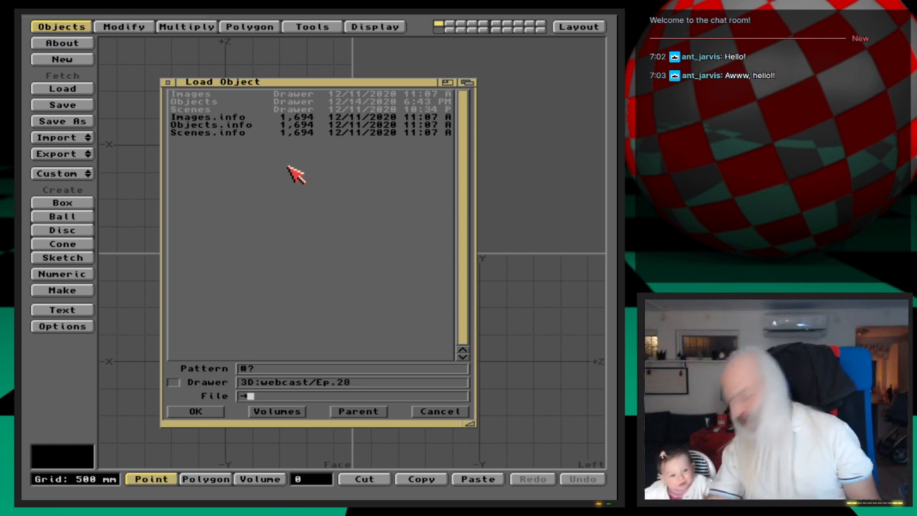
- Load ShuttleC_st1 from the Ep.28 Objects drawer into layer 1 and fit it in the views
{"action": "left_click", "coordinate": [209, 101]}
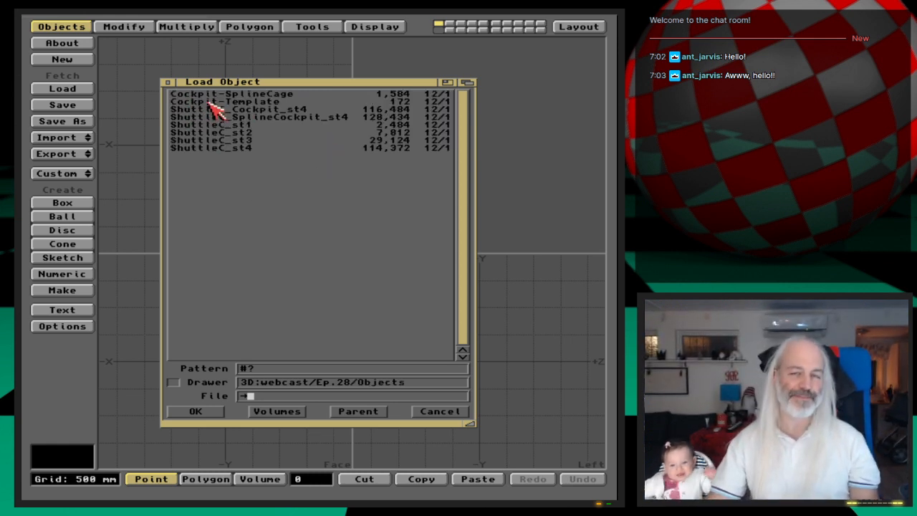
{"action": "double_click", "coordinate": [263, 124]}
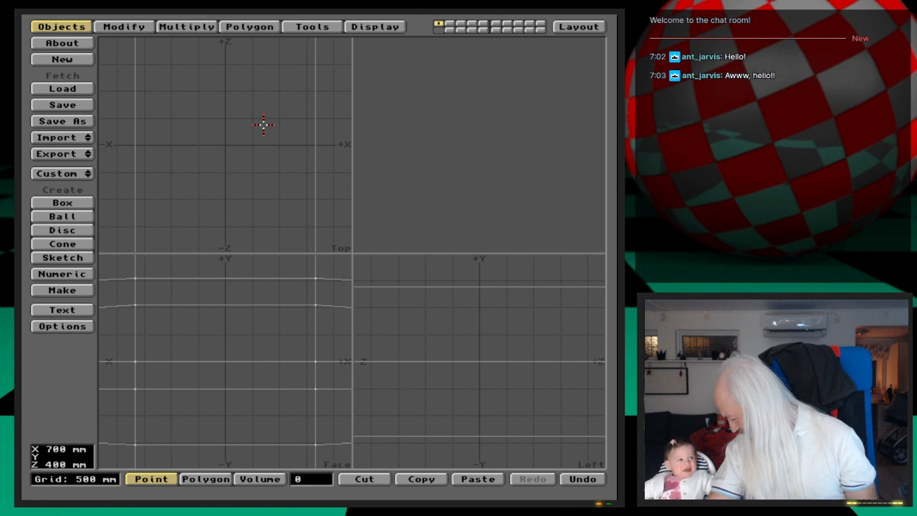
{"action": "key", "text": "a"}
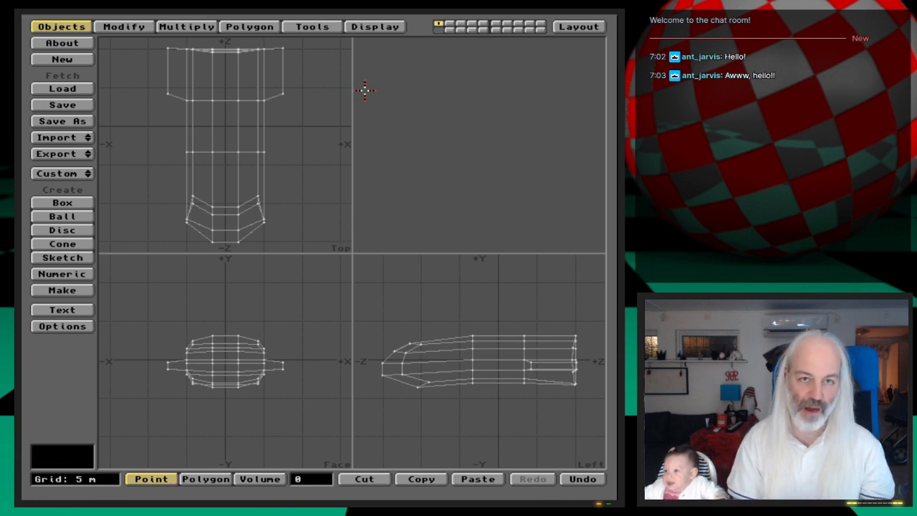
- Load the ShuttleC_st2 object into layer 2
{"action": "key", "text": "2"}
{"action": "key", "text": "l"}
{"action": "key", "text": "Down"}
{"action": "key", "text": "Down"}
{"action": "key", "text": "Down"}
{"action": "key", "text": "Down"}
{"action": "key", "text": "Down"}
{"action": "key", "text": "Down"}
{"action": "key", "text": "Return"}
- Load the ShuttleC_st3 object into layer 3
{"action": "key", "text": "3"}
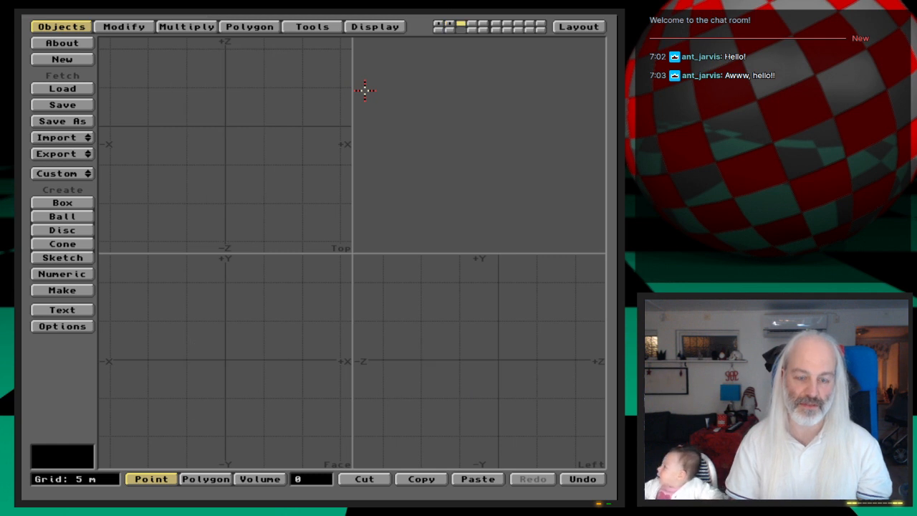
{"action": "key", "text": "l"}
{"action": "key", "text": "Down"}
{"action": "key", "text": "Down"}
{"action": "key", "text": "Down"}
{"action": "key", "text": "Down"}
{"action": "key", "text": "Down"}
{"action": "key", "text": "Down"}
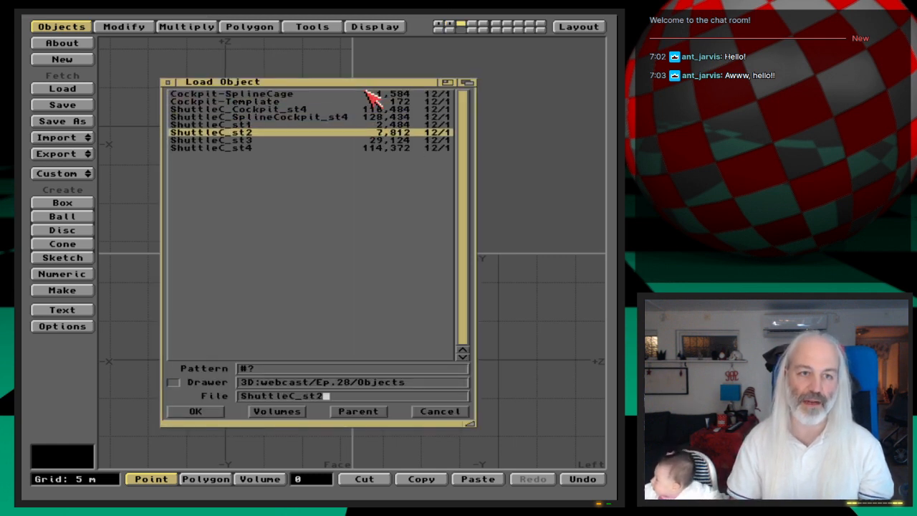
{"action": "key", "text": "Down"}
{"action": "key", "text": "Return"}
- Load the ShuttleC_st4 object into layer 4
{"action": "key", "text": "4"}
{"action": "key", "text": "l"}
{"action": "key", "text": "Down"}
{"action": "key", "text": "Down"}
{"action": "key", "text": "Down"}
{"action": "key", "text": "Down"}
{"action": "key", "text": "Down"}
{"action": "key", "text": "Down"}
{"action": "key", "text": "Down"}
{"action": "key", "text": "Down"}
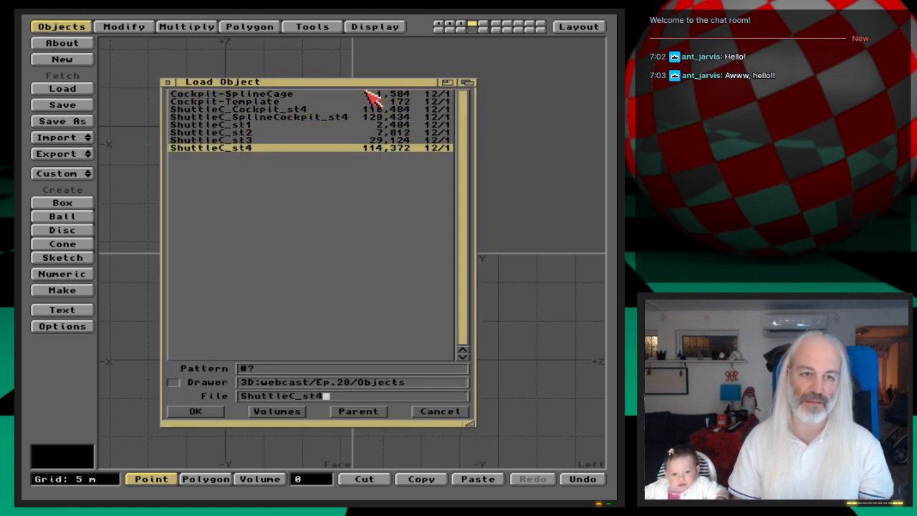
{"action": "key", "text": "Return"}
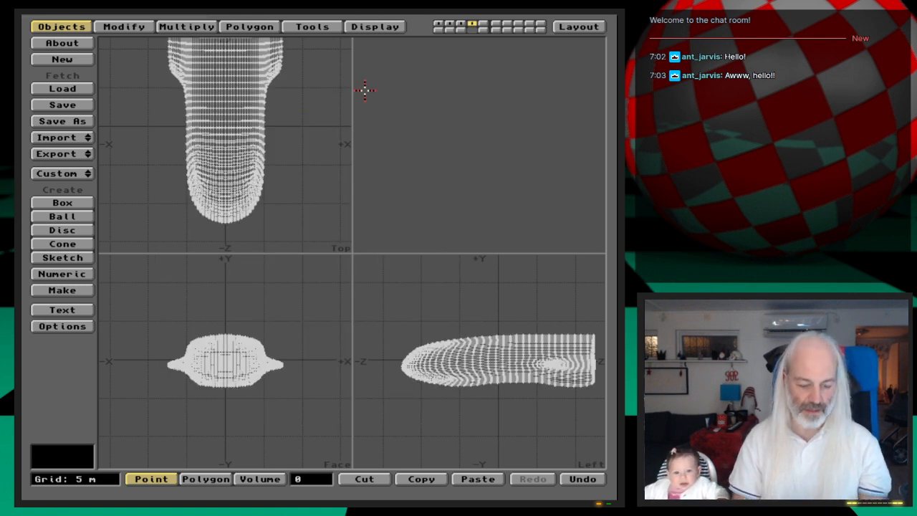
- Look through the four shuttle stages in layers 1 to 4 and return to the basic hull
{"action": "key", "text": "1"}
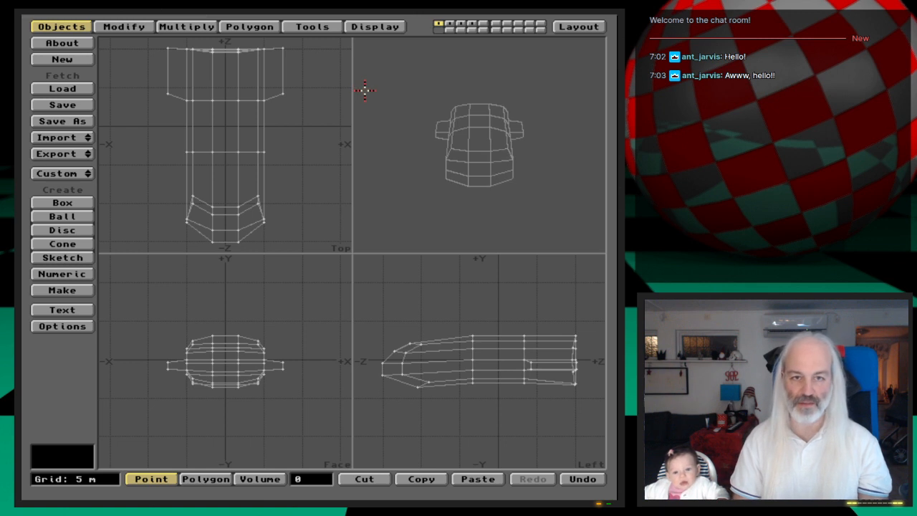
{"action": "key", "text": "2"}
{"action": "key", "text": "3"}
{"action": "key", "text": "4"}
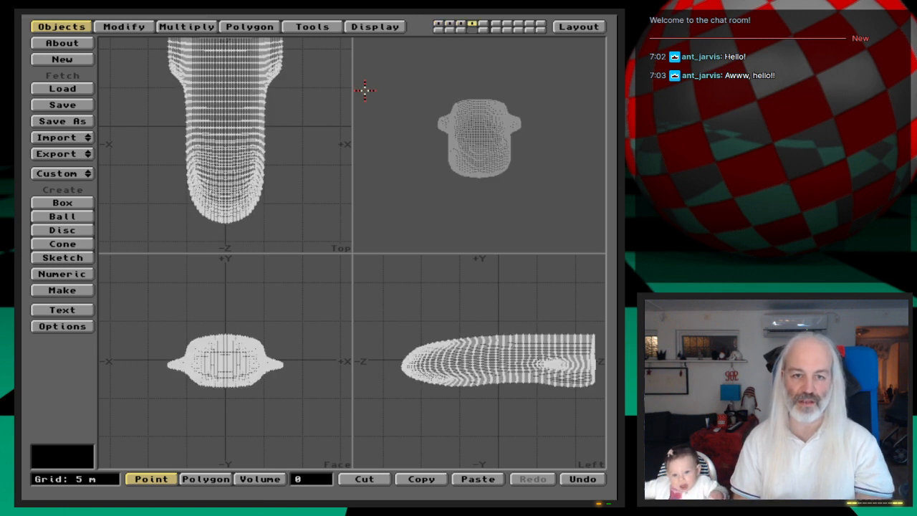
{"action": "key", "text": "1"}
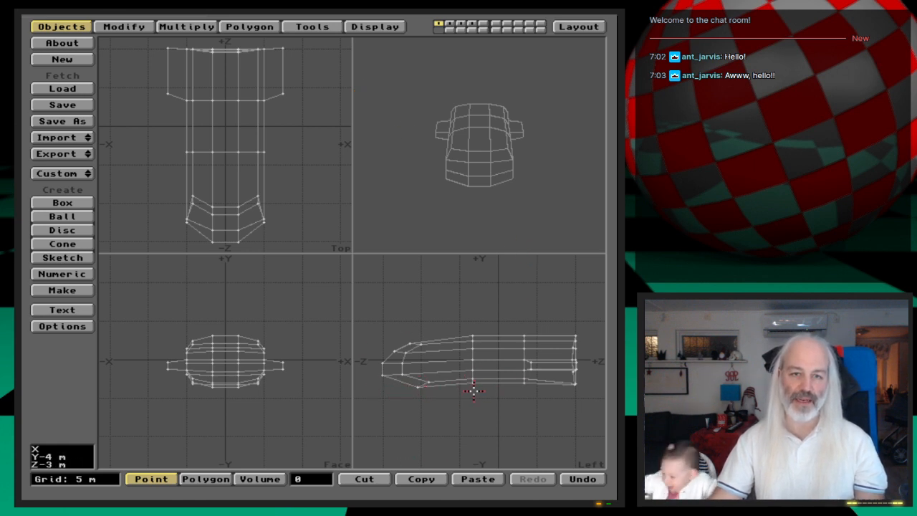
- Load ShuttleB_st1 from the Ep.27 Objects drawer into layer 5 for comparison
{"action": "key", "text": "5"}
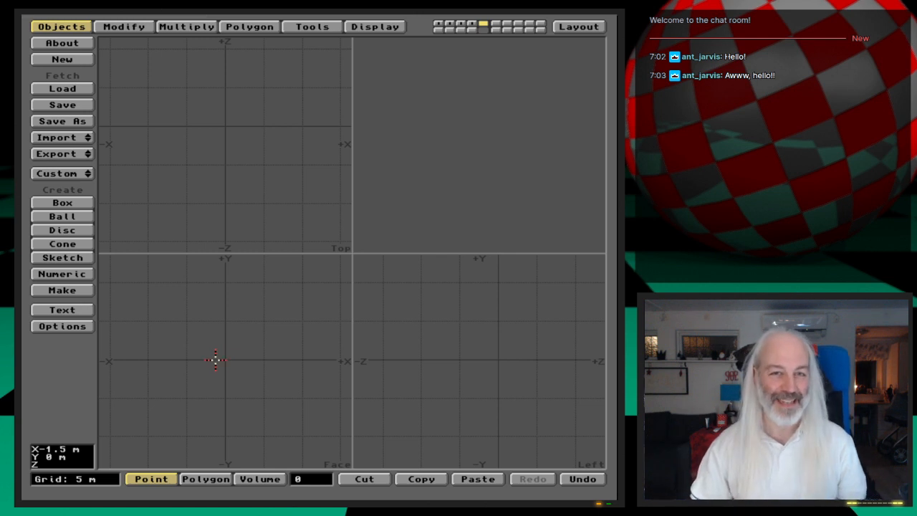
{"action": "key", "text": "l"}
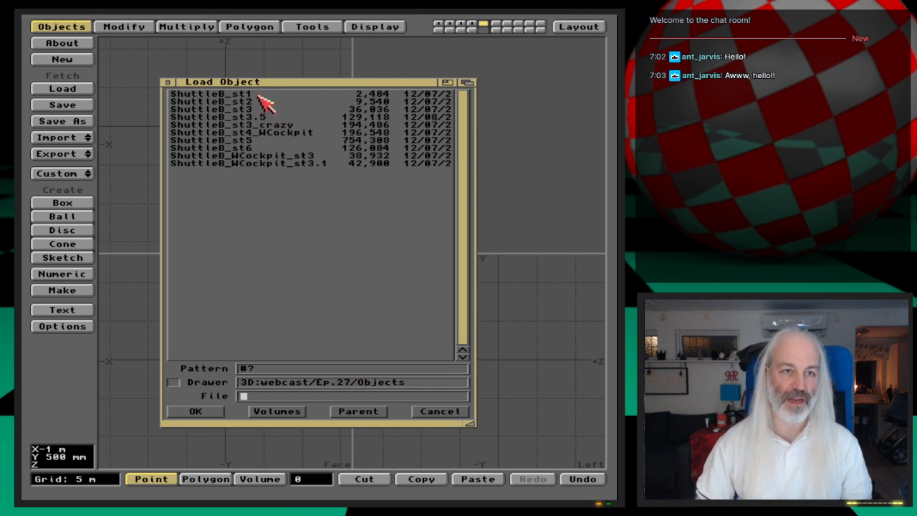
{"action": "double_click", "coordinate": [259, 94]}
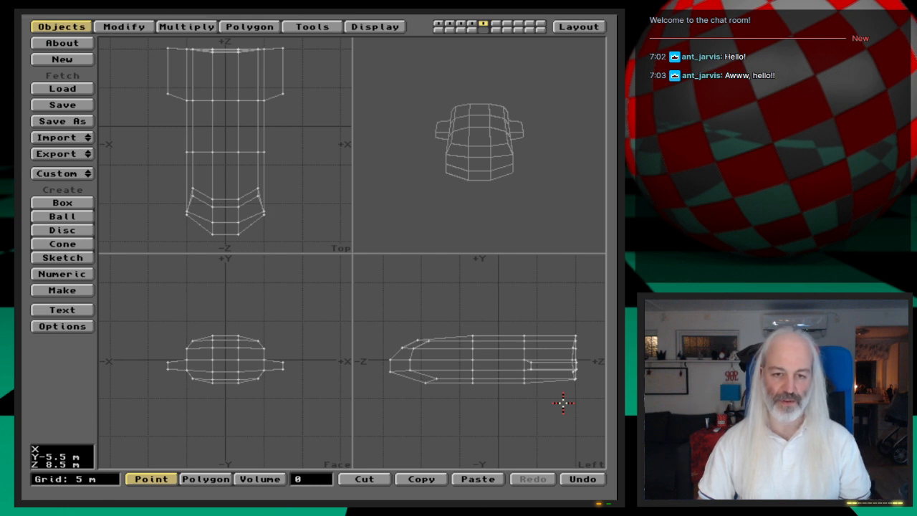
- Compare the layer 1 shuttle hull with the older hull in layer 5, and examine the smooth layer 4 hull from the side in perspective
{"action": "key", "text": "1"}
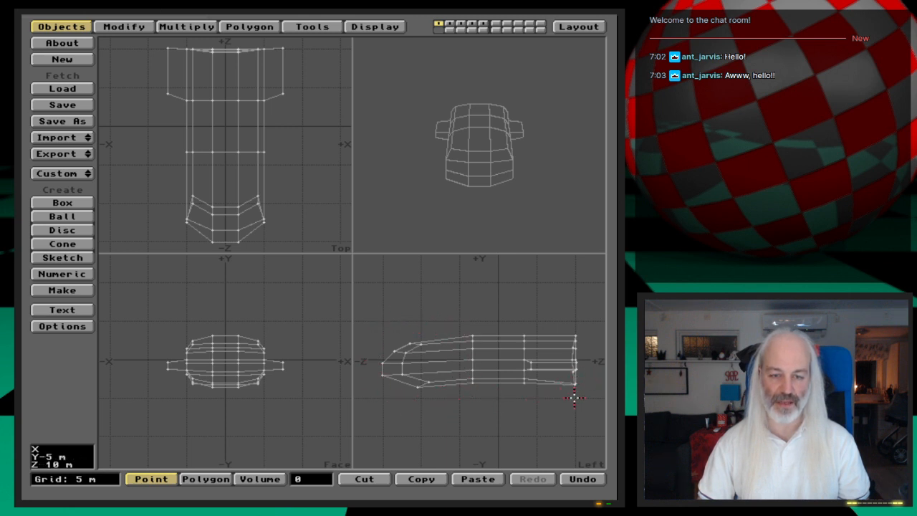
{"action": "key", "text": "6"}
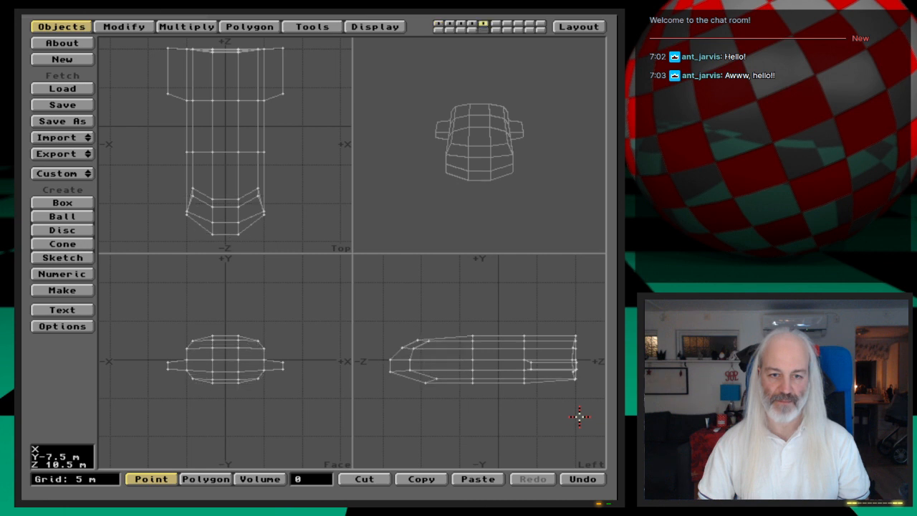
{"action": "key", "text": "1"}
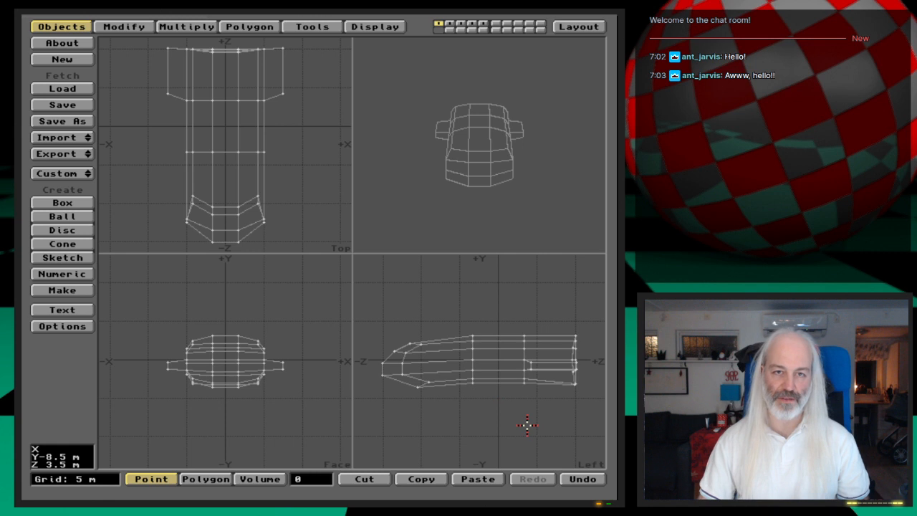
{"action": "key", "text": "4"}
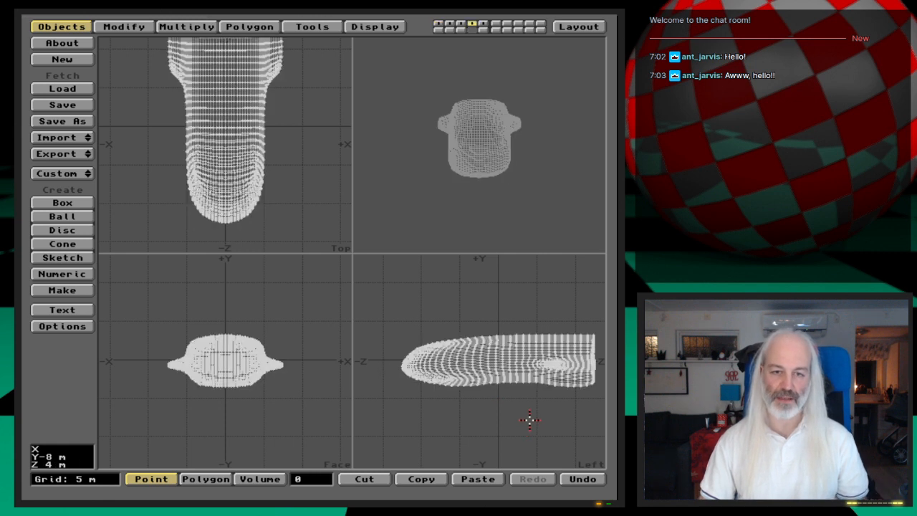
{"action": "key", "text": "period"}
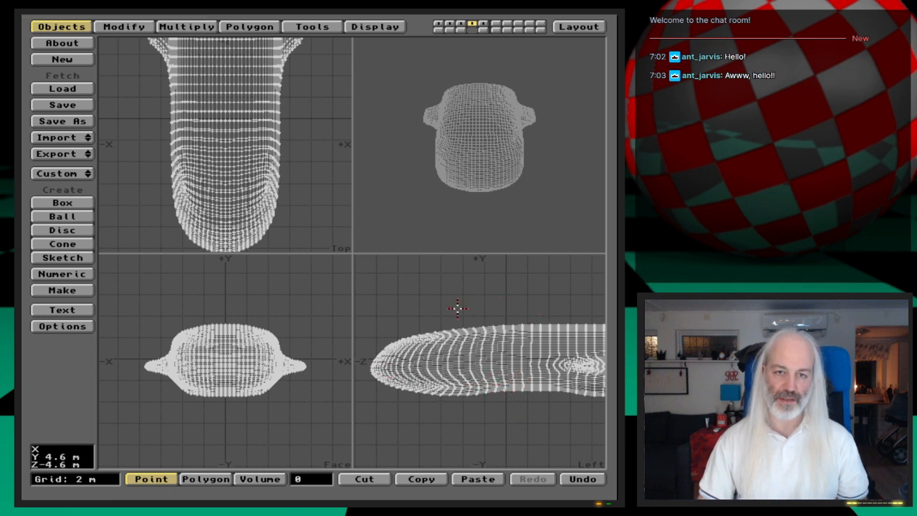
{"action": "key", "text": "comma"}
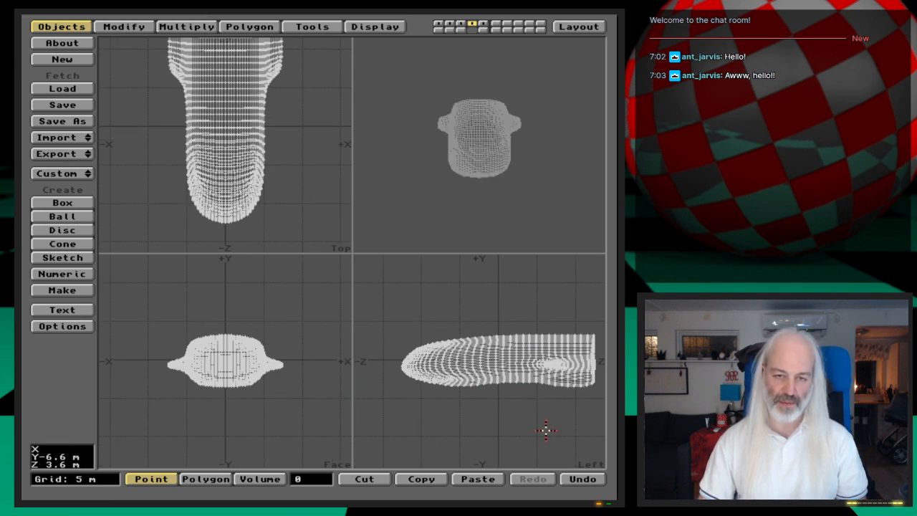
{"action": "left_click_drag", "start_coordinate": [545, 206], "coordinate": [544, 170]}
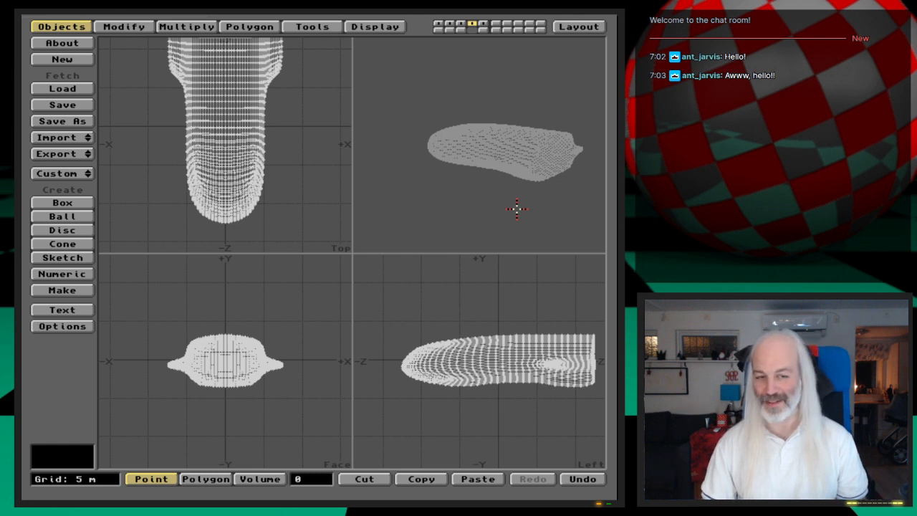
{"action": "key", "text": "1"}
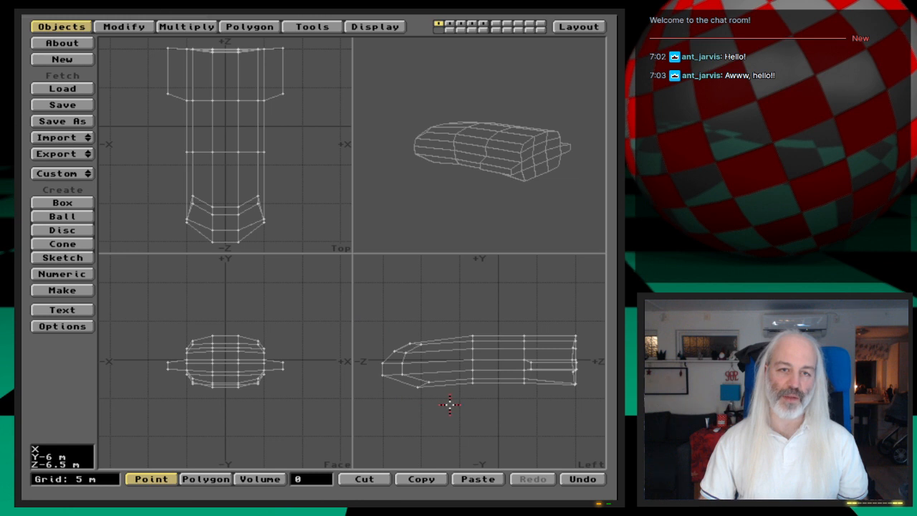
- Cut the older ShuttleB_st1 hull from layer 5
{"action": "key", "text": "5"}
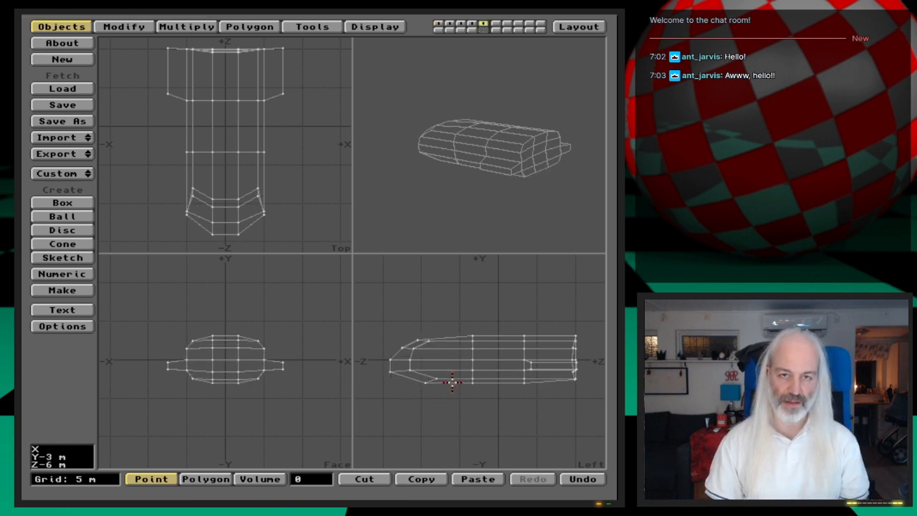
{"action": "key", "text": "x"}
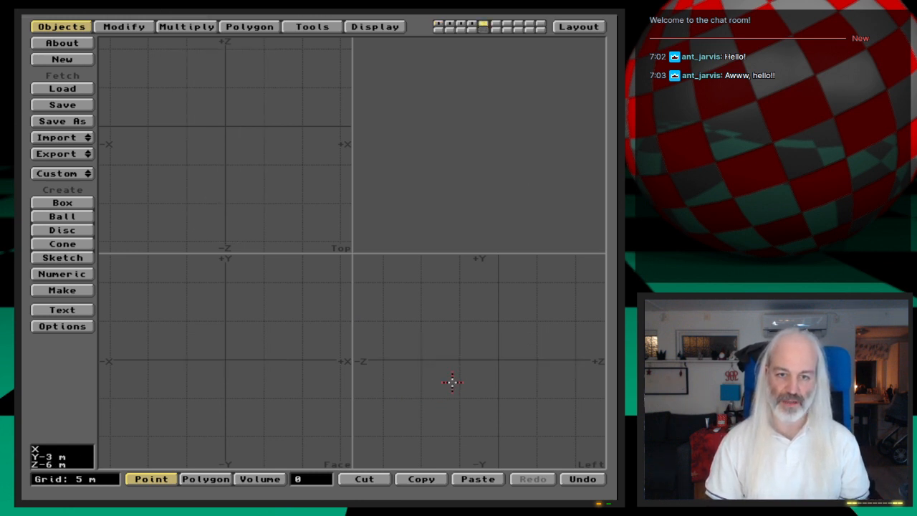
- Examine how the hull shape changes between successive subdivision stages by cycling repeatedly through layers 1 to 4
{"action": "key", "text": "1"}
{"action": "key", "text": "2"}
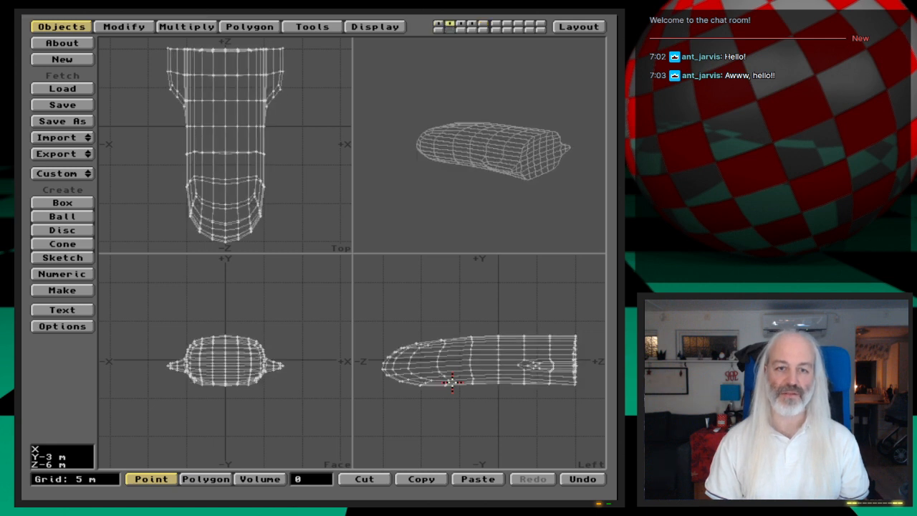
{"action": "key", "text": "3"}
{"action": "key", "text": "4"}
{"action": "key", "text": "1"}
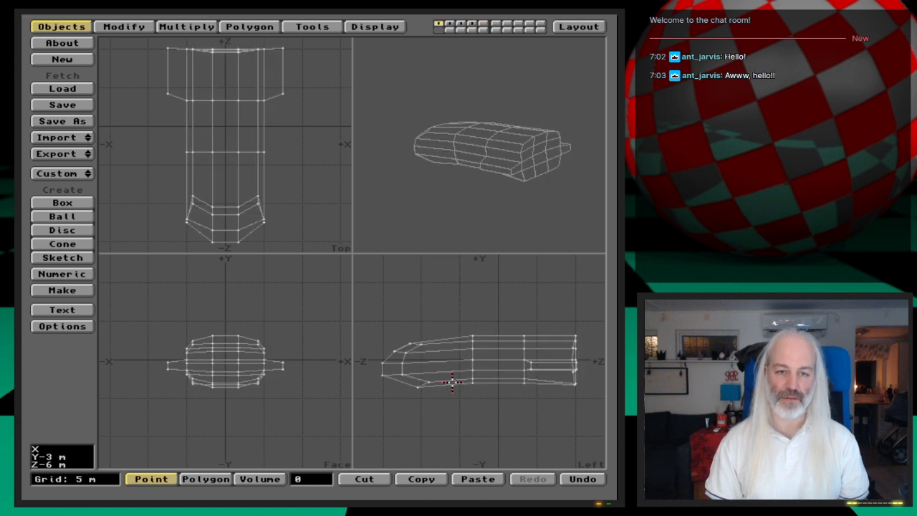
{"action": "key", "text": "2"}
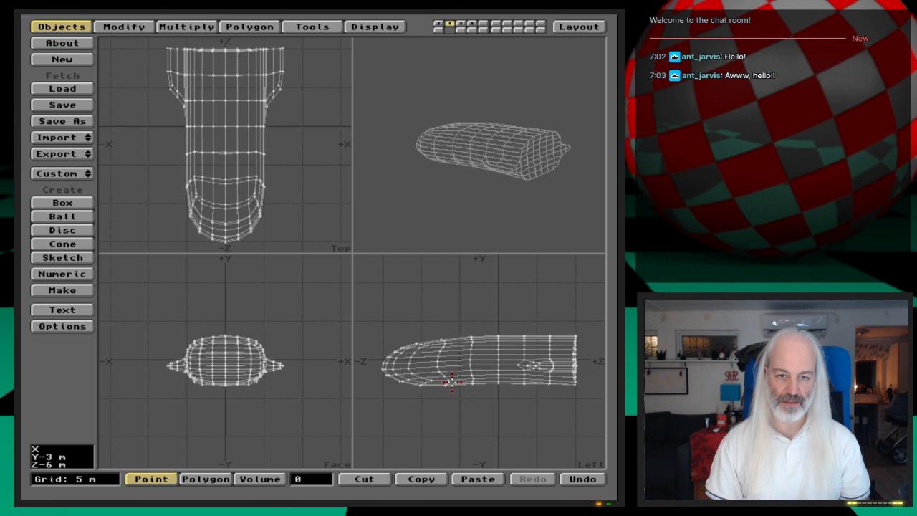
{"action": "key", "text": "3"}
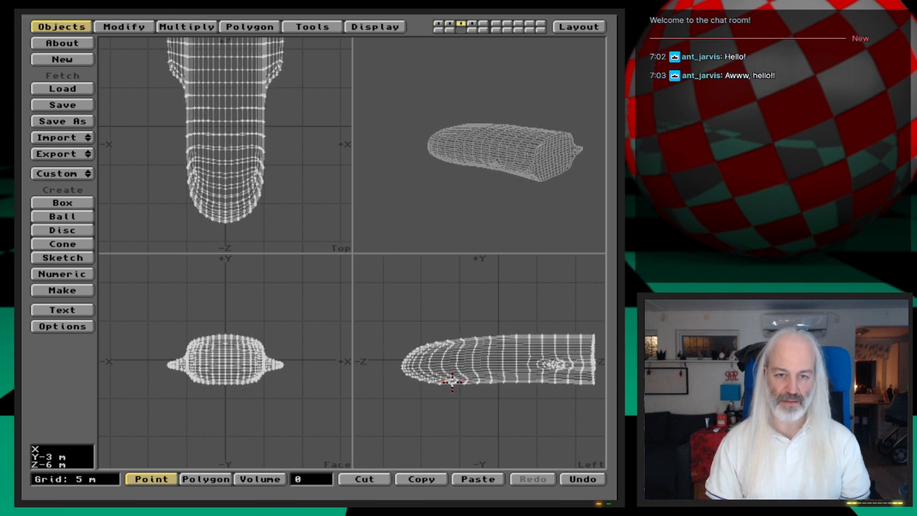
{"action": "key", "text": "4"}
{"action": "key", "text": "1"}
{"action": "key", "text": "2"}
{"action": "key", "text": "3"}
{"action": "key", "text": "4"}
{"action": "key", "text": "1"}
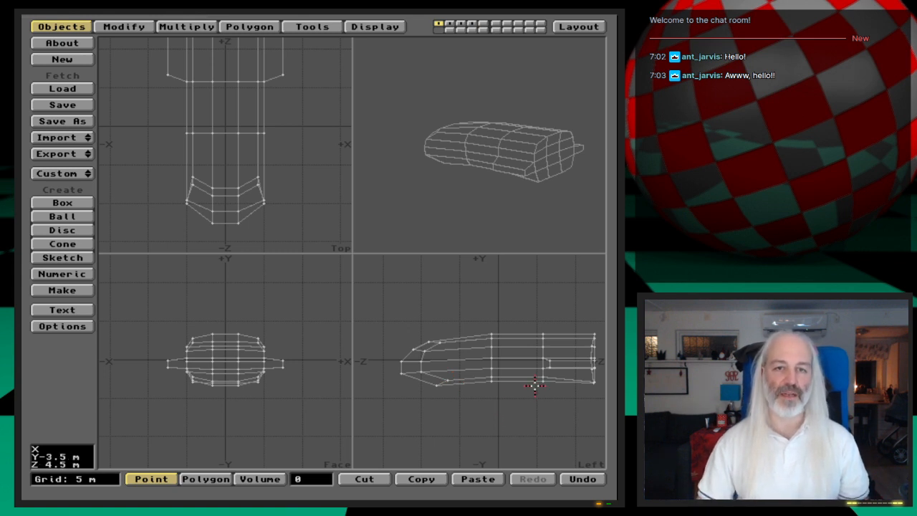
- Select the central underside polygons behind the nose of the layer 2 hull, leaving out the outermost column on each side
{"action": "key", "text": "2"}
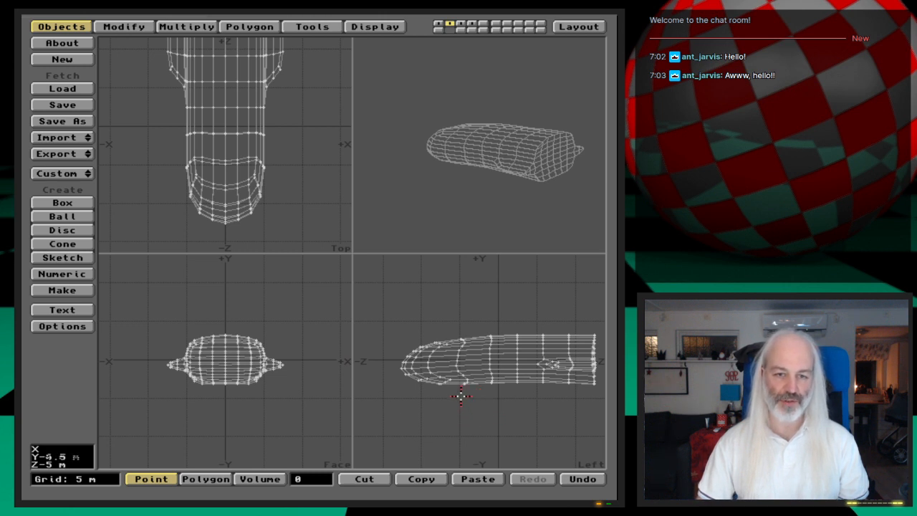
{"action": "key", "text": "period"}
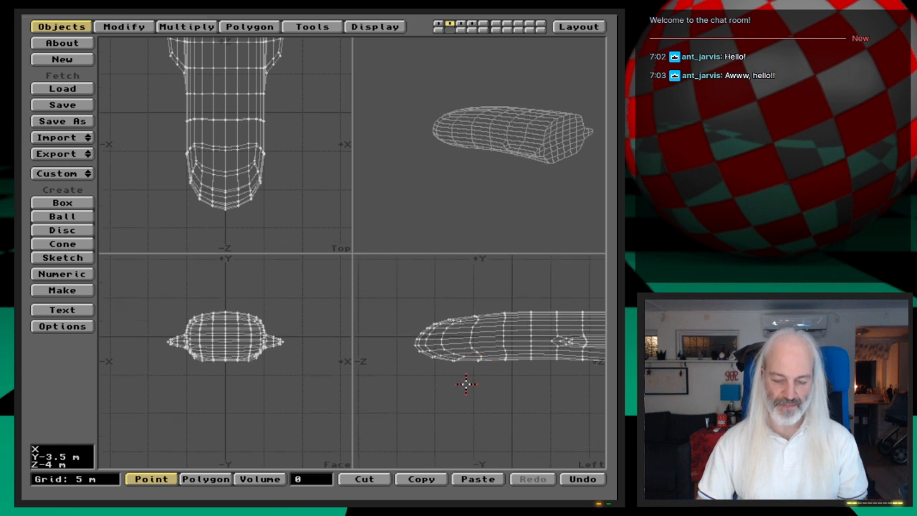
{"action": "key", "text": "period"}
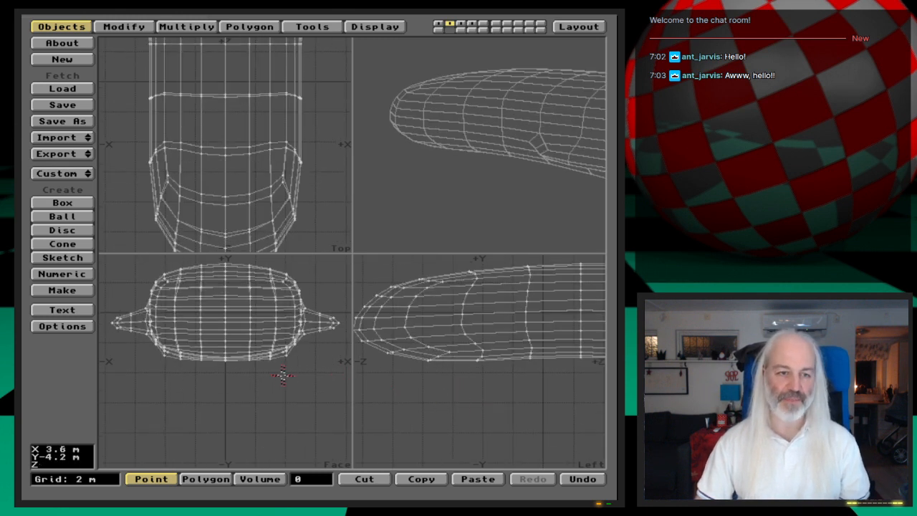
{"action": "key", "text": "space"}
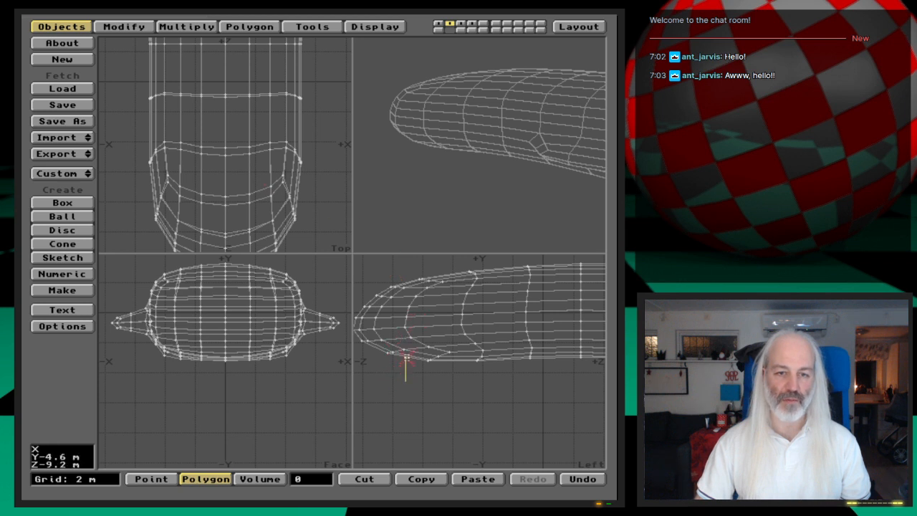
{"action": "right_click_drag", "start_coordinate": [567, 365], "coordinate": [386, 370]}
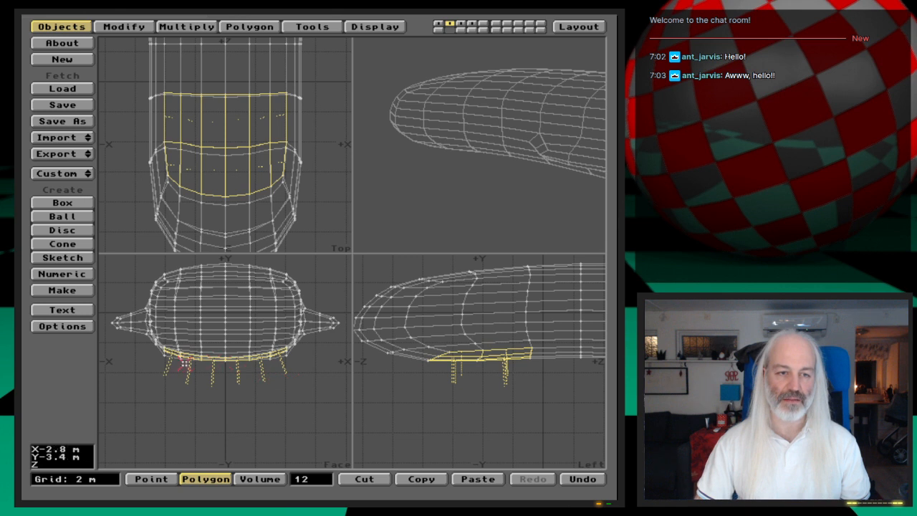
{"action": "left_click_drag", "start_coordinate": [170, 123], "coordinate": [171, 145]}
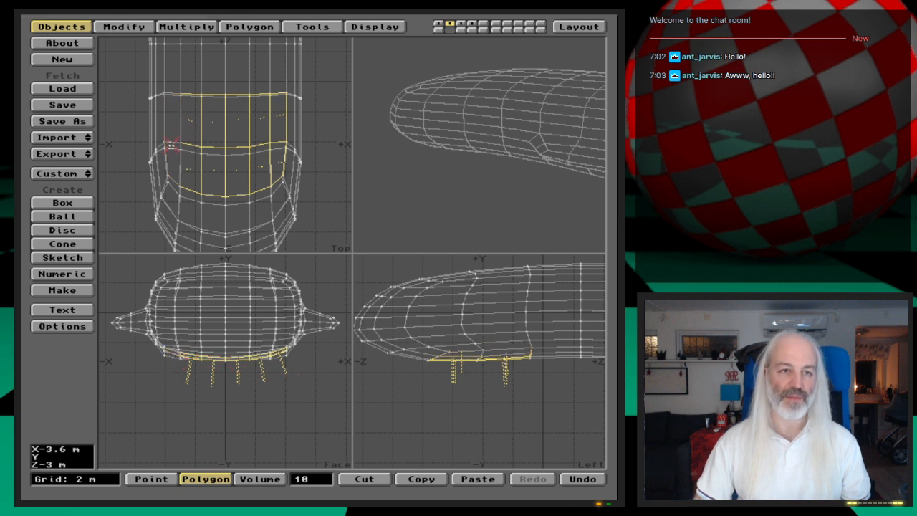
{"action": "left_click_drag", "start_coordinate": [292, 116], "coordinate": [293, 151]}
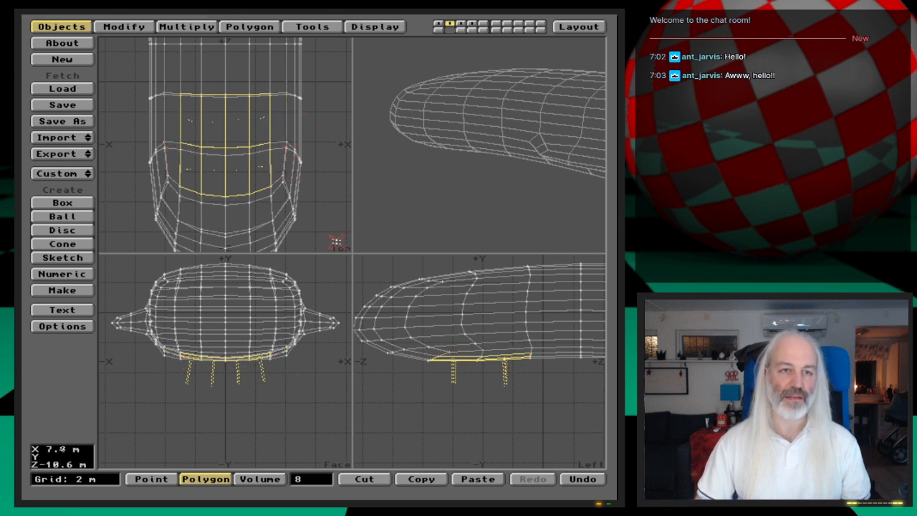
- Lower the selected underside polygons by 200 mm, and shift only the rear row of four 200 mm along positive Z
{"action": "key", "text": "t"}
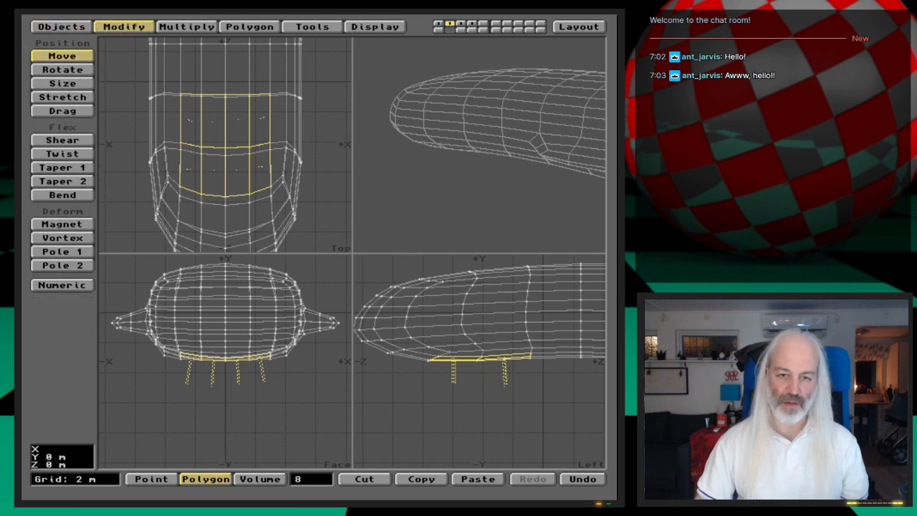
{"action": "left_click_drag", "start_coordinate": [479, 373], "coordinate": [479, 376]}
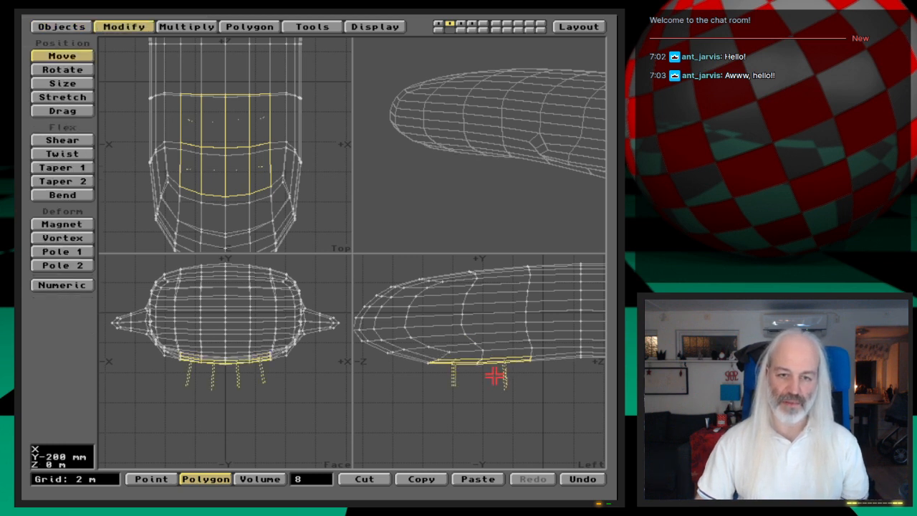
{"action": "key", "text": "t"}
{"action": "left_click_drag", "start_coordinate": [452, 363], "coordinate": [449, 374]}
{"action": "key", "text": "t"}
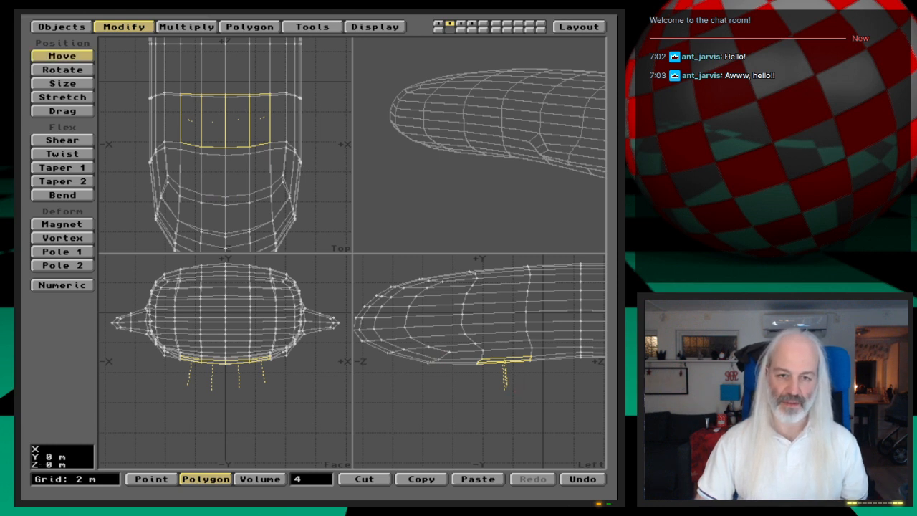
{"action": "left_click_drag", "start_coordinate": [480, 372], "coordinate": [483, 373]}
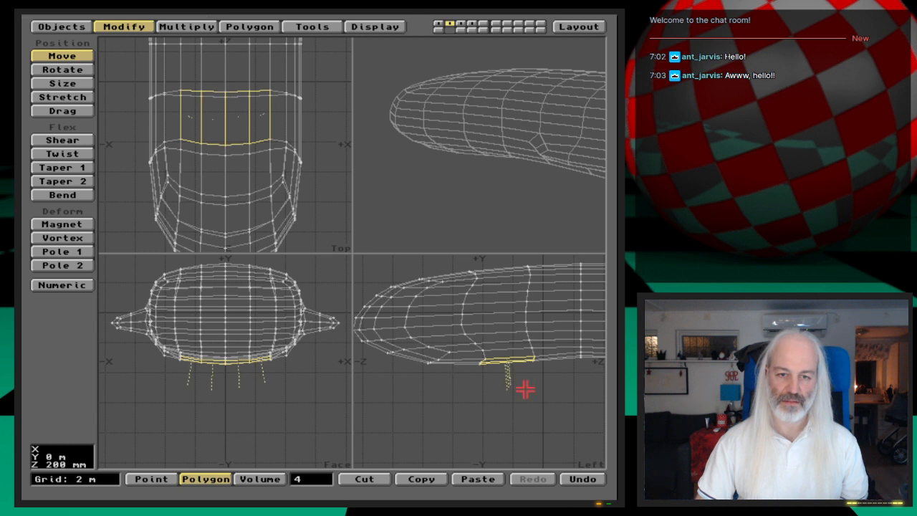
- Select the five underside points along the rear edge of the lowered polygons, move them slightly down, and clear the selection
{"action": "key", "text": "space"}
{"action": "key", "text": "space"}
{"action": "key", "text": "space"}
{"action": "left_click", "coordinate": [536, 356]}
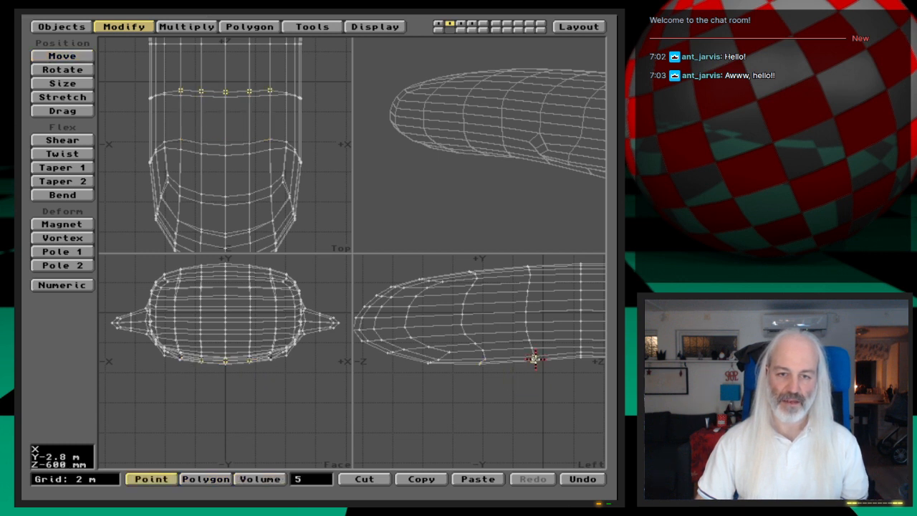
{"action": "key", "text": "t"}
{"action": "left_click_drag", "start_coordinate": [554, 372], "coordinate": [554, 373]}
{"action": "key", "text": "space"}
{"action": "left_click", "coordinate": [538, 361]}
{"action": "left_click", "coordinate": [536, 364]}
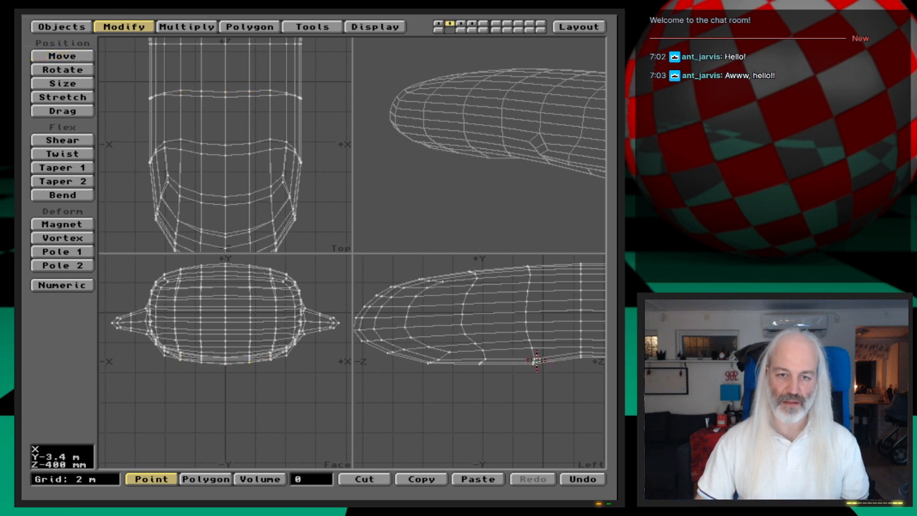
- Move the seven bottom points at the hull's rear end 200 mm down and 200 mm toward the nose, and deselect them
{"action": "key", "text": "g"}
{"action": "key", "text": "g"}
{"action": "key", "text": "g"}
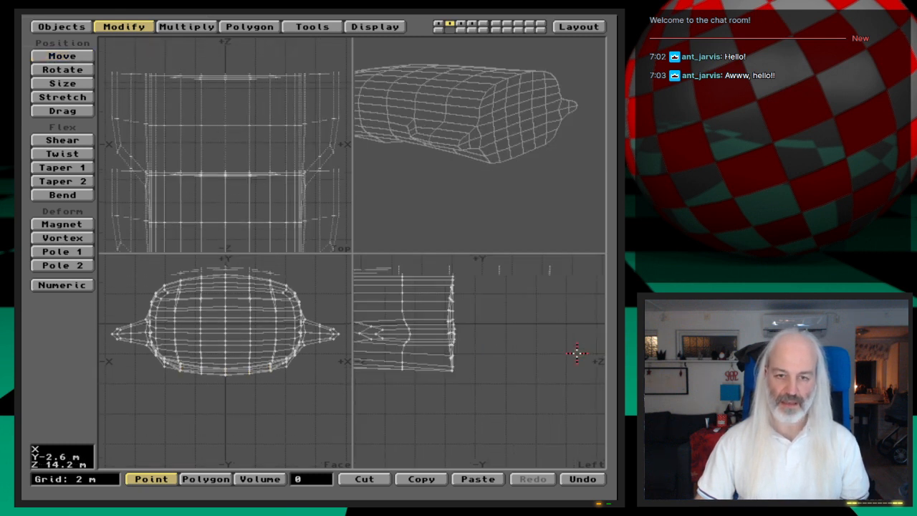
{"action": "left_click", "coordinate": [454, 369]}
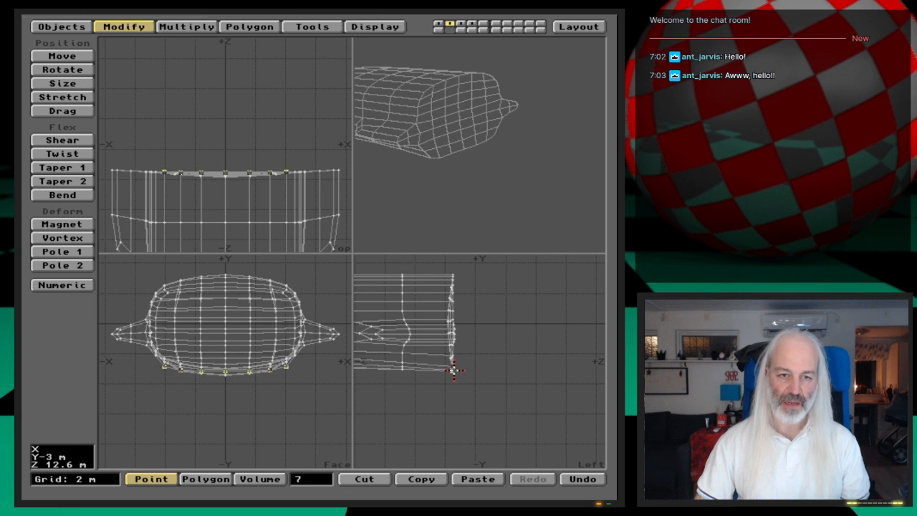
{"action": "key", "text": "t"}
{"action": "left_click_drag", "start_coordinate": [459, 379], "coordinate": [456, 381]}
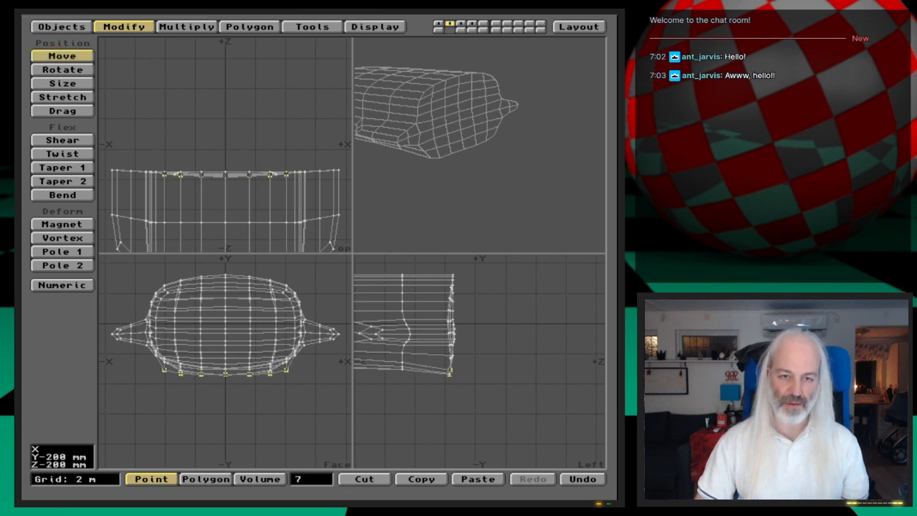
{"action": "key", "text": "space"}
{"action": "left_click", "coordinate": [343, 470]}
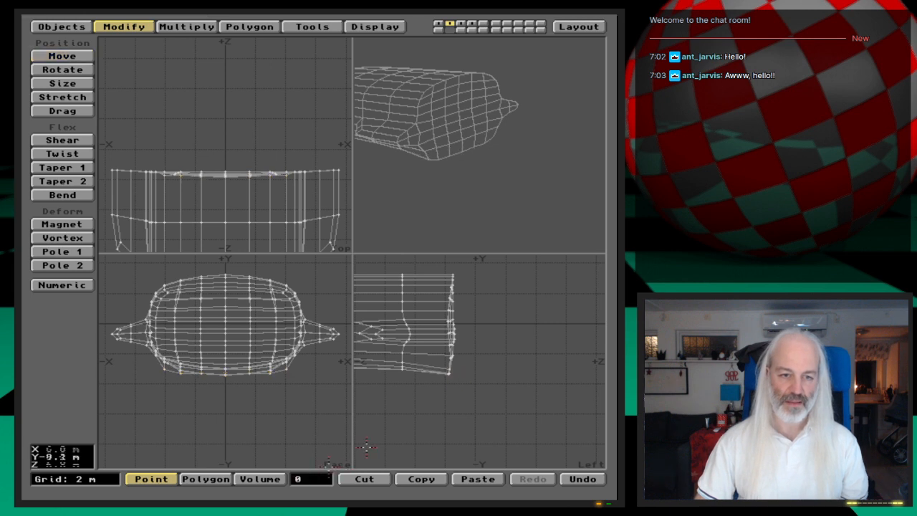
- Replace the old hull in layer 3 with a copy of the edited layer 2 hull
{"action": "key", "text": "a"}
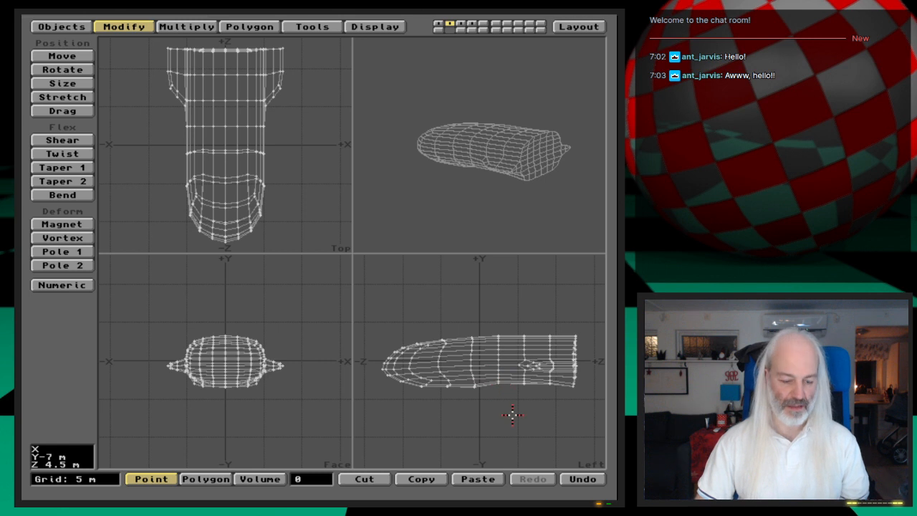
{"action": "key", "text": "shift+d"}
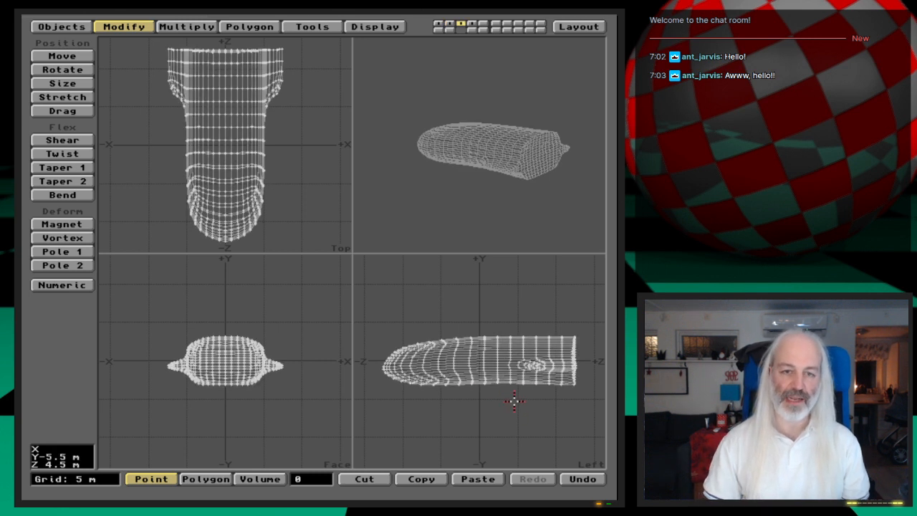
{"action": "key", "text": "x"}
{"action": "key", "text": "u"}
{"action": "key", "text": "u"}
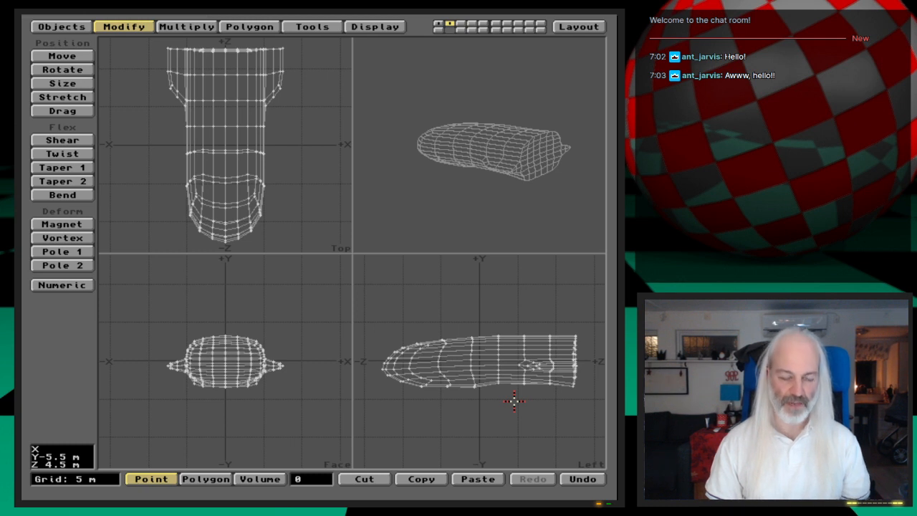
{"action": "key", "text": "3"}
{"action": "key", "text": "v"}
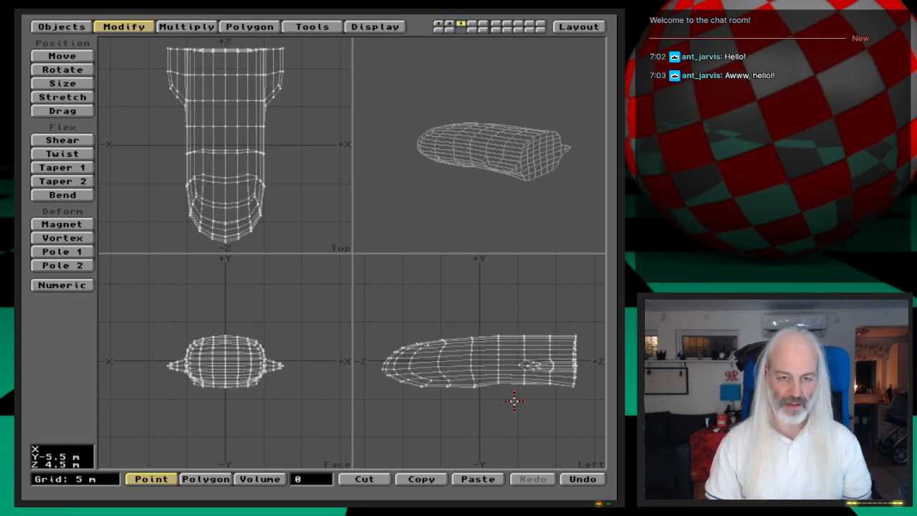
- Try a Metaform subdivision of the layer 3 hull with a max smoothing angle of 179, inspect the rear edges, and undo it
{"action": "key", "text": "shift+d"}
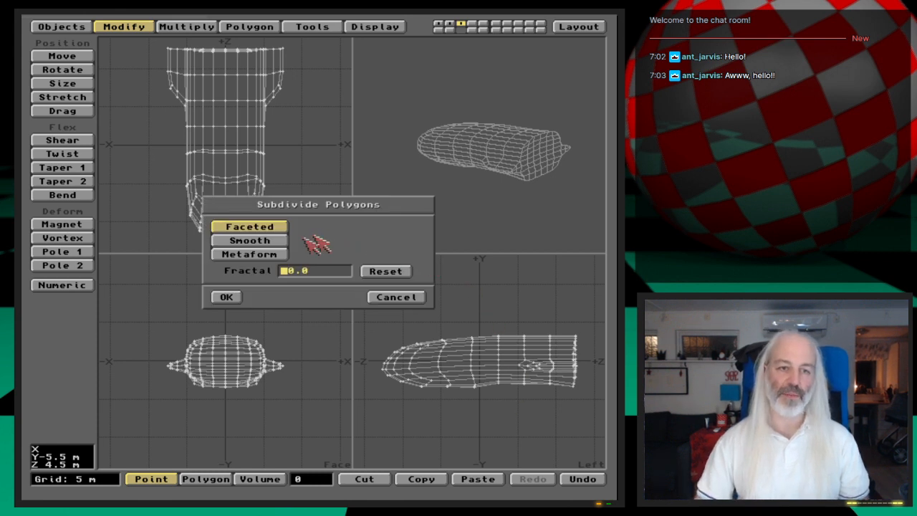
{"action": "left_click", "coordinate": [270, 257]}
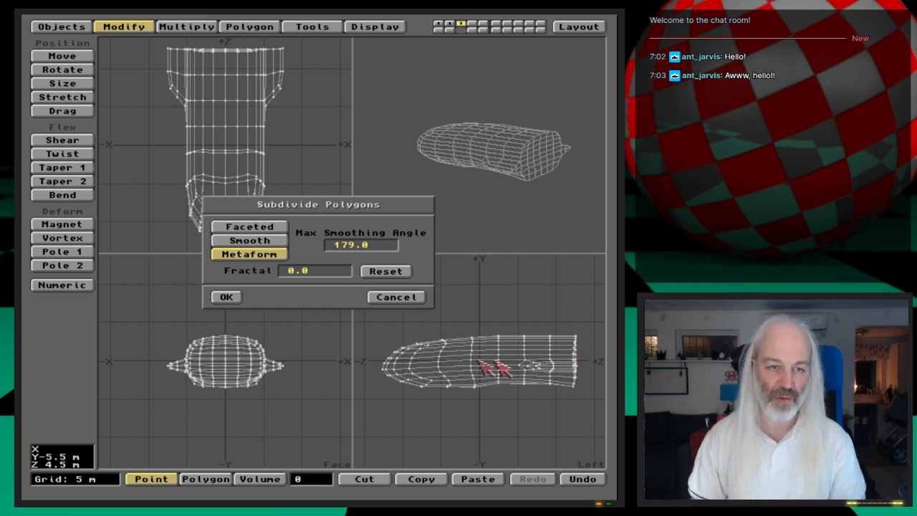
{"action": "left_click", "coordinate": [235, 297]}
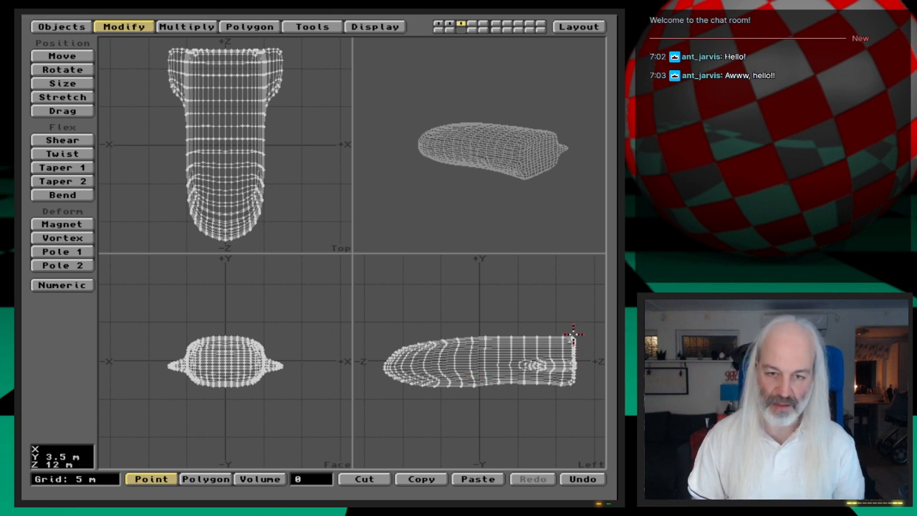
{"action": "key", "text": "g"}
{"action": "key", "text": "period"}
{"action": "key", "text": "period"}
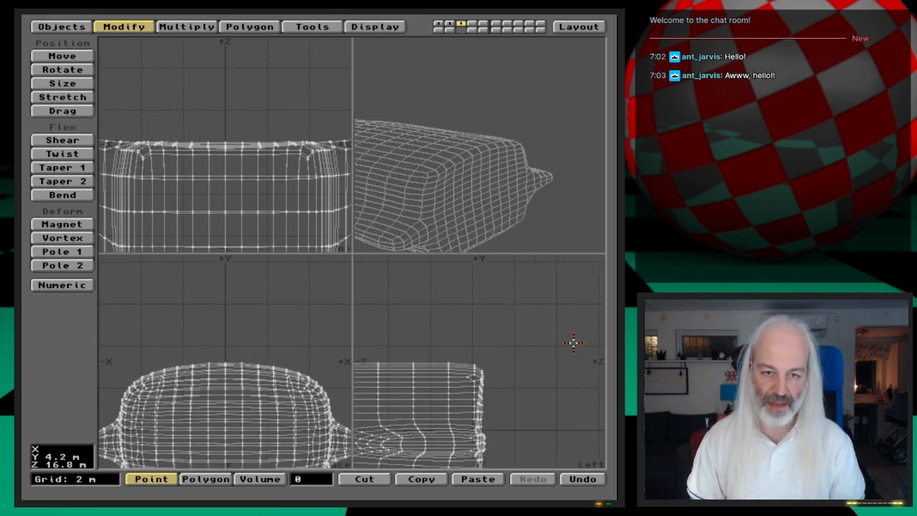
{"action": "left_click_drag", "start_coordinate": [448, 207], "coordinate": [505, 225]}
{"action": "left_click_drag", "start_coordinate": [438, 201], "coordinate": [477, 224]}
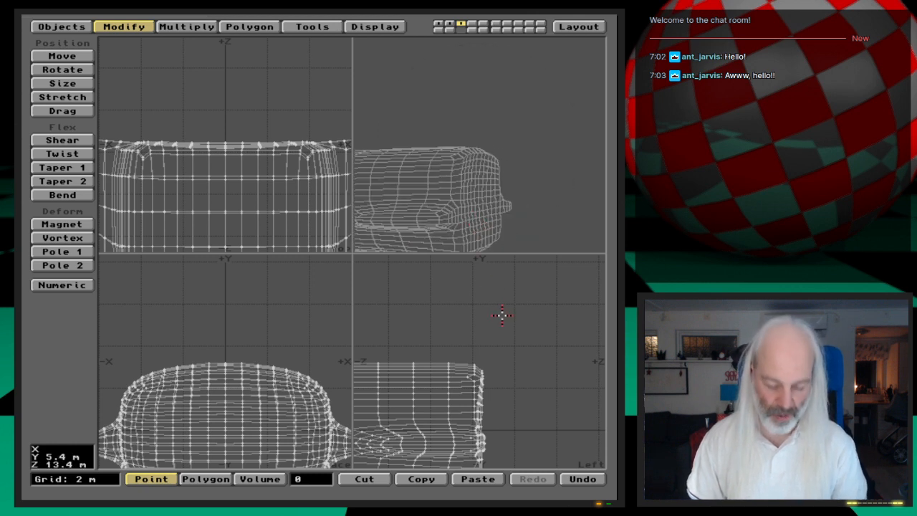
{"action": "key", "text": "u"}
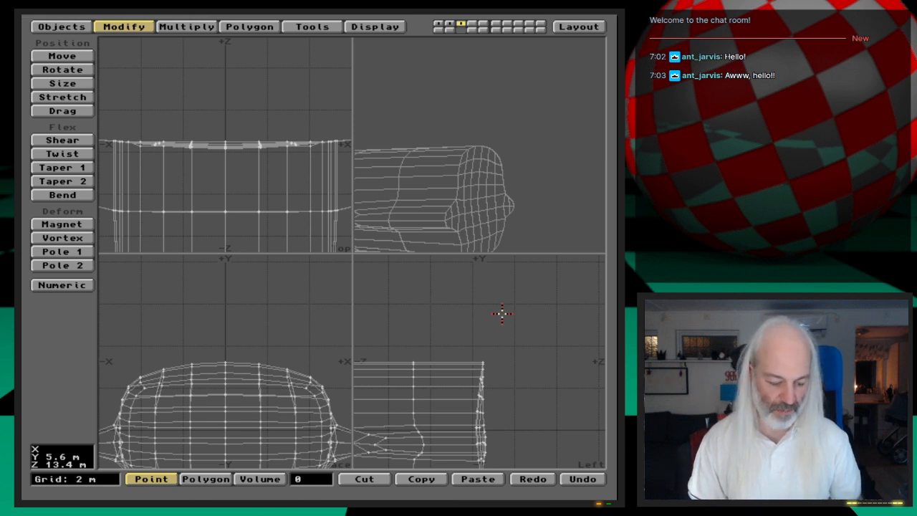
- Try a Metaform subdivision with a max smoothing angle of 89, inspect the rear edges in perspective, and undo it
{"action": "key", "text": "shift+d"}
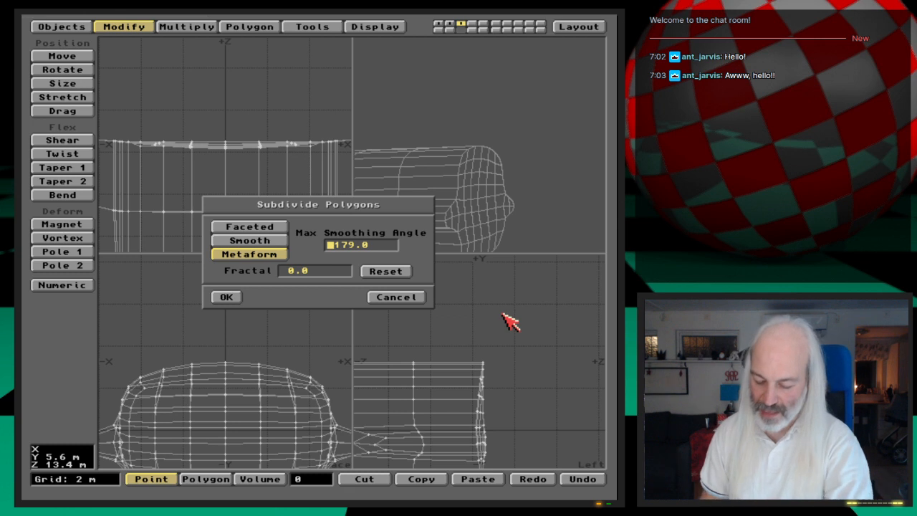
{"action": "type", "text": "89"}
{"action": "key", "text": "Return"}
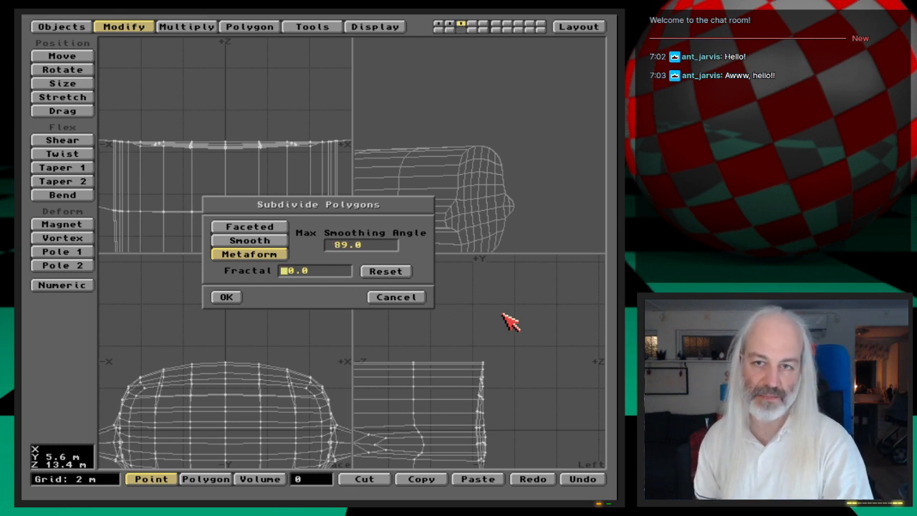
{"action": "key", "text": "Return"}
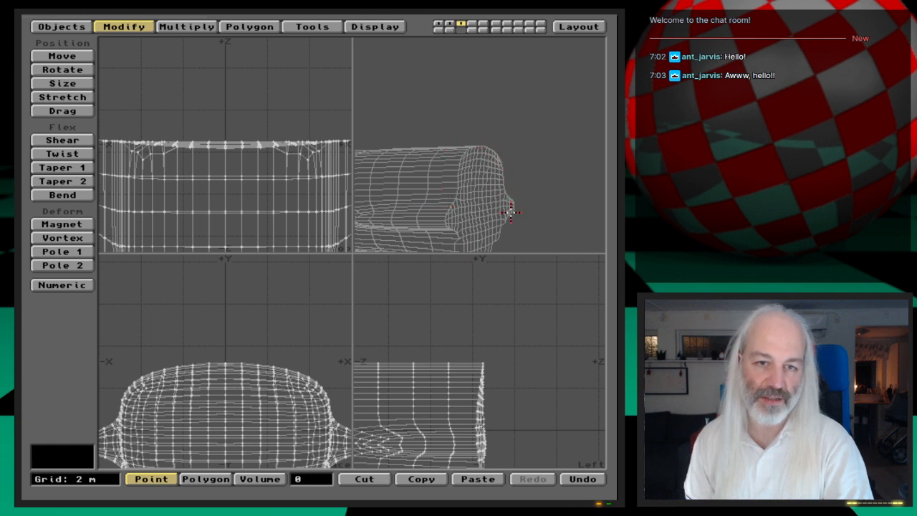
{"action": "middle_click_drag", "start_coordinate": [551, 215], "coordinate": [566, 162]}
{"action": "middle_click_drag", "start_coordinate": [410, 178], "coordinate": [454, 170]}
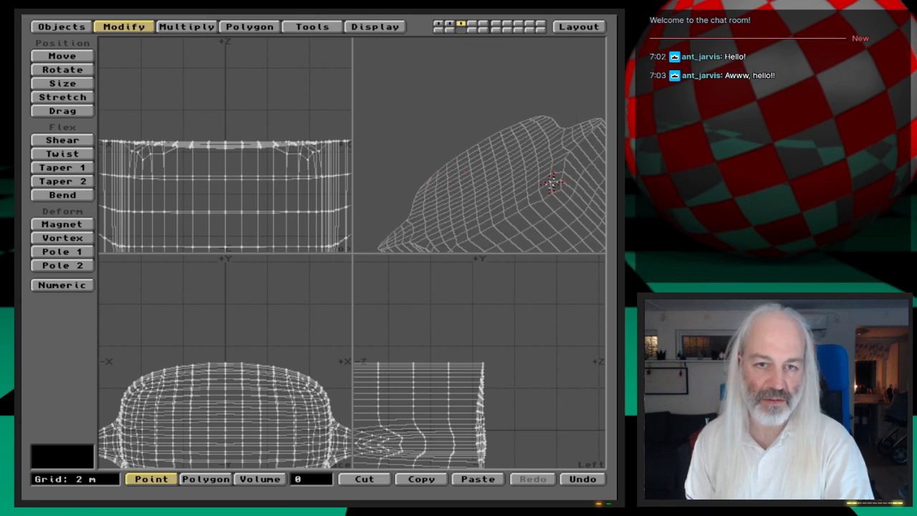
{"action": "middle_click_drag", "start_coordinate": [544, 179], "coordinate": [546, 203]}
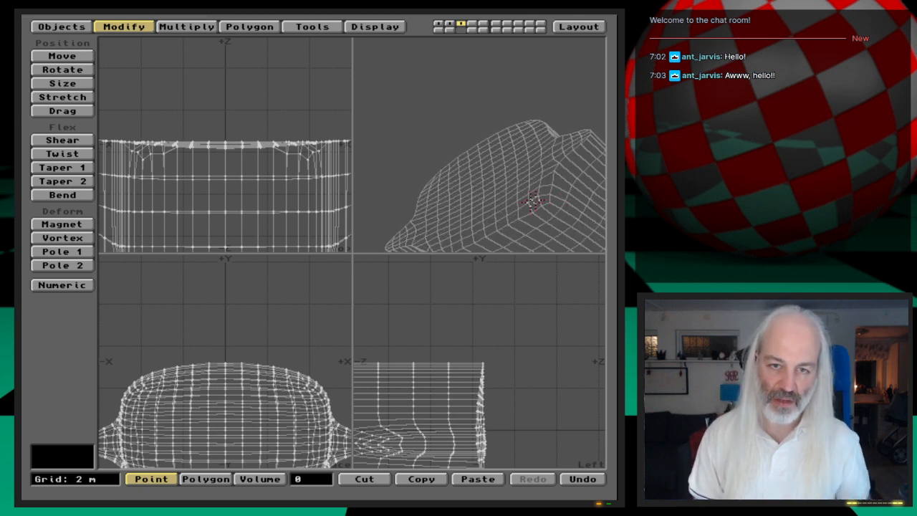
{"action": "key", "text": "u"}
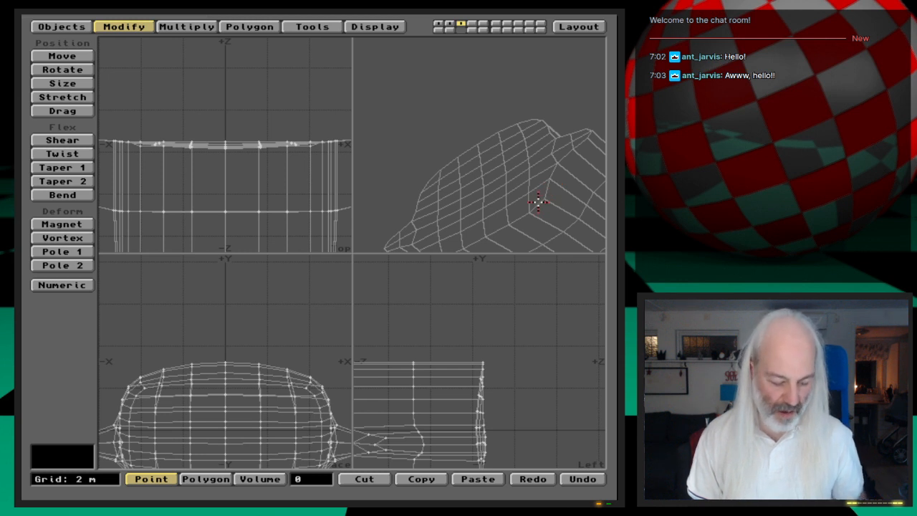
- Subdivide the layer 3 hull with Metaform at a max smoothing angle of 80 and check the whole shape in perspective
{"action": "key", "text": "shift+d"}
{"action": "type", "text": "80"}
{"action": "key", "text": "Tab"}
{"action": "key", "text": "Return"}
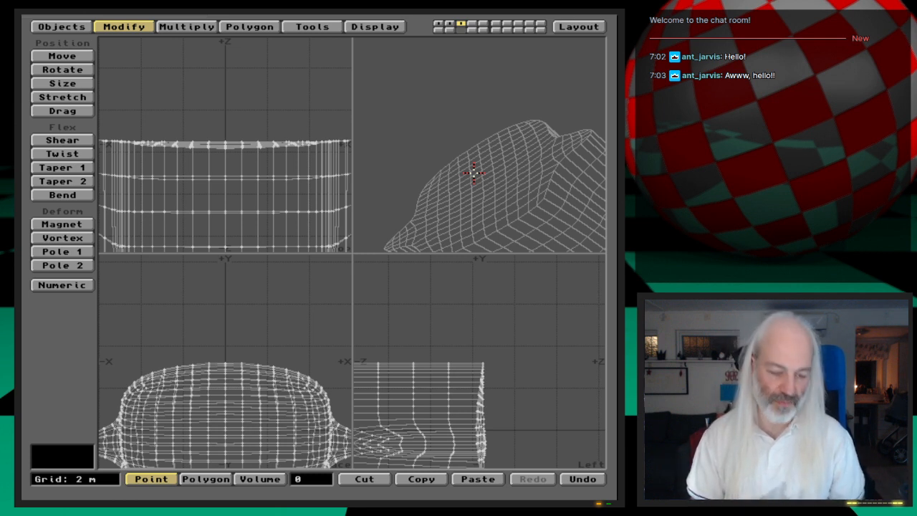
{"action": "key", "text": "a"}
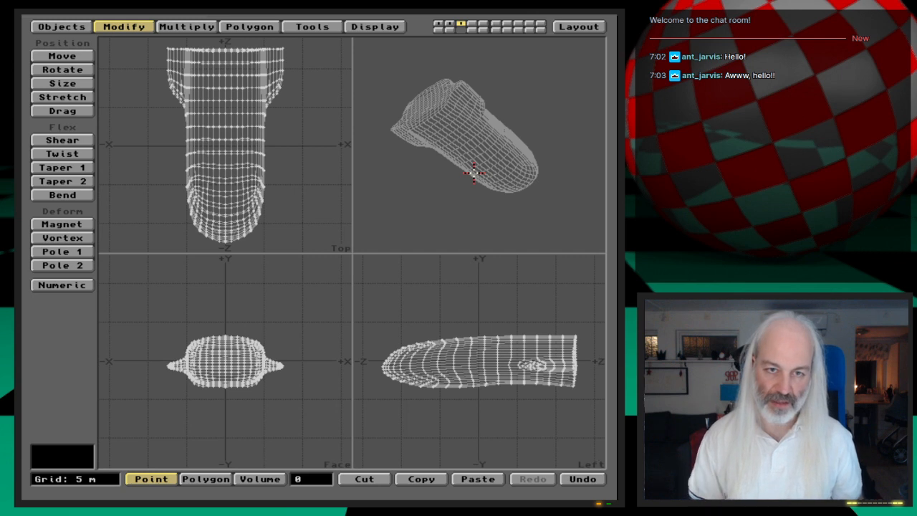
{"action": "left_click_drag", "start_coordinate": [421, 120], "coordinate": [527, 170]}
{"action": "left_click_drag", "start_coordinate": [545, 130], "coordinate": [514, 181]}
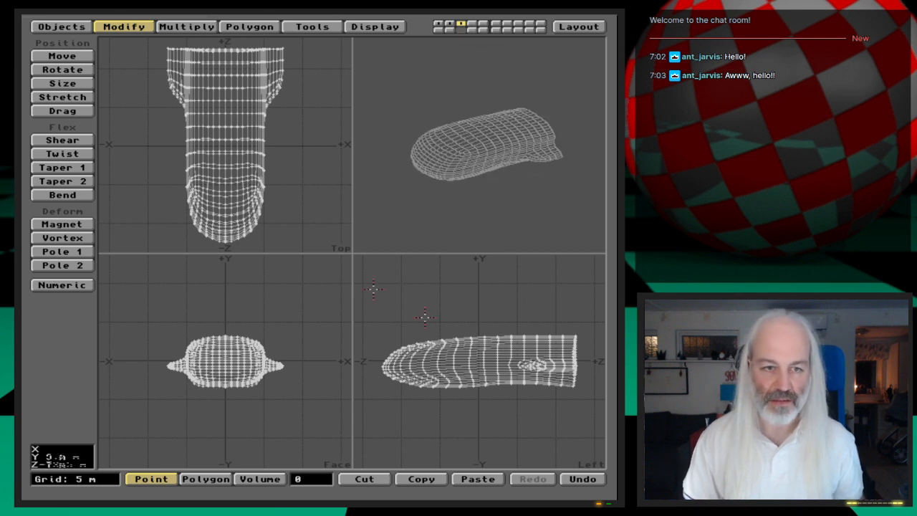
- Select the central block of 24 polygons on the rear half of the hull's upper surface and raise them 500 mm
{"action": "key", "text": "space"}
{"action": "mouse_move", "coordinate": [214, 89]}
{"action": "left_mouse_down"}
{"action": "mouse_move", "coordinate": [236, 89]}
{"action": "mouse_move", "coordinate": [237, 123]}
{"action": "mouse_move", "coordinate": [217, 109]}
{"action": "left_mouse_up"}
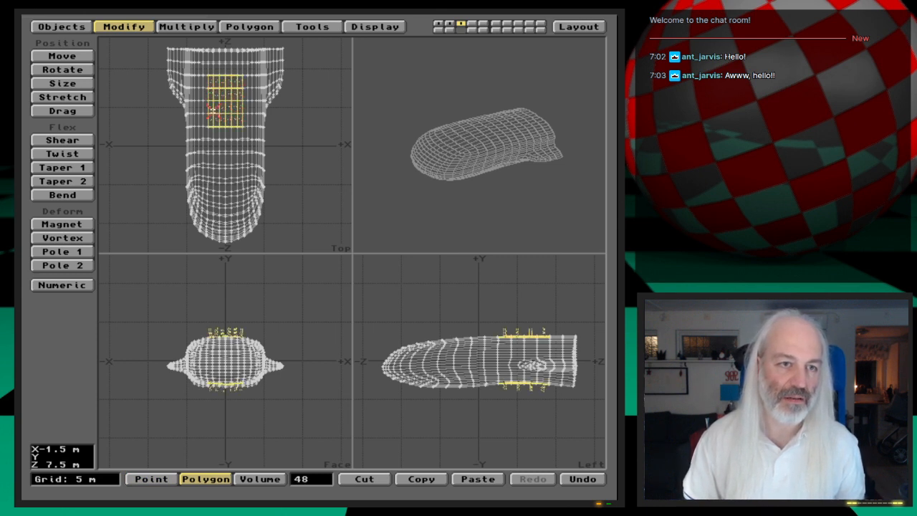
{"action": "mouse_move", "coordinate": [529, 366]}
{"action": "right_mouse_down"}
{"action": "mouse_move", "coordinate": [514, 421]}
{"action": "mouse_move", "coordinate": [563, 371]}
{"action": "mouse_move", "coordinate": [473, 358]}
{"action": "right_mouse_up"}
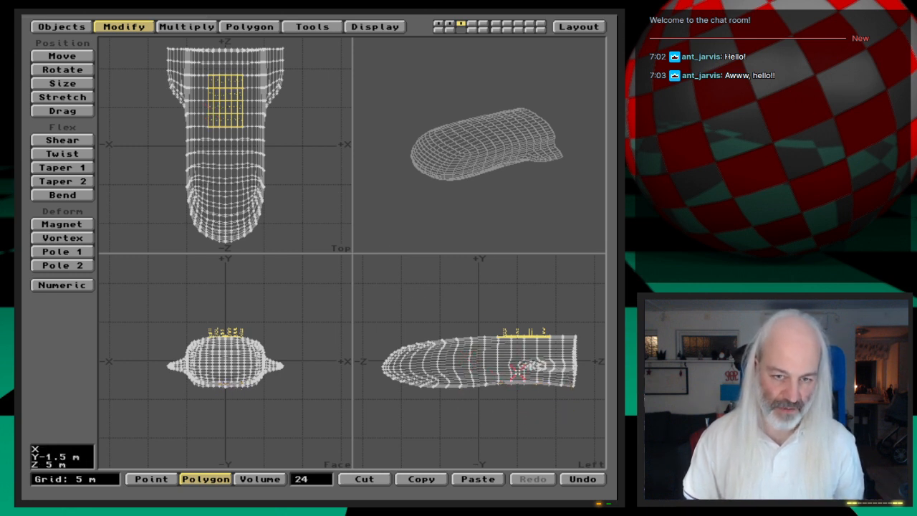
{"action": "key", "text": "t"}
{"action": "left_click_drag", "start_coordinate": [522, 368], "coordinate": [522, 363]}
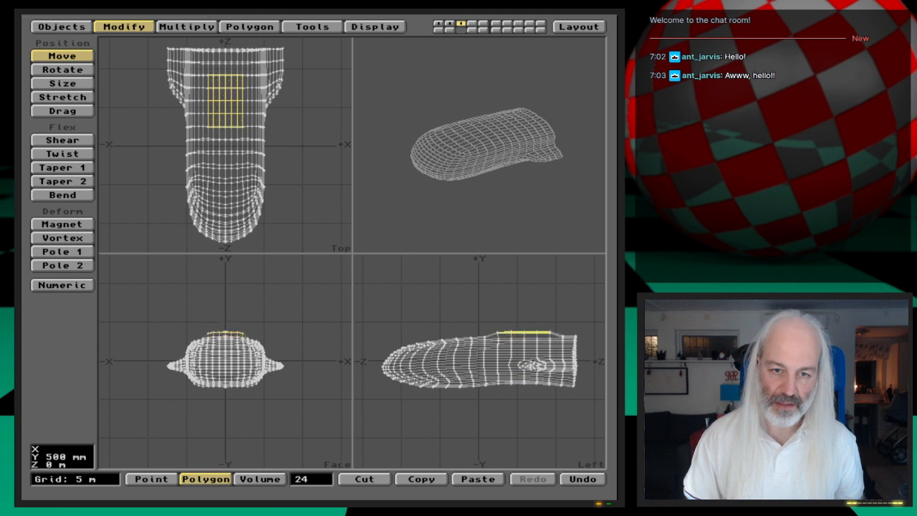
{"action": "key", "text": "t"}
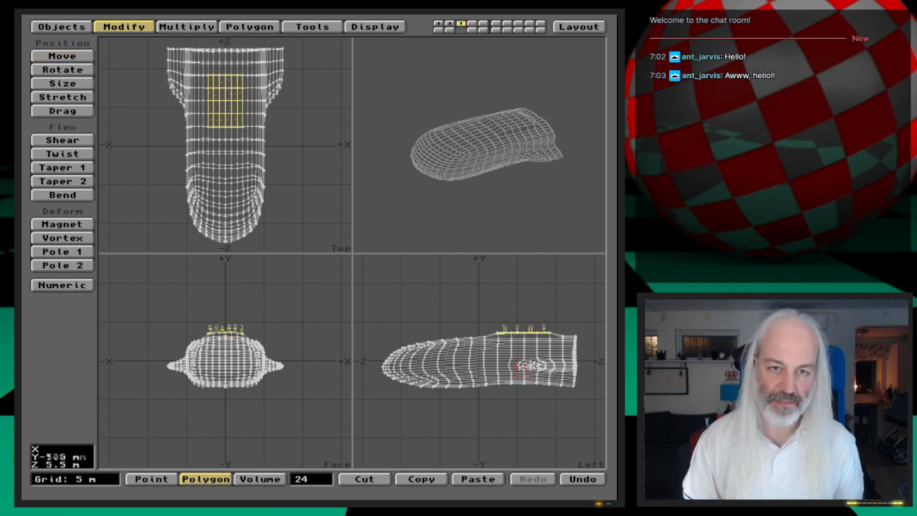
- Clear the polygon selection and place a copy of the whole layer 3 hull in layer 4
{"action": "left_click", "coordinate": [296, 452]}
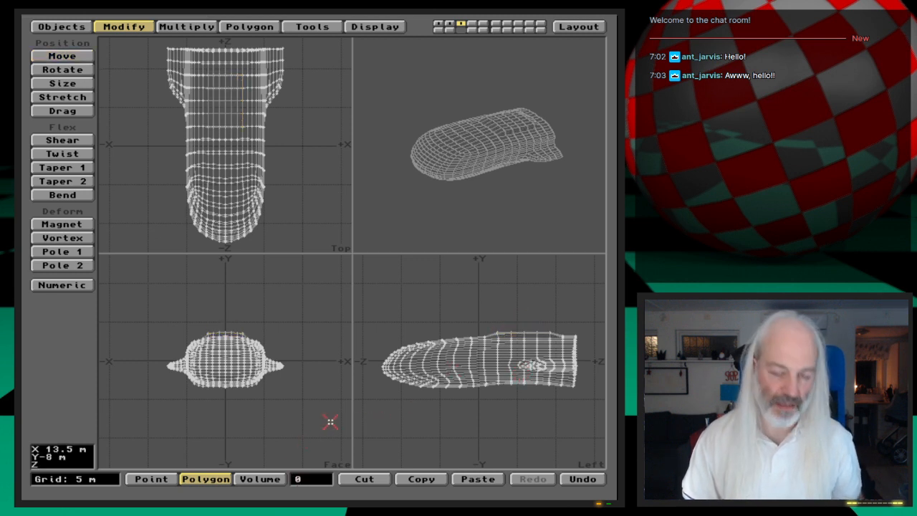
{"action": "key", "text": "4"}
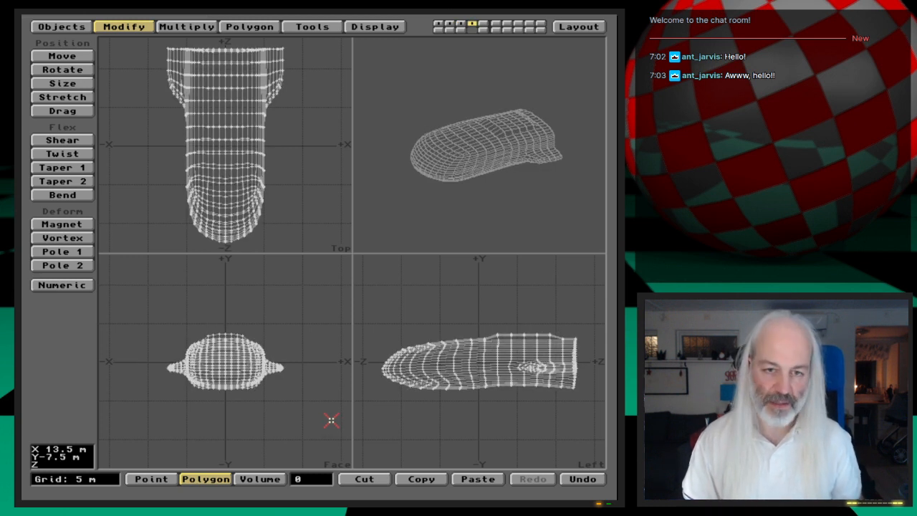
- Subdivide the layer 4 hull with Metaform at a max smoothing angle of 80, and review the earlier stages in layers 1 and 2
{"action": "key", "text": "shift+d"}
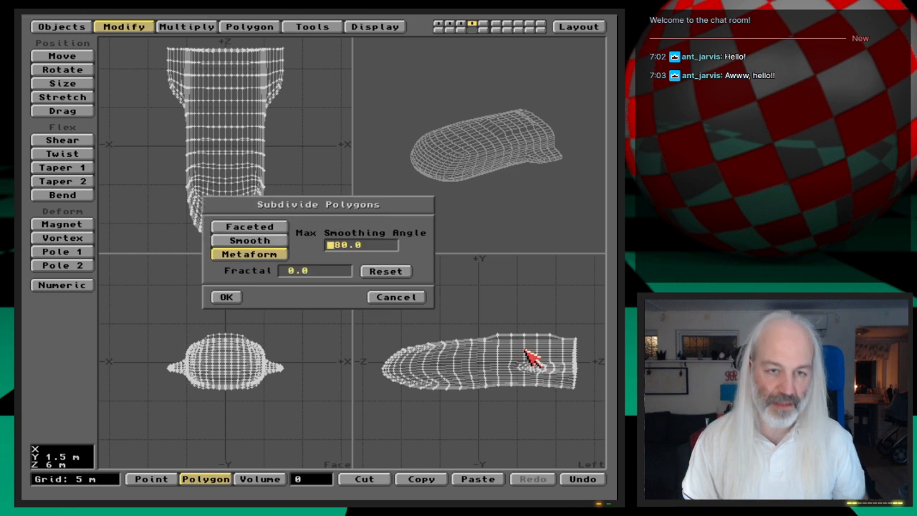
{"action": "left_click", "coordinate": [231, 296]}
{"action": "left_click_drag", "start_coordinate": [548, 185], "coordinate": [501, 175]}
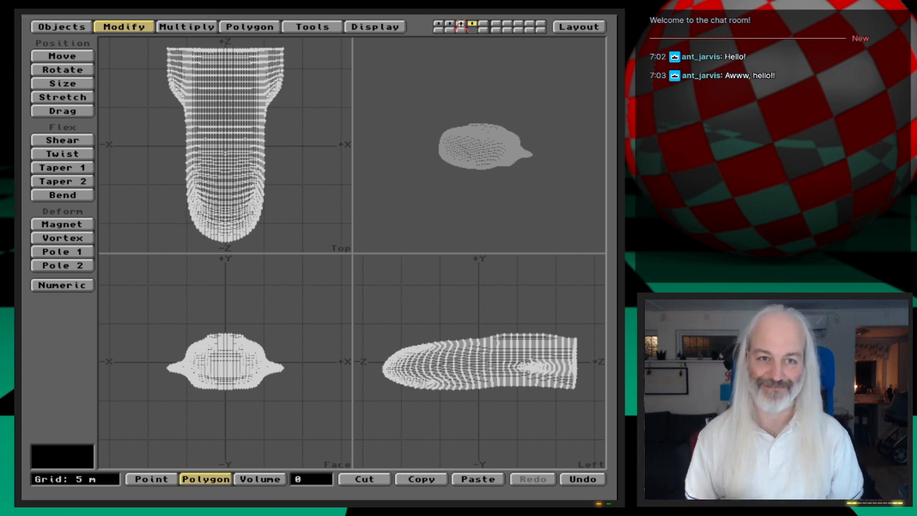
{"action": "left_click", "coordinate": [438, 23]}
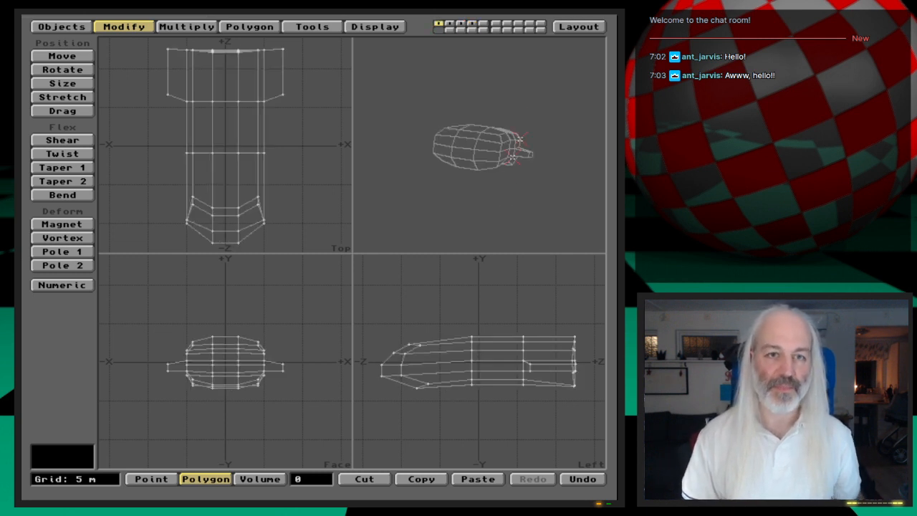
{"action": "key", "text": "2"}
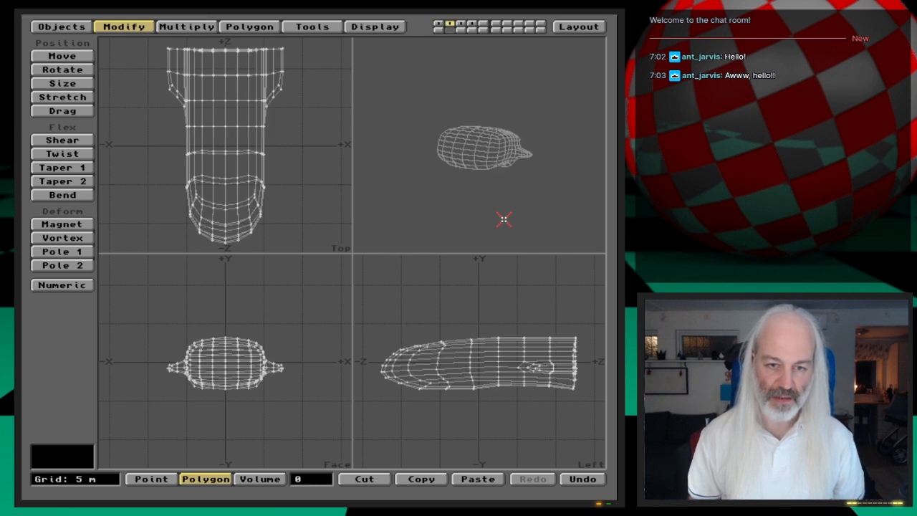
{"action": "key", "text": "2"}
{"action": "key", "text": "2"}
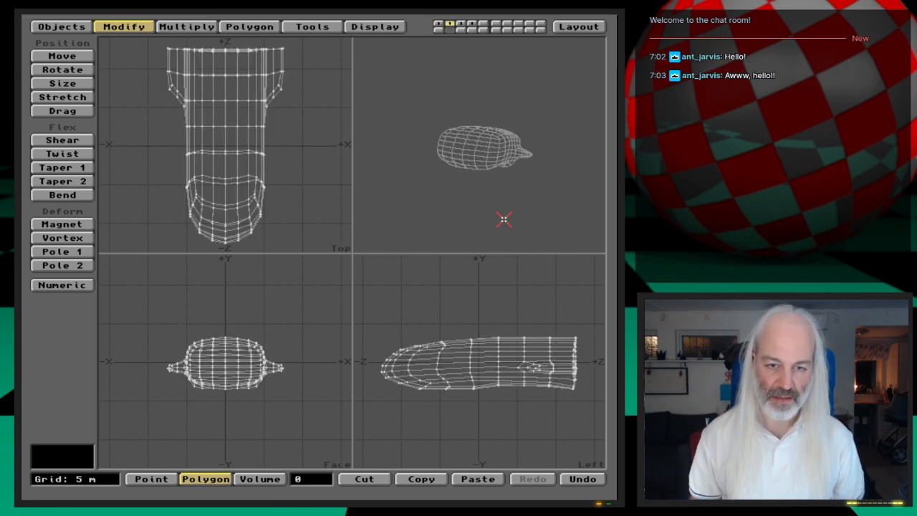
- Save the layer 3 hull as ShuttleC2_st3 in the 3D:webcast/Ep.28/Objects drawer
{"action": "key", "text": "3"}
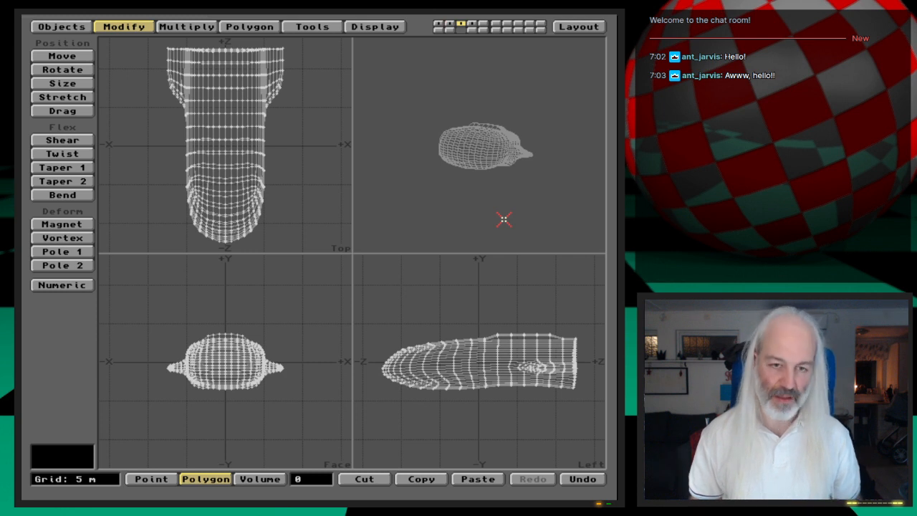
{"action": "key", "text": "s"}
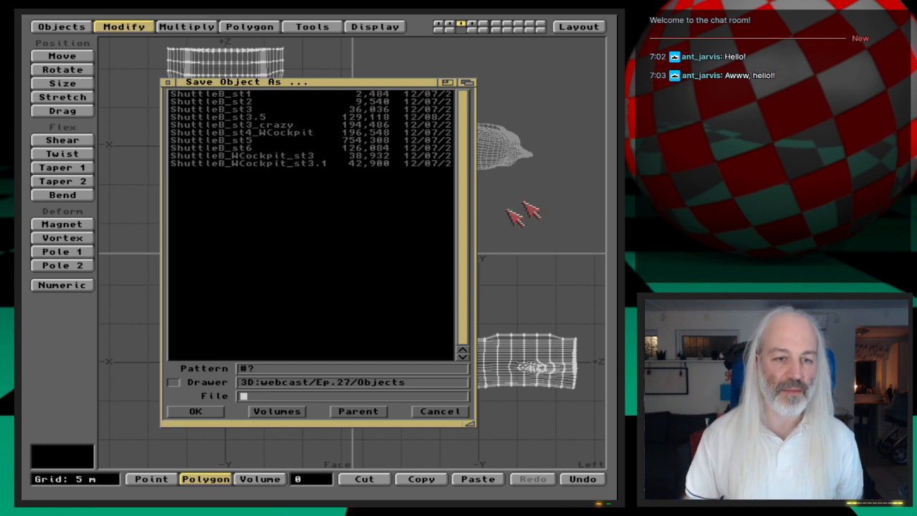
{"action": "left_click", "coordinate": [352, 381]}
{"action": "key", "text": "BackSpace"}
{"action": "type", "text": "8"}
{"action": "key", "text": "Return"}
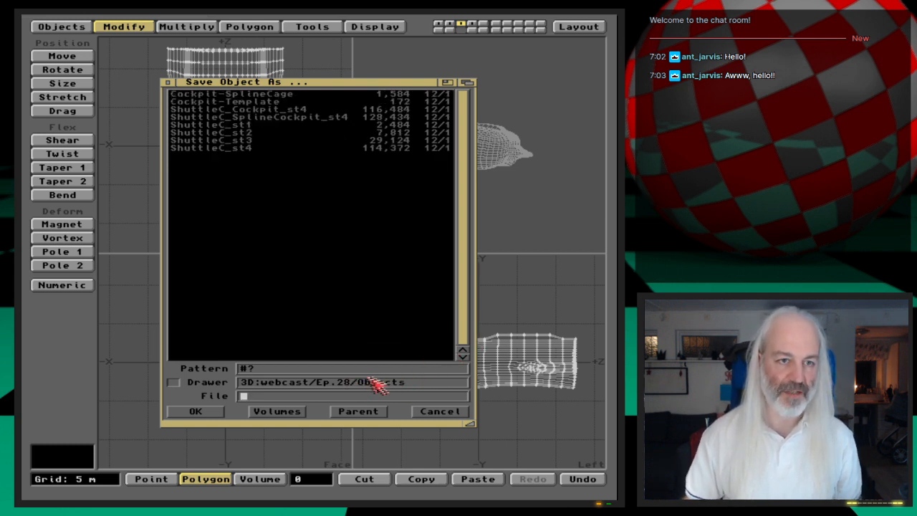
{"action": "left_click", "coordinate": [277, 141]}
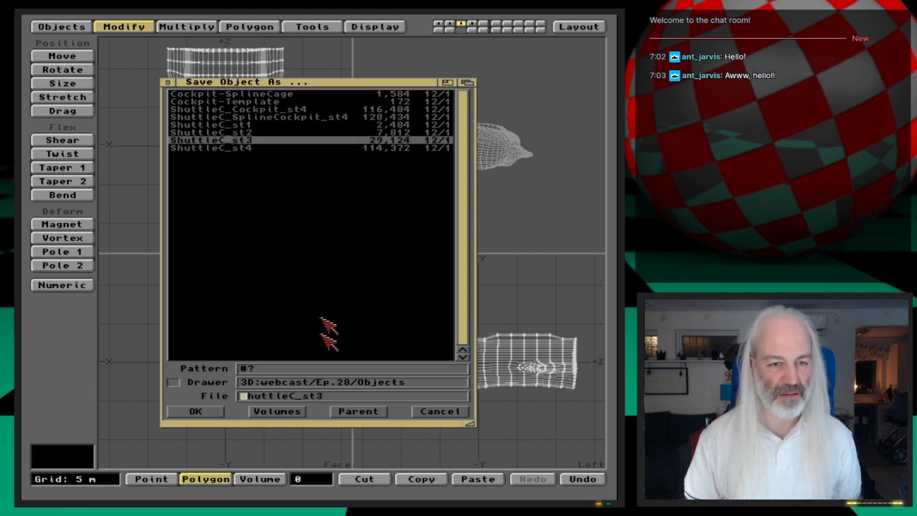
{"action": "type", "text": "2"}
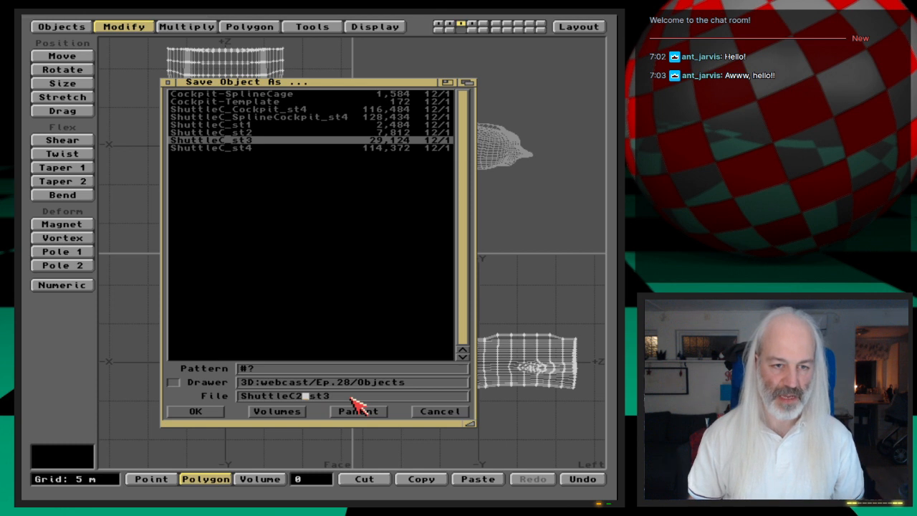
{"action": "key", "text": "Return"}
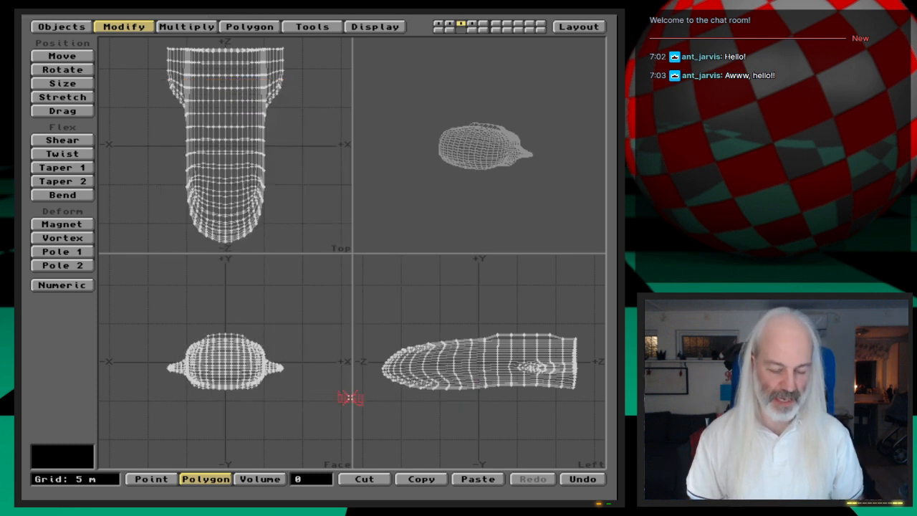
- Save the subdivided layer 4 hull as ShuttleC2_st4 in the same drawer
{"action": "key", "text": "s"}
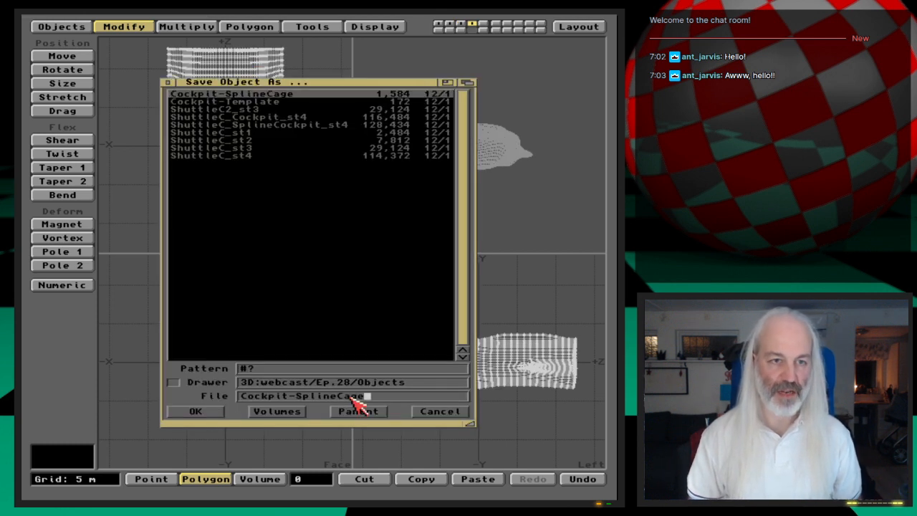
{"action": "key", "text": "Down"}
{"action": "key", "text": "Down"}
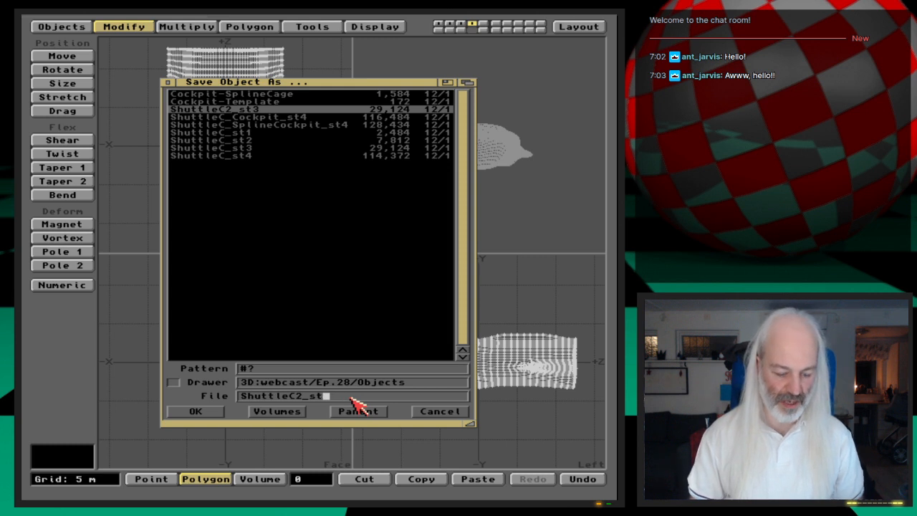
{"action": "type", "text": "4"}
{"action": "key", "text": "Return"}
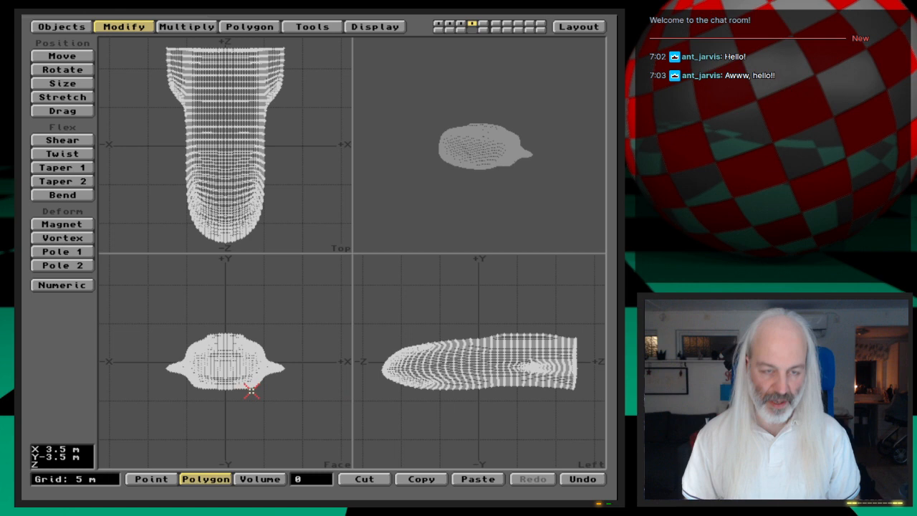
- Select the polygons on the upper part of the hull's nose, hide all unselected polygons, and clear the selection
{"action": "key", "text": "period"}
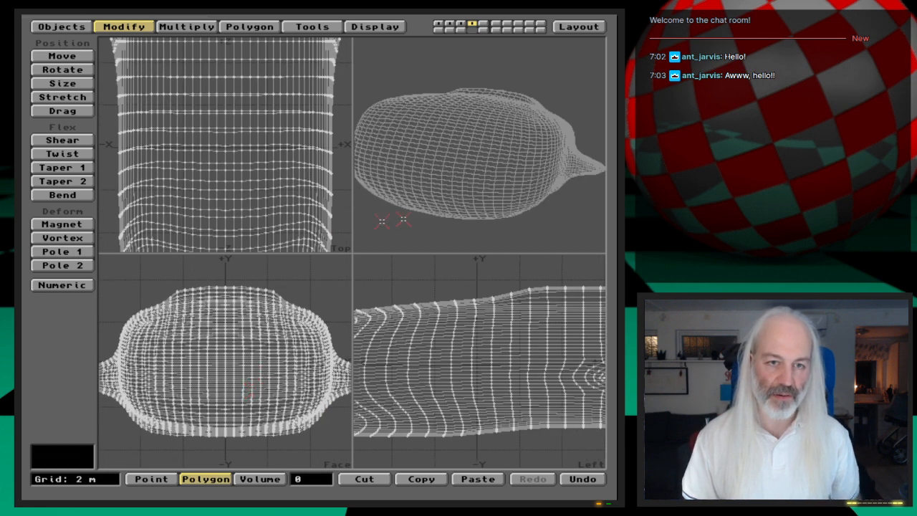
{"action": "left_click_drag", "start_coordinate": [351, 253], "coordinate": [228, 252]}
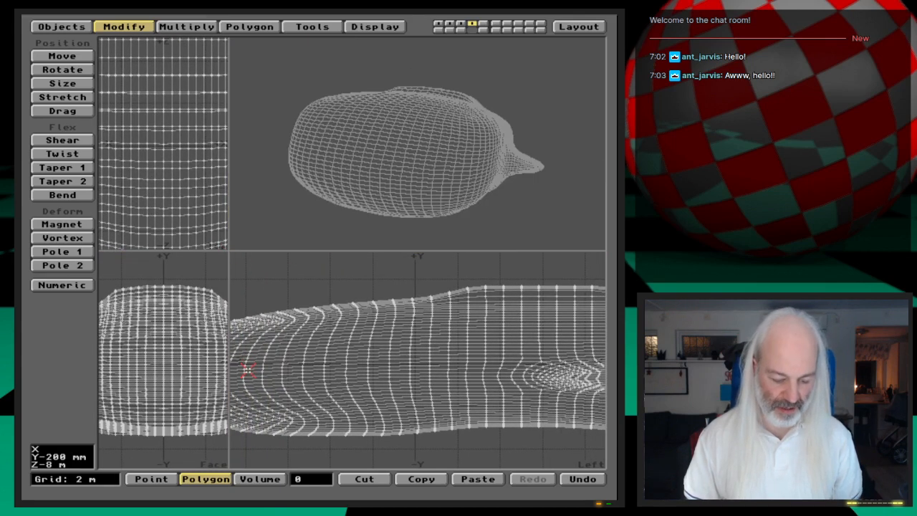
{"action": "key", "text": "g"}
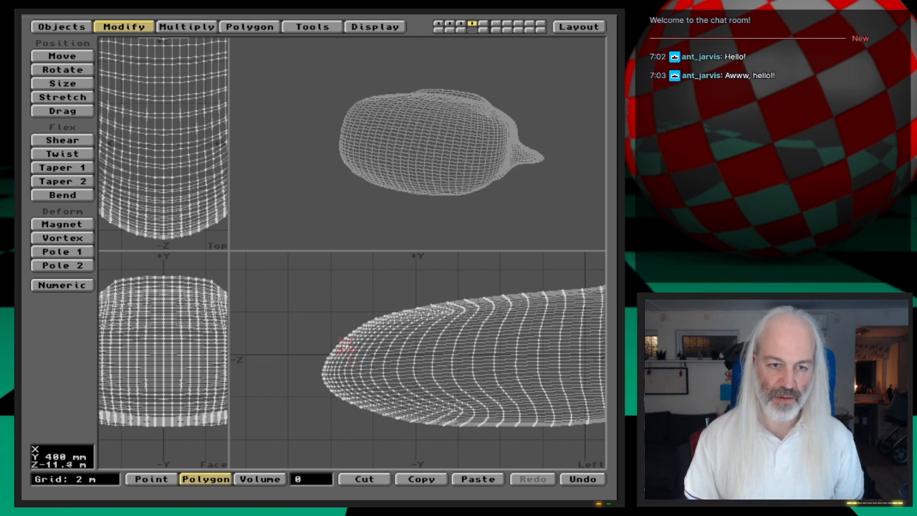
{"action": "key", "text": "g"}
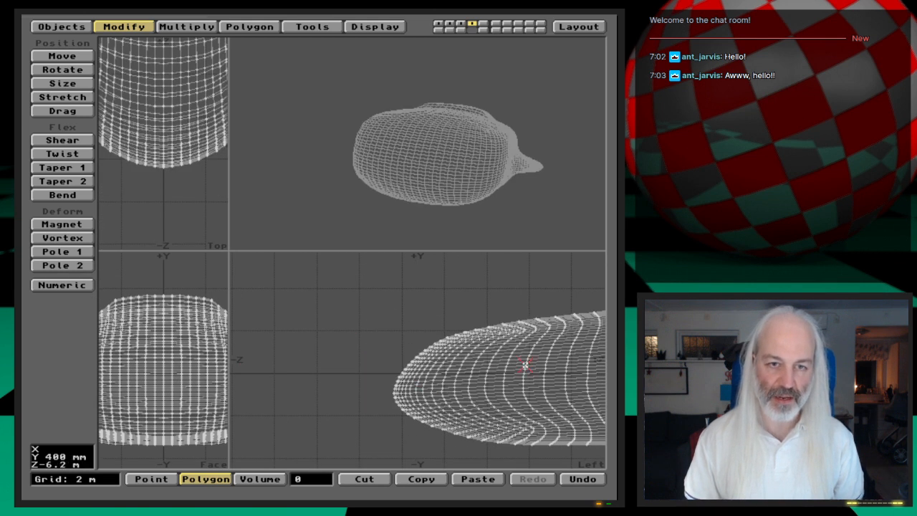
{"action": "left_click_drag", "start_coordinate": [231, 250], "coordinate": [391, 252]}
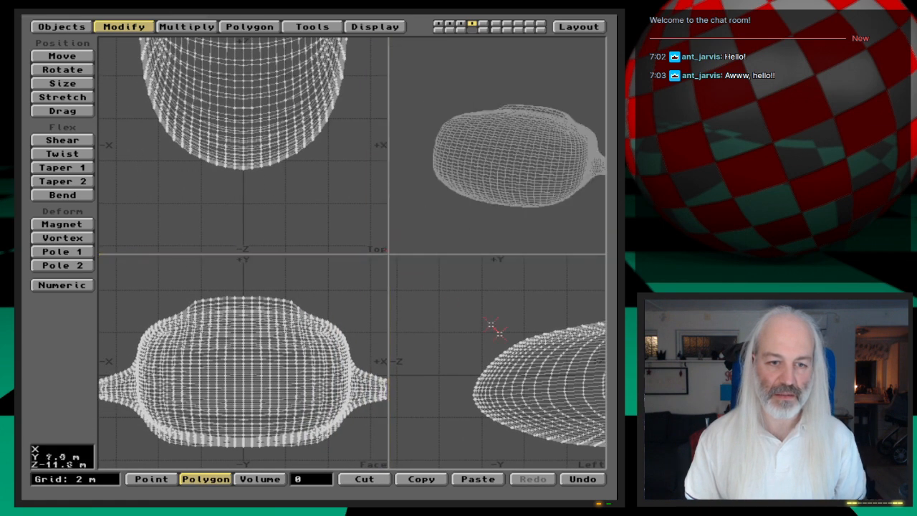
{"action": "key", "text": "Right"}
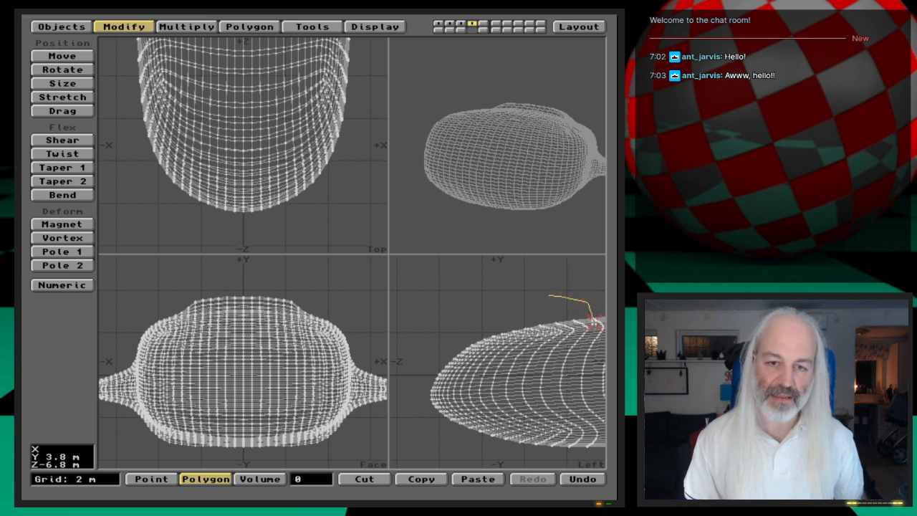
{"action": "right_click_drag", "start_coordinate": [535, 388], "coordinate": [449, 401]}
{"action": "mouse_move", "coordinate": [416, 369]}
{"action": "right_mouse_down"}
{"action": "mouse_move", "coordinate": [432, 327]}
{"action": "mouse_move", "coordinate": [561, 298]}
{"action": "mouse_move", "coordinate": [574, 287]}
{"action": "right_mouse_up"}
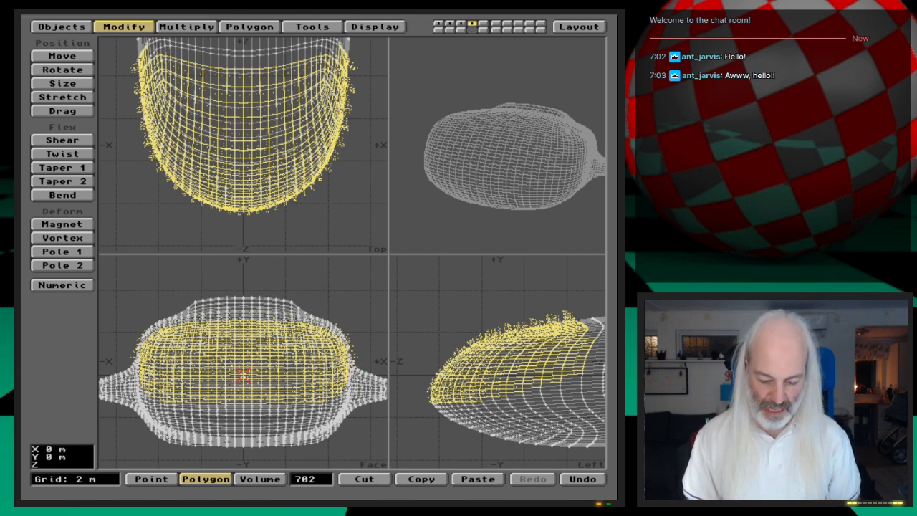
{"action": "key", "text": "F6"}
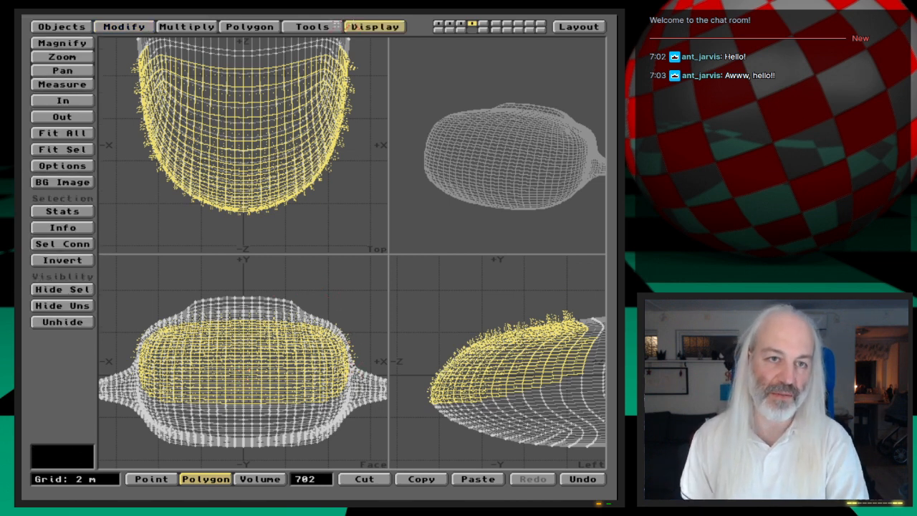
{"action": "left_click", "coordinate": [61, 305]}
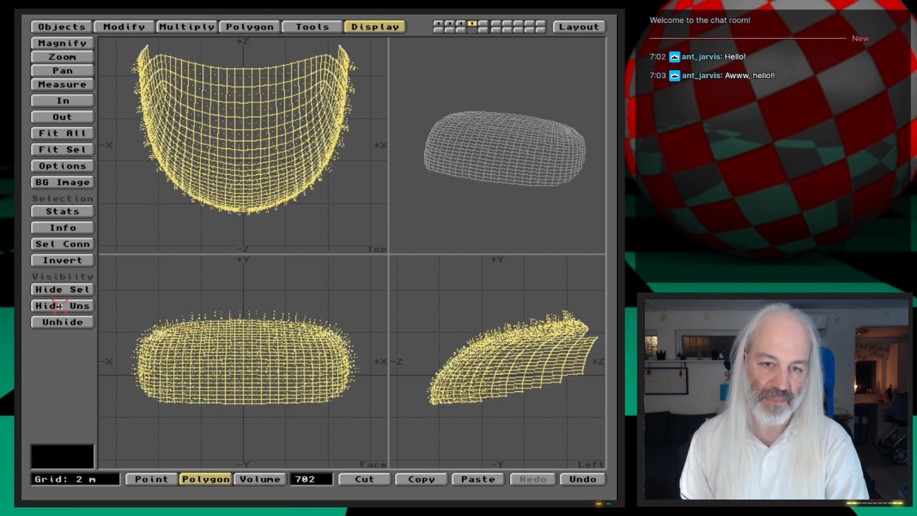
{"action": "left_click", "coordinate": [328, 489]}
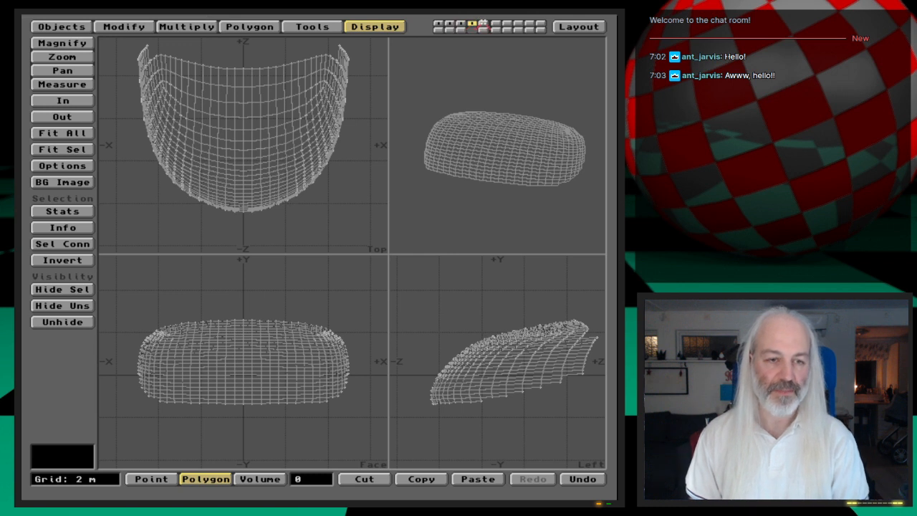
- With layer 4 as background, create points in layer 5's face view at X 0, Y 1.2 m and about X 3.2 m, Y 1.4 m
{"action": "left_click", "coordinate": [482, 23]}
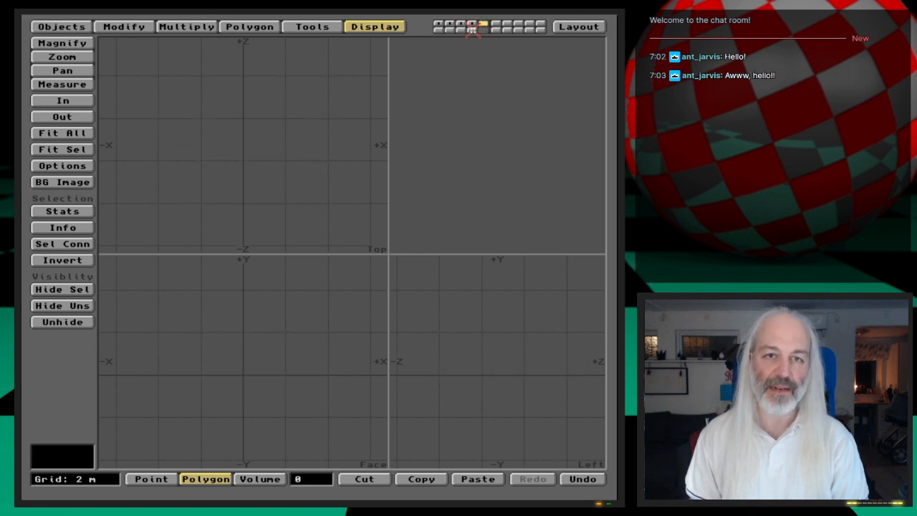
{"action": "left_click", "coordinate": [471, 29]}
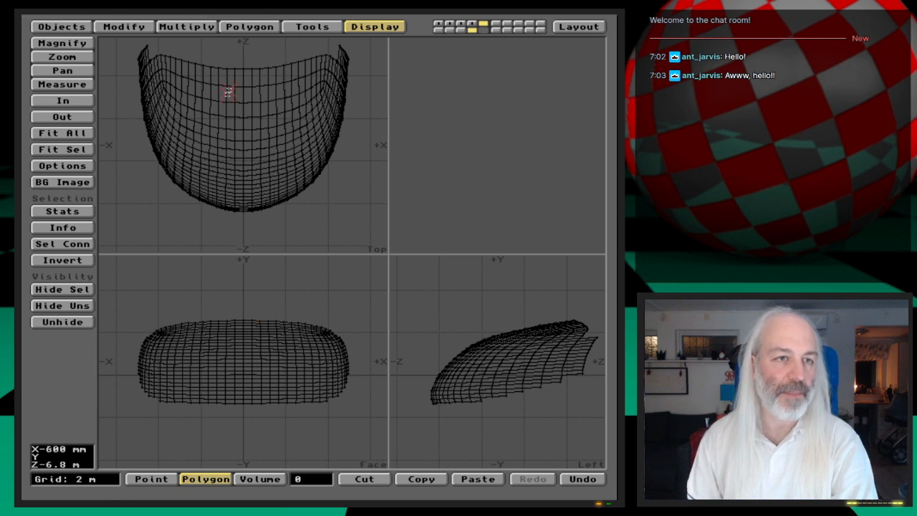
{"action": "left_click", "coordinate": [240, 27]}
{"action": "left_click", "coordinate": [79, 55]}
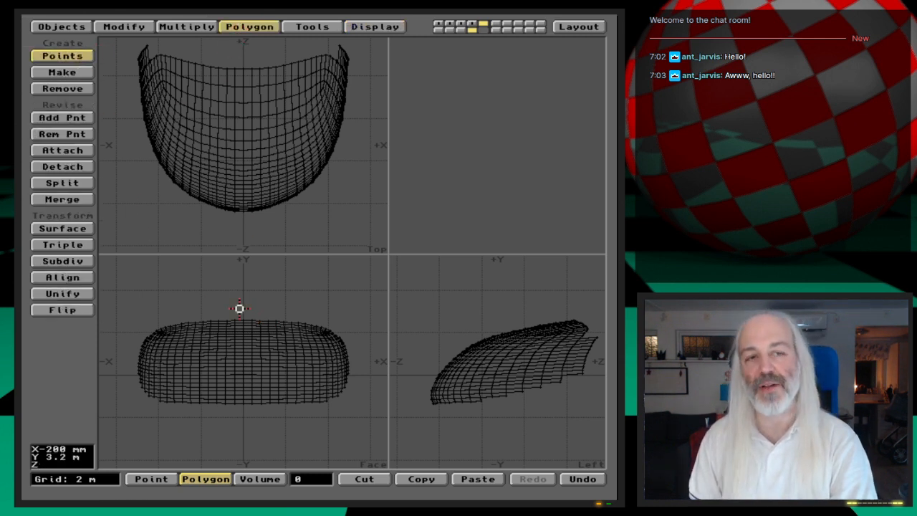
{"action": "left_click", "coordinate": [244, 346]}
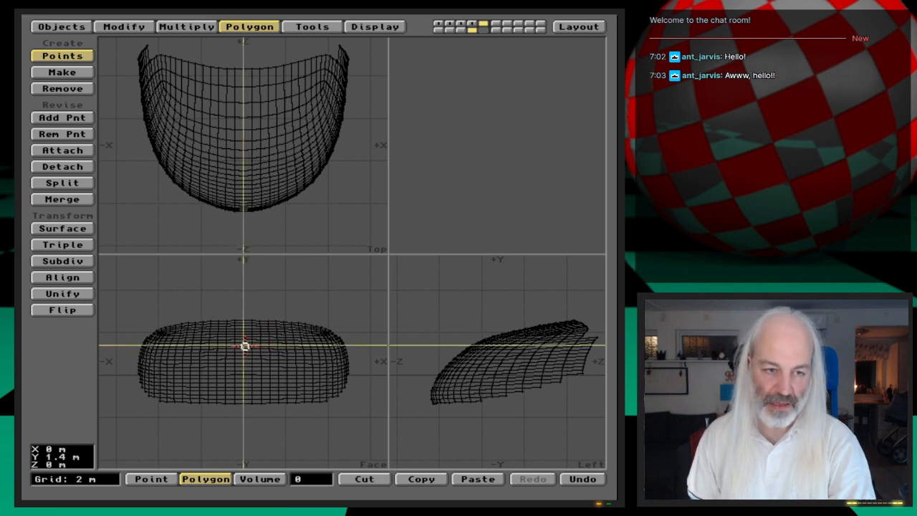
{"action": "left_click_drag", "start_coordinate": [244, 345], "coordinate": [243, 349]}
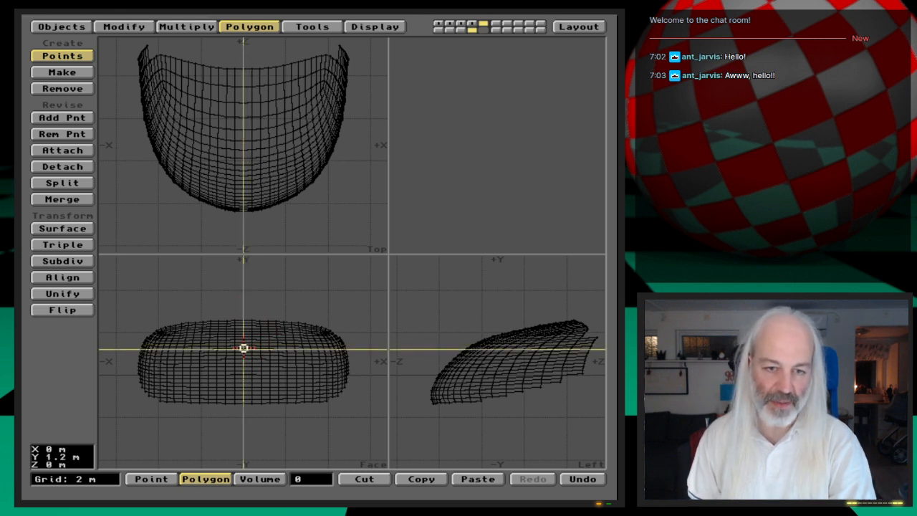
{"action": "left_click", "coordinate": [313, 348]}
{"action": "left_click_drag", "start_coordinate": [313, 348], "coordinate": [312, 345]}
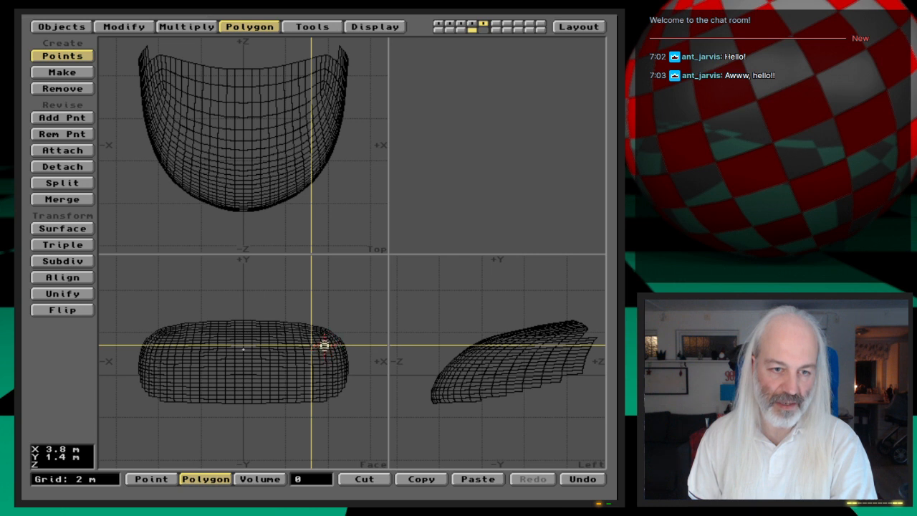
- Move the outer point in the face view outward to about X 3.8 m, keeping it at Y 1.4 m
{"action": "key", "text": "space"}
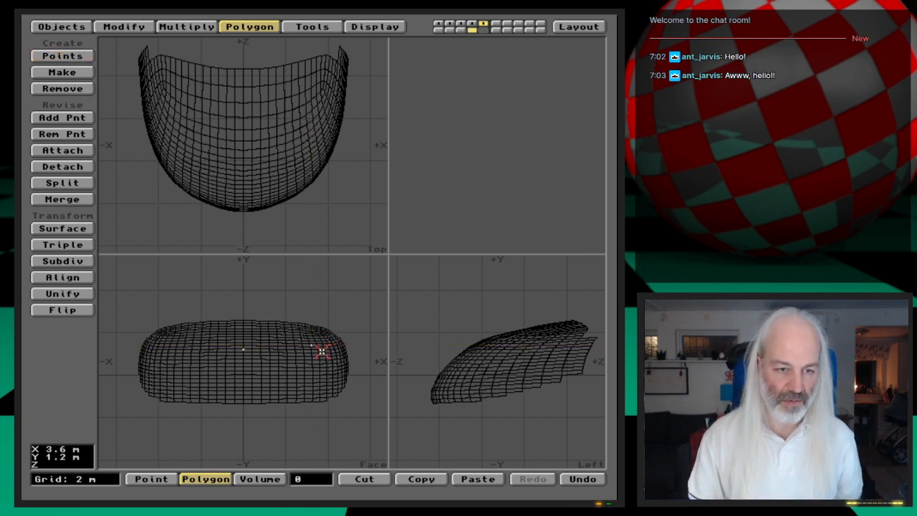
{"action": "key", "text": "space"}
{"action": "key", "text": "space"}
{"action": "key", "text": "slash"}
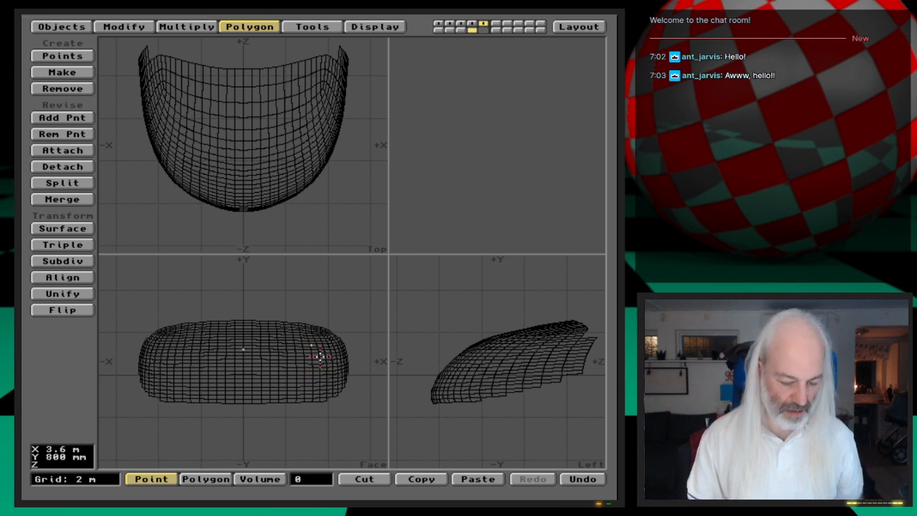
{"action": "key", "text": "ctrl+t"}
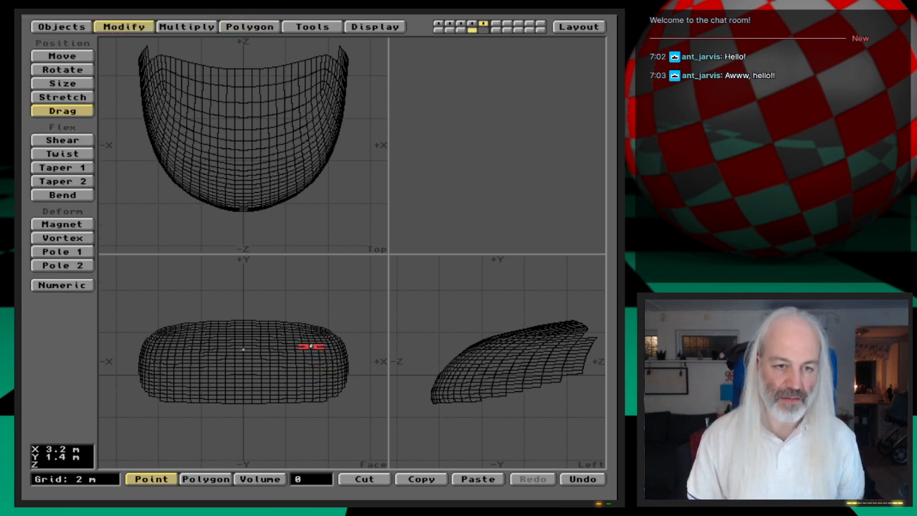
{"action": "key", "text": "space"}
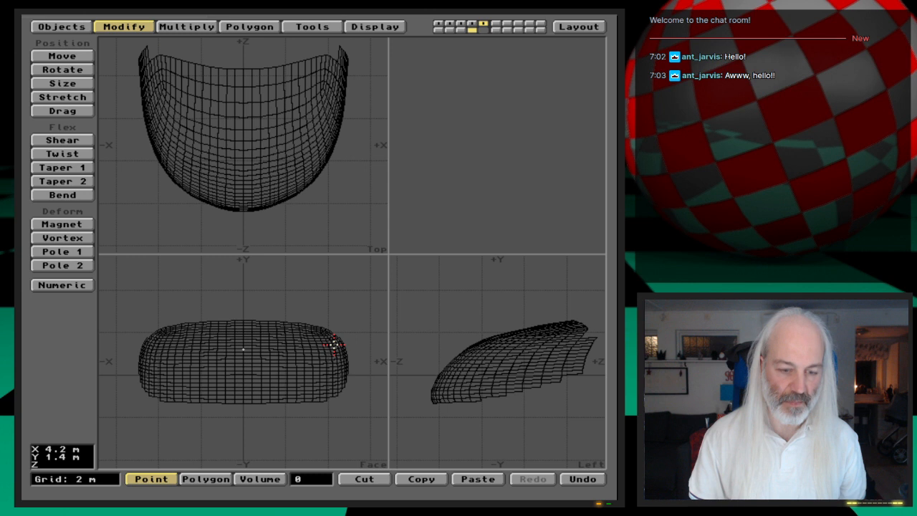
- In layer 5's face view, create points at about X 4.2 m, Y 1.4 m; X 4.2 m, Y 1.1 m; and X 3.7 m, Y 850 mm
{"action": "left_click", "coordinate": [249, 27]}
{"action": "left_click", "coordinate": [62, 56]}
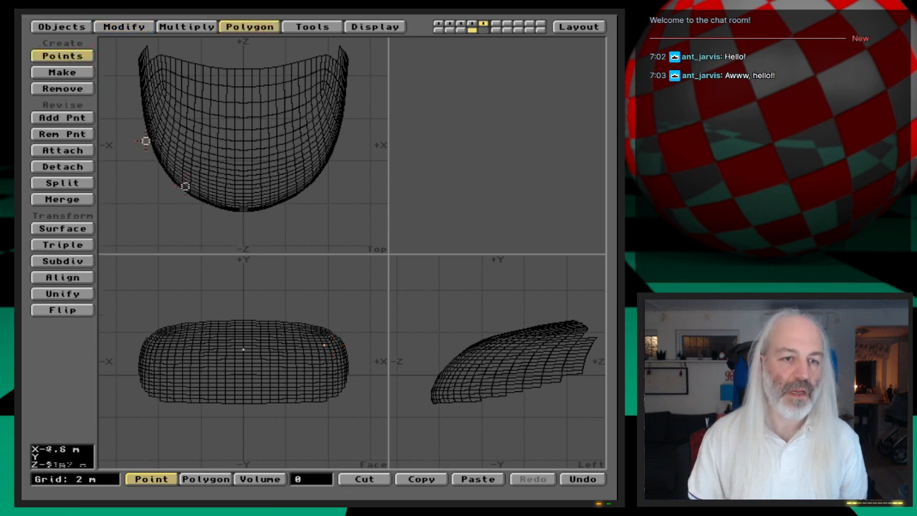
{"action": "left_click_drag", "start_coordinate": [334, 341], "coordinate": [335, 345]}
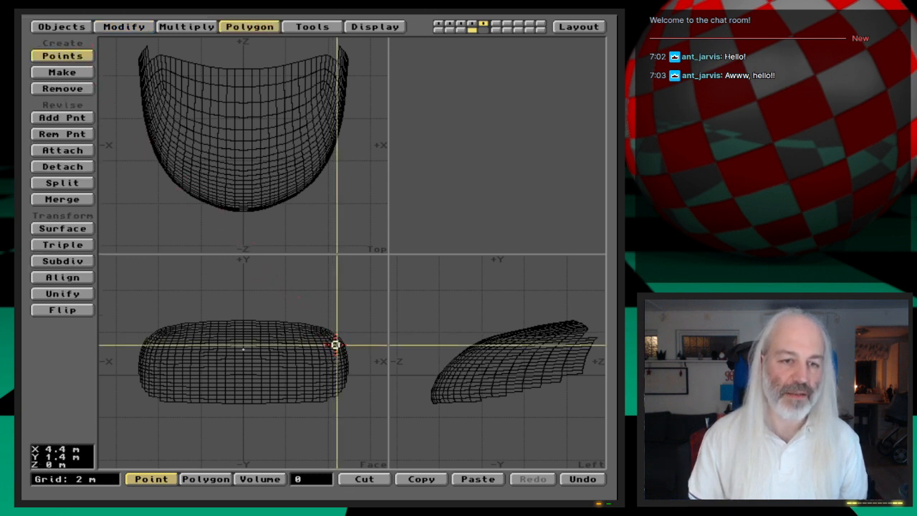
{"action": "key", "text": "period"}
{"action": "key", "text": "period"}
{"action": "left_click_drag", "start_coordinate": [245, 361], "coordinate": [242, 363]}
{"action": "key", "text": "Return"}
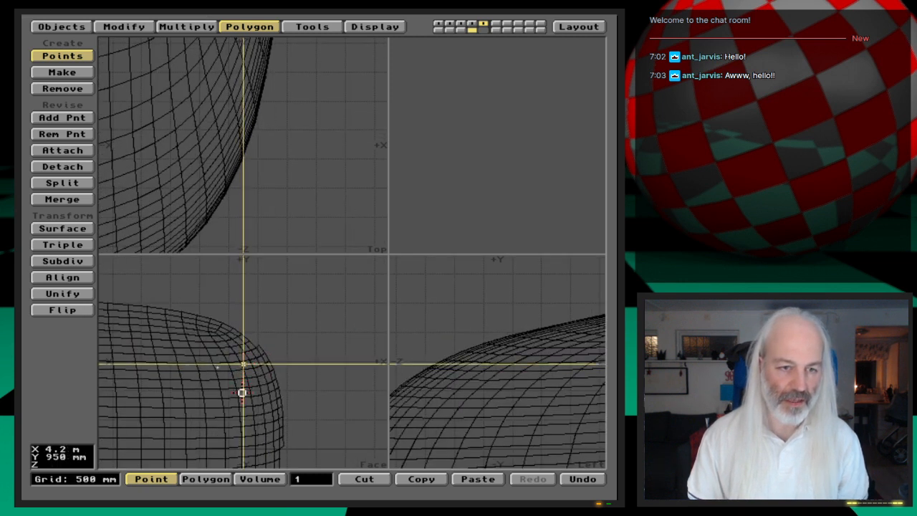
{"action": "left_click", "coordinate": [242, 384]}
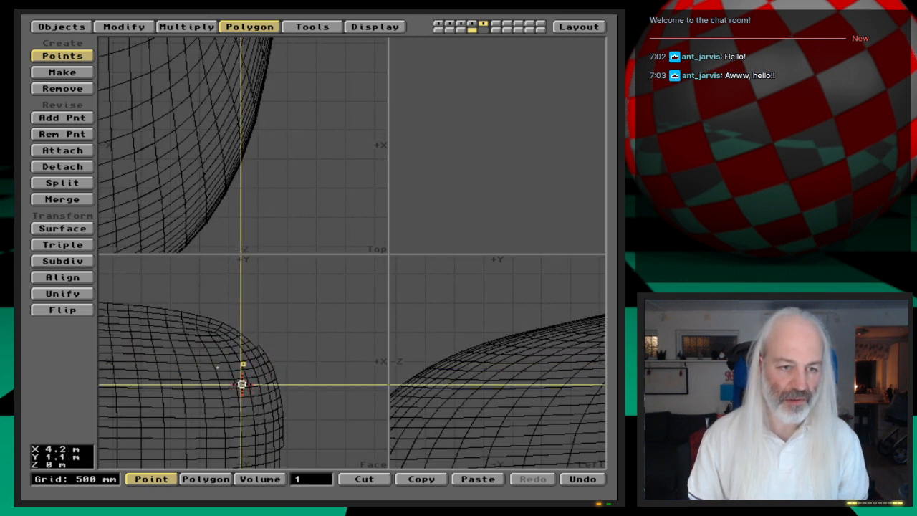
{"action": "left_click", "coordinate": [210, 398]}
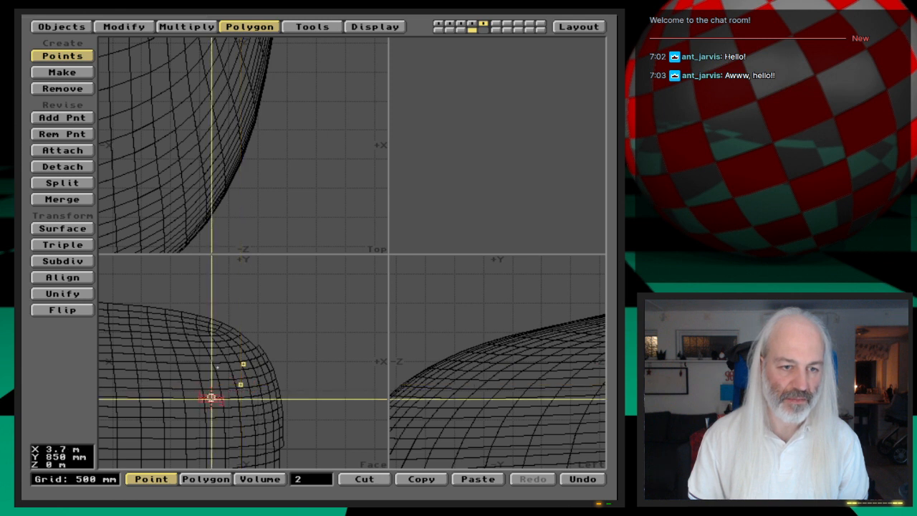
- Create a lower centre point in the face view at X 0, Y about 800 mm, and leave point creation
{"action": "key", "text": "period"}
{"action": "key", "text": "period"}
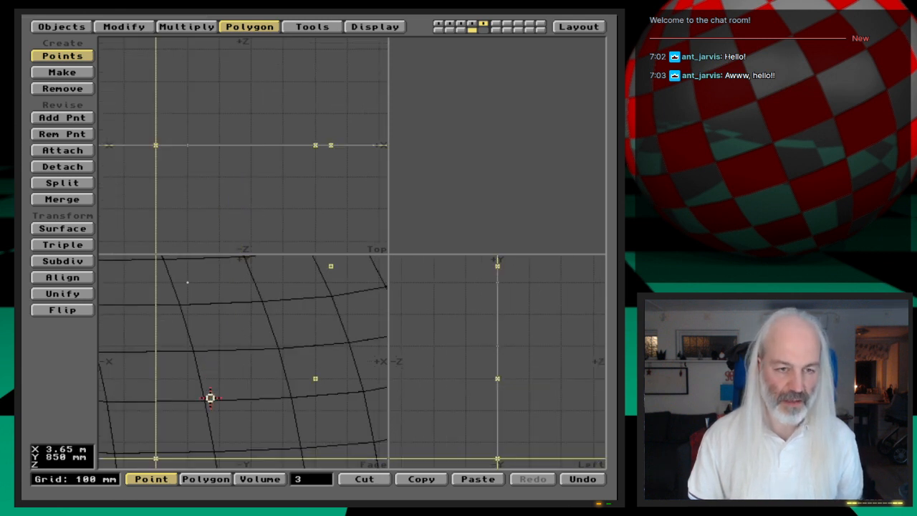
{"action": "key", "text": "comma"}
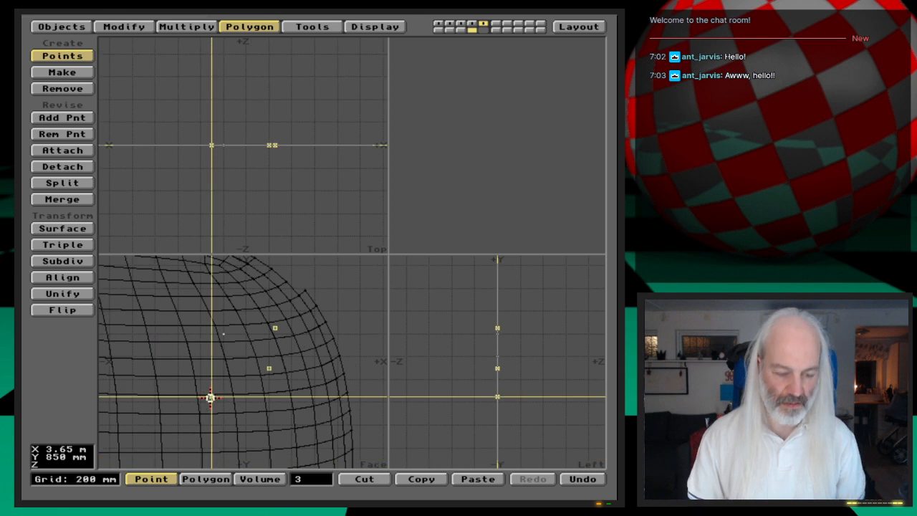
{"action": "key", "text": "a"}
{"action": "left_click_drag", "start_coordinate": [239, 375], "coordinate": [243, 361]}
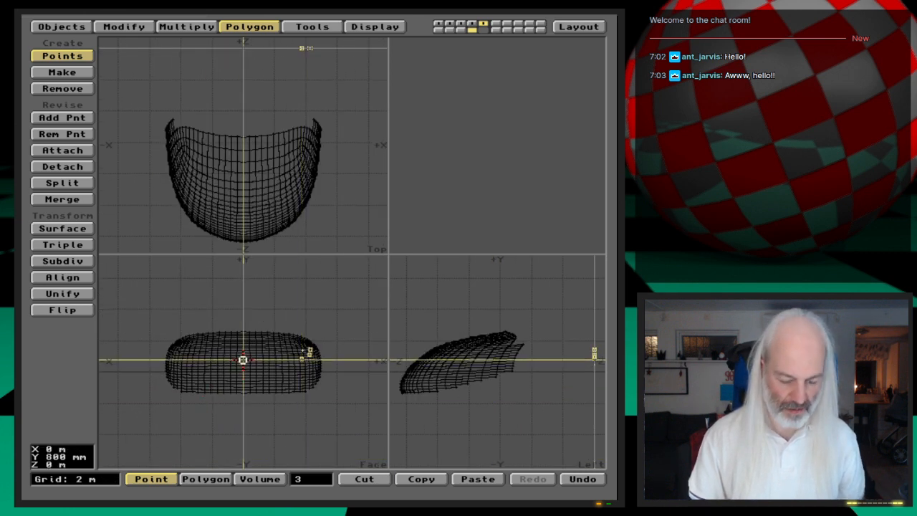
{"action": "key", "text": "period"}
{"action": "key", "text": "period"}
{"action": "left_click_drag", "start_coordinate": [330, 363], "coordinate": [247, 347], "text": "alt"}
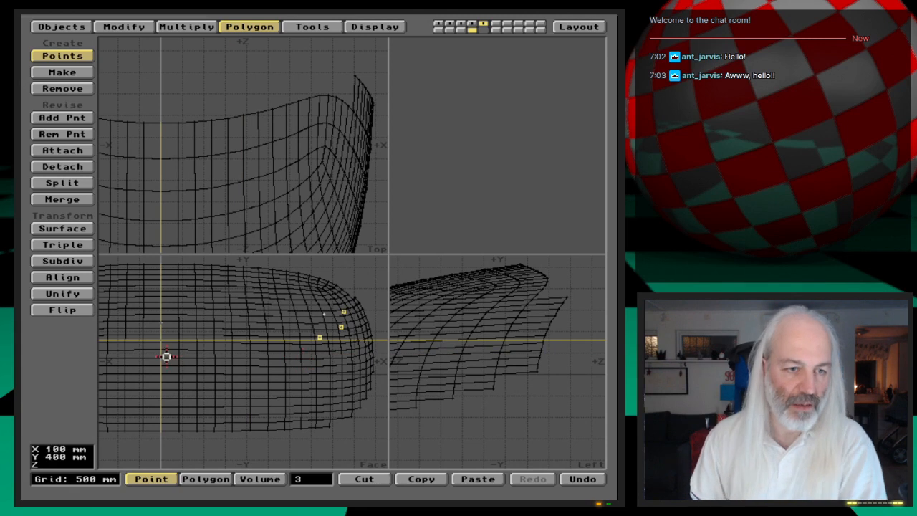
{"action": "left_click", "coordinate": [160, 346]}
{"action": "left_click_drag", "start_coordinate": [160, 346], "coordinate": [161, 342]}
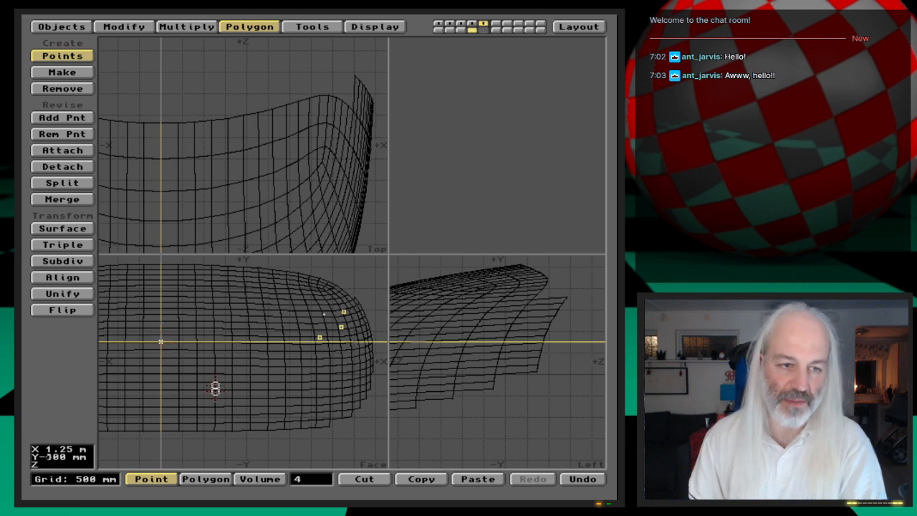
{"action": "key", "text": "space"}
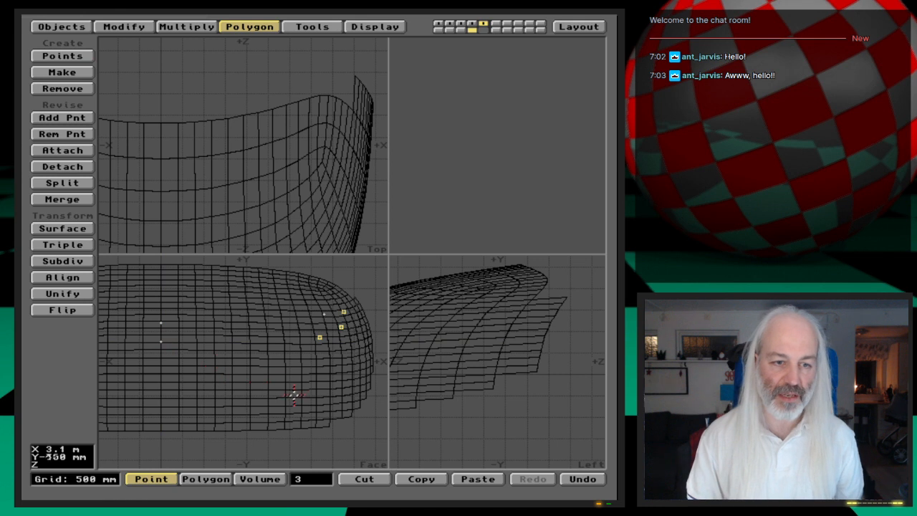
- Mirror the four outer points across the X 0 centre line and clear the selection
{"action": "left_click", "coordinate": [323, 313]}
{"action": "left_click", "coordinate": [197, 26]}
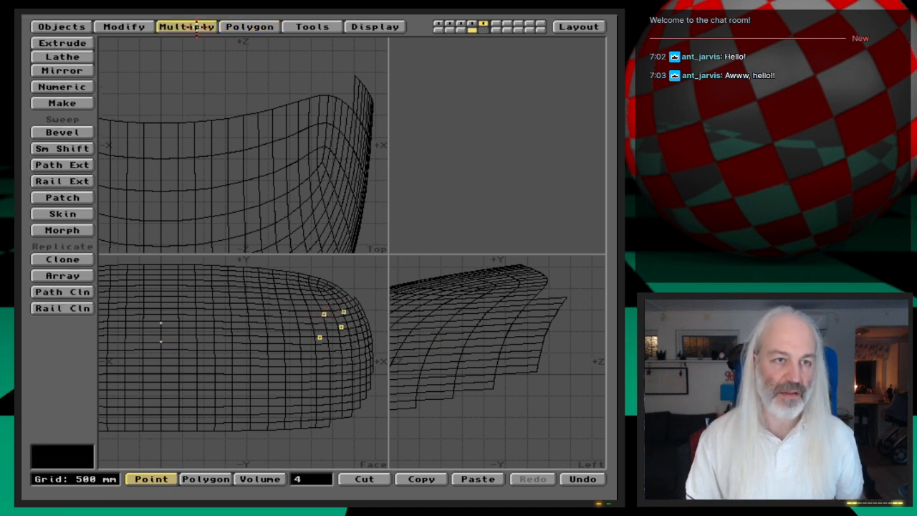
{"action": "left_click", "coordinate": [63, 71]}
{"action": "left_click_drag", "start_coordinate": [159, 271], "coordinate": [182, 332]}
{"action": "key", "text": "a"}
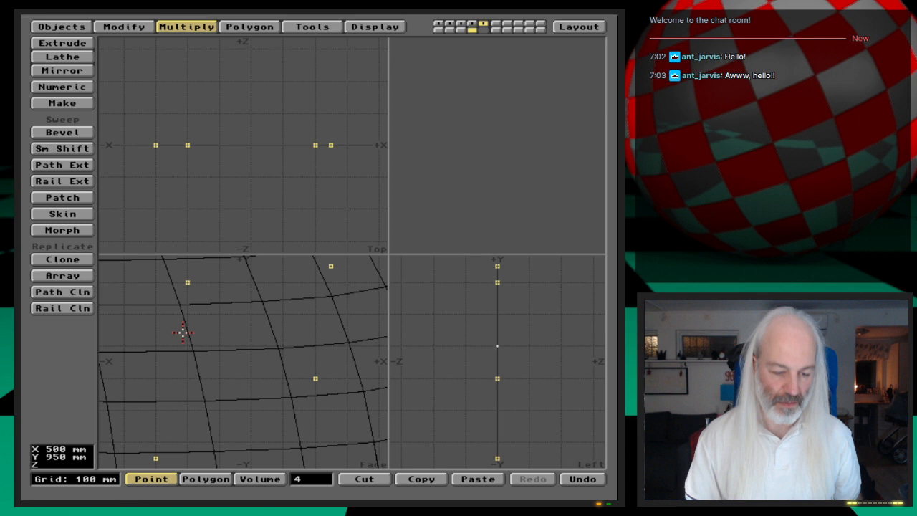
{"action": "key", "text": "a"}
{"action": "key", "text": "slash"}
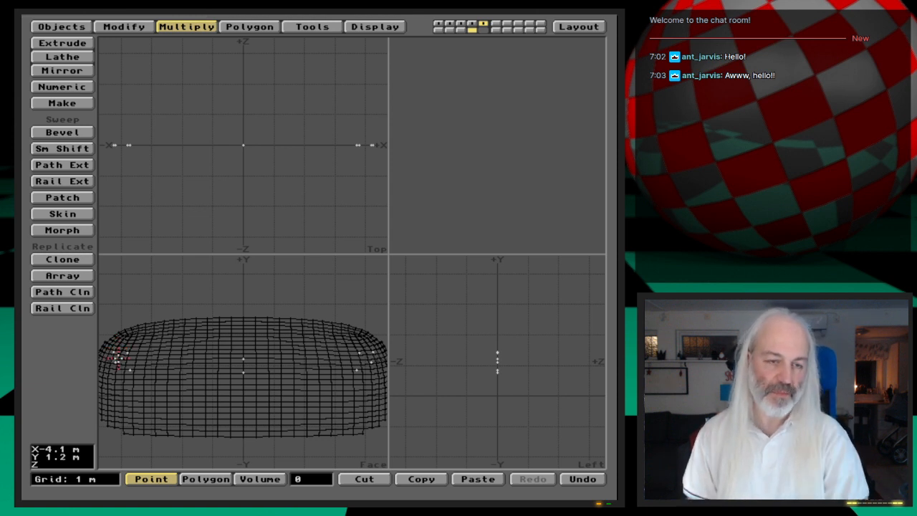
- Try to make a polygon from only the five upper points, and undo it
{"action": "left_click_drag", "start_coordinate": [115, 350], "coordinate": [132, 351]}
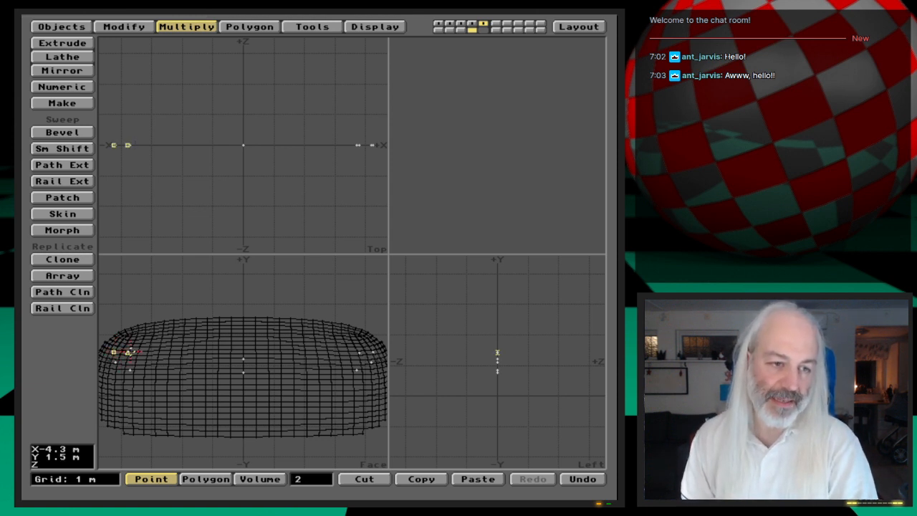
{"action": "left_click_drag", "start_coordinate": [219, 353], "coordinate": [243, 359]}
{"action": "left_click_drag", "start_coordinate": [351, 356], "coordinate": [374, 351]}
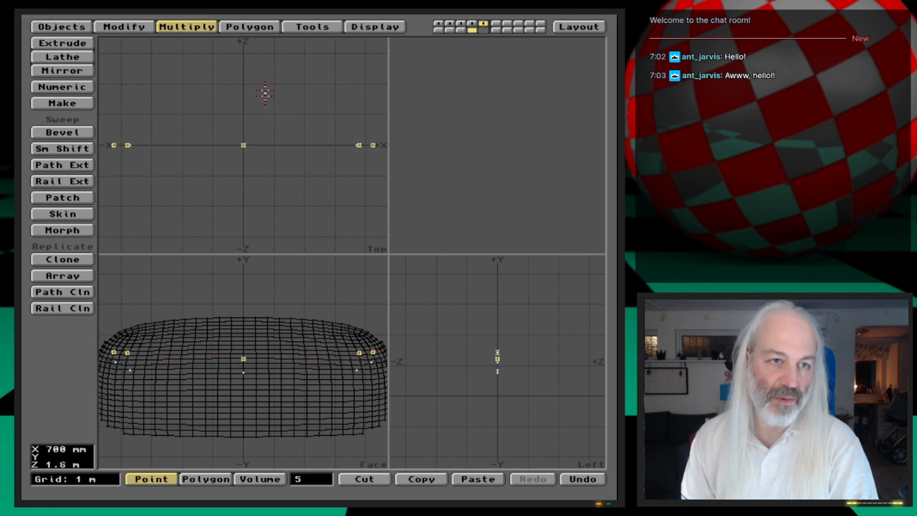
{"action": "key", "text": "/"}
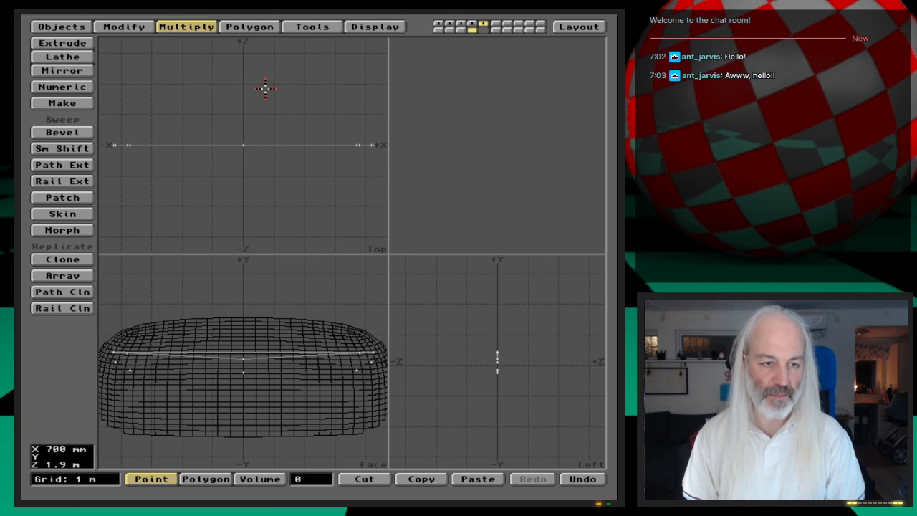
{"action": "key", "text": "u"}
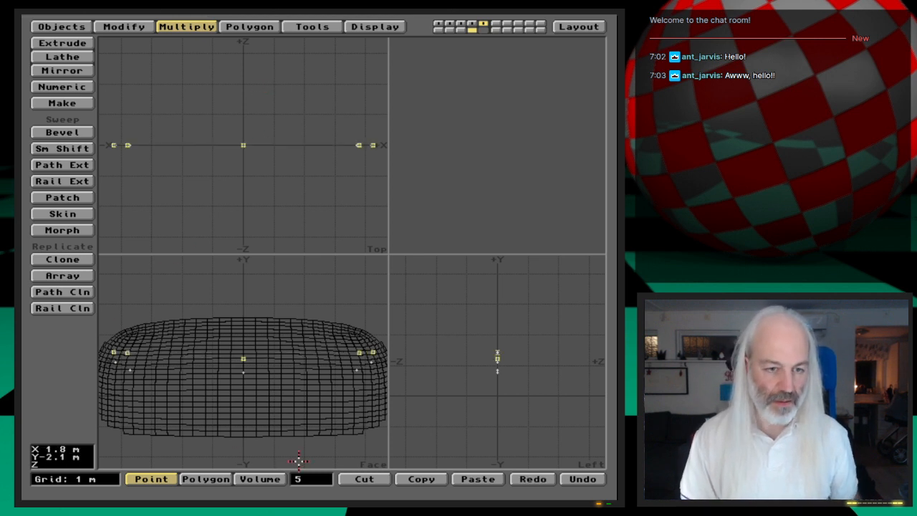
- Select all ten points in order around the window outline and make a polygon from them
{"action": "left_click_drag", "start_coordinate": [112, 351], "coordinate": [134, 351]}
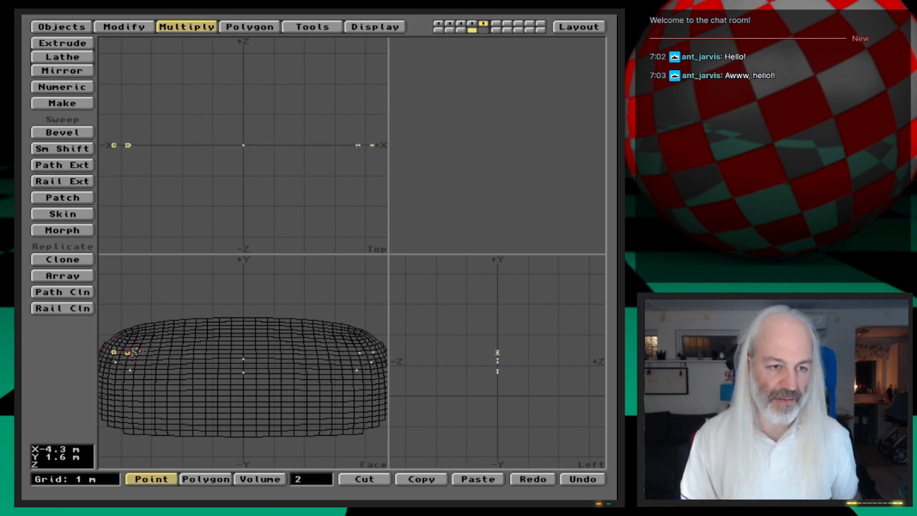
{"action": "left_click", "coordinate": [243, 356]}
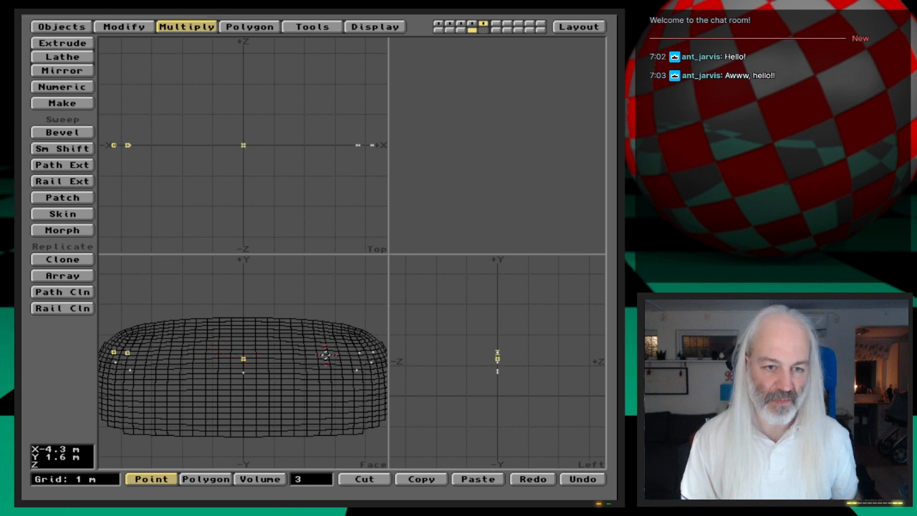
{"action": "mouse_move", "coordinate": [353, 351]}
{"action": "left_mouse_down"}
{"action": "mouse_move", "coordinate": [372, 348]}
{"action": "mouse_move", "coordinate": [357, 368]}
{"action": "left_mouse_up"}
{"action": "left_click_drag", "start_coordinate": [258, 368], "coordinate": [230, 376]}
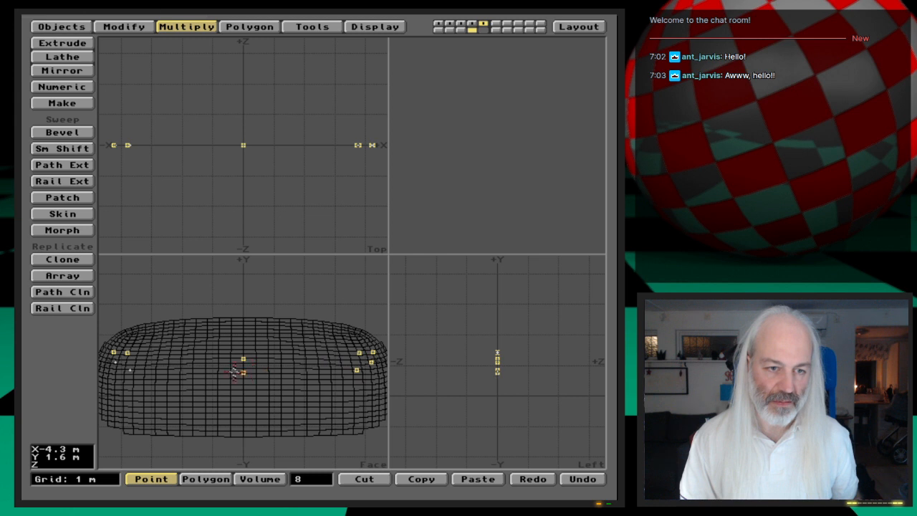
{"action": "left_click_drag", "start_coordinate": [129, 370], "coordinate": [115, 361]}
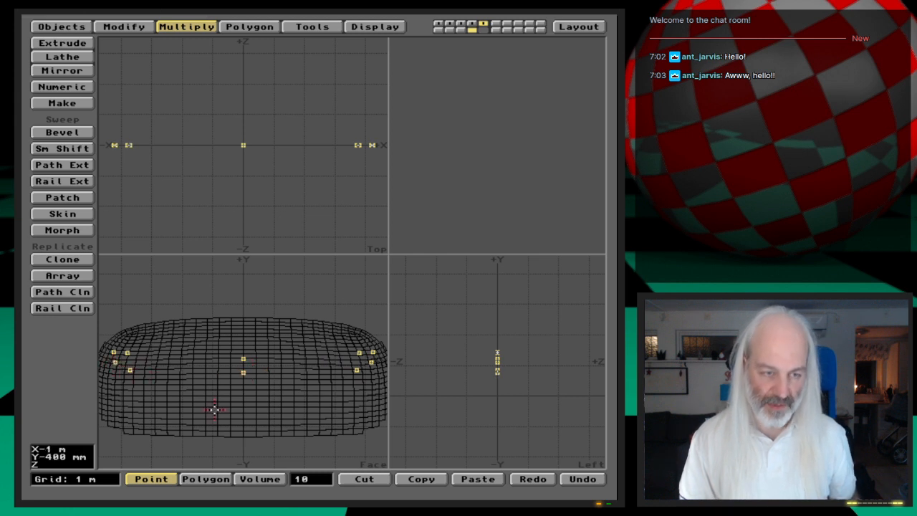
{"action": "key", "text": "p"}
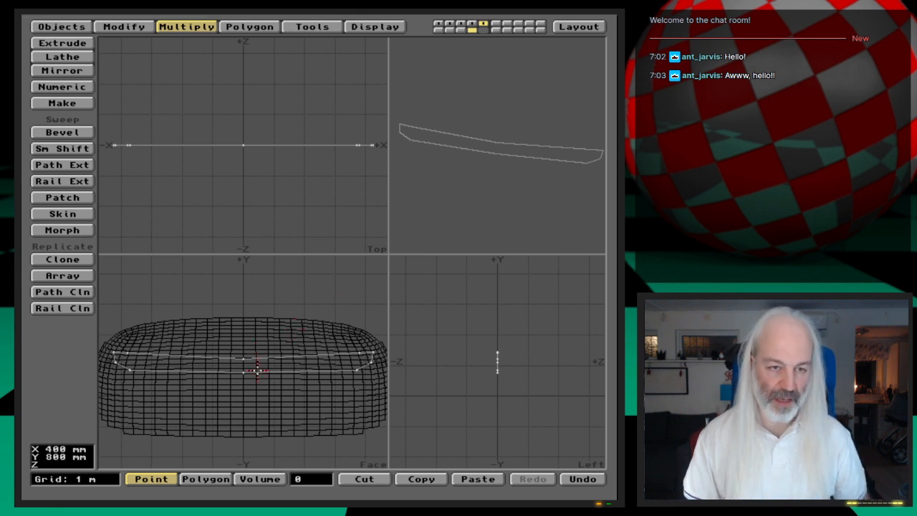
- Copy the outline into empty layer 6 over background layer 4, and remove its polygon while keeping the points
{"action": "key", "text": "4"}
{"action": "key", "text": "5"}
{"action": "key", "text": "6"}
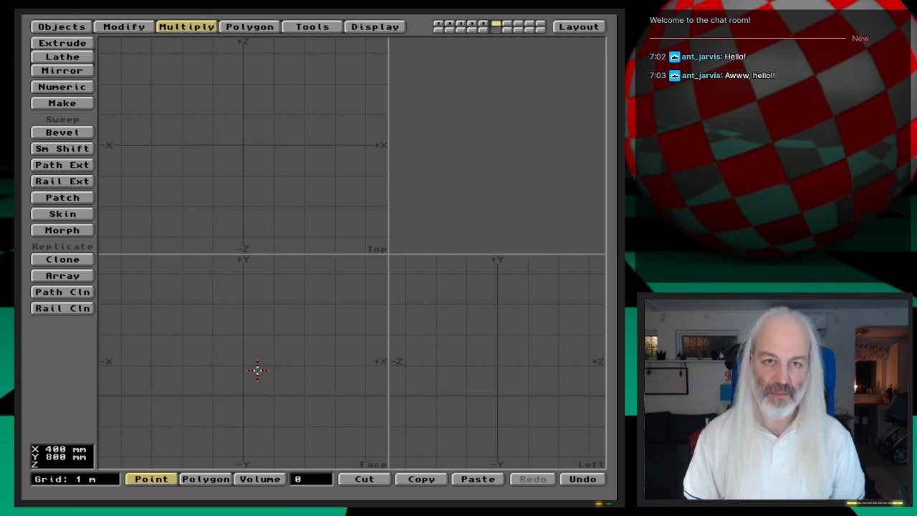
{"action": "key", "text": "v"}
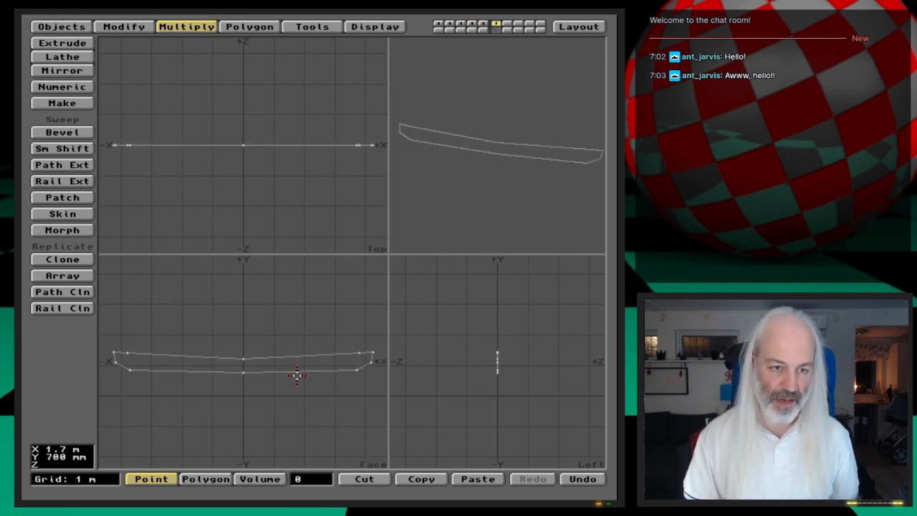
{"action": "key", "text": "alt+4"}
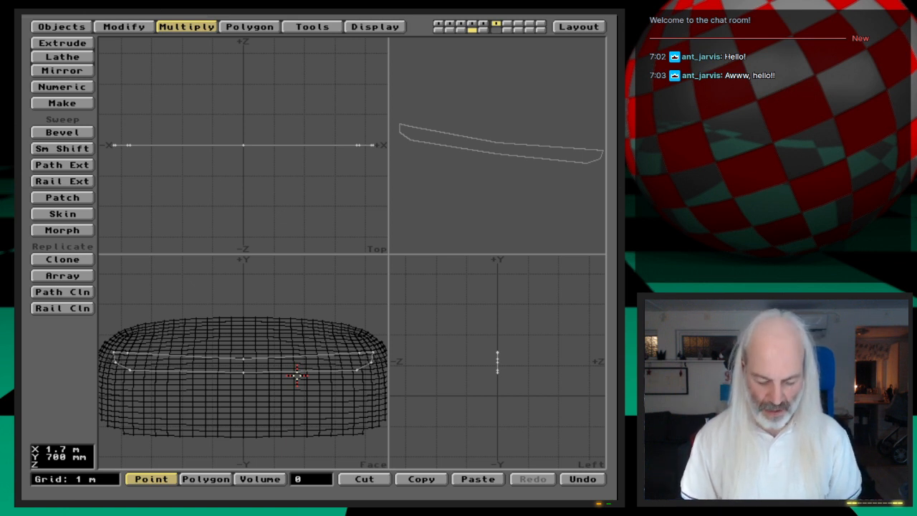
{"action": "key", "text": "k"}
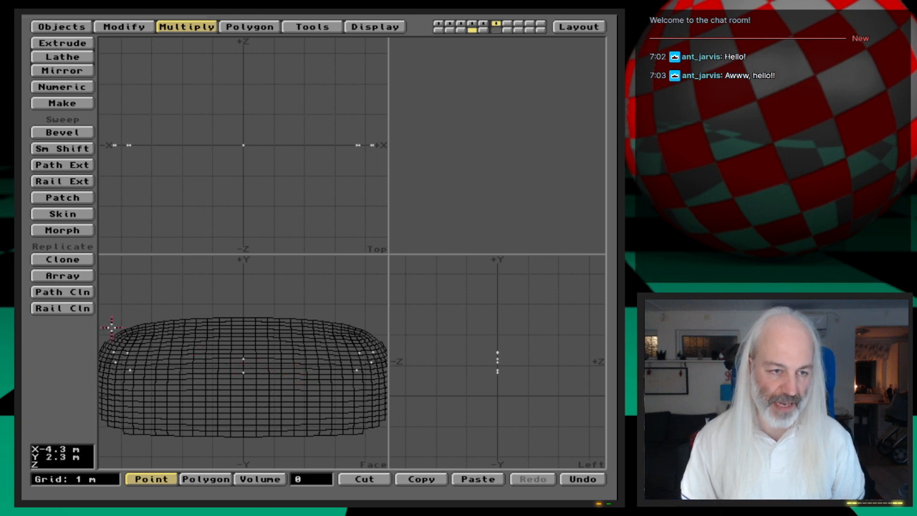
- Make an open curve through the five upper points, selected in order from the -X end to the +X end
{"action": "left_click", "coordinate": [323, 26]}
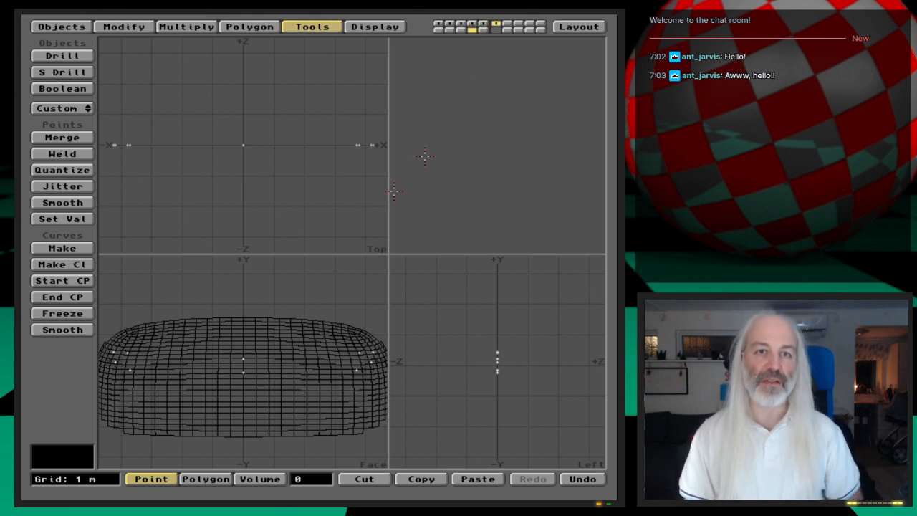
{"action": "left_click", "coordinate": [115, 350]}
{"action": "left_click", "coordinate": [128, 351]}
{"action": "left_click", "coordinate": [243, 358]}
{"action": "left_click", "coordinate": [357, 353]}
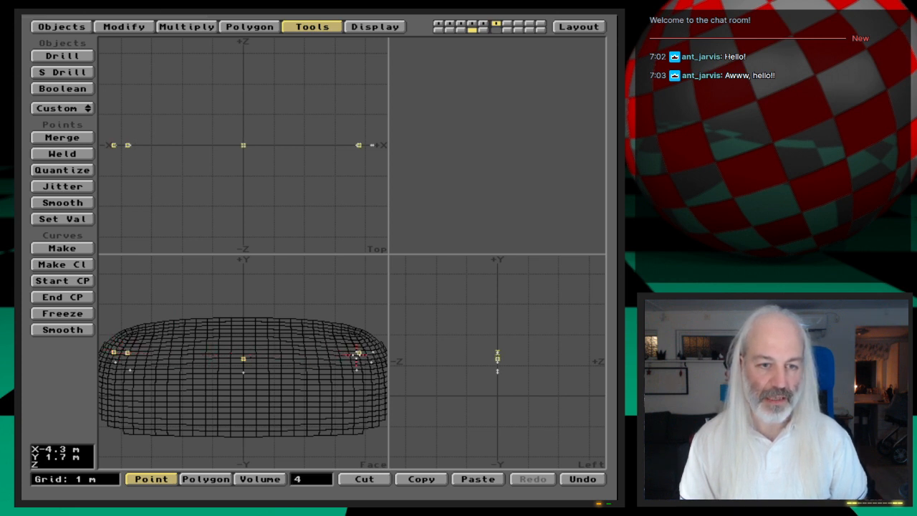
{"action": "left_click", "coordinate": [373, 352]}
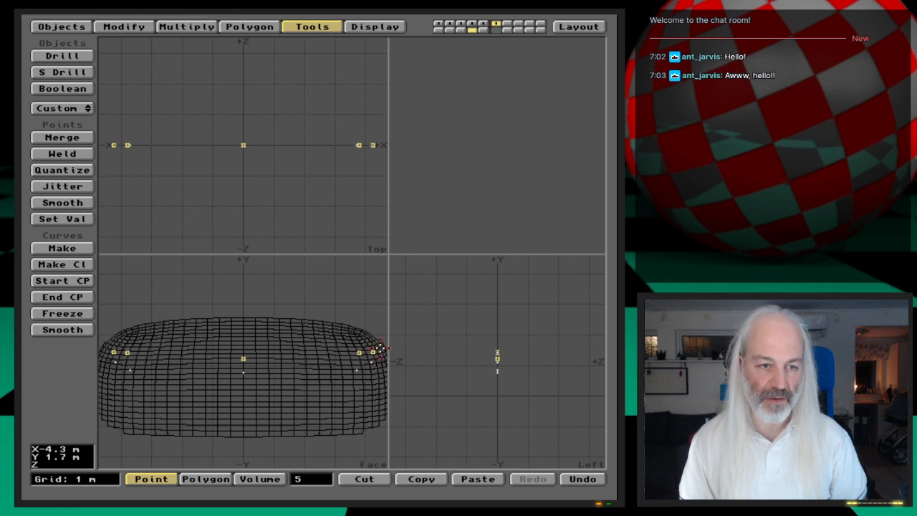
{"action": "left_click", "coordinate": [82, 248]}
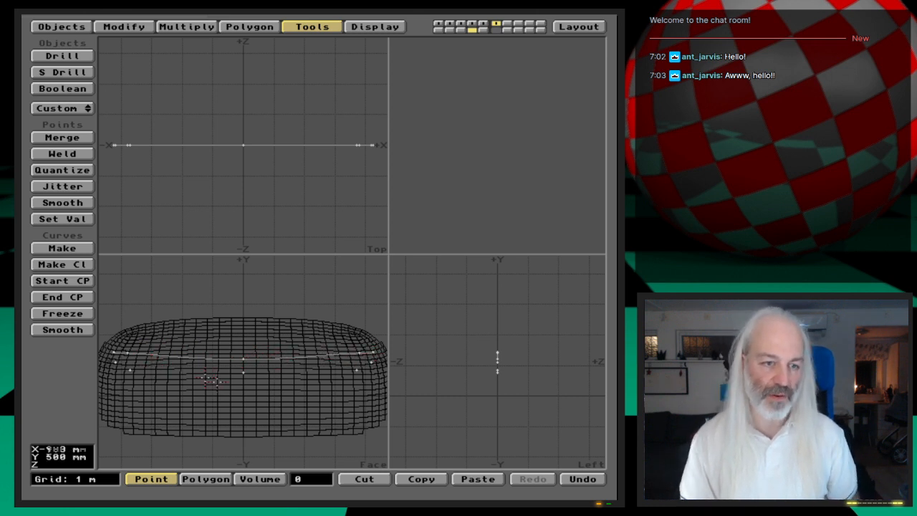
{"action": "key", "text": "space"}
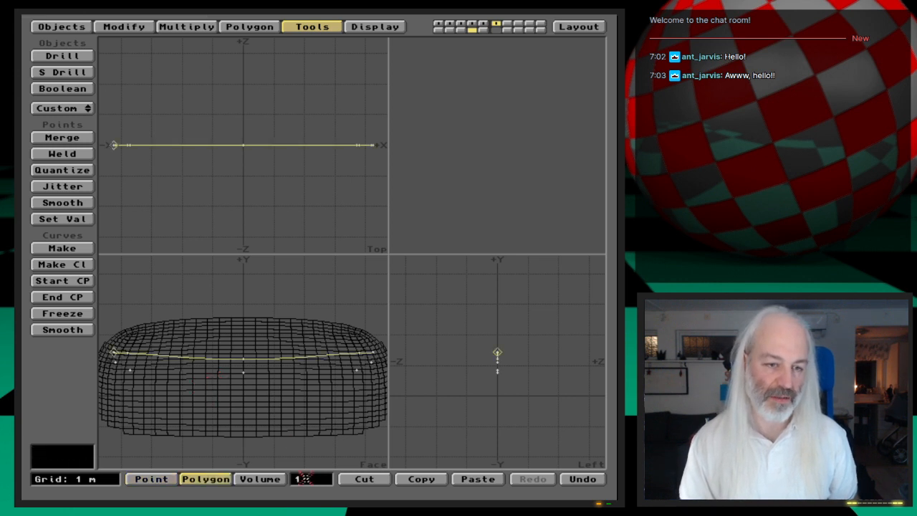
- Make a second open curve from the -X upper corner point through the lower points to the +X upper corner point
{"action": "key", "text": "space"}
{"action": "left_click", "coordinate": [113, 350]}
{"action": "mouse_move", "coordinate": [113, 350]}
{"action": "left_mouse_down"}
{"action": "mouse_move", "coordinate": [125, 369]}
{"action": "mouse_move", "coordinate": [154, 370]}
{"action": "left_mouse_up"}
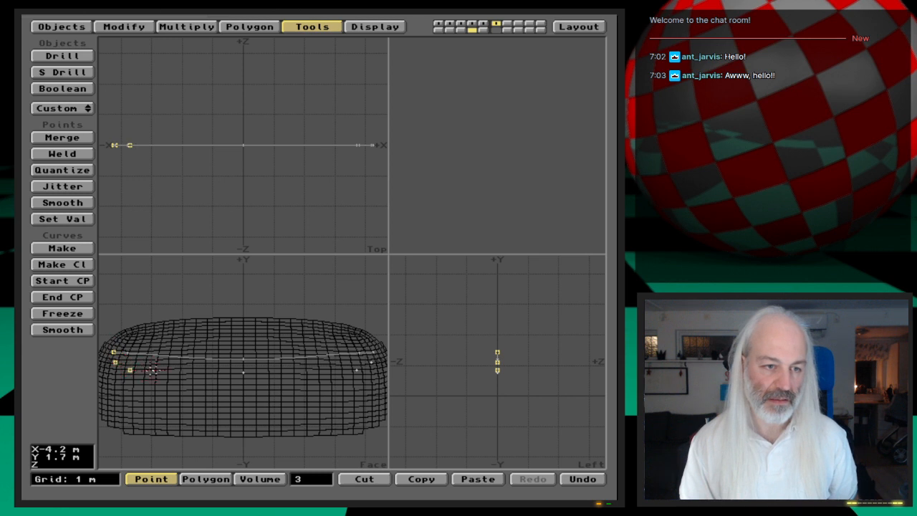
{"action": "mouse_move", "coordinate": [239, 373]}
{"action": "left_mouse_down"}
{"action": "mouse_move", "coordinate": [363, 369]}
{"action": "mouse_move", "coordinate": [381, 353]}
{"action": "left_mouse_up"}
{"action": "left_click", "coordinate": [81, 248]}
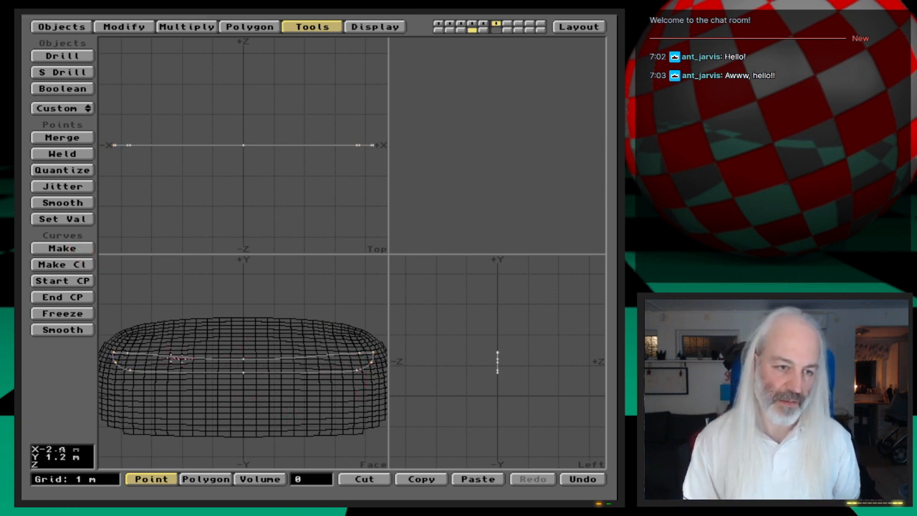
{"action": "left_click", "coordinate": [127, 351]}
{"action": "left_click", "coordinate": [360, 352]}
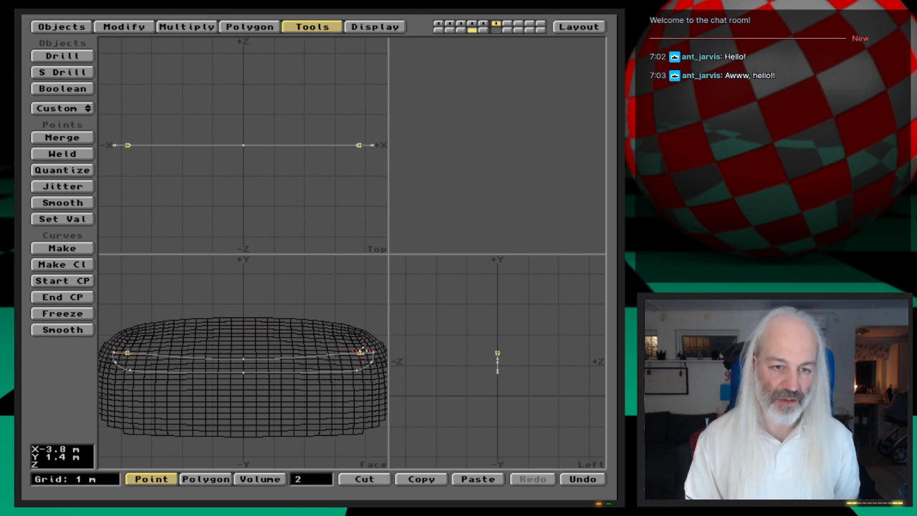
{"action": "left_click", "coordinate": [311, 491]}
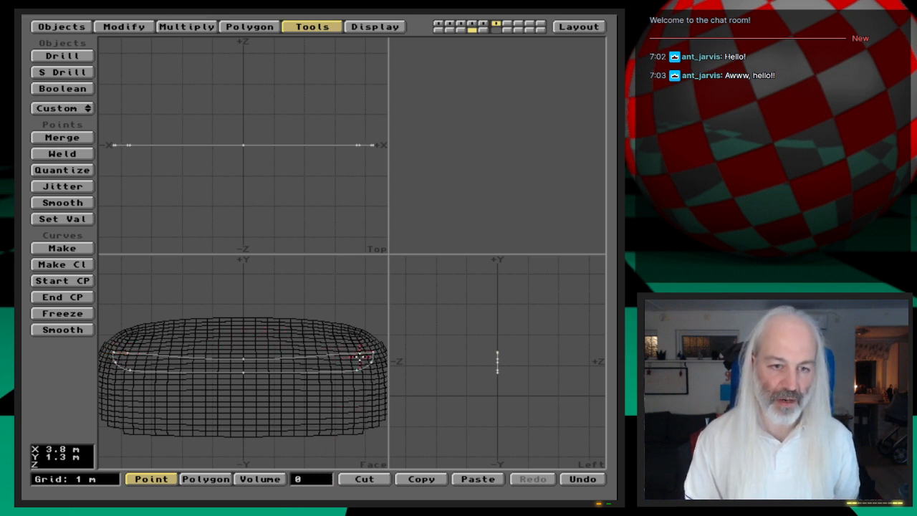
- Reshape the curve's lower +X end in the Face view by moving its side point down toward the lower corner with Drag
{"action": "key", "text": "g"}
{"action": "key", "text": "period"}
{"action": "key", "text": "period"}
{"action": "key", "text": "period"}
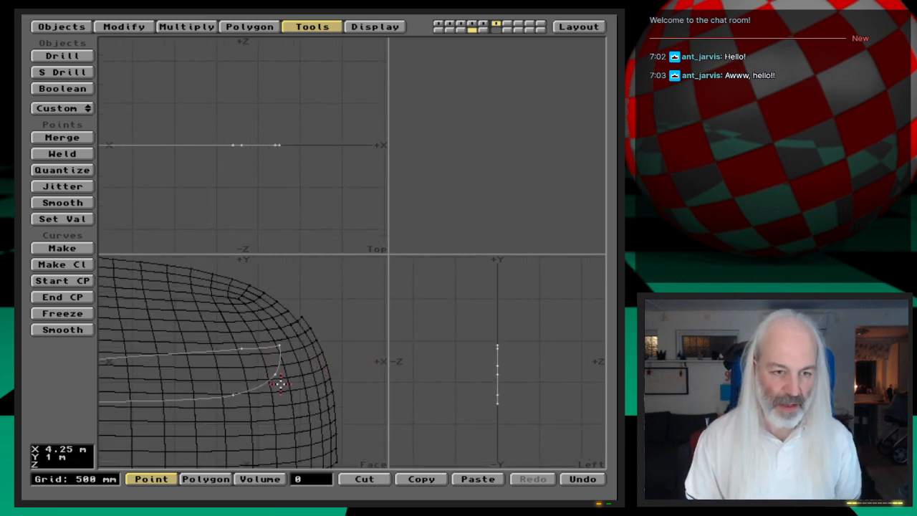
{"action": "key", "text": "ctrl+t"}
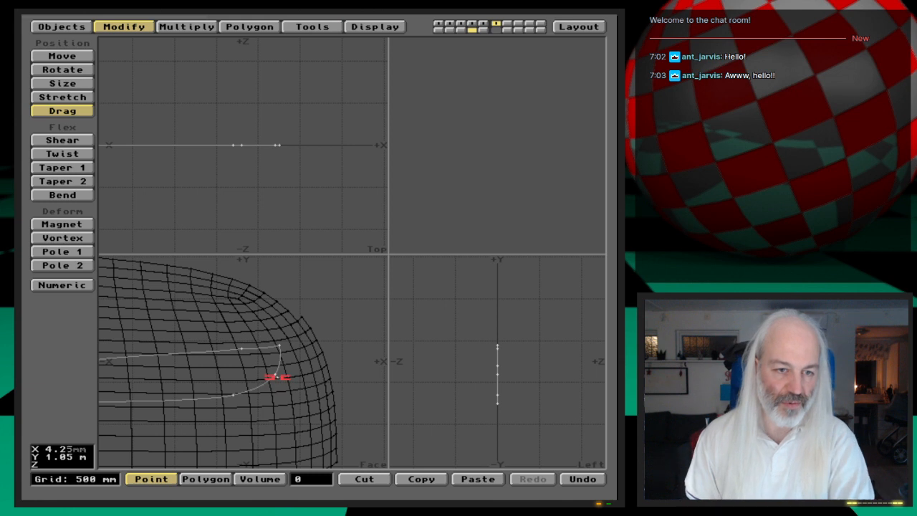
{"action": "left_click_drag", "start_coordinate": [275, 373], "coordinate": [236, 369]}
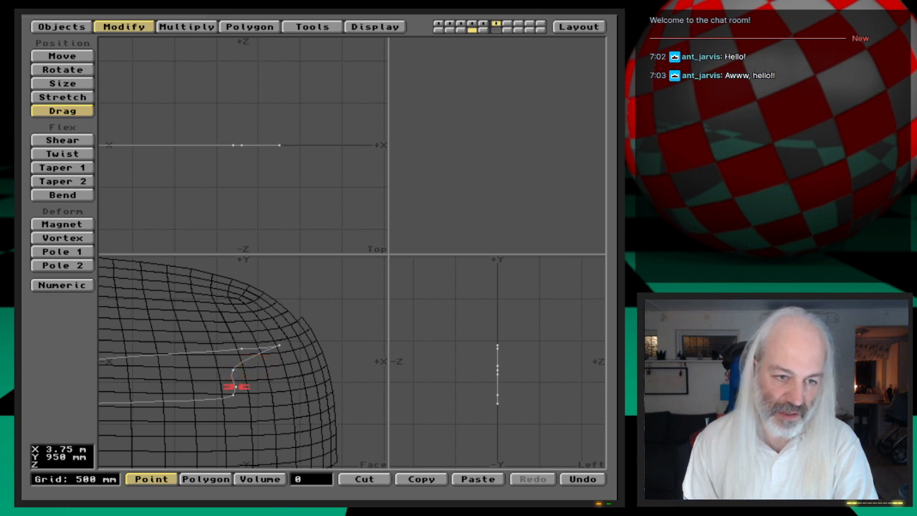
{"action": "left_click_drag", "start_coordinate": [229, 369], "coordinate": [261, 379]}
- Move the +X upper corner point slightly inward, and shift the upper point beside it about -150 mm in X and -50 mm in Y
{"action": "left_click_drag", "start_coordinate": [238, 350], "coordinate": [271, 351]}
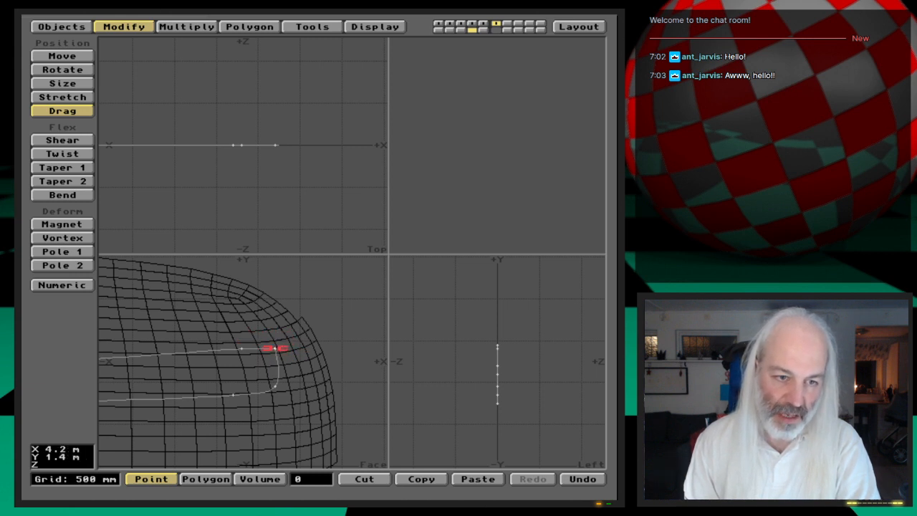
{"action": "left_click_drag", "start_coordinate": [278, 348], "coordinate": [262, 348]}
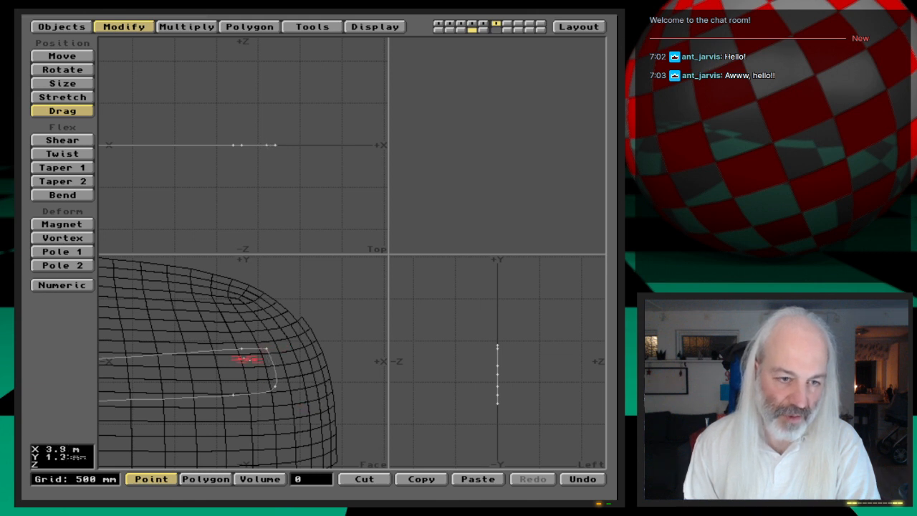
{"action": "left_click_drag", "start_coordinate": [226, 349], "coordinate": [222, 353]}
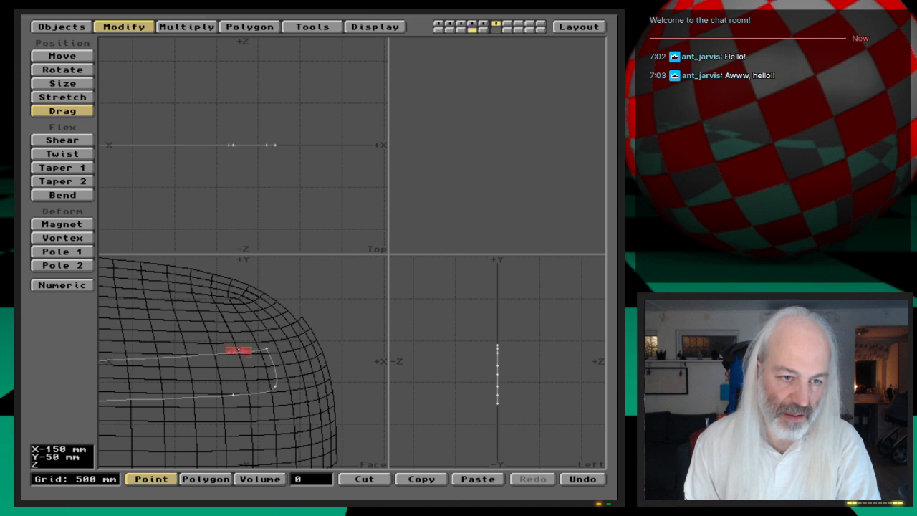
{"action": "key", "text": "space"}
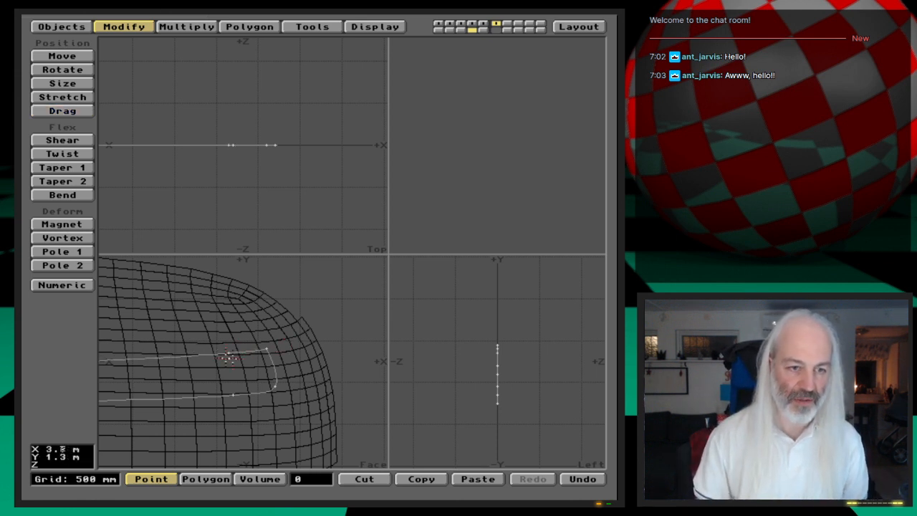
- Remove the curves while keeping their points, and cut the four points on the -X side
{"action": "key", "text": "a"}
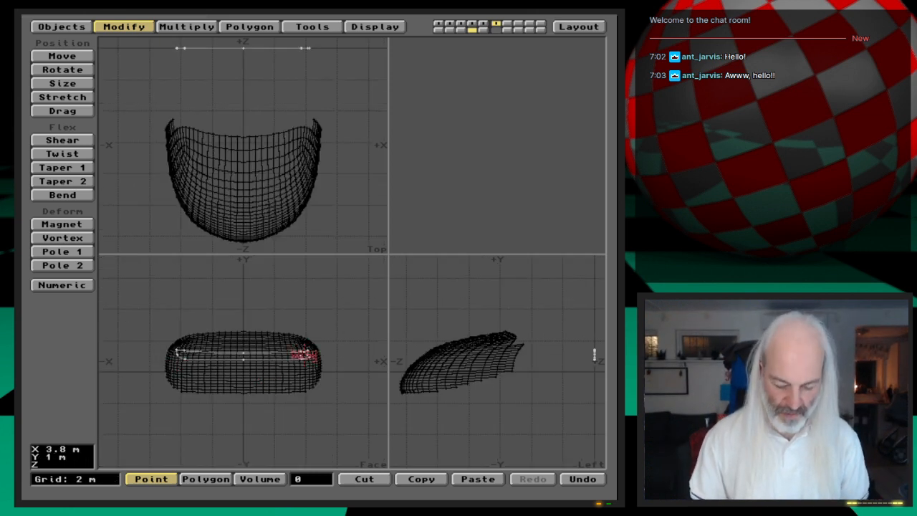
{"action": "key", "text": "period"}
{"action": "key", "text": "period"}
{"action": "key", "text": "g"}
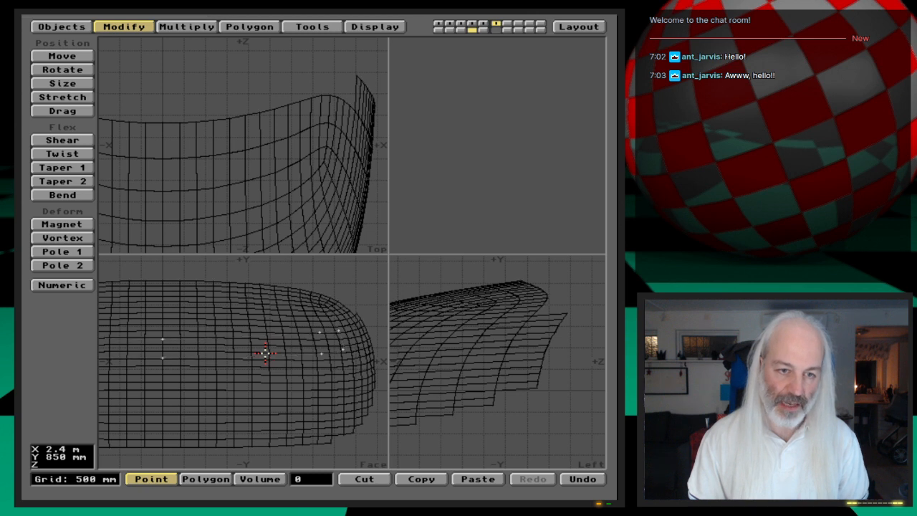
{"action": "key", "text": "u"}
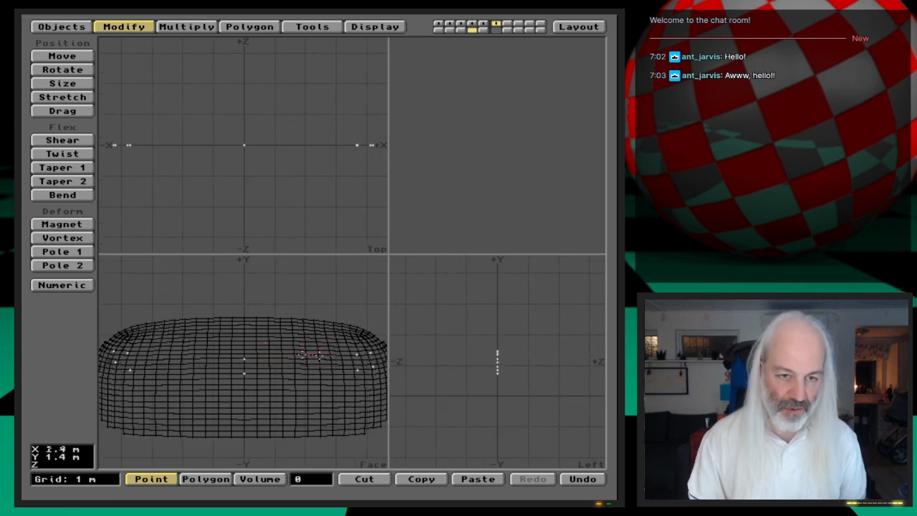
{"action": "mouse_move", "coordinate": [179, 346]}
{"action": "right_mouse_down"}
{"action": "mouse_move", "coordinate": [153, 391]}
{"action": "mouse_move", "coordinate": [106, 348]}
{"action": "mouse_move", "coordinate": [172, 365]}
{"action": "right_mouse_up"}
{"action": "left_click", "coordinate": [181, 381]}
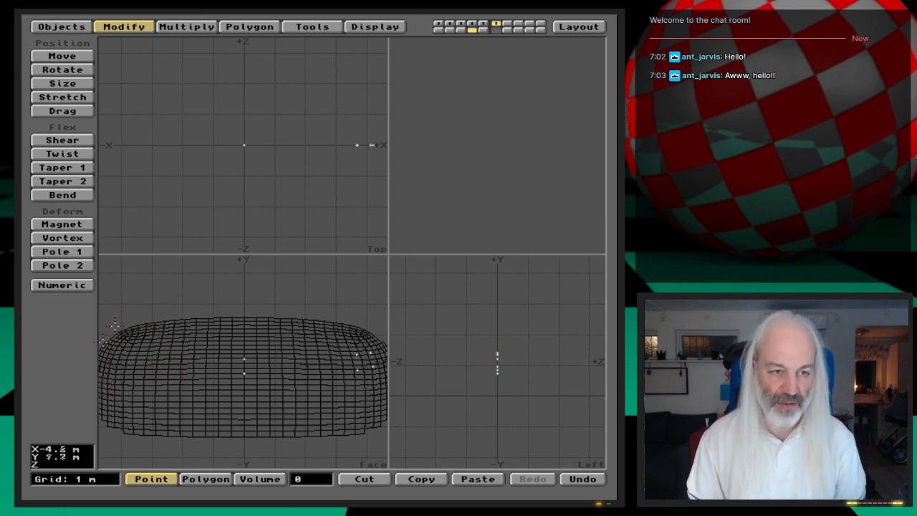
- Select the four points on the +X side and mirror them across X = 0
{"action": "right_click_drag", "start_coordinate": [362, 328], "coordinate": [391, 405]}
{"action": "right_click_drag", "start_coordinate": [330, 317], "coordinate": [311, 323]}
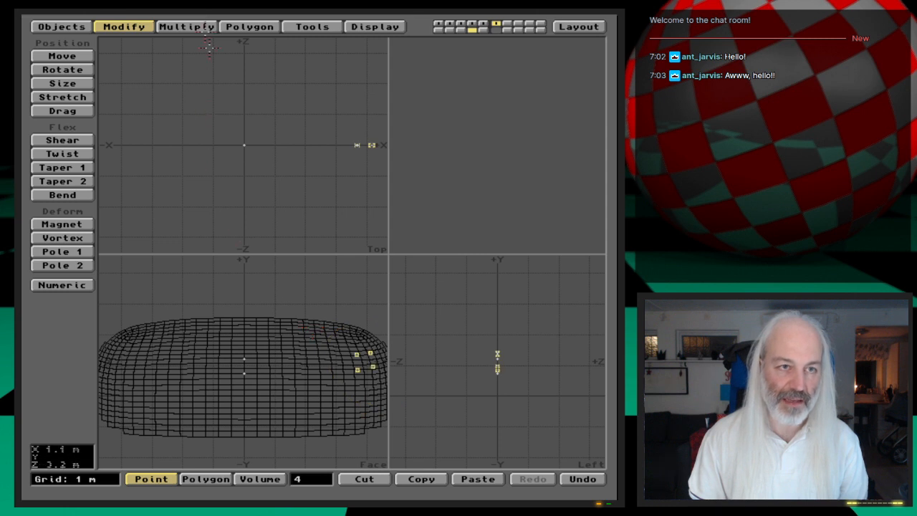
{"action": "left_click", "coordinate": [187, 27]}
{"action": "left_click", "coordinate": [74, 70]}
{"action": "left_click_drag", "start_coordinate": [234, 289], "coordinate": [244, 291]}
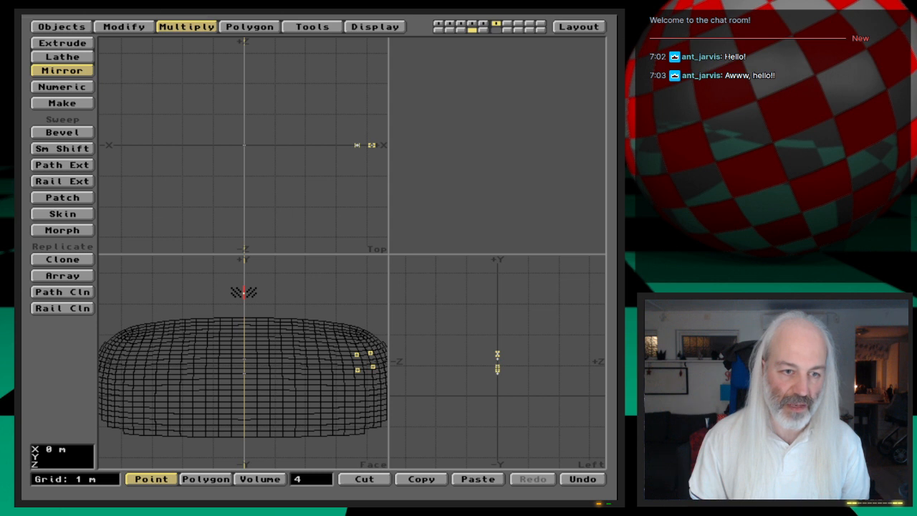
{"action": "left_click_drag", "start_coordinate": [244, 291], "coordinate": [244, 291]}
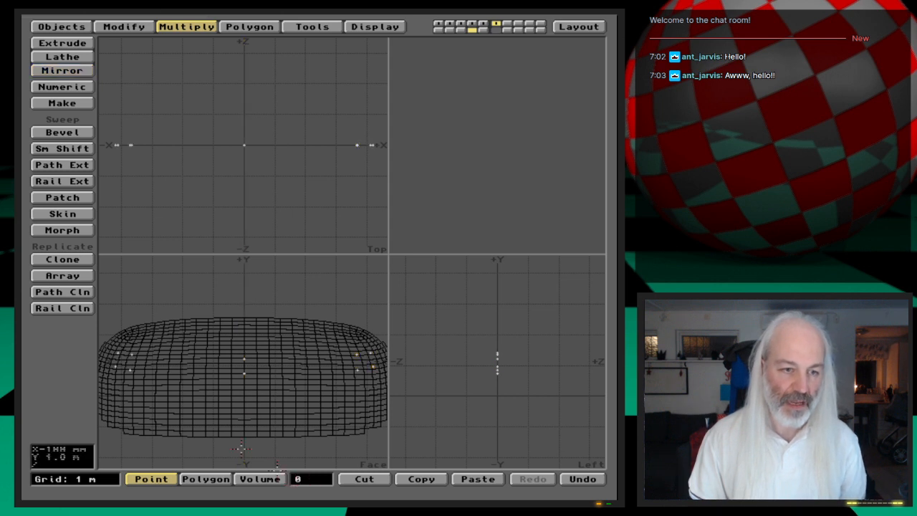
- Make an open curve through the five upper outline points, selected in order from the -X corner to the +X corner
{"action": "left_click", "coordinate": [117, 353]}
{"action": "left_click", "coordinate": [131, 353]}
{"action": "left_click", "coordinate": [243, 358]}
{"action": "left_click_drag", "start_coordinate": [351, 354], "coordinate": [373, 353]}
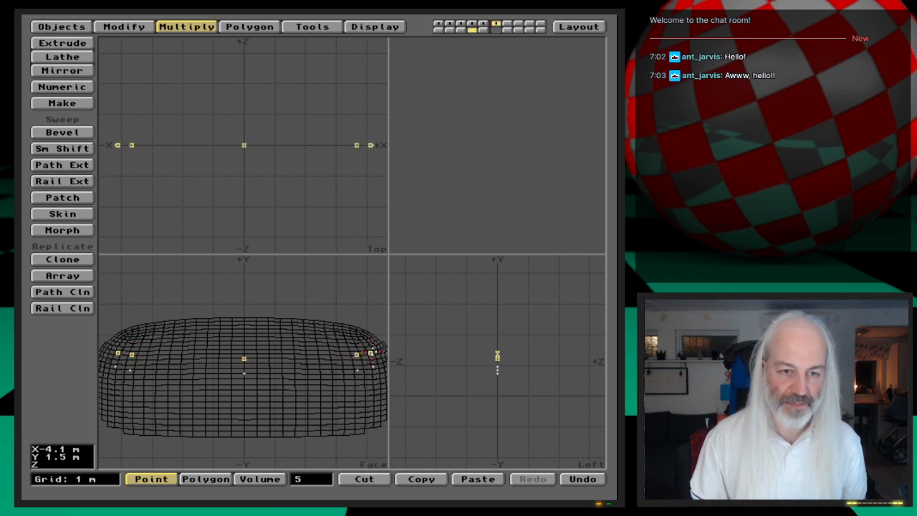
{"action": "left_click", "coordinate": [338, 27]}
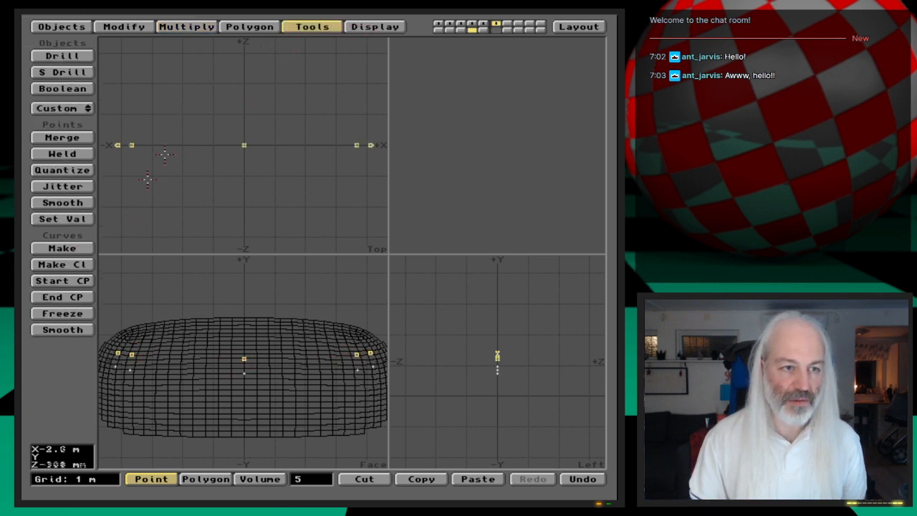
{"action": "left_click", "coordinate": [72, 247]}
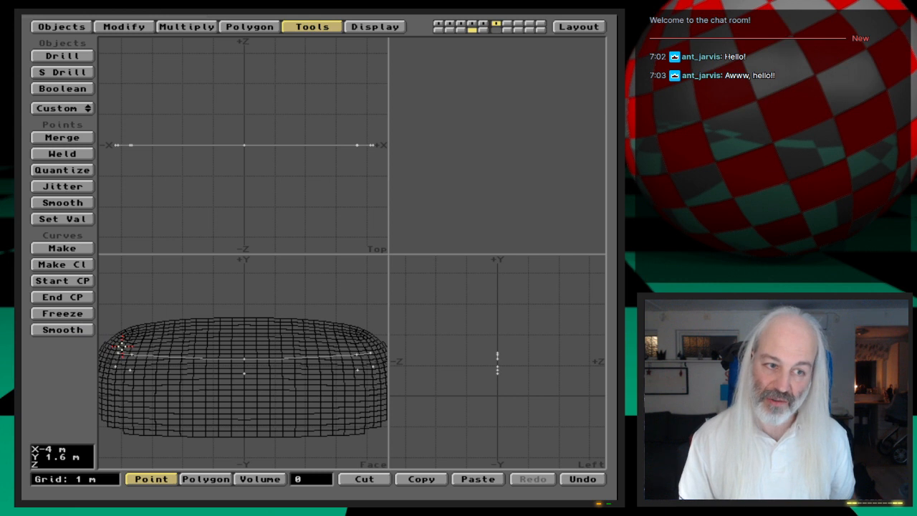
- Make a second open curve from the -X upper corner through the lower points to the +X upper corner, and swap foreground and background layers
{"action": "mouse_move", "coordinate": [122, 344]}
{"action": "left_mouse_down"}
{"action": "mouse_move", "coordinate": [117, 365]}
{"action": "mouse_move", "coordinate": [140, 371]}
{"action": "left_mouse_up"}
{"action": "left_click_drag", "start_coordinate": [228, 373], "coordinate": [282, 373]}
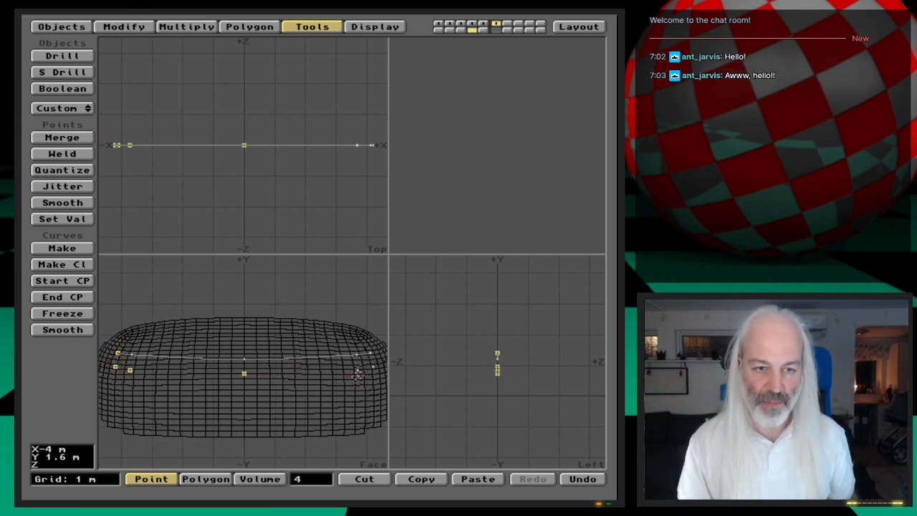
{"action": "left_click_drag", "start_coordinate": [366, 374], "coordinate": [371, 355]}
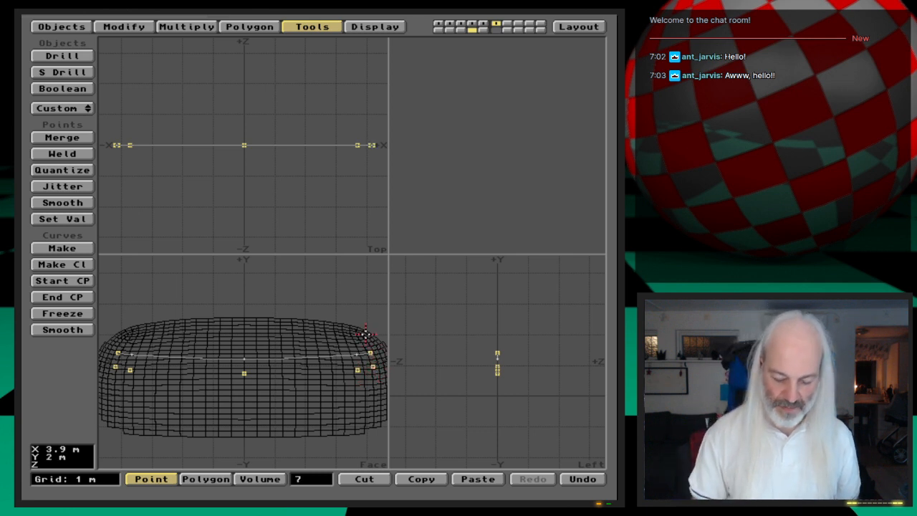
{"action": "left_click", "coordinate": [365, 334]}
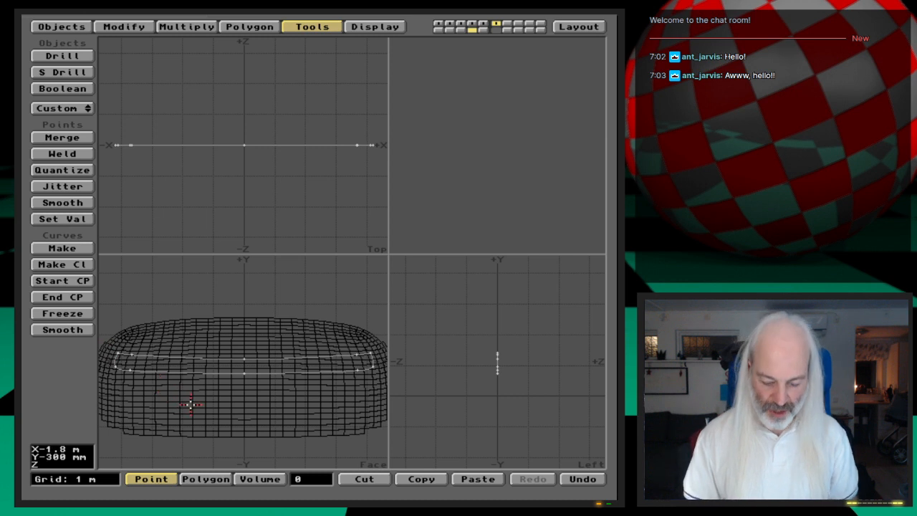
{"action": "key", "text": "apostrophe"}
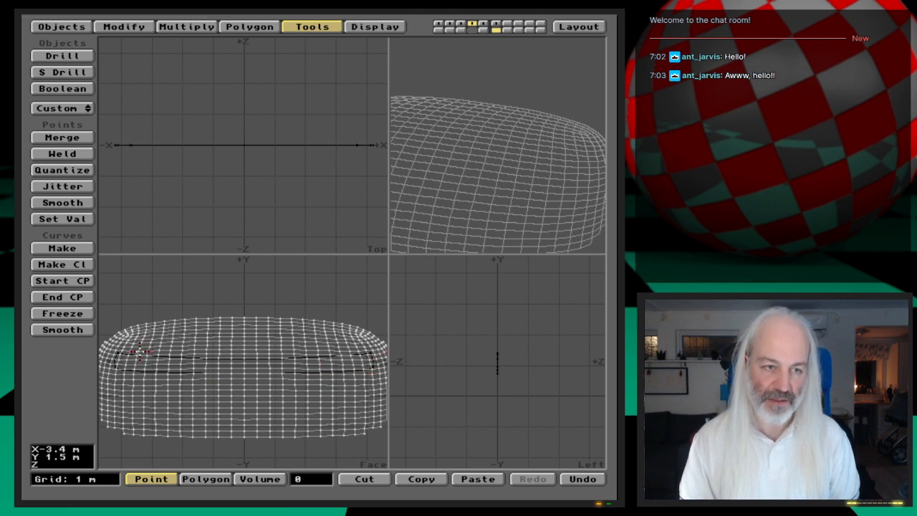
{"action": "left_click", "coordinate": [241, 25]}
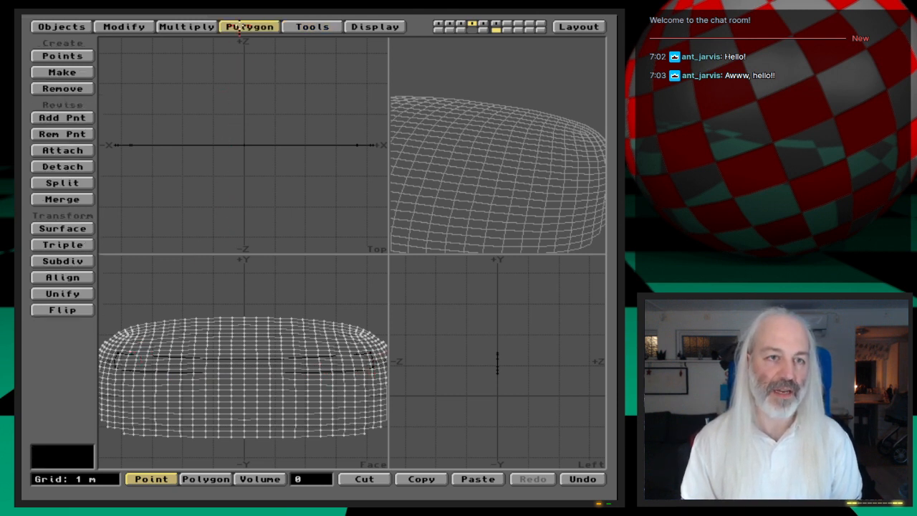
{"action": "left_click", "coordinate": [300, 27]}
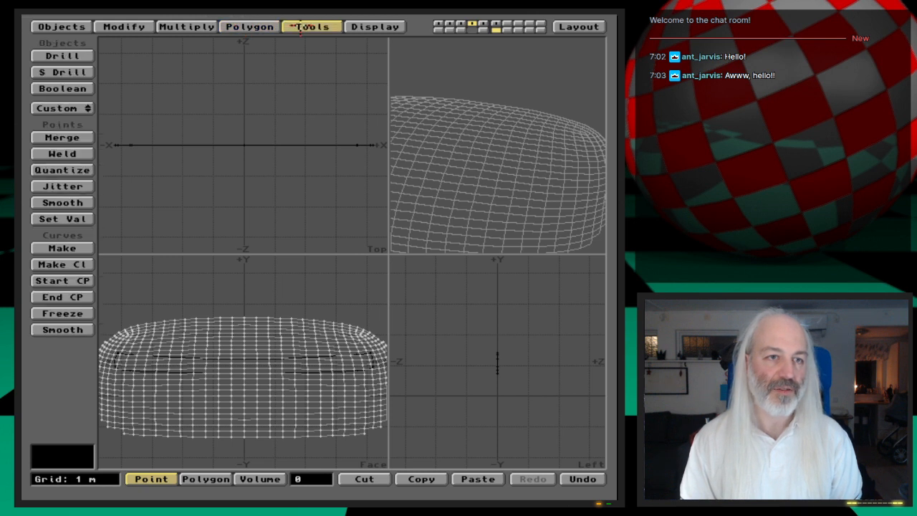
{"action": "left_click", "coordinate": [62, 55]}
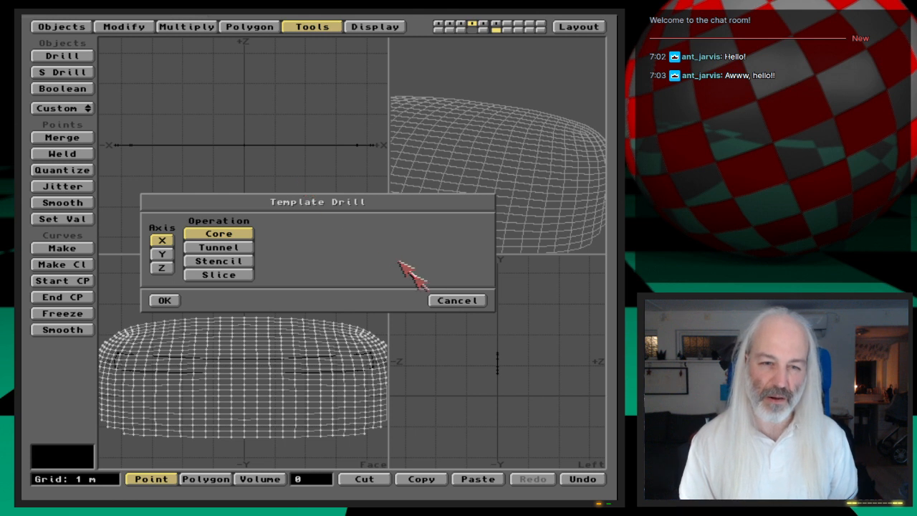
{"action": "left_click", "coordinate": [434, 300]}
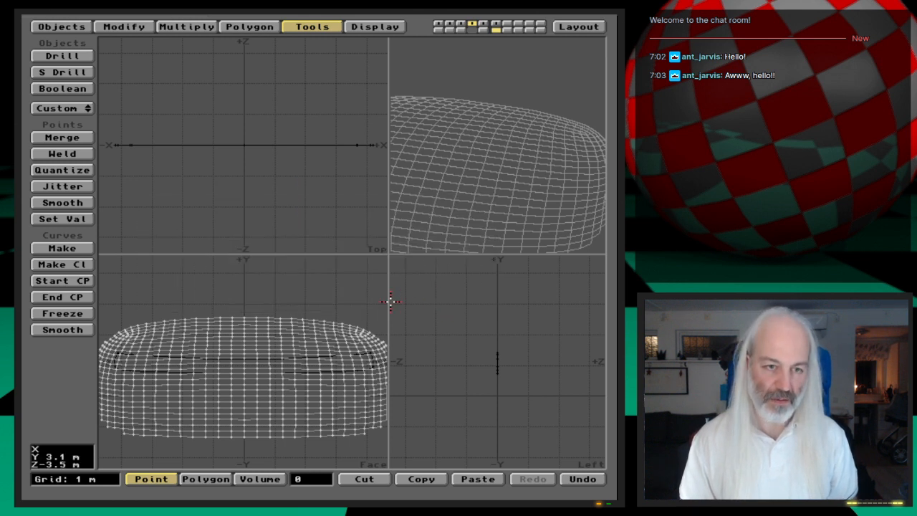
- Try a Core template drill on the nose mesh along the Z axis, using the background window curves as the template
{"action": "key", "text": "shift+r"}
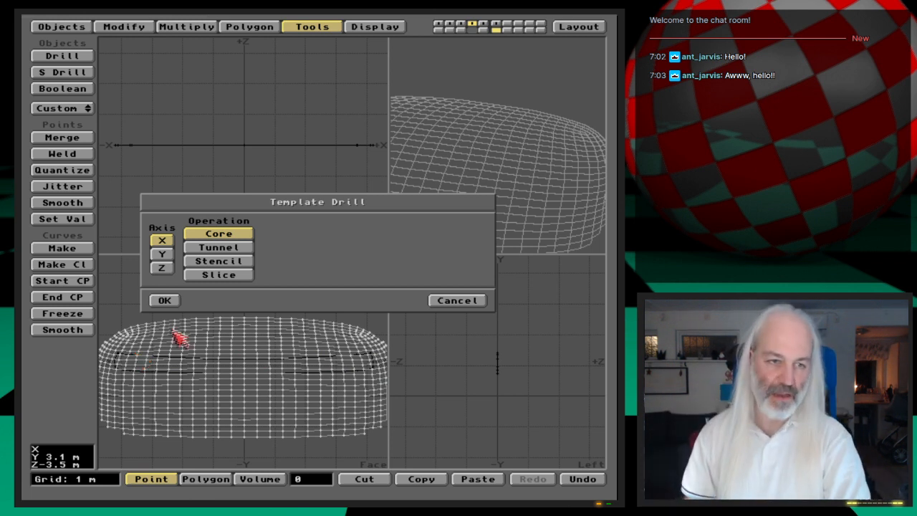
{"action": "left_click", "coordinate": [161, 268]}
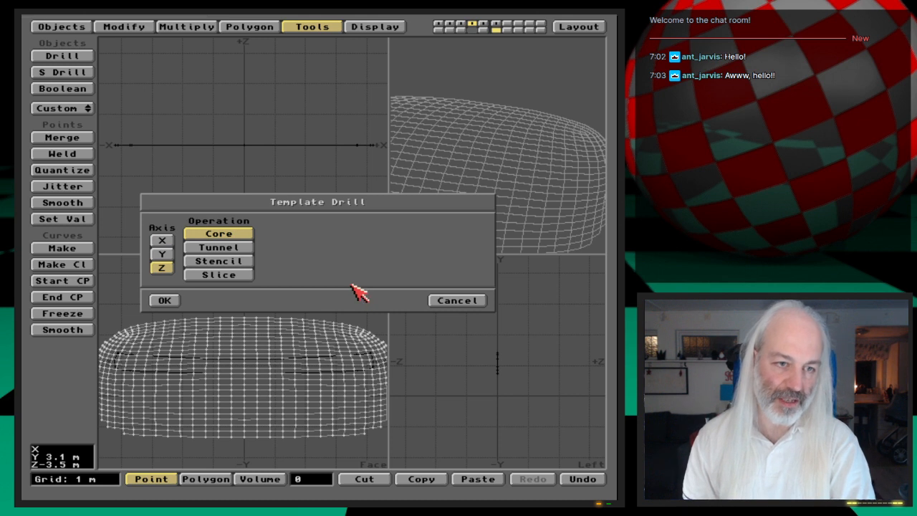
{"action": "left_click", "coordinate": [234, 249]}
{"action": "left_click", "coordinate": [243, 276]}
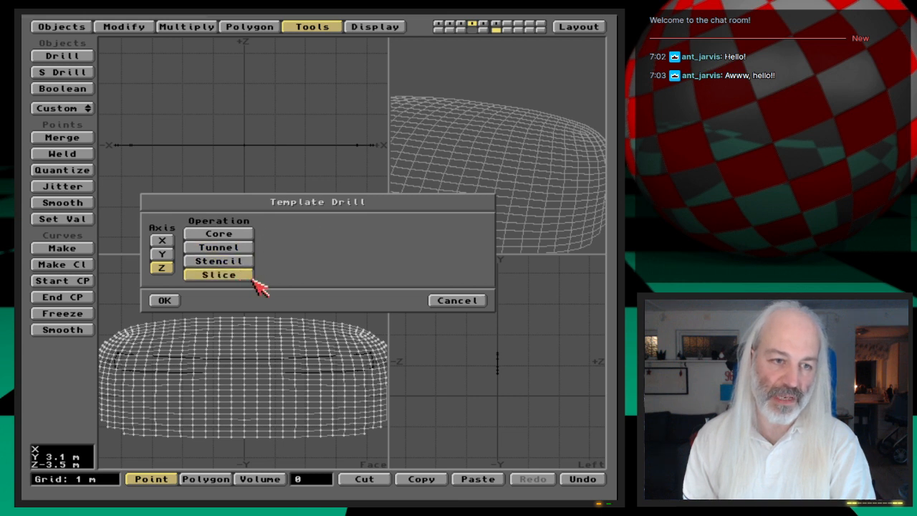
{"action": "left_click", "coordinate": [240, 261]}
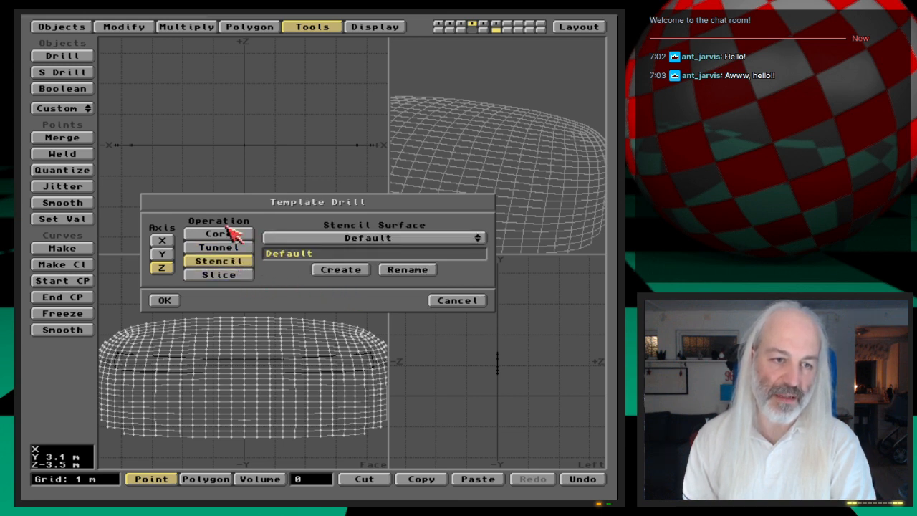
{"action": "left_click", "coordinate": [239, 247]}
{"action": "left_click", "coordinate": [236, 235]}
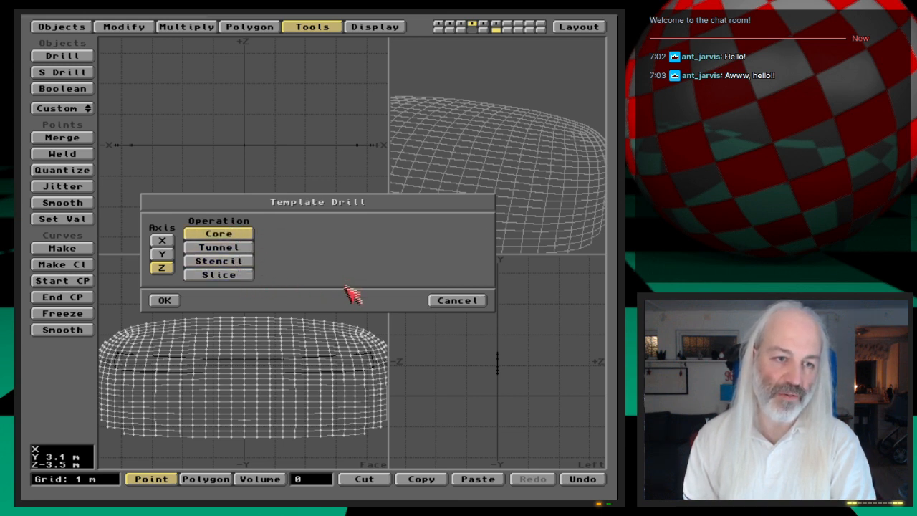
{"action": "left_click", "coordinate": [163, 301]}
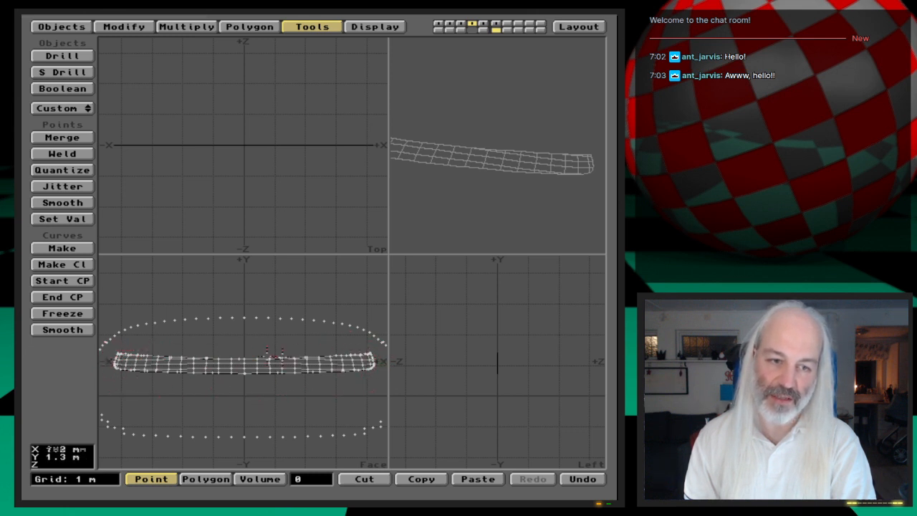
- Inspect the cut-out window strip in the preview and undo the Core drill
{"action": "mouse_move", "coordinate": [484, 195]}
{"action": "left_mouse_down"}
{"action": "mouse_move", "coordinate": [458, 190]}
{"action": "mouse_move", "coordinate": [478, 176]}
{"action": "mouse_move", "coordinate": [470, 239]}
{"action": "mouse_move", "coordinate": [479, 188]}
{"action": "mouse_move", "coordinate": [481, 205]}
{"action": "left_mouse_up"}
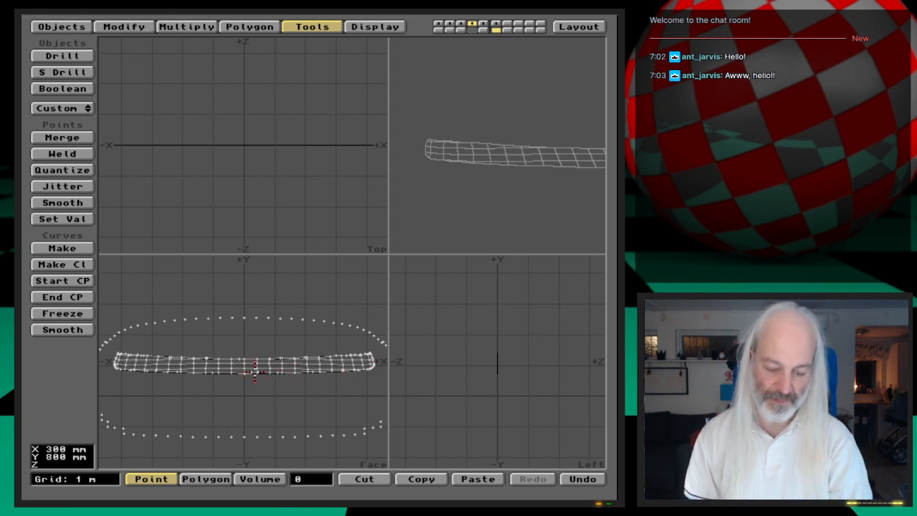
{"action": "key", "text": "u"}
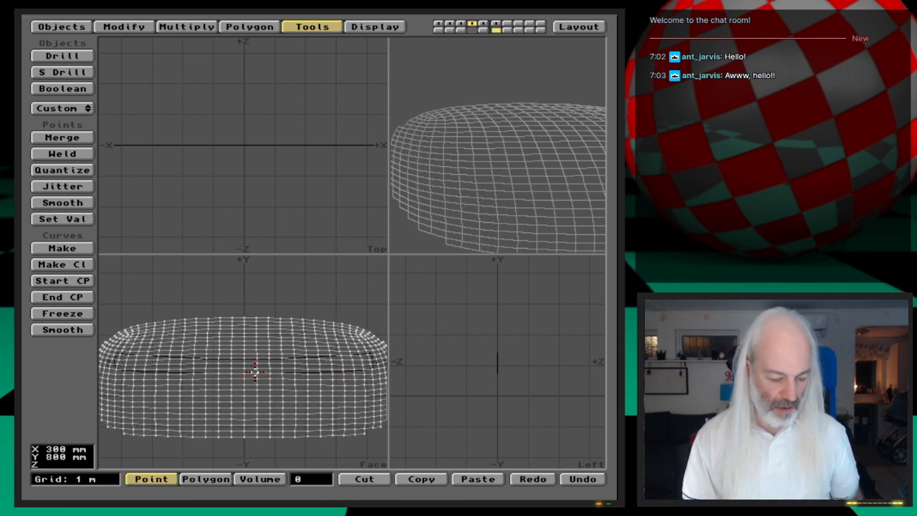
- Try a Tunnel template drill on the nose mesh along the Z axis, and undo it
{"action": "key", "text": "ctrl+r"}
{"action": "left_click", "coordinate": [247, 247]}
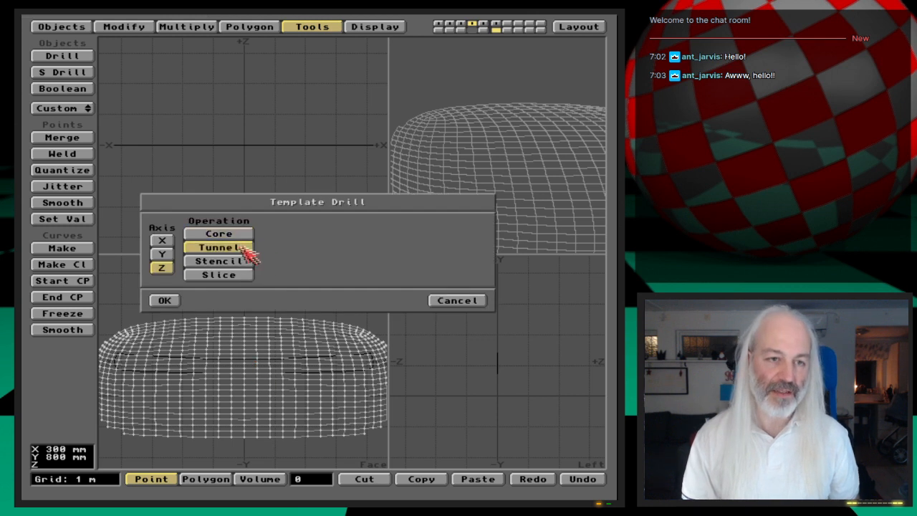
{"action": "left_click", "coordinate": [164, 301]}
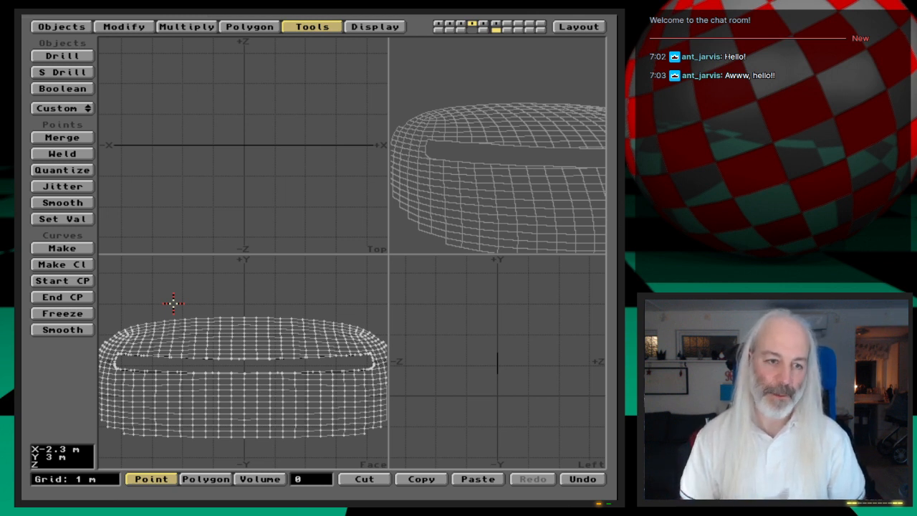
{"action": "key", "text": "u"}
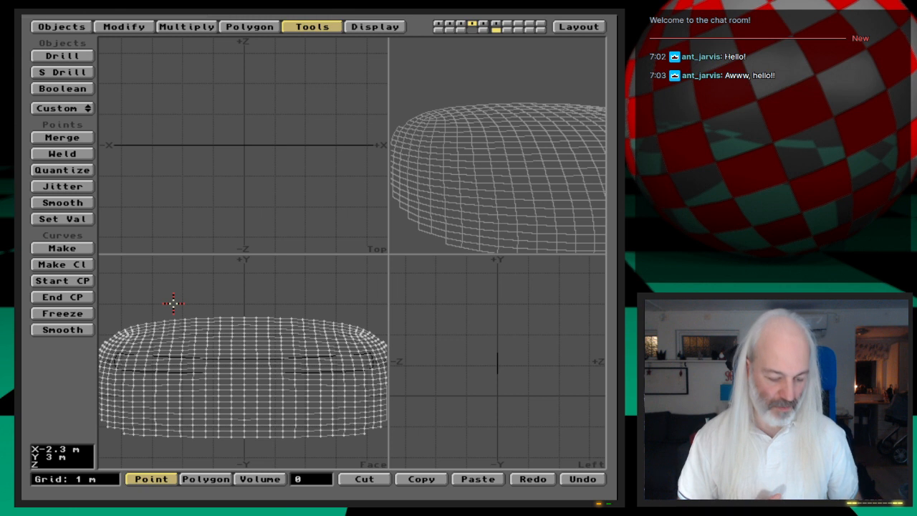
- Try a Slice template drill along the Z axis, check the sliced window polygons by selecting some, and undo the drill
{"action": "key", "text": "r"}
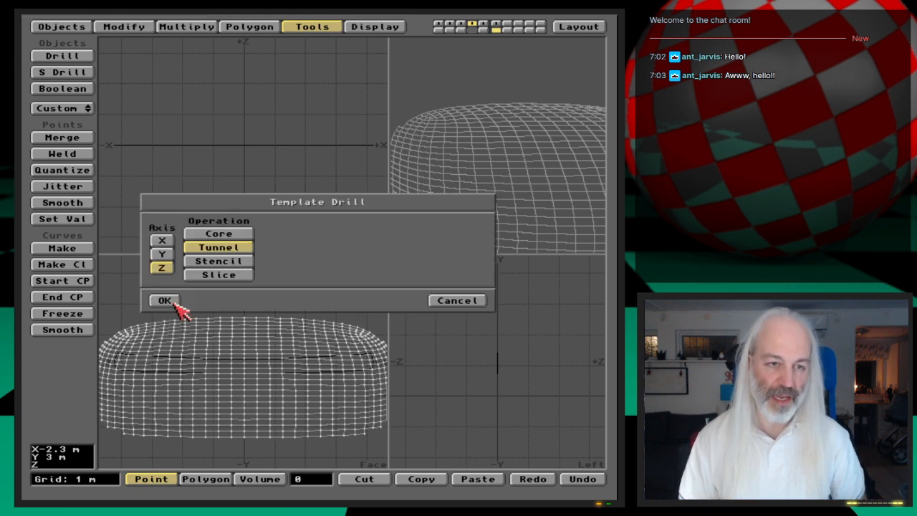
{"action": "left_click", "coordinate": [221, 262]}
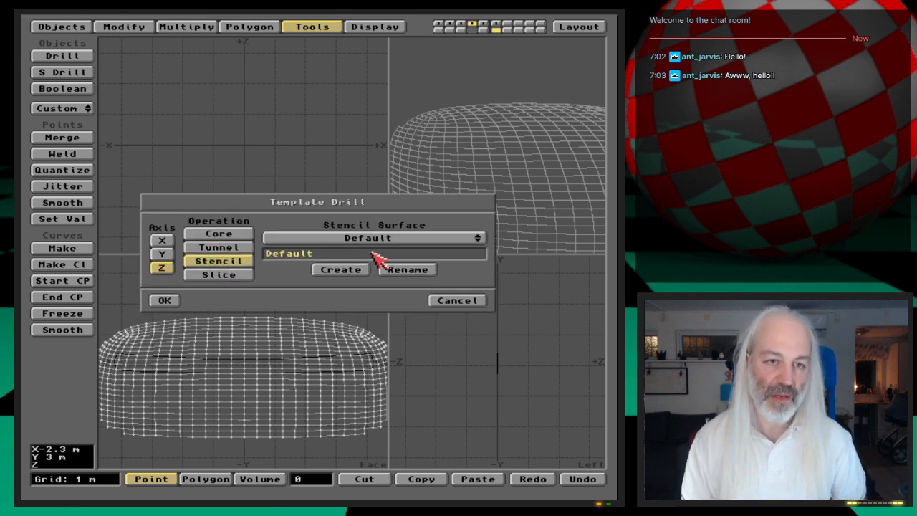
{"action": "left_click", "coordinate": [250, 277]}
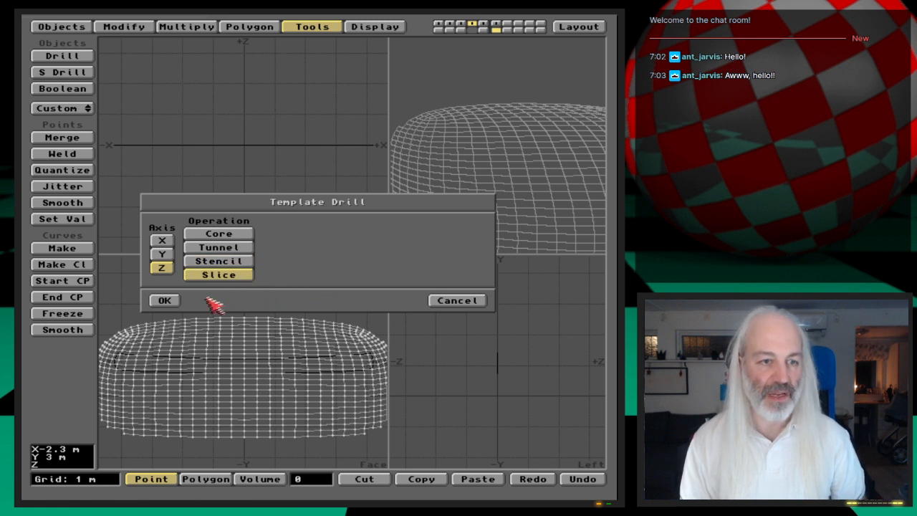
{"action": "left_click", "coordinate": [167, 301]}
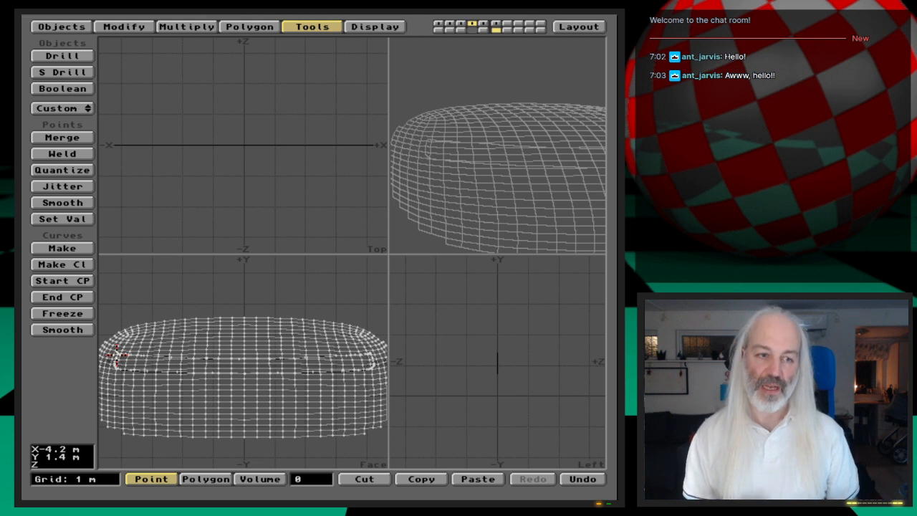
{"action": "key", "text": "space"}
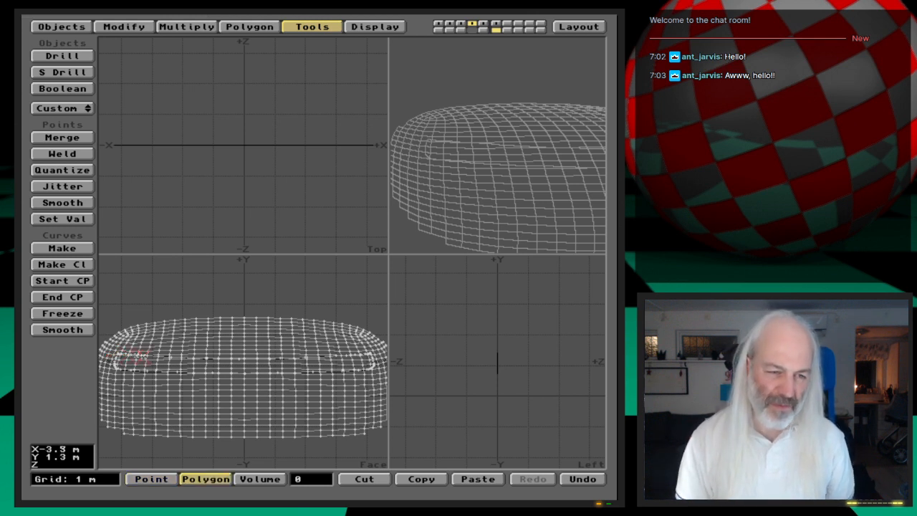
{"action": "left_click_drag", "start_coordinate": [175, 360], "coordinate": [305, 361]}
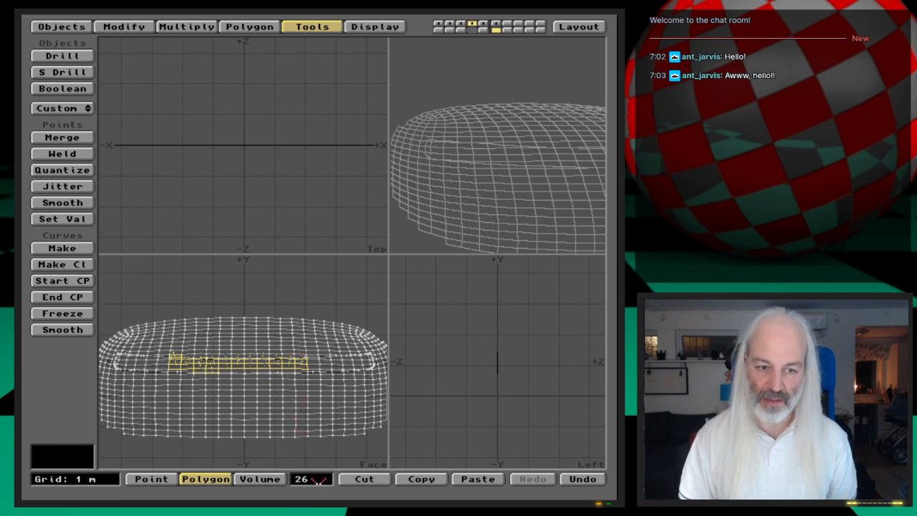
{"action": "left_click", "coordinate": [320, 479]}
{"action": "key", "text": "u"}
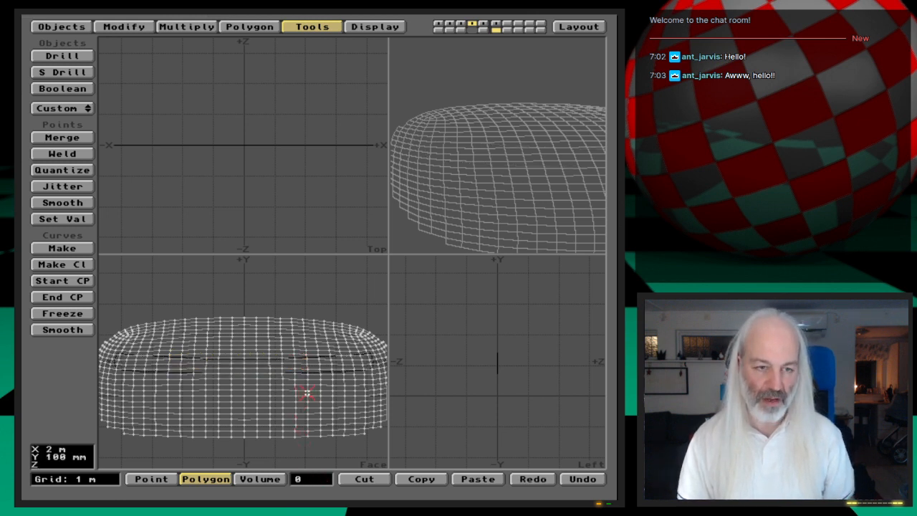
- Run a Stencil template drill on the nose mesh along the Z axis with a new surface named Shuttle-Cockpit
{"action": "key", "text": "shift+r"}
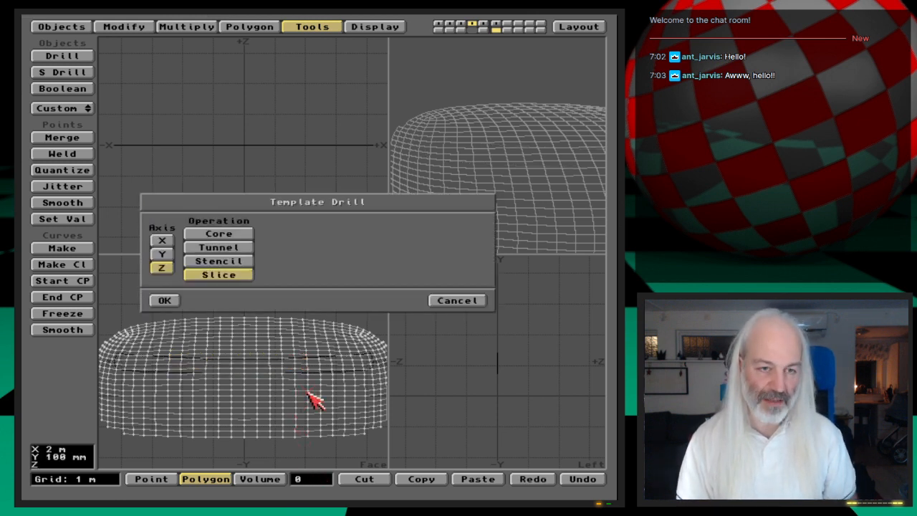
{"action": "left_click", "coordinate": [240, 261]}
{"action": "left_click", "coordinate": [408, 238]}
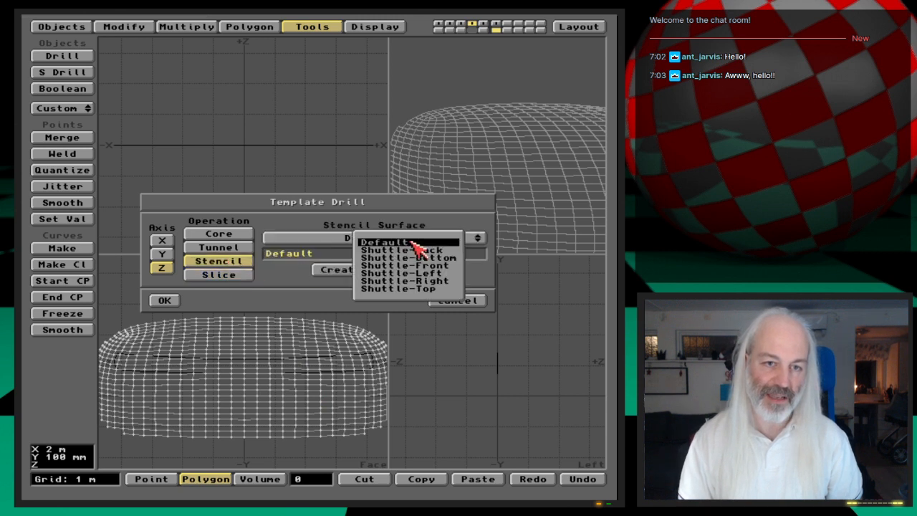
{"action": "left_click", "coordinate": [466, 256]}
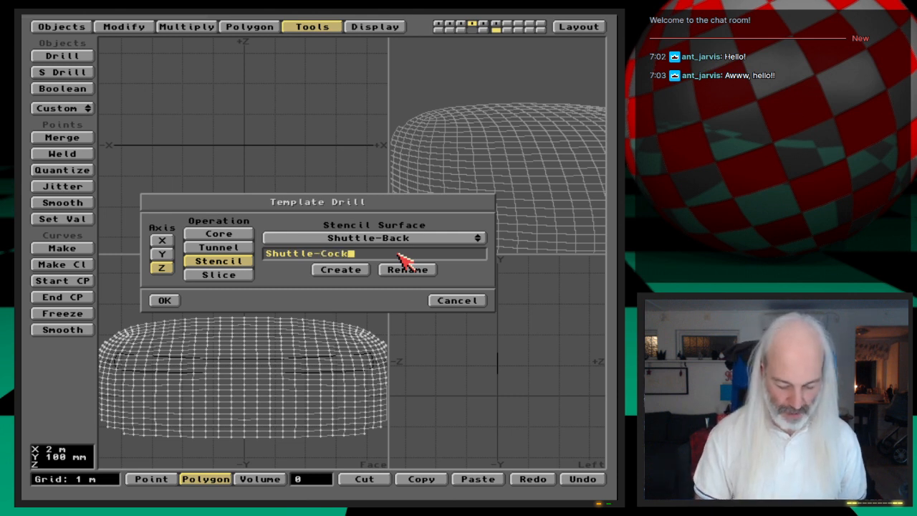
{"action": "left_click", "coordinate": [176, 300]}
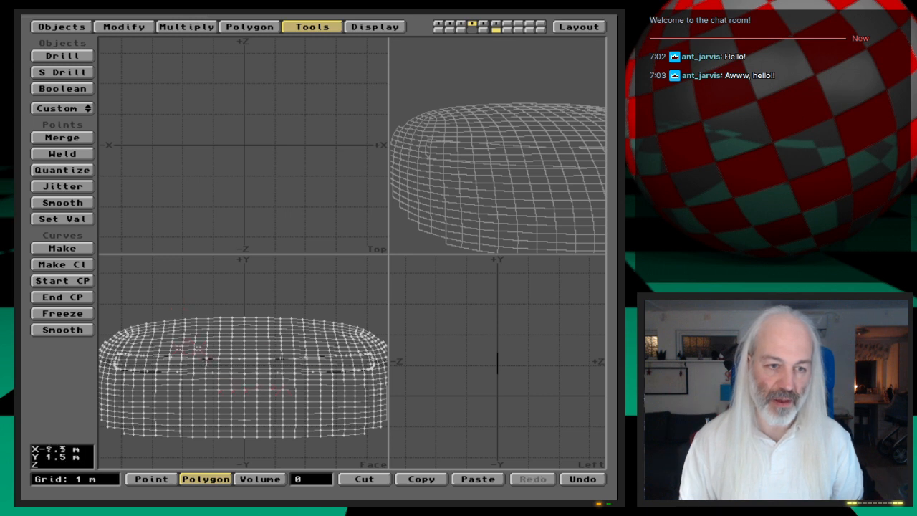
- Select the polygons with the Shuttle-Cockpit surface by polygon statistics, inspect the nose from several angles in the preview, and deselect them
{"action": "key", "text": "space"}
{"action": "key", "text": "space"}
{"action": "key", "text": "space"}
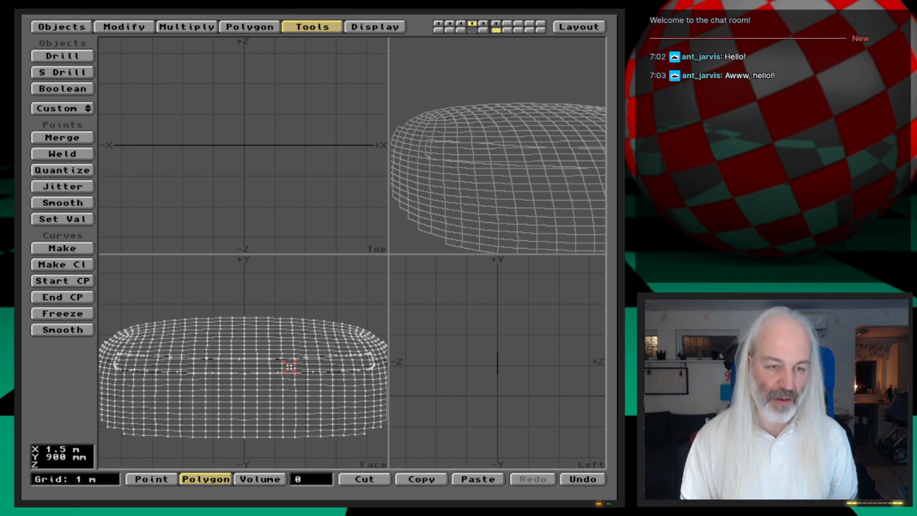
{"action": "key", "text": "w"}
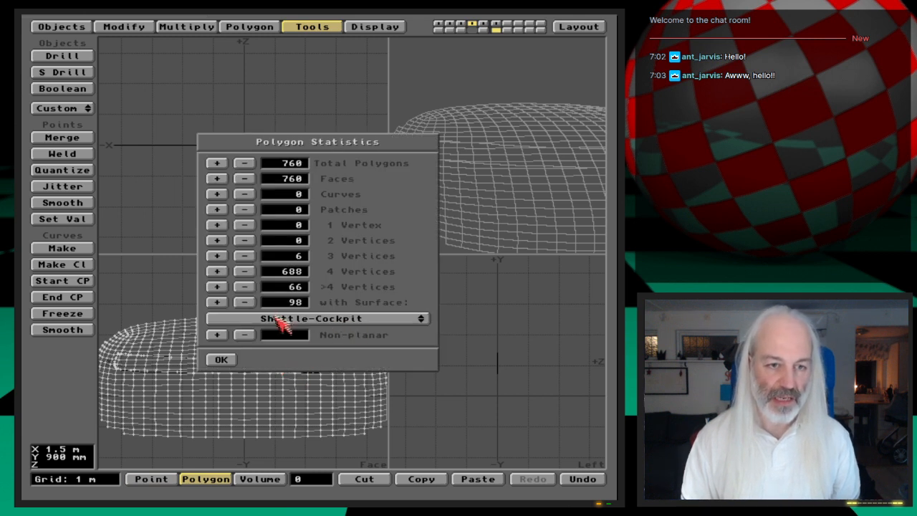
{"action": "left_click", "coordinate": [217, 301]}
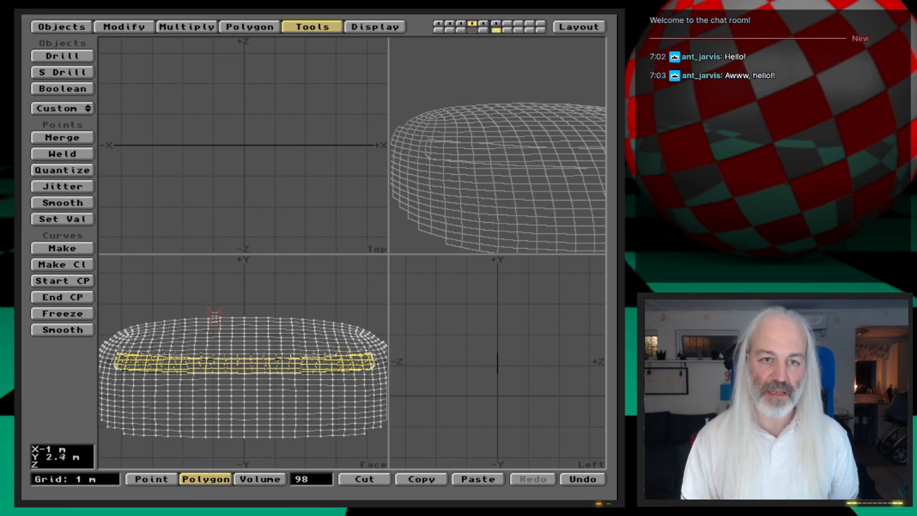
{"action": "left_click_drag", "start_coordinate": [445, 198], "coordinate": [446, 164]}
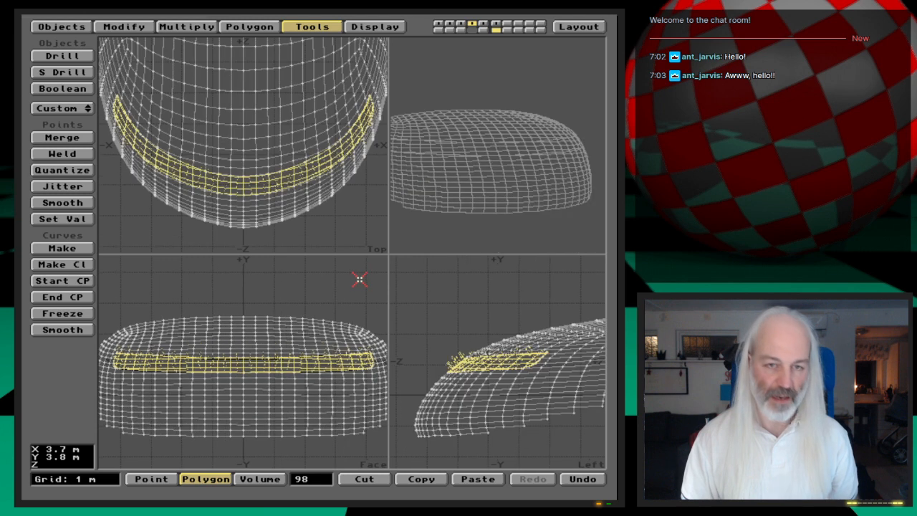
{"action": "left_click_drag", "start_coordinate": [468, 149], "coordinate": [519, 155]}
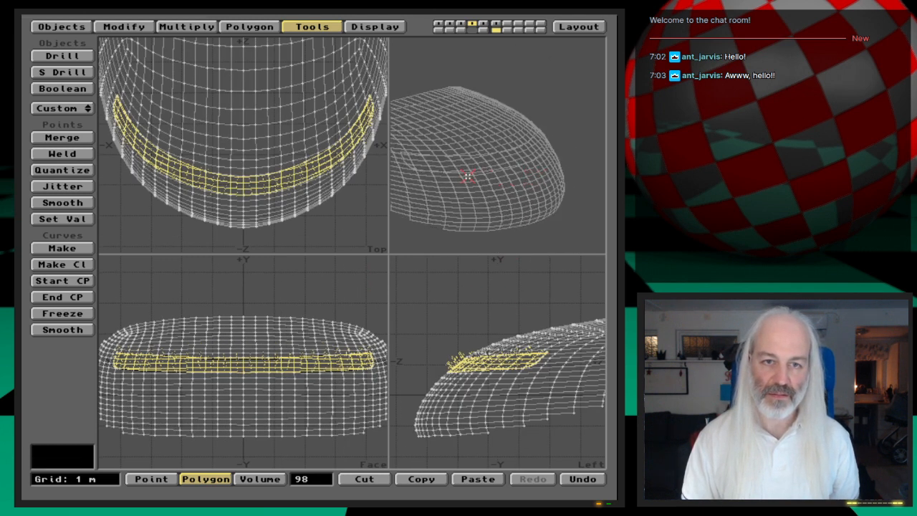
{"action": "left_click_drag", "start_coordinate": [467, 175], "coordinate": [533, 171]}
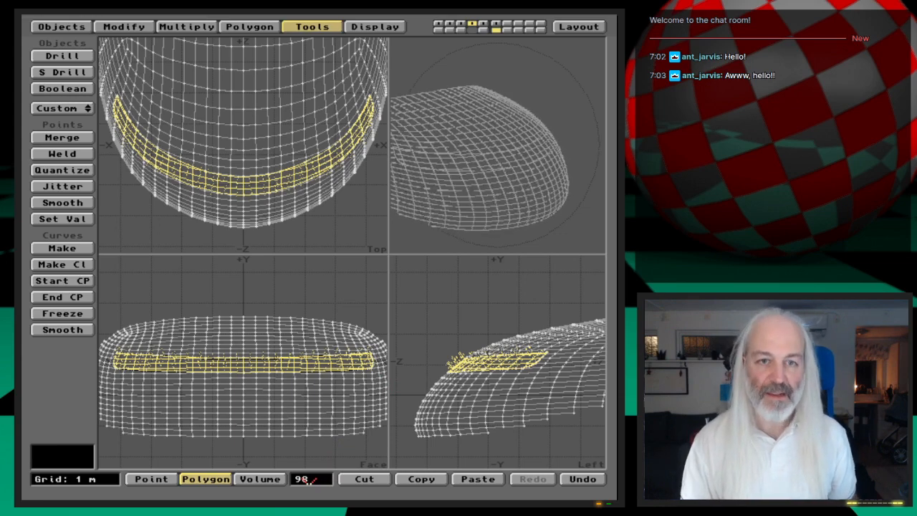
{"action": "left_click", "coordinate": [309, 479]}
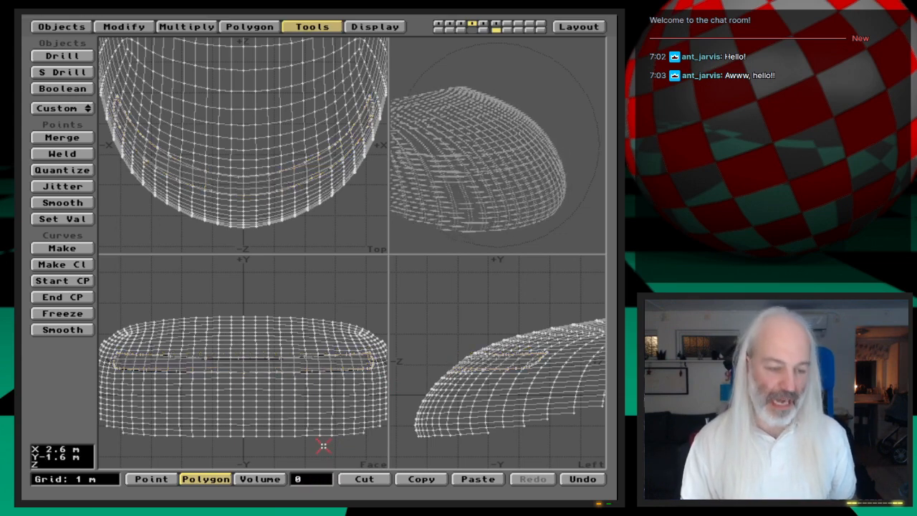
- Unhide the rest of the shuttle mesh and save the object as ShuttleC2_Cockpit_st4
{"action": "key", "text": "comma"}
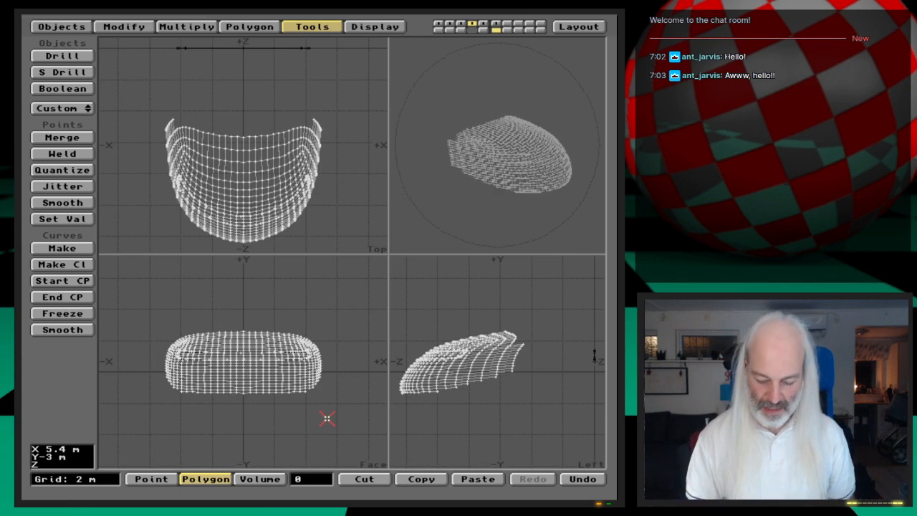
{"action": "key", "text": "backslash"}
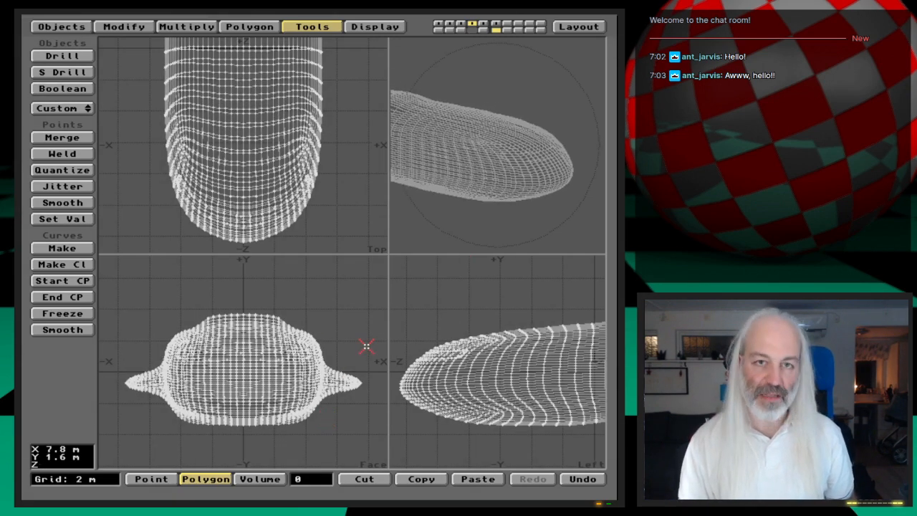
{"action": "key", "text": "s"}
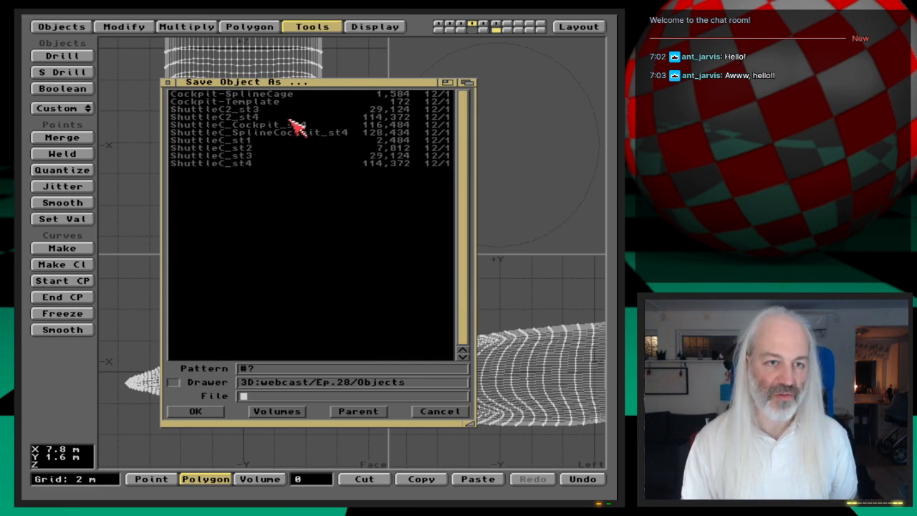
{"action": "left_click", "coordinate": [333, 126]}
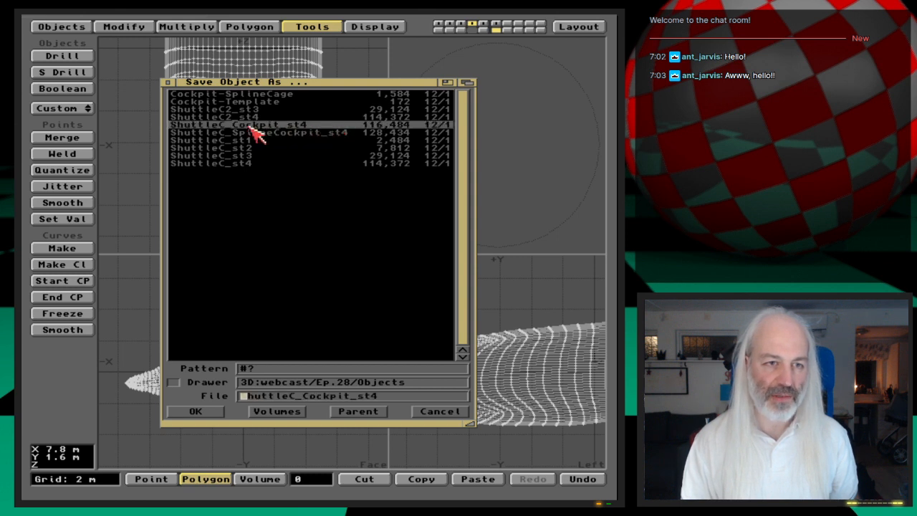
{"action": "left_click", "coordinate": [307, 398]}
{"action": "type", "text": "2"}
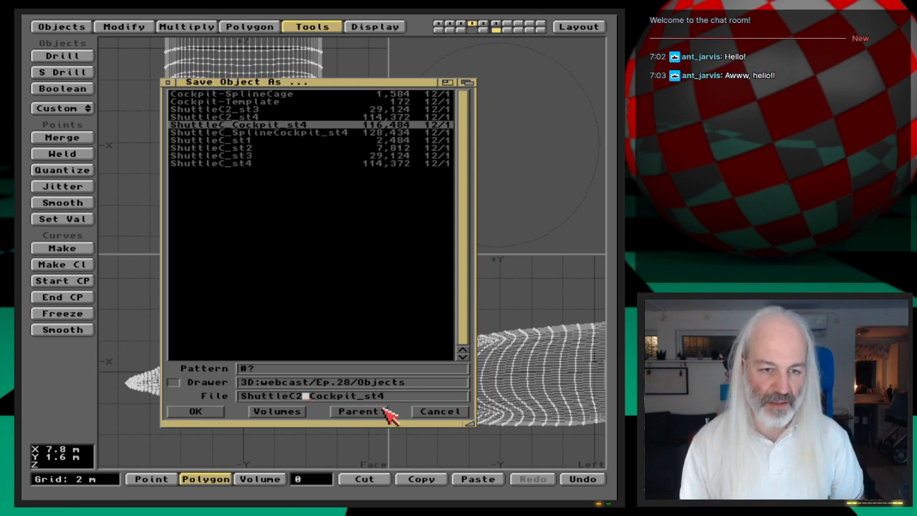
{"action": "left_click", "coordinate": [201, 411]}
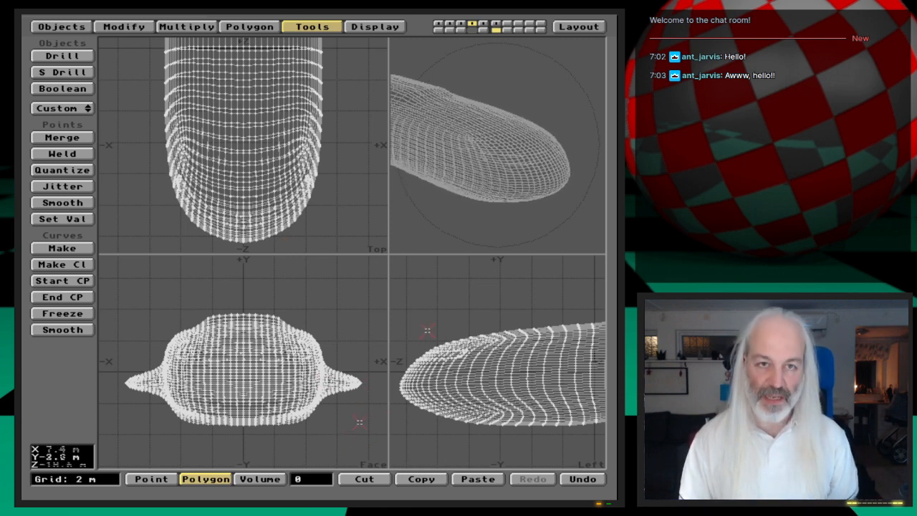
- Check the window template in layer 5, return to the shuttle in layer 4, and undo the Stencil drill
{"action": "left_click", "coordinate": [482, 25]}
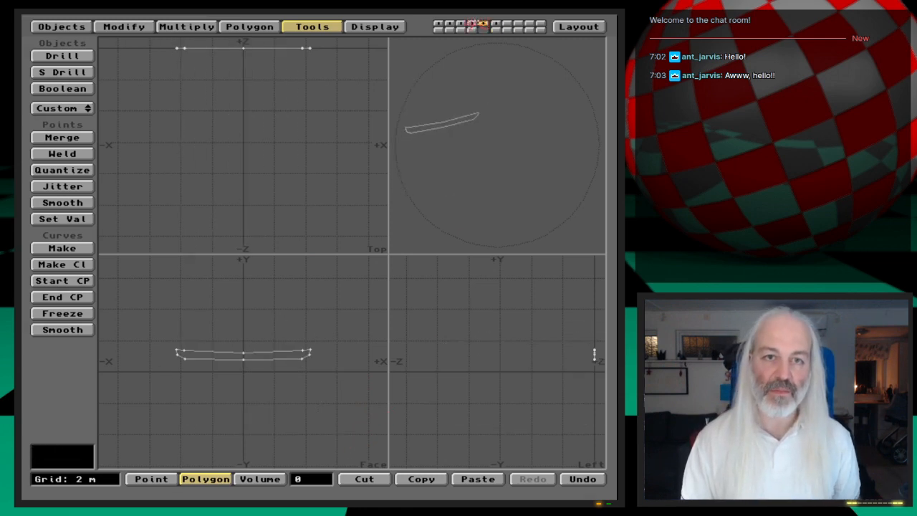
{"action": "left_click", "coordinate": [471, 23]}
{"action": "left_click", "coordinate": [482, 22]}
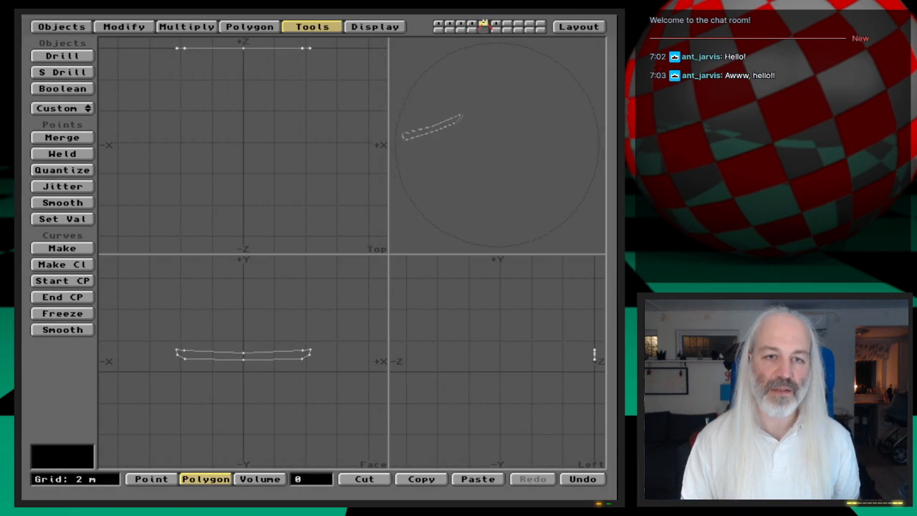
{"action": "left_click", "coordinate": [472, 24]}
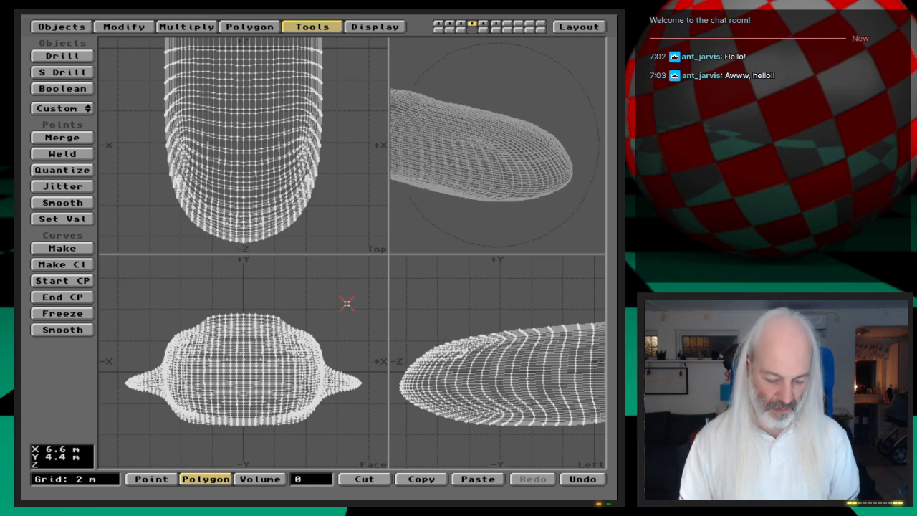
{"action": "key", "text": "u"}
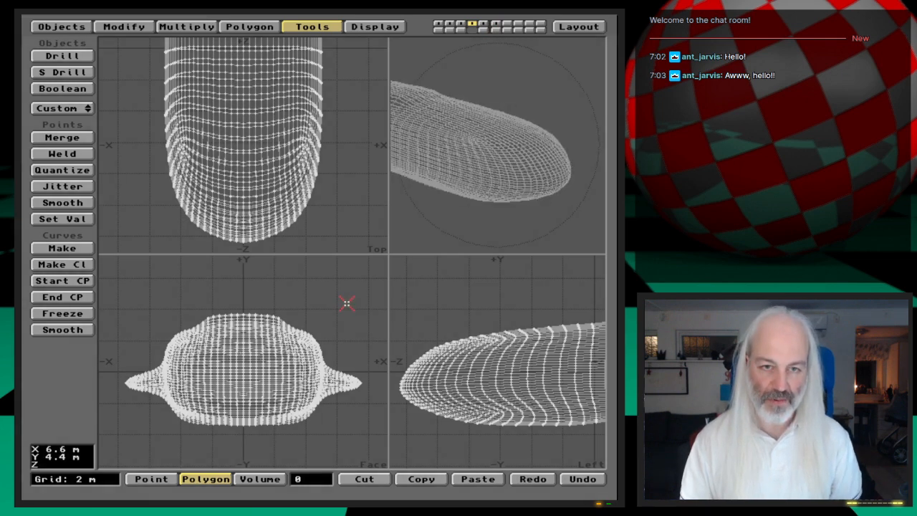
- Cut the window template outline out of layer 5, leaving the shuttle in layer 4 untouched
{"action": "key", "text": "comma"}
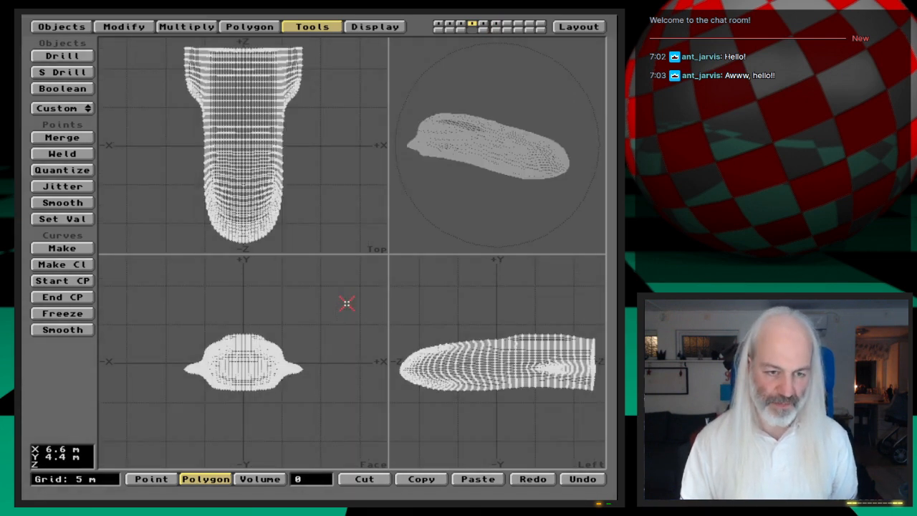
{"action": "key", "text": "period"}
{"action": "key", "text": "period"}
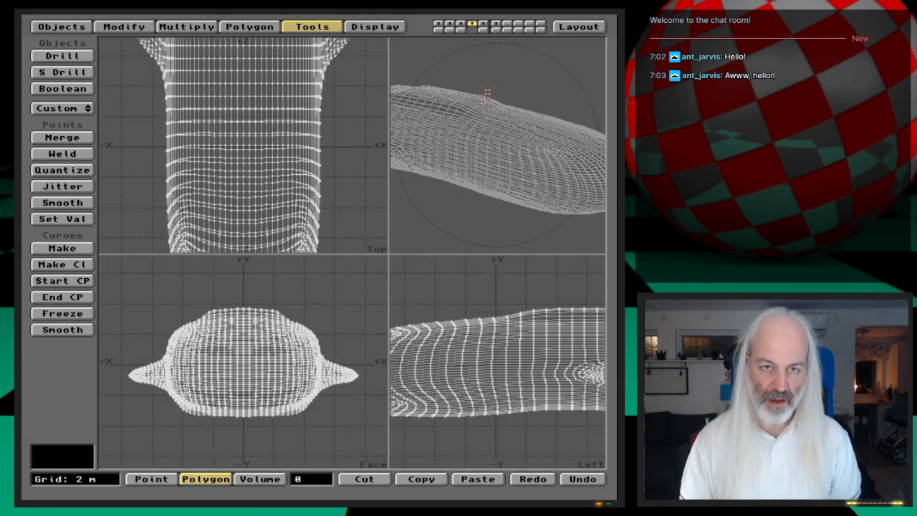
{"action": "left_click", "coordinate": [481, 24]}
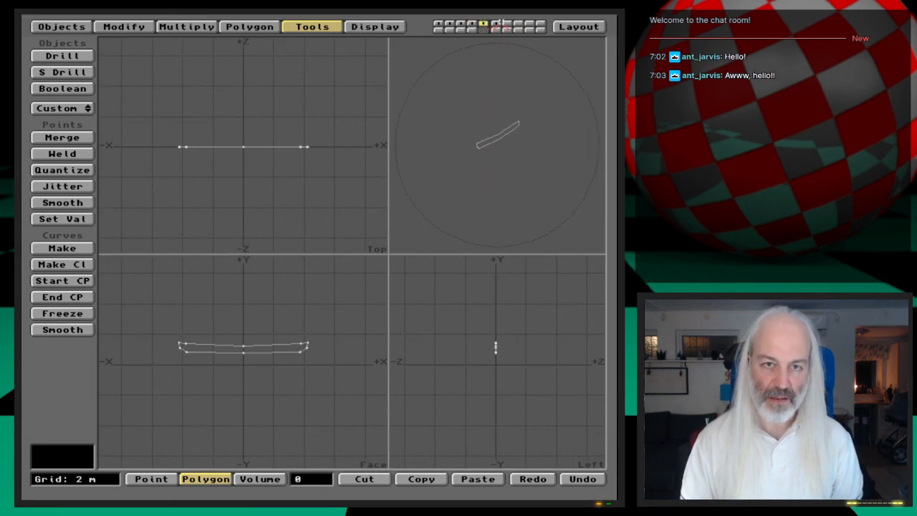
{"action": "key", "text": "x"}
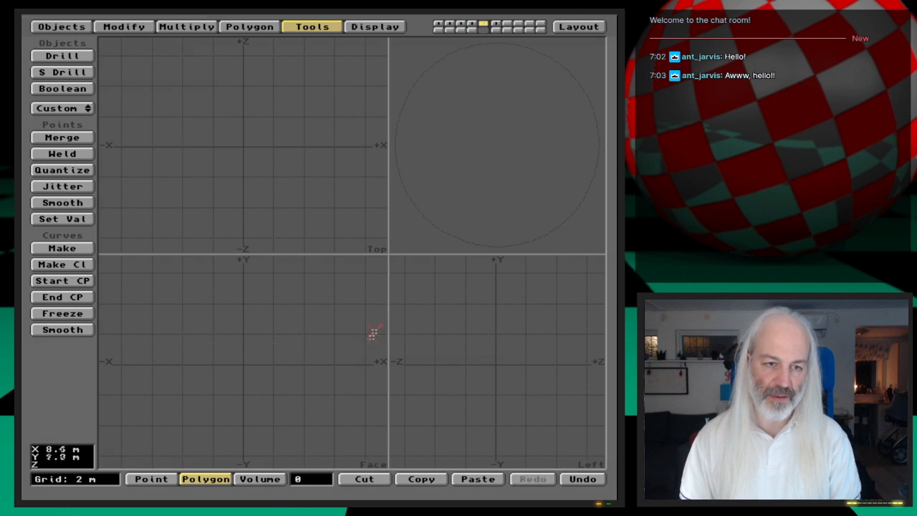
- Paste the window template into layer 6 and display it against the shuttle in layer 4 as background
{"action": "left_click", "coordinate": [495, 24]}
{"action": "left_click", "coordinate": [496, 25]}
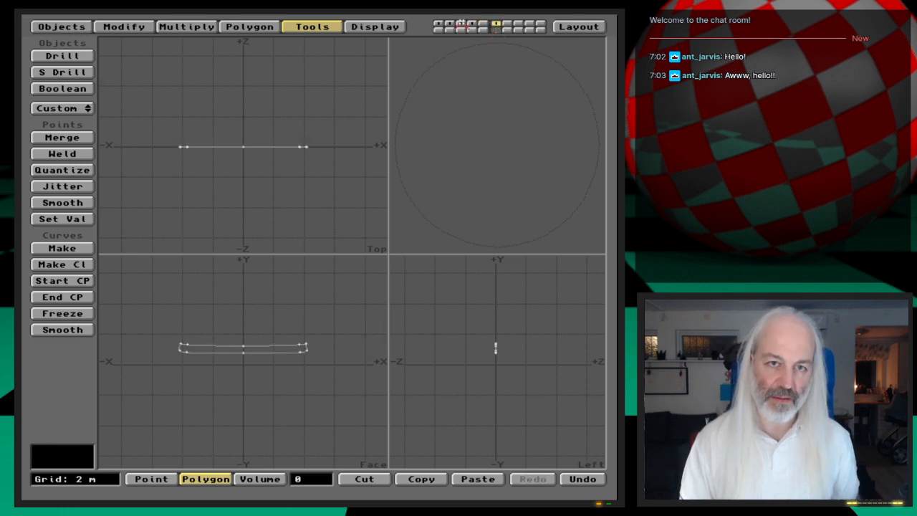
{"action": "left_click", "coordinate": [471, 23]}
{"action": "left_click", "coordinate": [496, 30]}
{"action": "key", "text": "comma"}
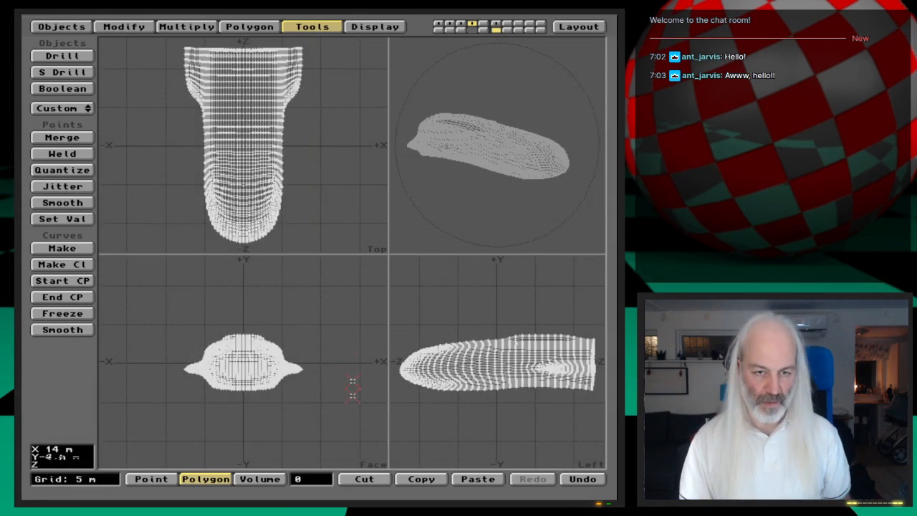
{"action": "key", "text": "period"}
{"action": "key", "text": "apostrophe"}
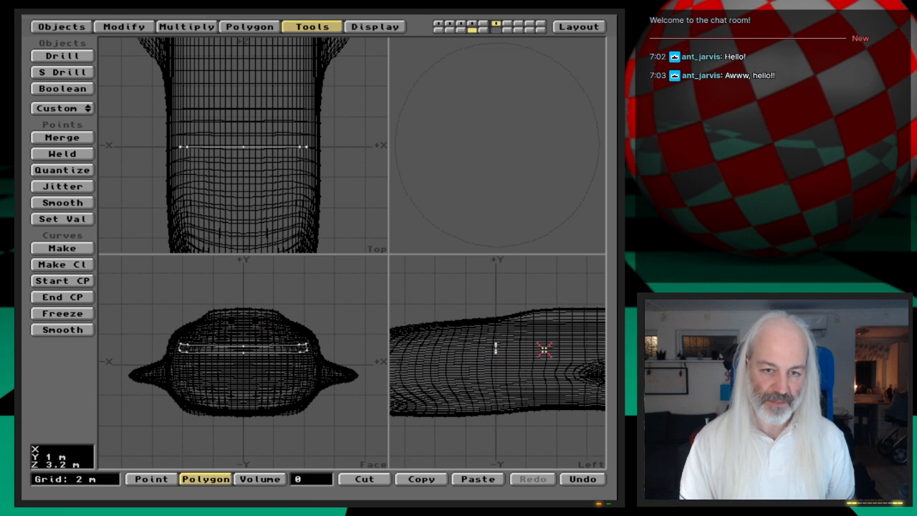
{"action": "key", "text": "apostrophe"}
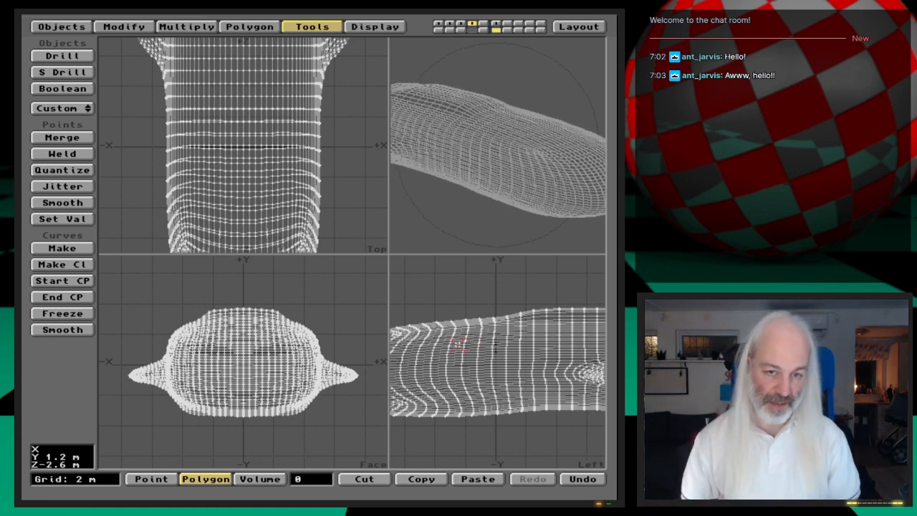
{"action": "left_click", "coordinate": [517, 348]}
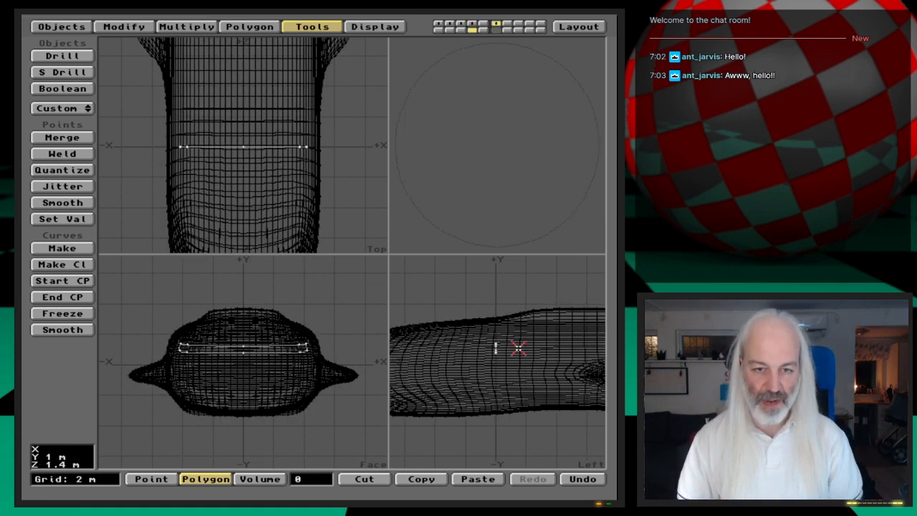
- Move the window template forward along Z until it sits just ahead of the shuttle's nose
{"action": "key", "text": "t"}
{"action": "mouse_move", "coordinate": [501, 348]}
{"action": "left_mouse_down"}
{"action": "mouse_move", "coordinate": [451, 347]}
{"action": "mouse_move", "coordinate": [517, 348]}
{"action": "left_mouse_up"}
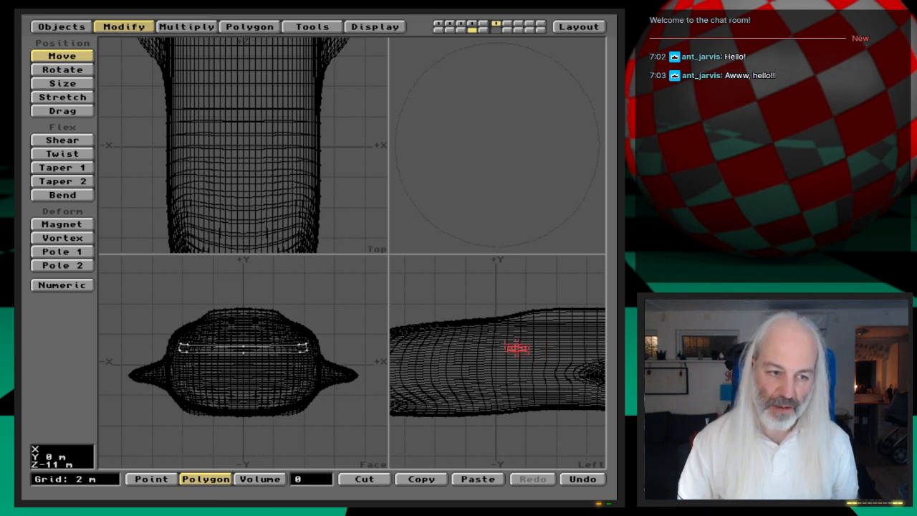
{"action": "key", "text": "period"}
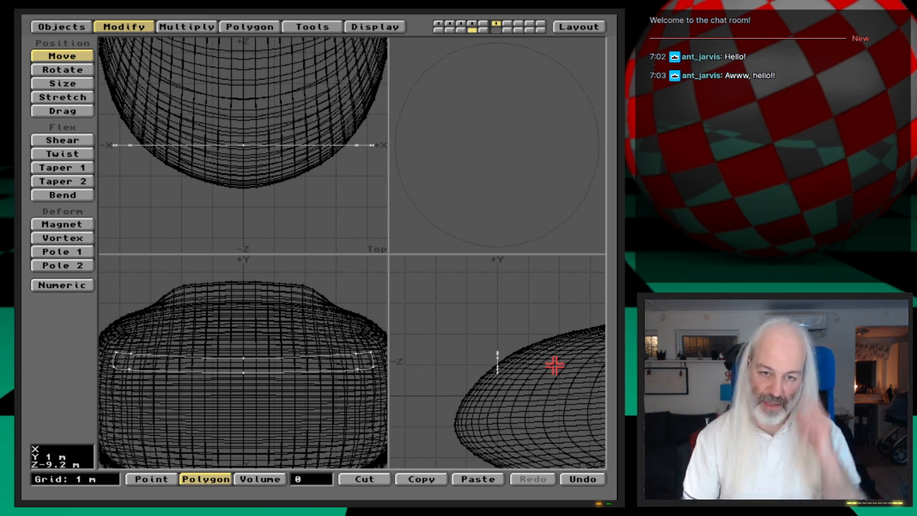
{"action": "left_click_drag", "start_coordinate": [555, 365], "coordinate": [463, 367]}
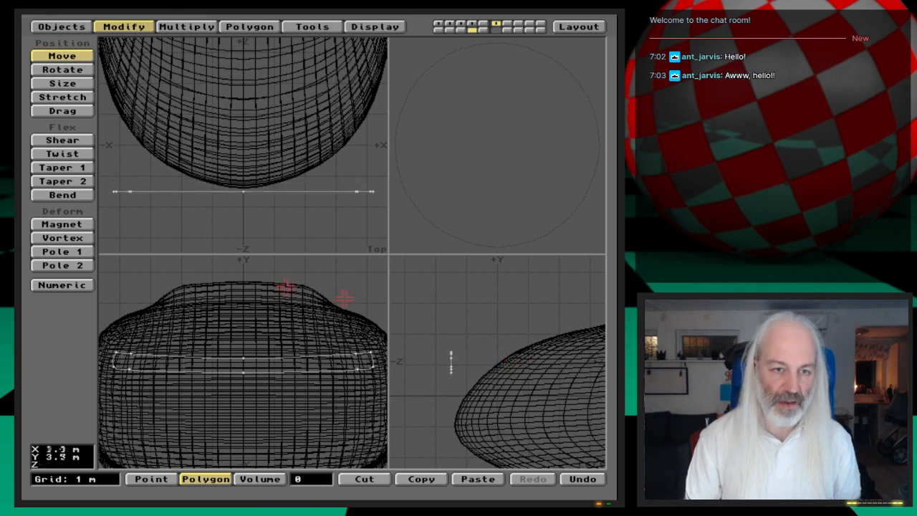
- Extrude the window template about 1 m along Z toward the nose and view the solid in the preview
{"action": "left_click", "coordinate": [182, 26]}
{"action": "left_click", "coordinate": [62, 43]}
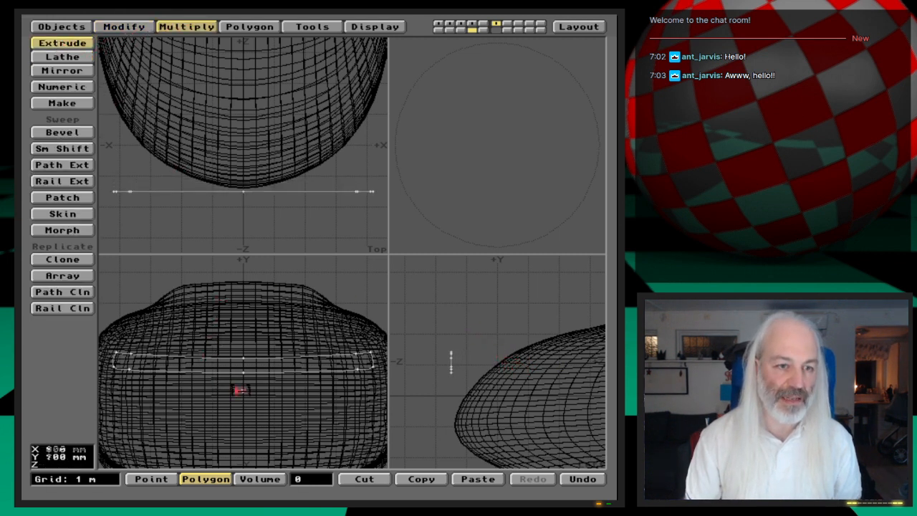
{"action": "left_click", "coordinate": [244, 360]}
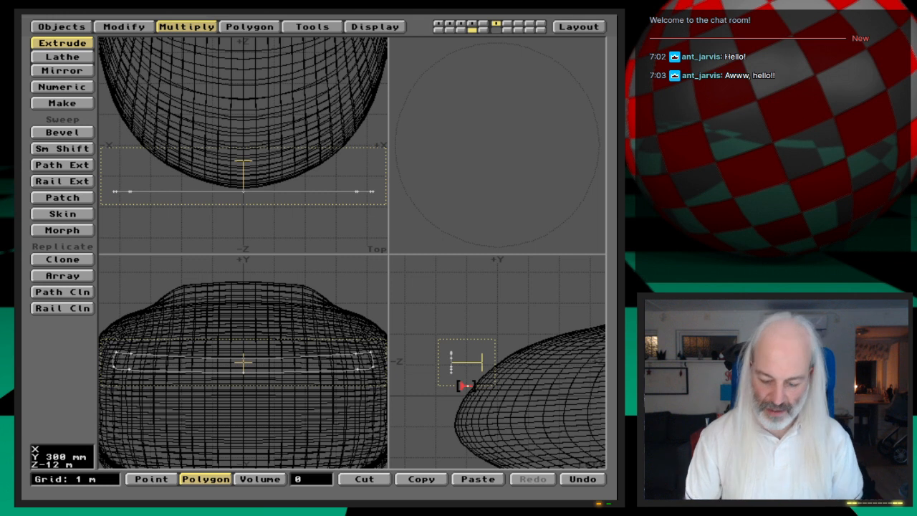
{"action": "key", "text": "Return"}
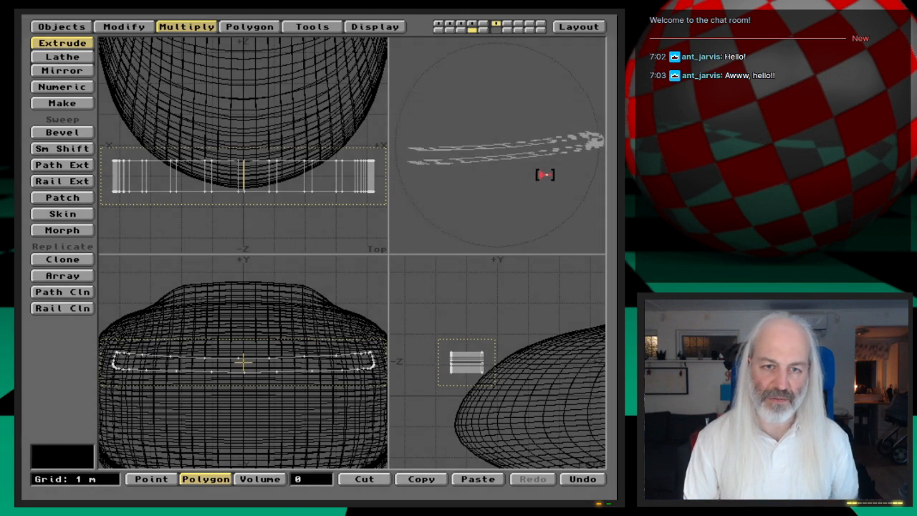
{"action": "left_click_drag", "start_coordinate": [551, 197], "coordinate": [528, 205]}
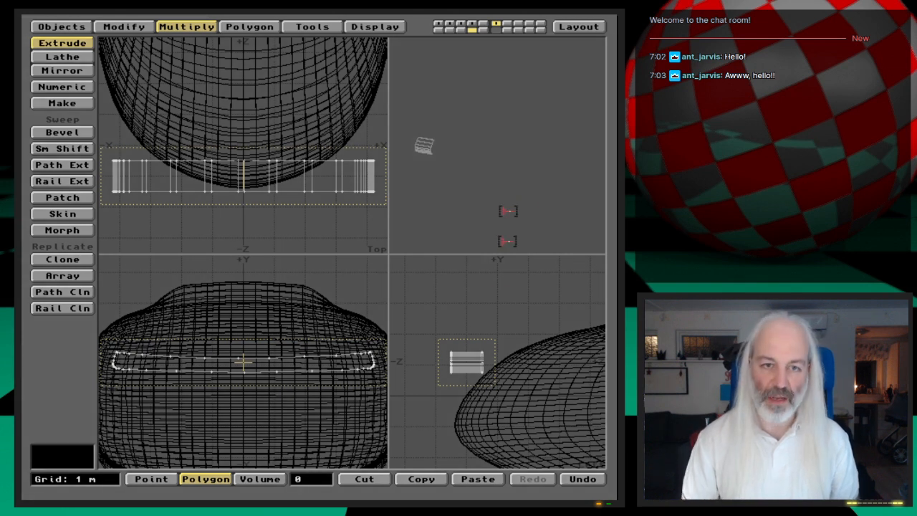
- Check polygons of the extruded template by selecting its centre and side parts, and undo the extrusion
{"action": "key", "text": "space"}
{"action": "left_click_drag", "start_coordinate": [451, 360], "coordinate": [457, 361]}
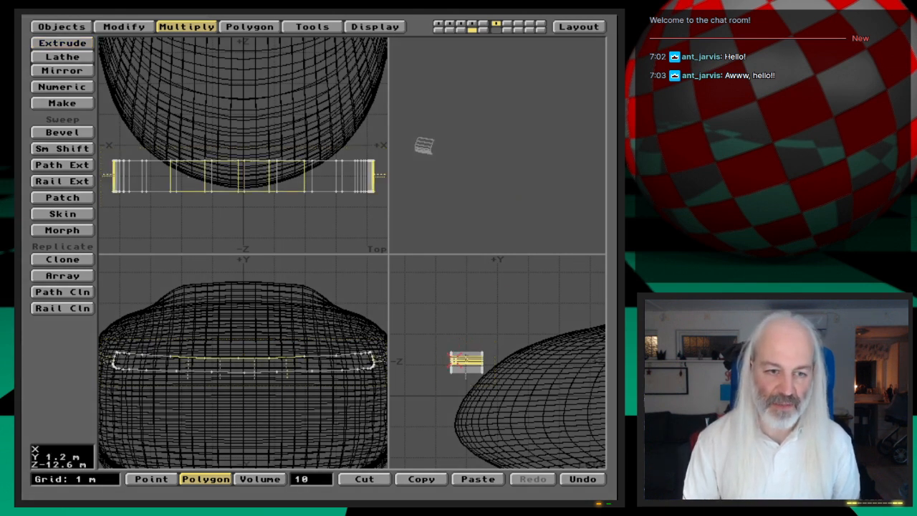
{"action": "left_click", "coordinate": [464, 354]}
{"action": "left_click_drag", "start_coordinate": [338, 372], "coordinate": [333, 375]}
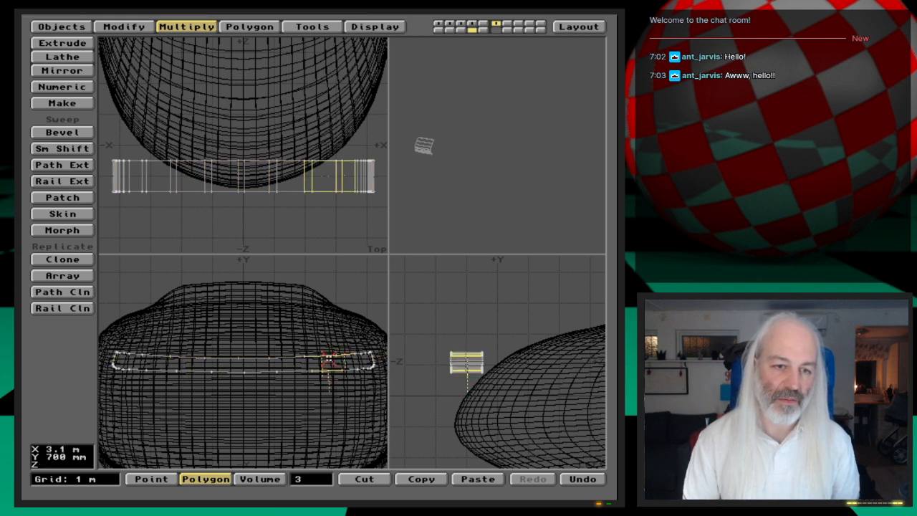
{"action": "left_click", "coordinate": [330, 359]}
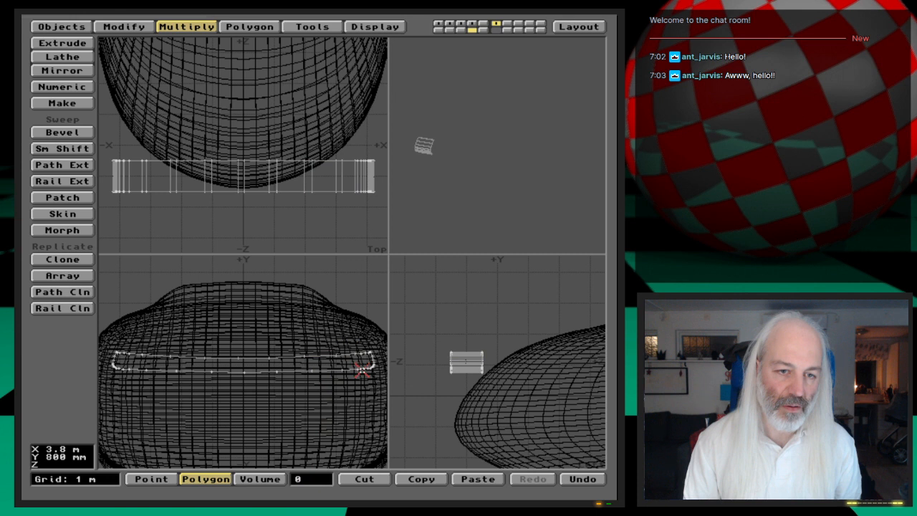
{"action": "mouse_move", "coordinate": [369, 368]}
{"action": "left_mouse_down"}
{"action": "mouse_move", "coordinate": [371, 357]}
{"action": "mouse_move", "coordinate": [321, 353]}
{"action": "left_mouse_up"}
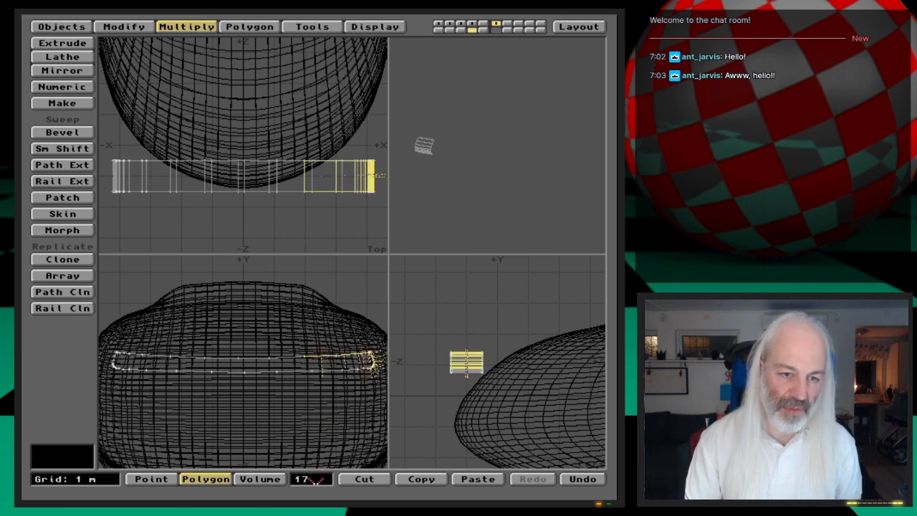
{"action": "left_click", "coordinate": [317, 480]}
{"action": "key", "text": "u"}
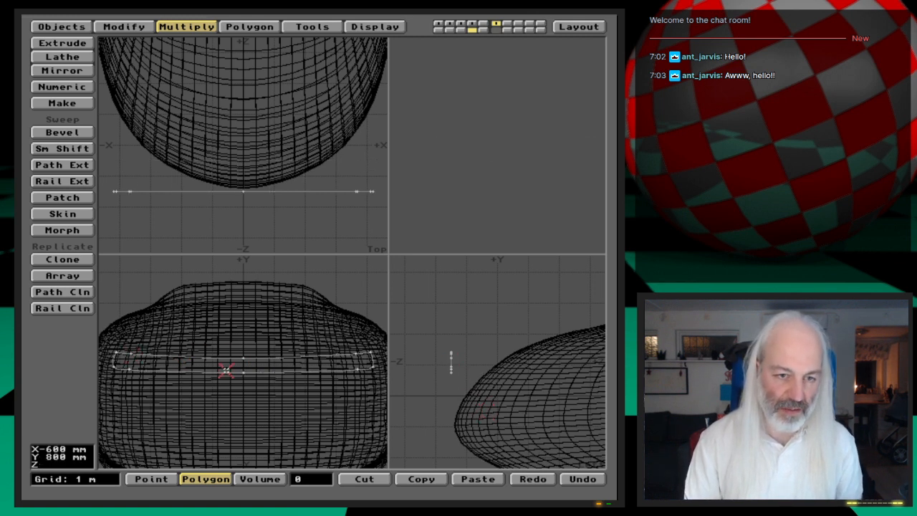
- Create a wide, shallow box about 6 m wide and 2 m deep in layer 5
{"action": "key", "text": "5"}
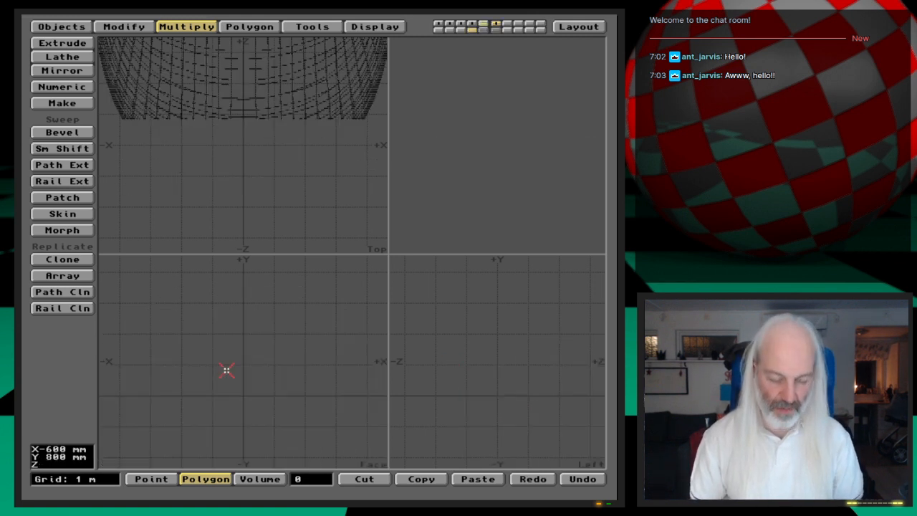
{"action": "key", "text": "o"}
{"action": "left_click", "coordinate": [72, 203]}
{"action": "left_click_drag", "start_coordinate": [153, 315], "coordinate": [348, 340]}
{"action": "left_click_drag", "start_coordinate": [485, 343], "coordinate": [552, 318]}
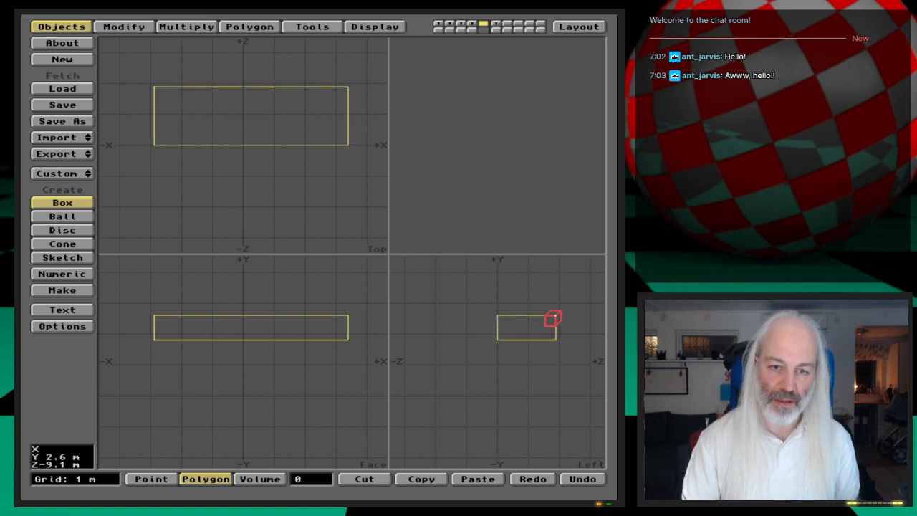
{"action": "key", "text": "space"}
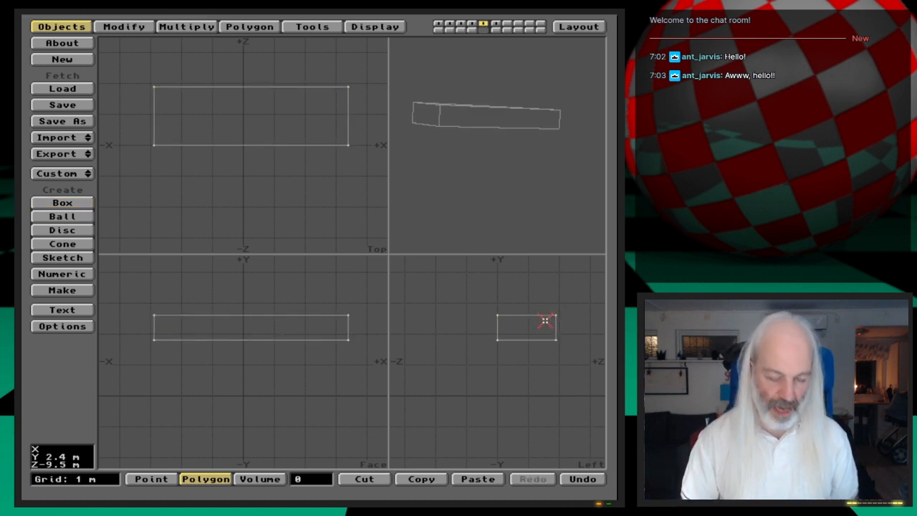
- Move the box forward and down to nose height and display it against the shuttle in background layer 4
{"action": "key", "text": "t"}
{"action": "left_click_drag", "start_coordinate": [561, 328], "coordinate": [551, 386]}
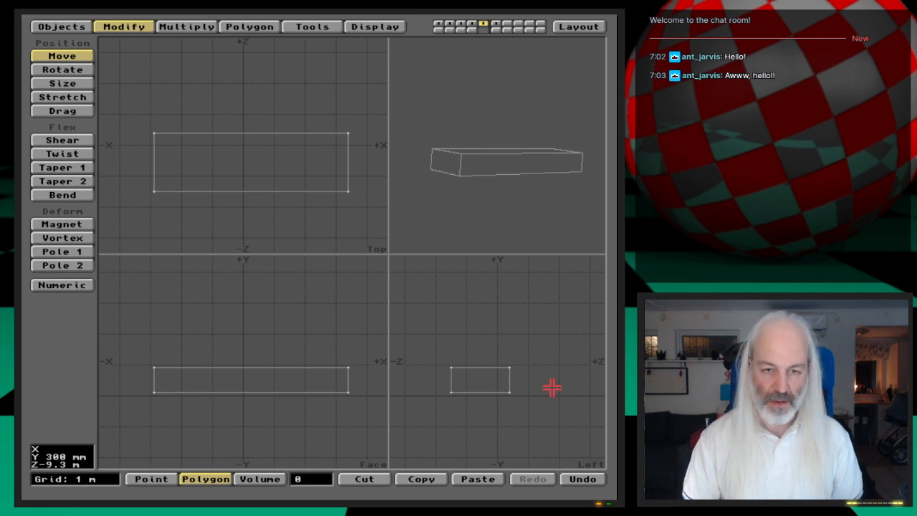
{"action": "key", "text": "1"}
{"action": "key", "text": "4"}
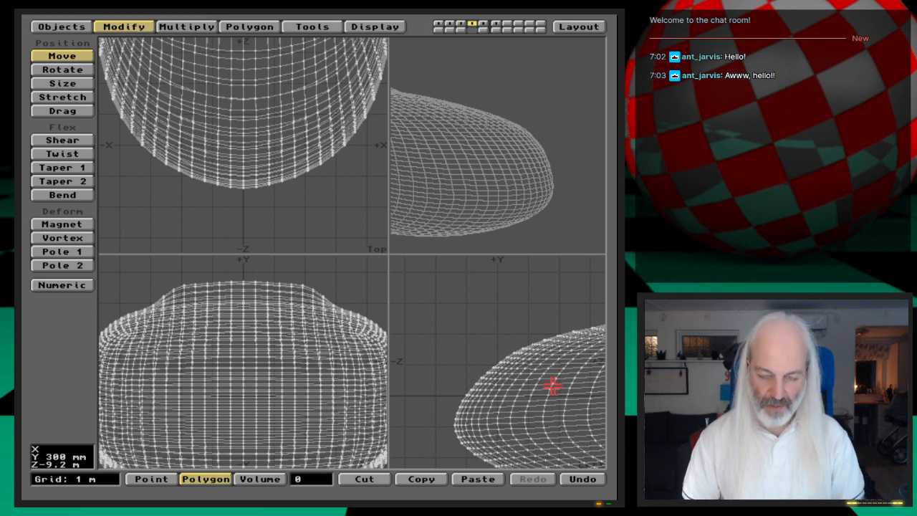
{"action": "left_click", "coordinate": [485, 29]}
{"action": "left_click", "coordinate": [482, 27]}
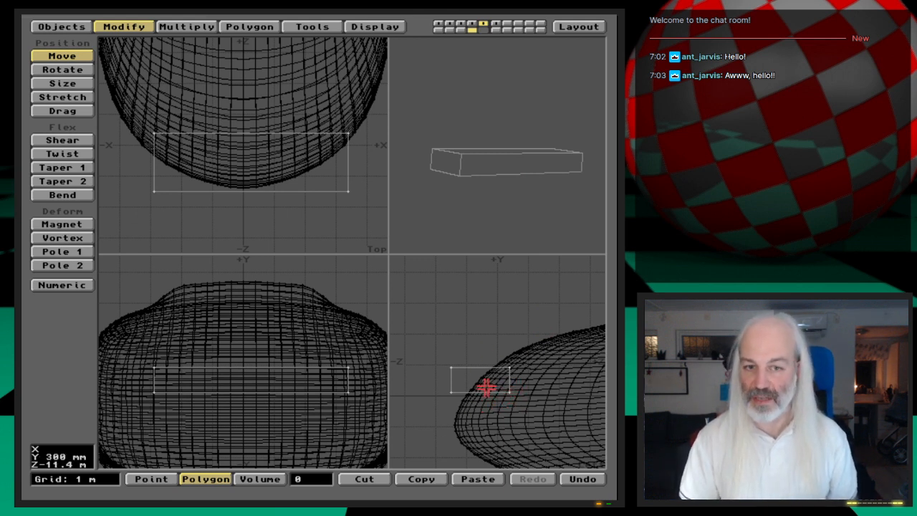
- Tilt and shift the box so it lies partly sunk along the nose's slope, and make the shuttle the foreground layer
{"action": "left_click_drag", "start_coordinate": [486, 385], "coordinate": [502, 367]}
{"action": "key", "text": "y"}
{"action": "key", "text": "t"}
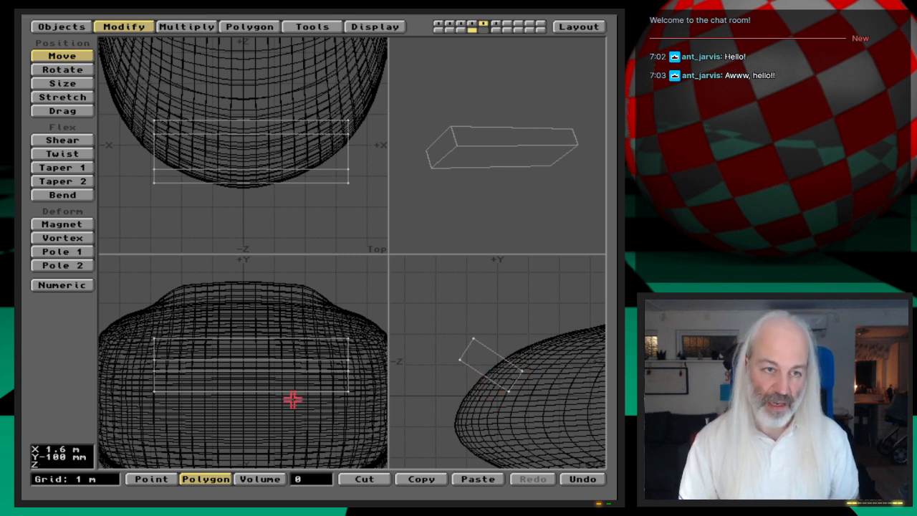
{"action": "mouse_move", "coordinate": [499, 377]}
{"action": "left_mouse_down"}
{"action": "mouse_move", "coordinate": [514, 379]}
{"action": "mouse_move", "coordinate": [506, 382]}
{"action": "left_mouse_up"}
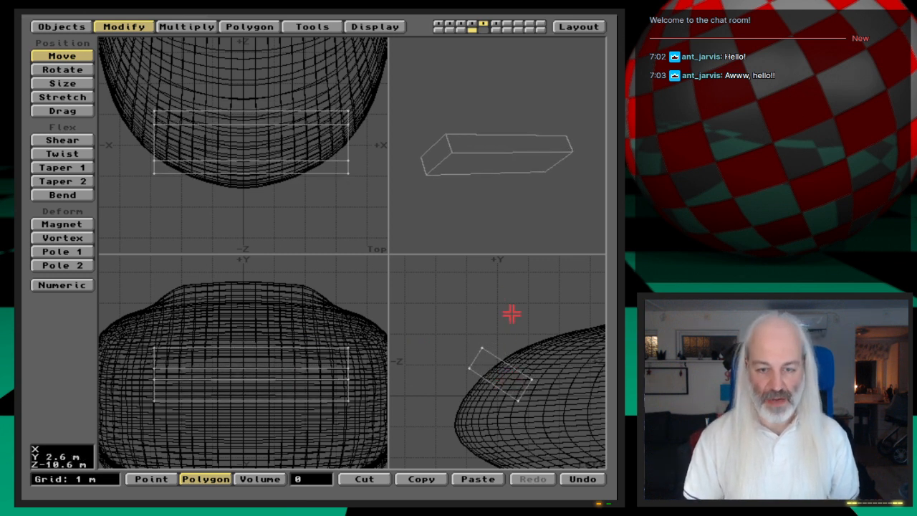
{"action": "key", "text": "shift+apostrophe"}
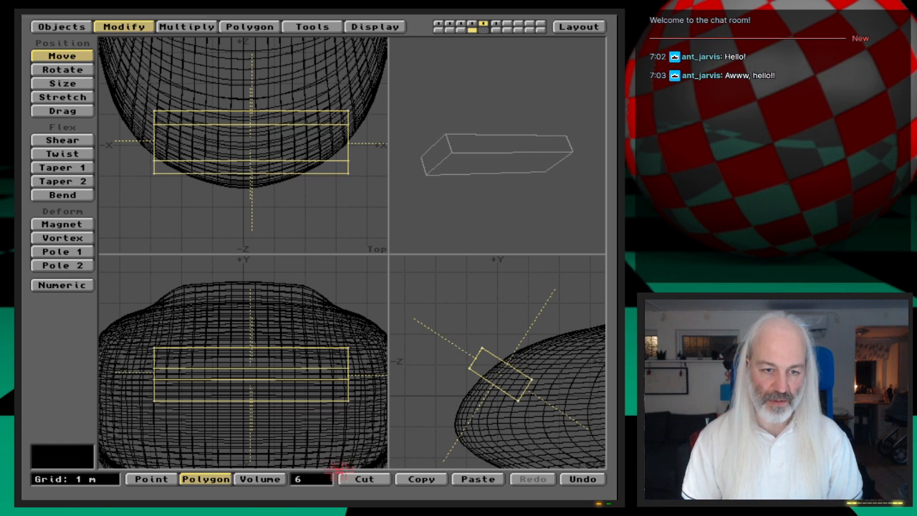
{"action": "left_click", "coordinate": [320, 478]}
{"action": "key", "text": "apostrophe"}
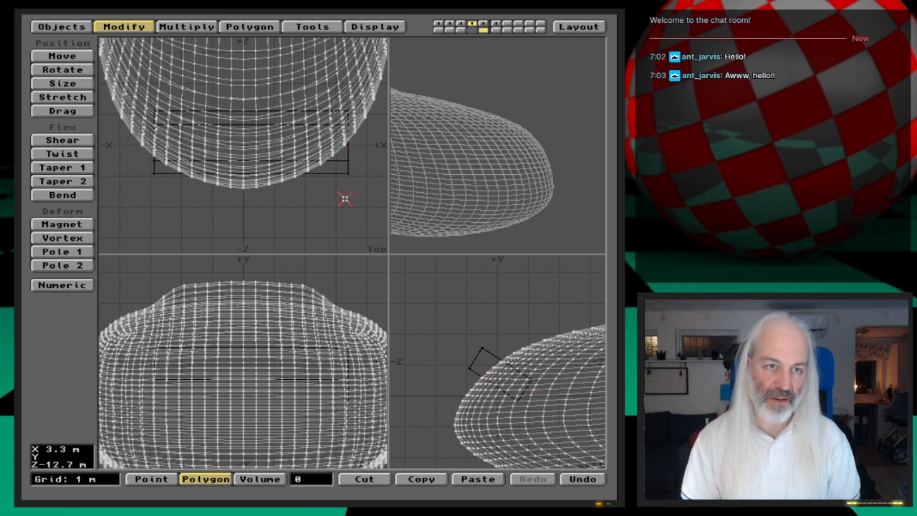
- Try a Template Drill on the shuttle along the Z axis with the Stencil operation and surface Shuttle-Cockpit
{"action": "left_click", "coordinate": [311, 26]}
{"action": "left_click", "coordinate": [79, 56]}
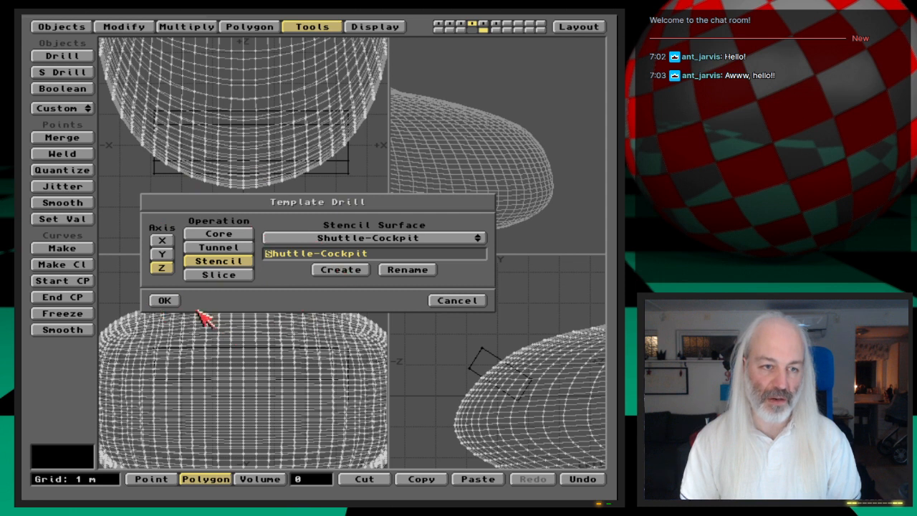
{"action": "left_click", "coordinate": [163, 301]}
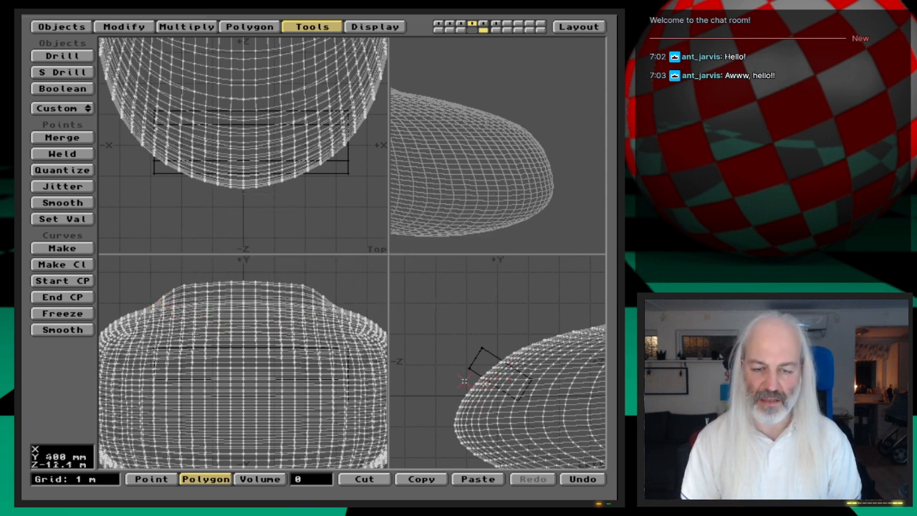
- Try a Solid Drill on the shuttle with the Core operation using the box, inspect the remaining patch, and undo it
{"action": "left_click", "coordinate": [75, 72]}
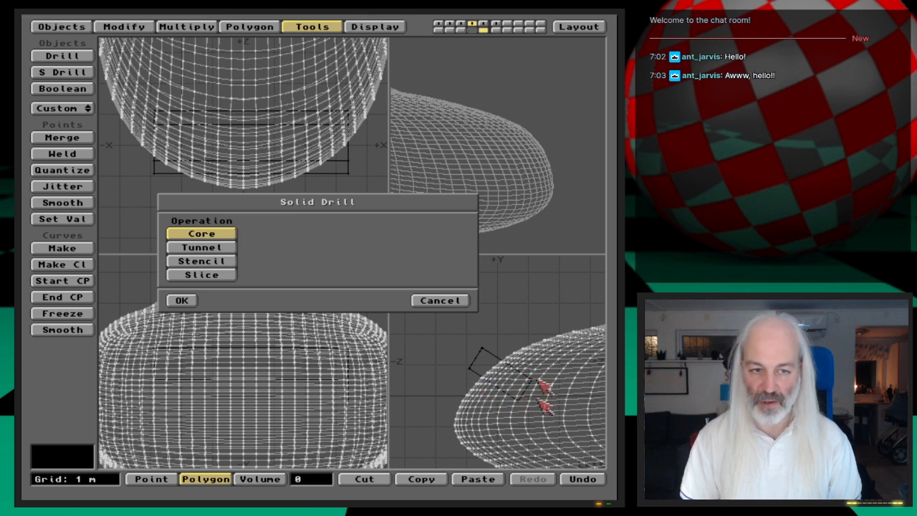
{"action": "left_click", "coordinate": [231, 264]}
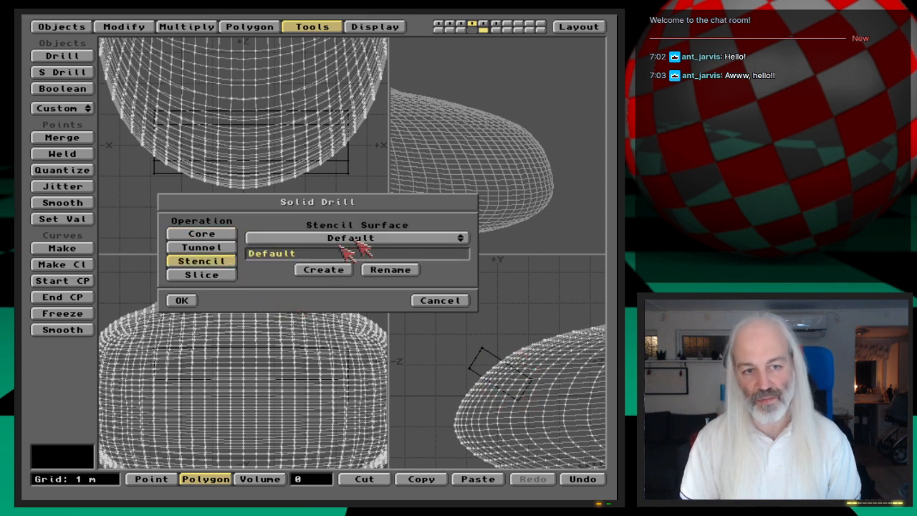
{"action": "left_click", "coordinate": [348, 238]}
{"action": "left_click", "coordinate": [428, 285]}
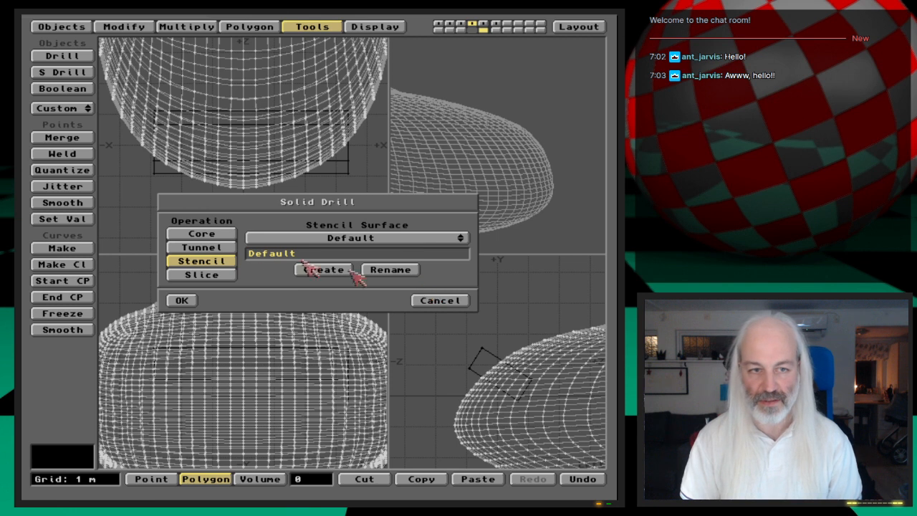
{"action": "left_click", "coordinate": [230, 234]}
{"action": "left_click", "coordinate": [182, 301]}
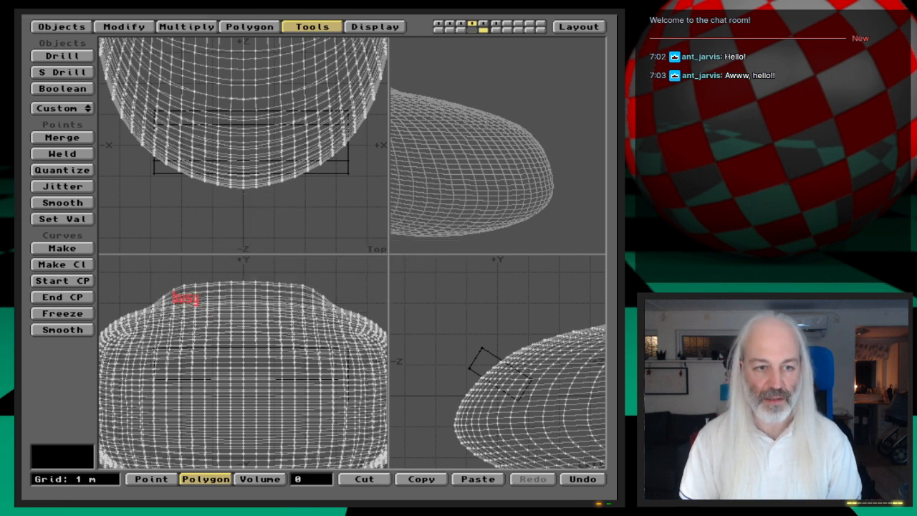
{"action": "left_click_drag", "start_coordinate": [444, 207], "coordinate": [461, 200]}
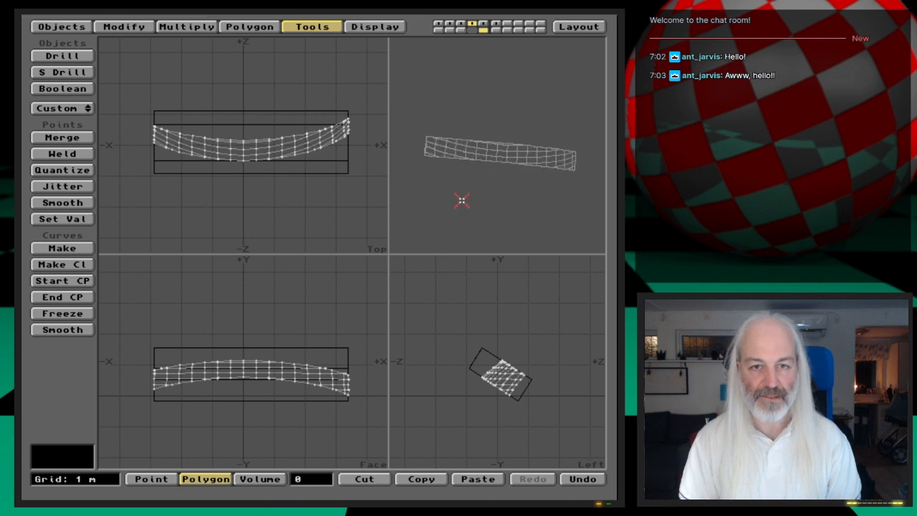
{"action": "key", "text": "u"}
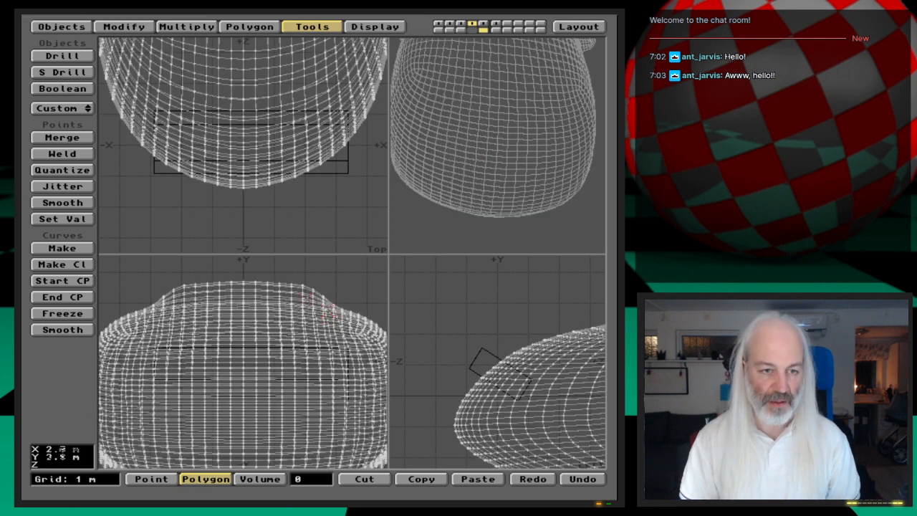
- Try a Solid Drill on the shuttle with the Tunnel operation using the box, inspect the nose opening, and undo it
{"action": "left_click", "coordinate": [64, 72]}
{"action": "left_click", "coordinate": [202, 249]}
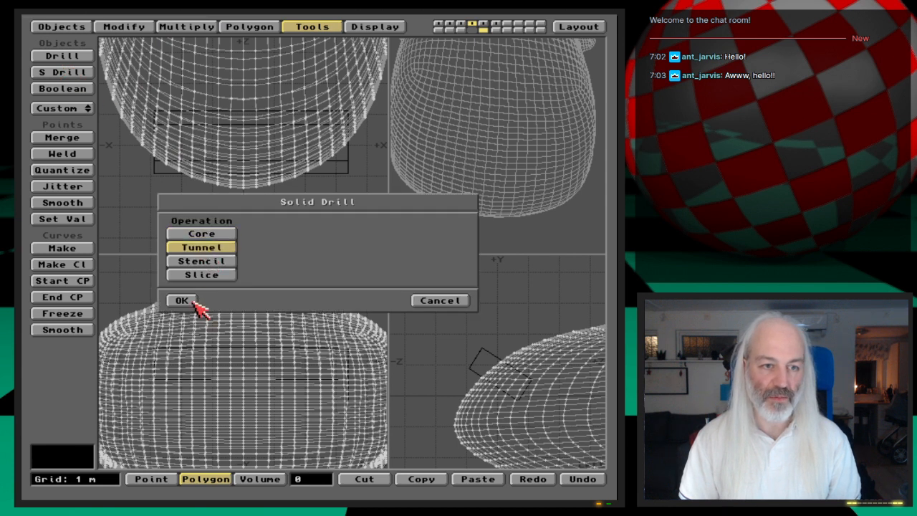
{"action": "left_click", "coordinate": [182, 301]}
{"action": "left_click_drag", "start_coordinate": [446, 237], "coordinate": [517, 189]}
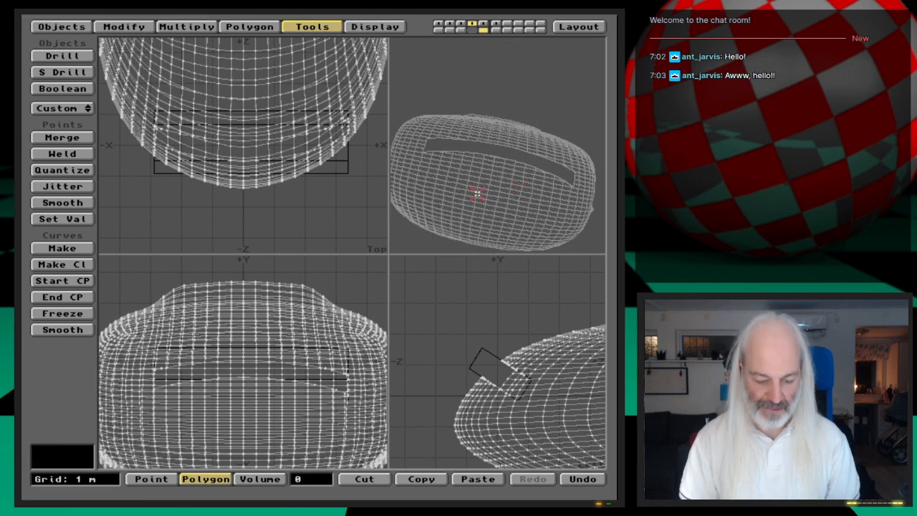
{"action": "key", "text": "u"}
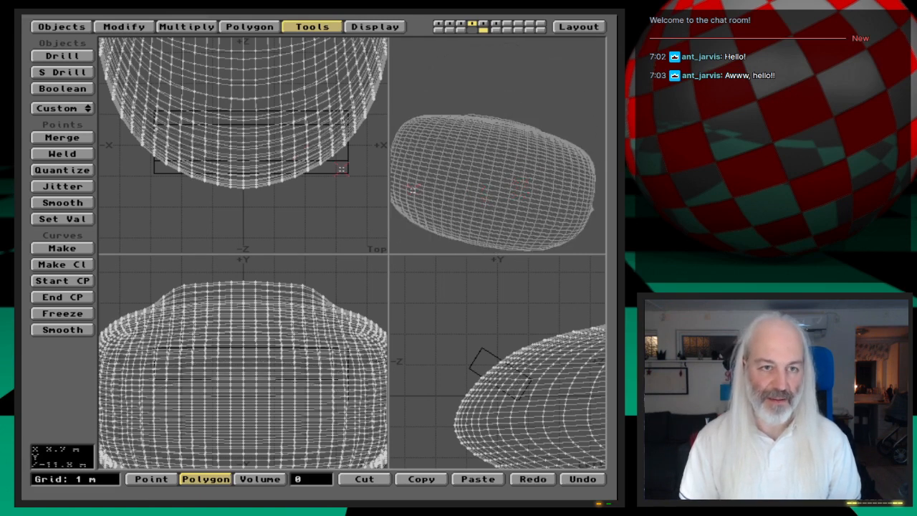
- Try a Solid Drill on the shuttle with the Slice operation using the background box
{"action": "left_click", "coordinate": [84, 75]}
{"action": "left_click", "coordinate": [218, 275]}
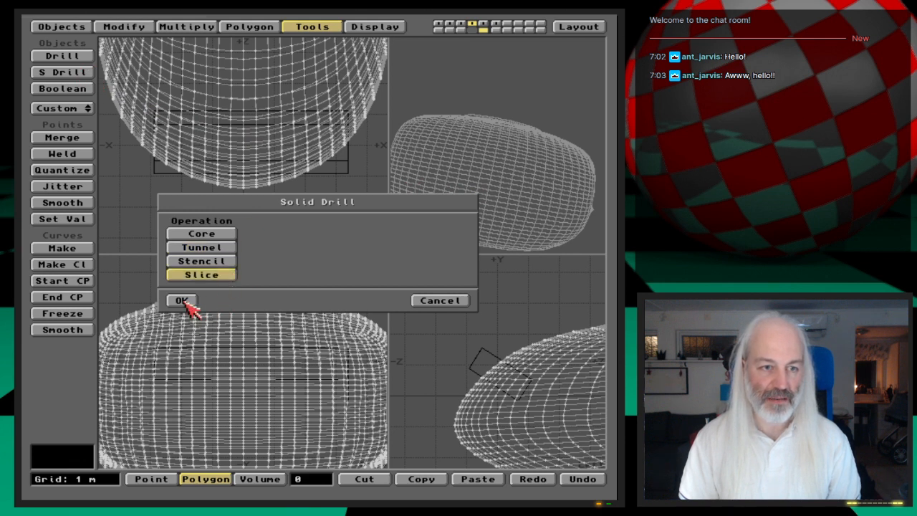
{"action": "left_click", "coordinate": [184, 301]}
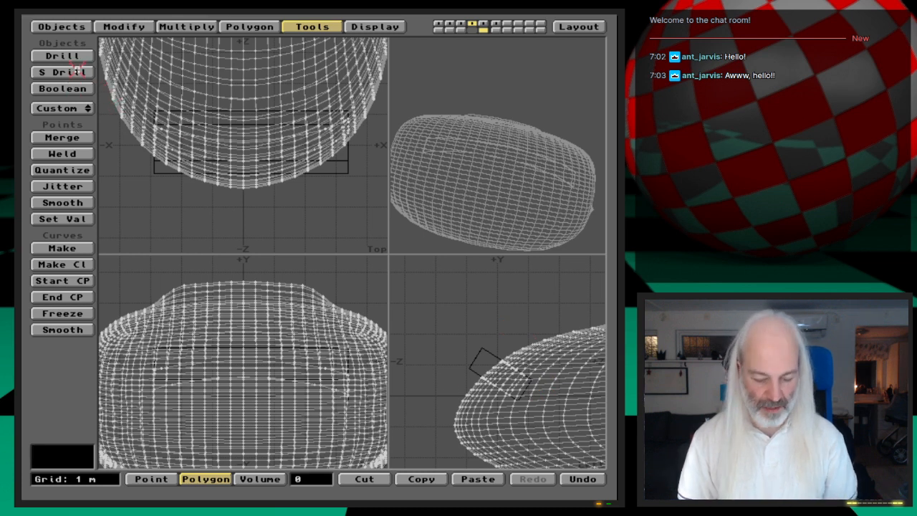
- Review the surface options of the Solid Drill's Stencil operation and leave without drilling
{"action": "left_click", "coordinate": [74, 69]}
{"action": "left_click", "coordinate": [228, 262]}
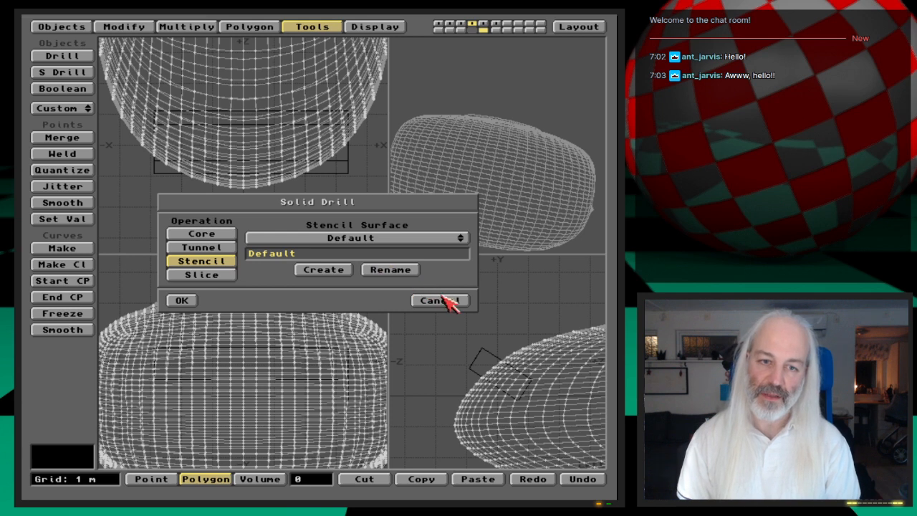
{"action": "left_click_drag", "start_coordinate": [412, 240], "coordinate": [444, 350]}
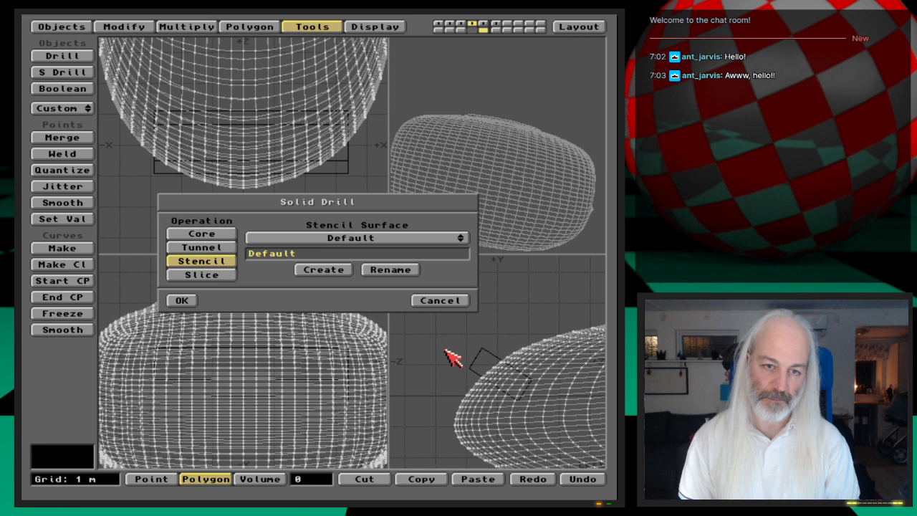
{"action": "left_click", "coordinate": [440, 301]}
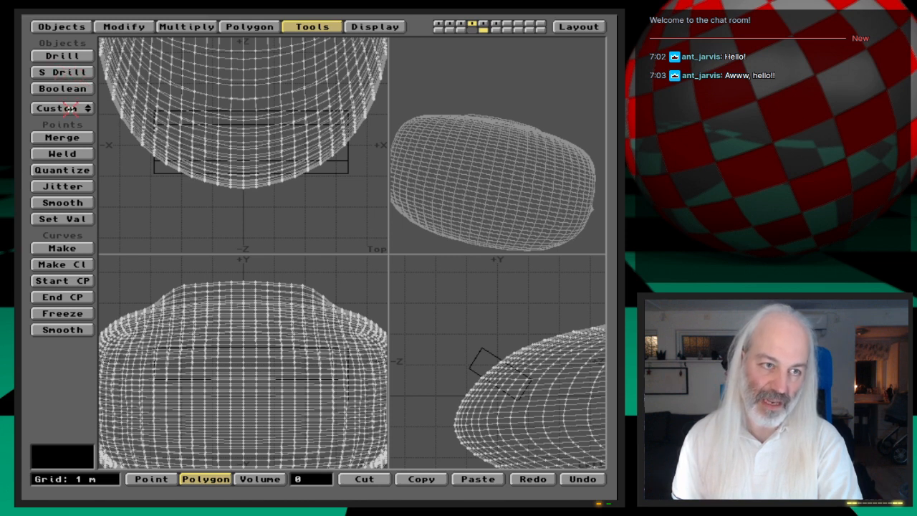
- Try a Boolean Union of the shuttle with the box and inspect the joined nose from several angles
{"action": "left_click", "coordinate": [63, 88]}
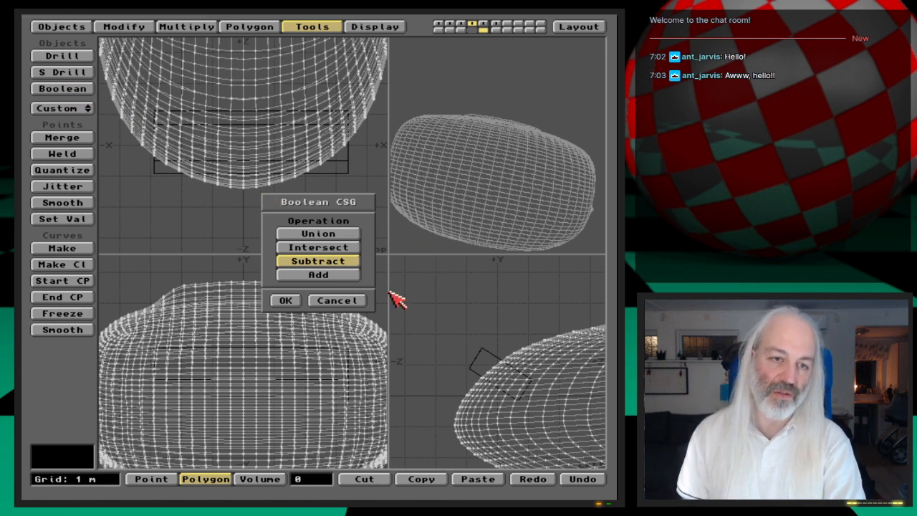
{"action": "left_click", "coordinate": [351, 234]}
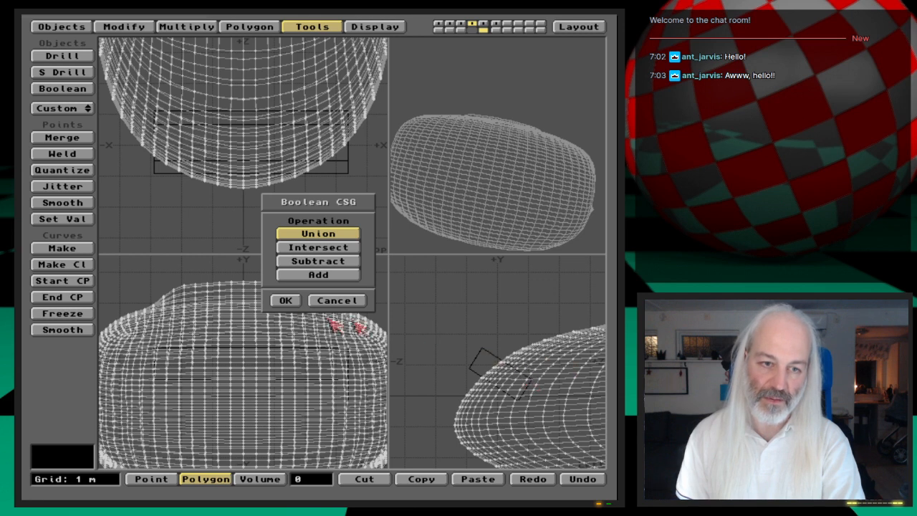
{"action": "left_click", "coordinate": [286, 301]}
{"action": "left_click_drag", "start_coordinate": [473, 159], "coordinate": [503, 172]}
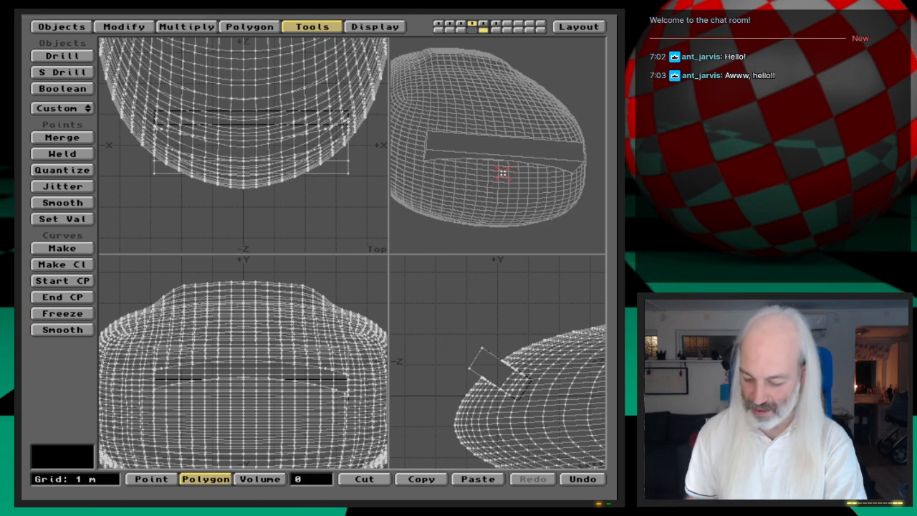
{"action": "left_click", "coordinate": [502, 172]}
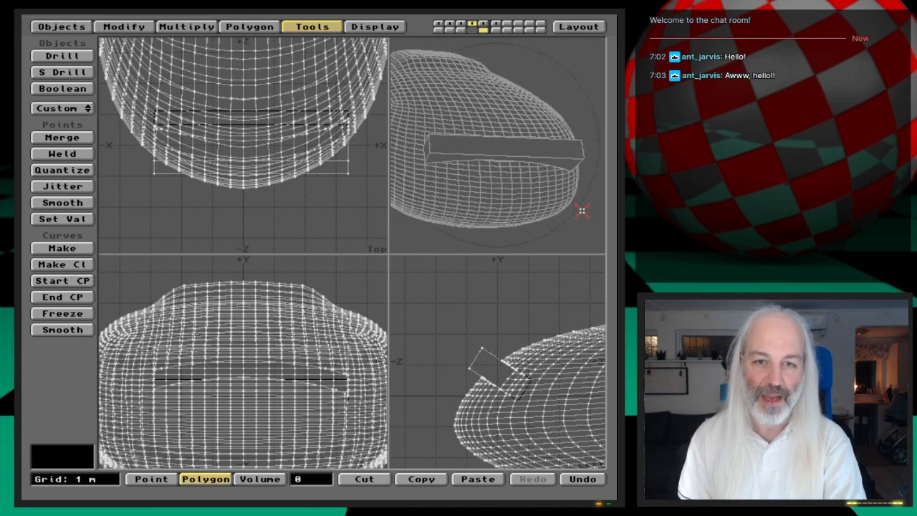
{"action": "left_click_drag", "start_coordinate": [437, 94], "coordinate": [392, 163]}
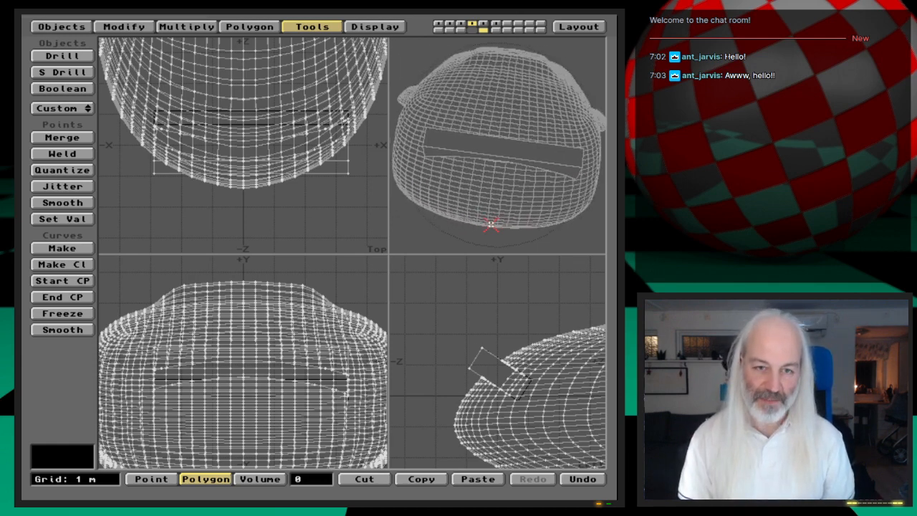
- Try a Boolean Intersect of the shuttle with the box, inspect the remaining piece from several angles, and undo it
{"action": "left_click", "coordinate": [83, 87]}
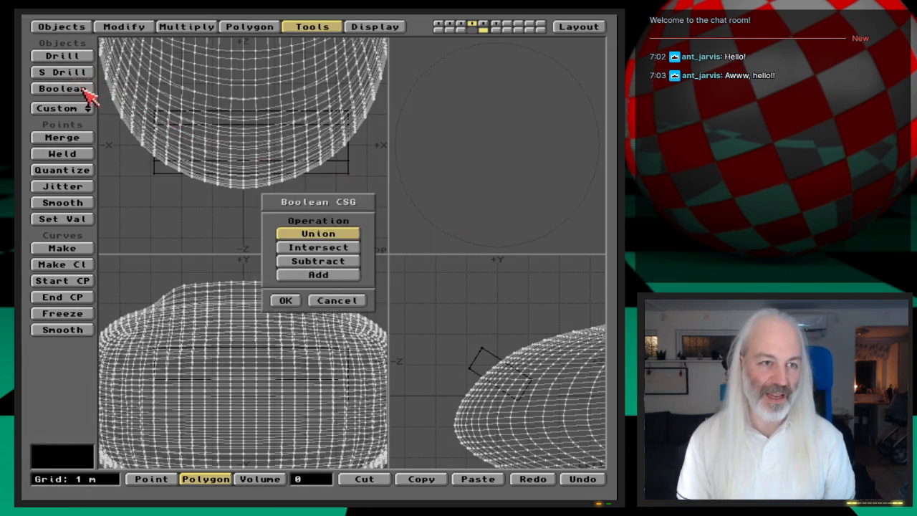
{"action": "left_click", "coordinate": [345, 251]}
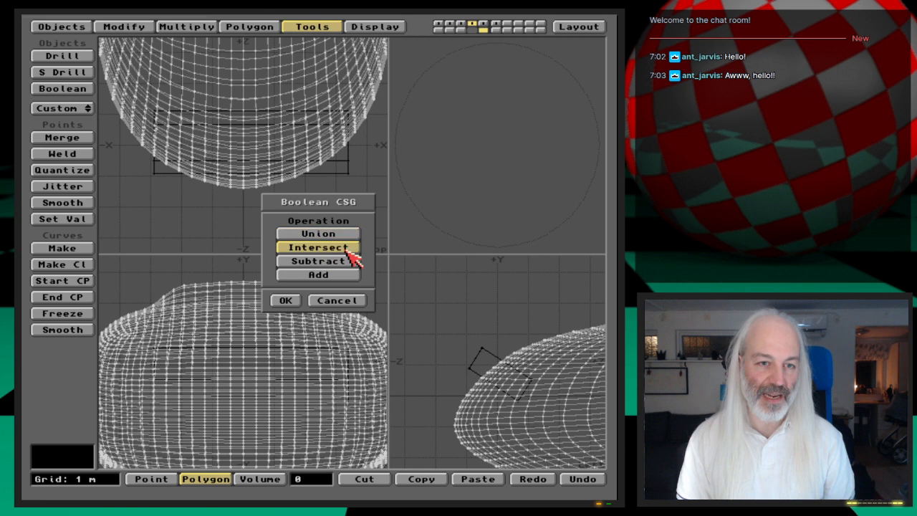
{"action": "left_click", "coordinate": [288, 300]}
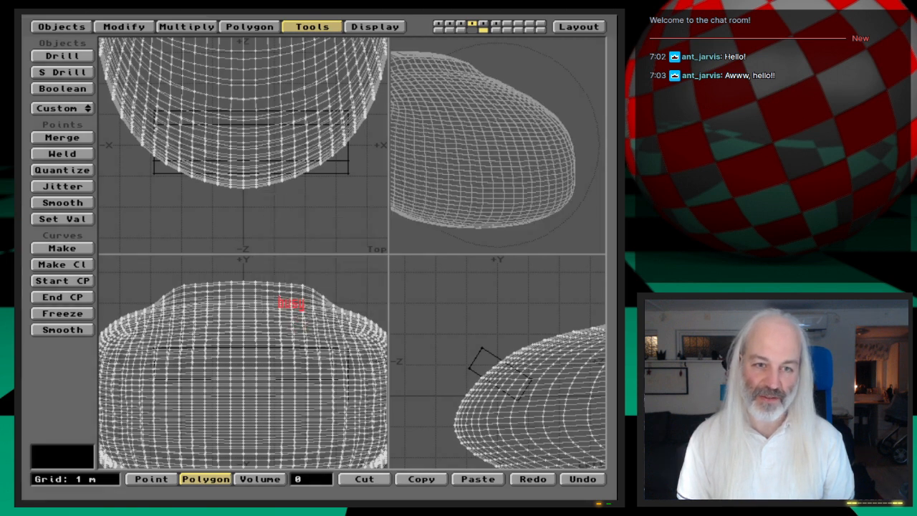
{"action": "left_click_drag", "start_coordinate": [574, 200], "coordinate": [548, 132]}
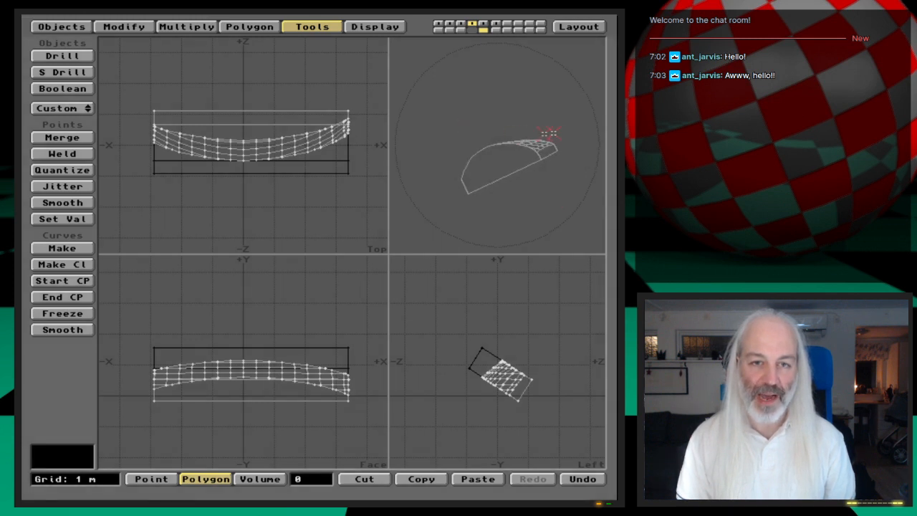
{"action": "left_click_drag", "start_coordinate": [510, 169], "coordinate": [442, 190]}
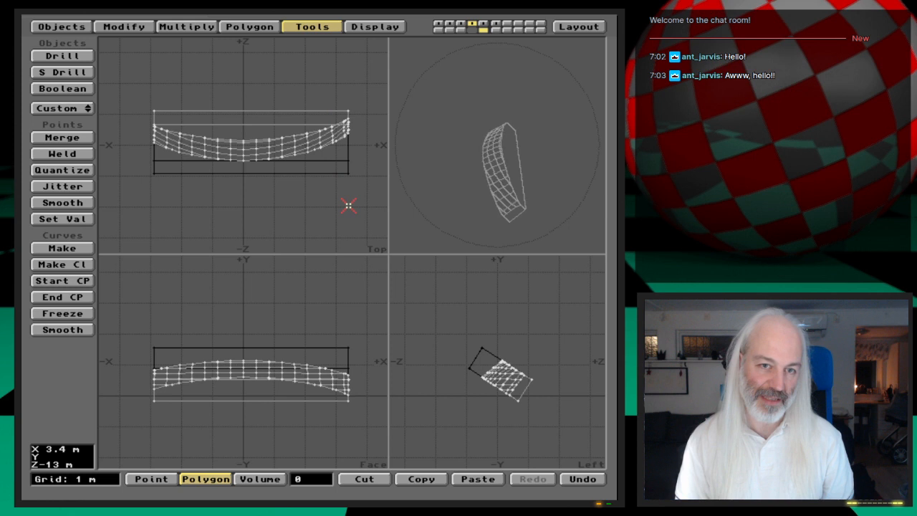
{"action": "key", "text": "u"}
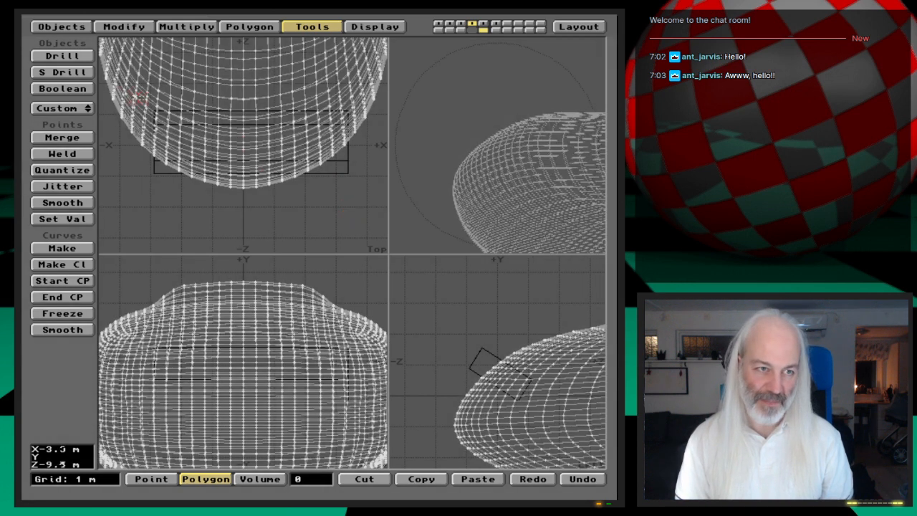
- Try a Boolean Subtract of the box from the shuttle, inspect the recess in the nose, and undo it
{"action": "left_click", "coordinate": [83, 87]}
{"action": "left_click", "coordinate": [333, 261]}
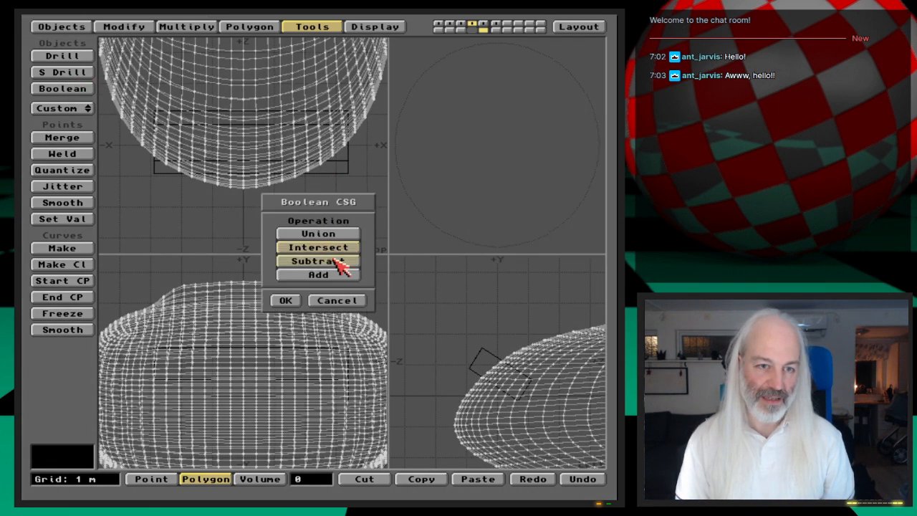
{"action": "left_click", "coordinate": [290, 300]}
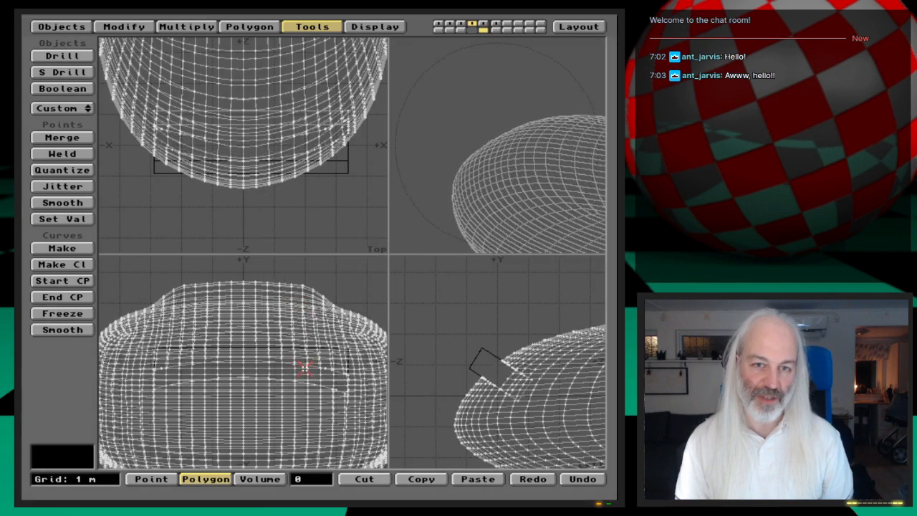
{"action": "left_click_drag", "start_coordinate": [413, 190], "coordinate": [478, 223]}
{"action": "key", "text": "u"}
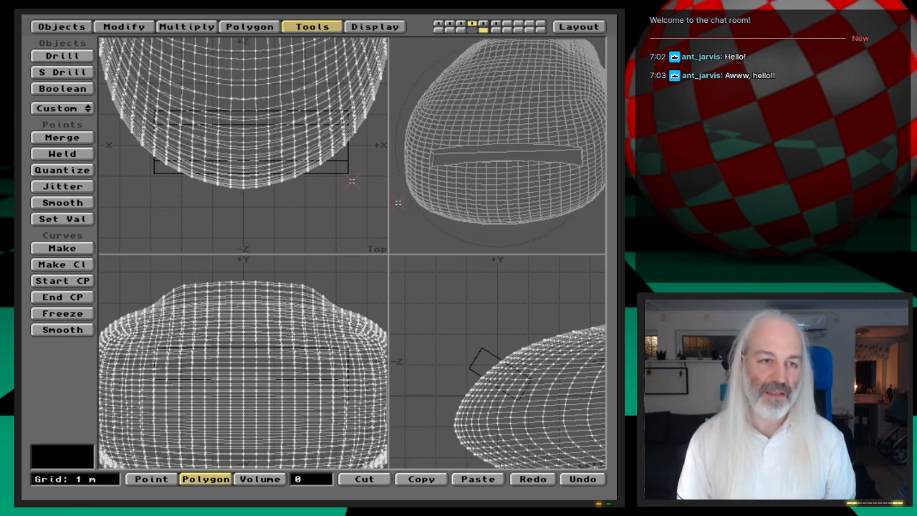
- Try a Boolean Add of the box to the shuttle, inspect the nose from the side, and undo it
{"action": "left_click", "coordinate": [86, 89]}
{"action": "left_click", "coordinate": [294, 275]}
{"action": "left_click", "coordinate": [287, 300]}
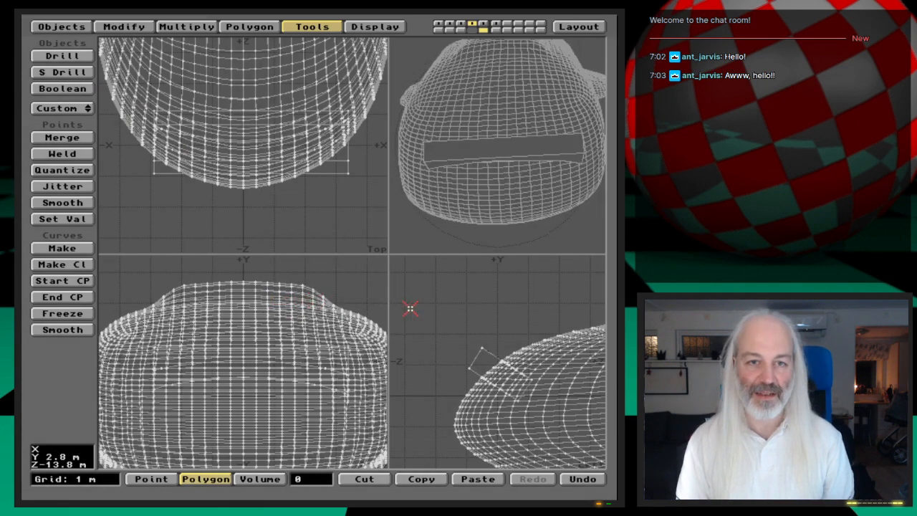
{"action": "left_click_drag", "start_coordinate": [552, 194], "coordinate": [536, 229]}
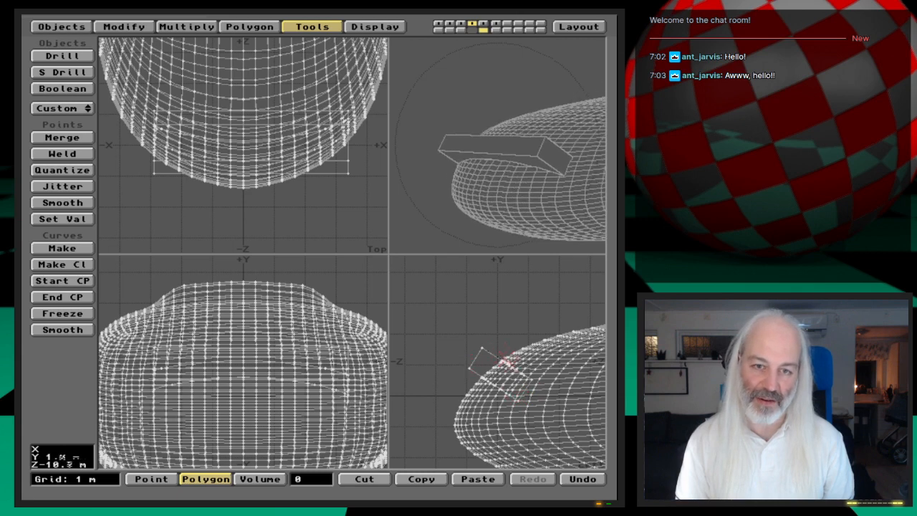
{"action": "key", "text": "u"}
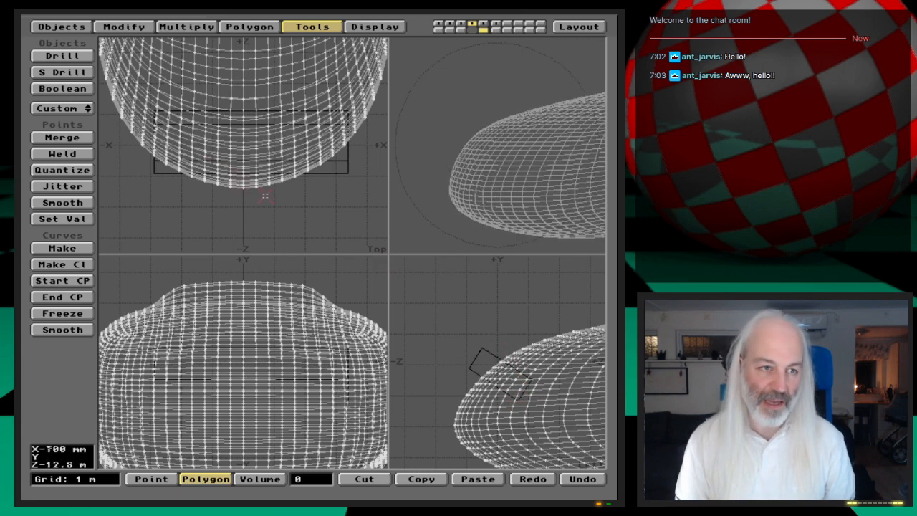
- Repeat the Boolean Union of shuttle and box, inspect it without the background layer, and undo it
{"action": "left_click", "coordinate": [76, 86]}
{"action": "left_click", "coordinate": [287, 235]}
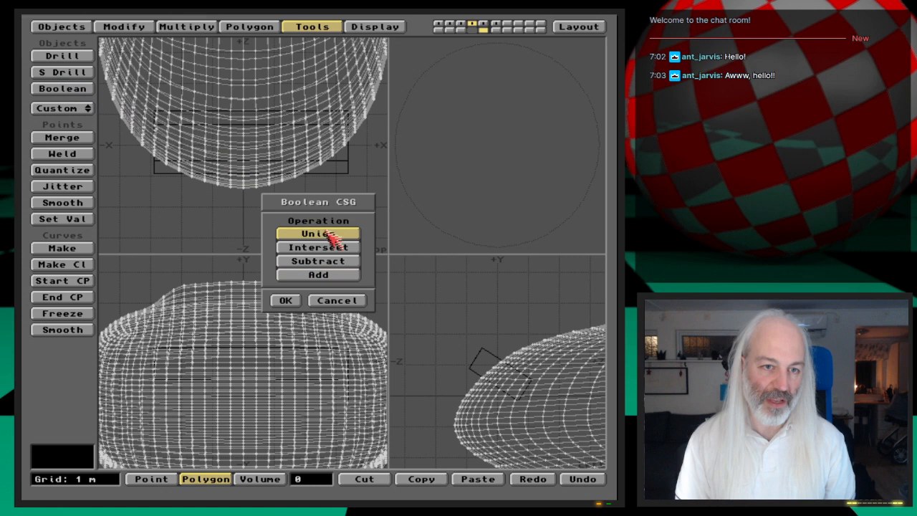
{"action": "left_click", "coordinate": [282, 302]}
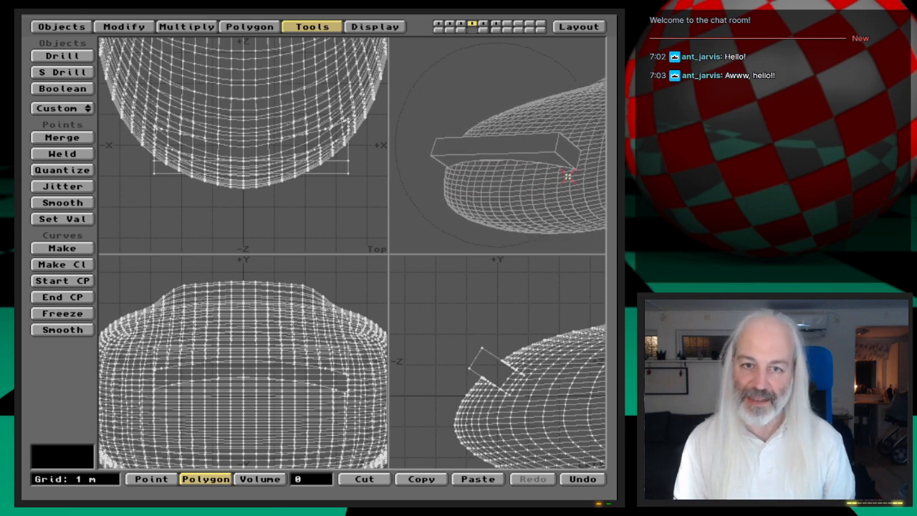
{"action": "left_click_drag", "start_coordinate": [572, 166], "coordinate": [586, 207]}
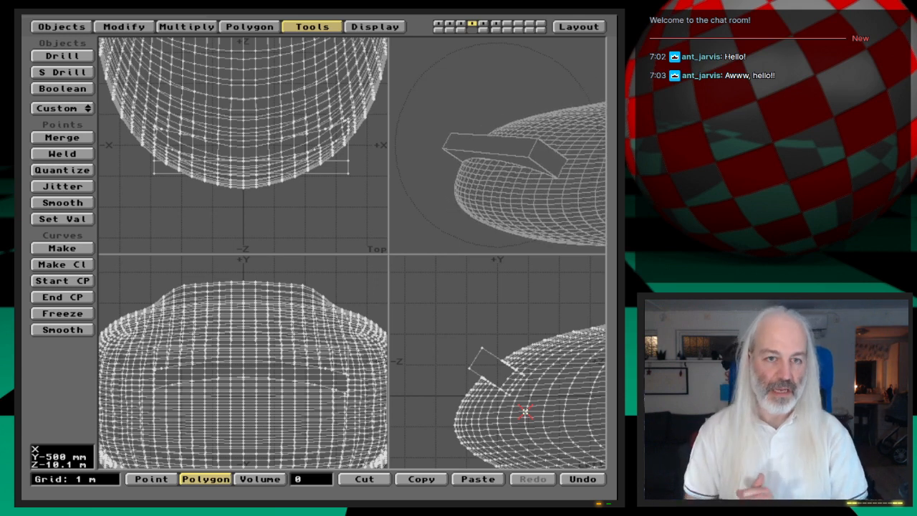
{"action": "key", "text": "u"}
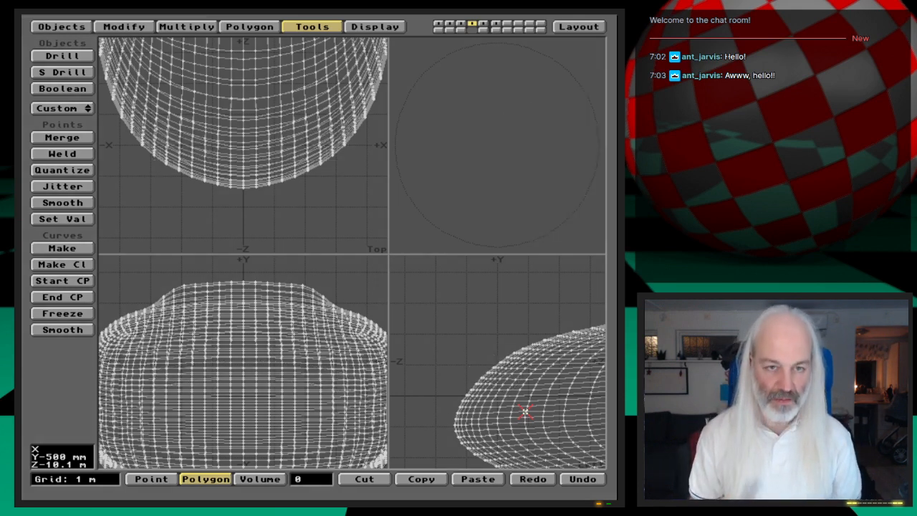
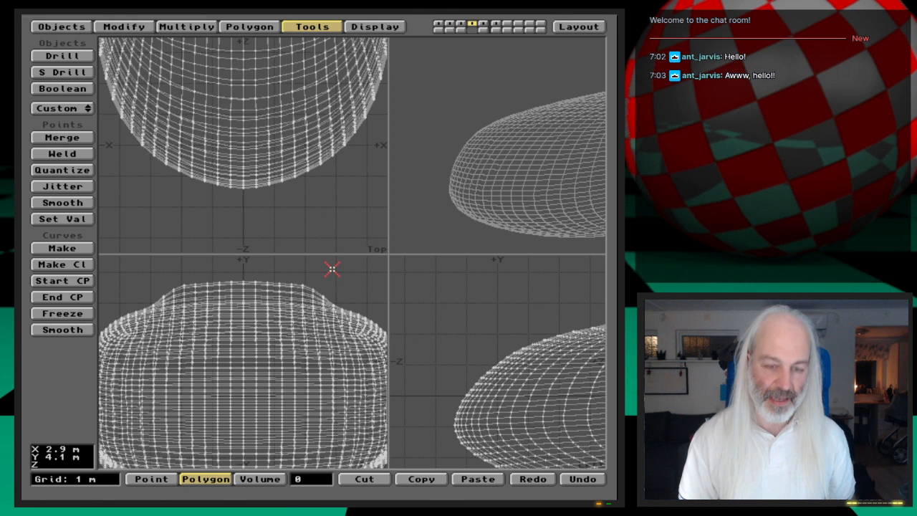
{"action": "key", "text": "ctrl+o"}
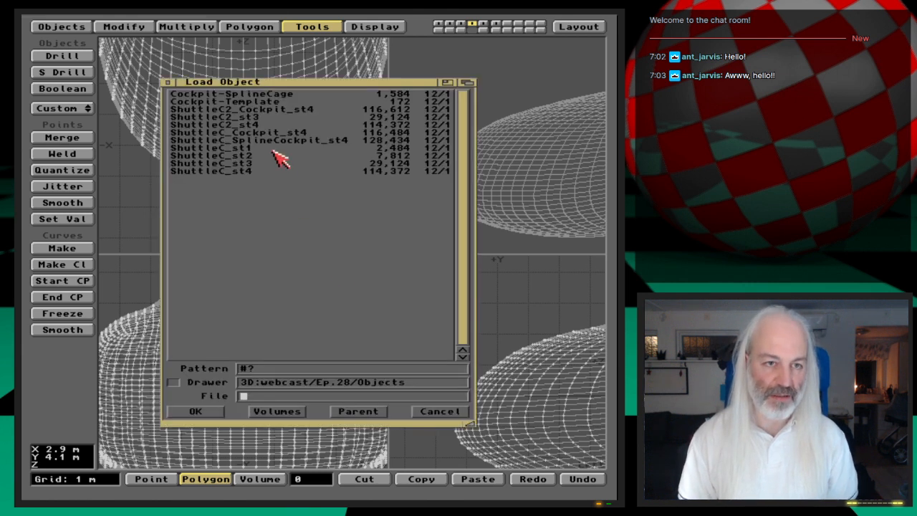
{"action": "double_click", "coordinate": [277, 110]}
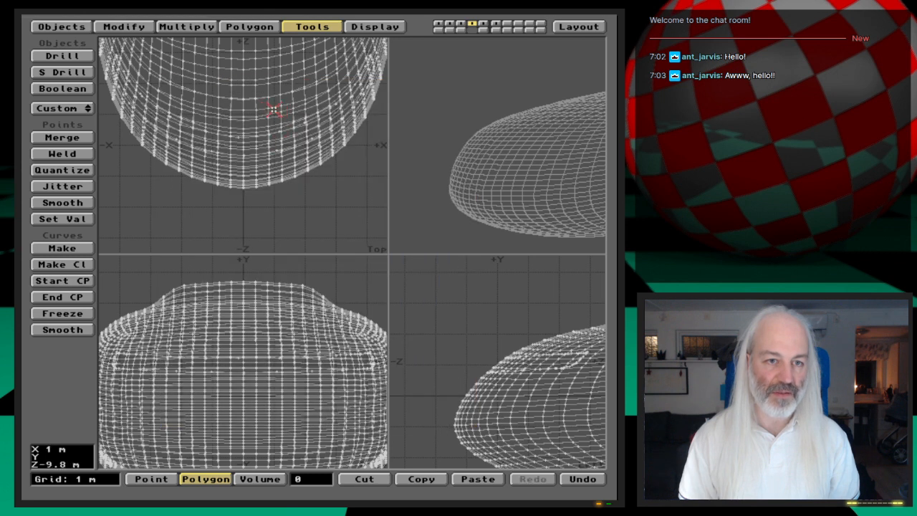
{"action": "key", "text": "a"}
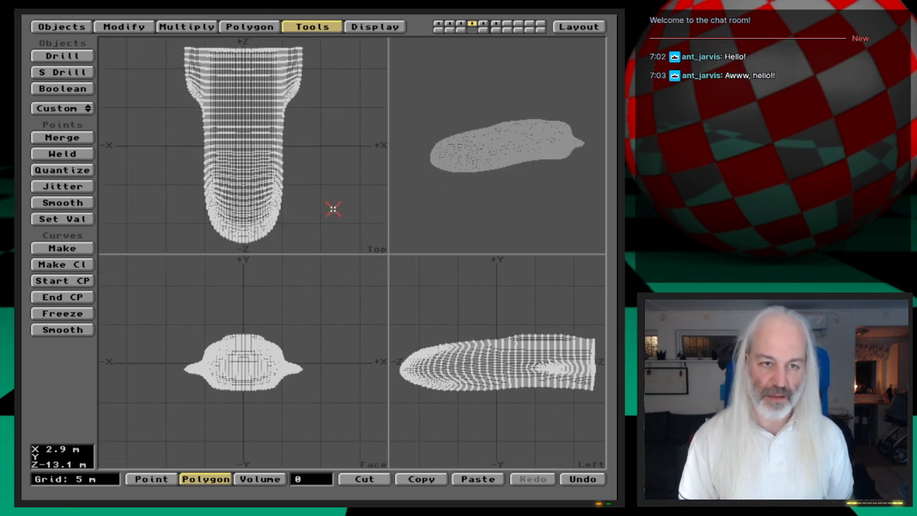
- Delete everything in the current layer and load the object ShuttleC2_Cockpit_st4 into it
{"action": "key", "text": "x"}
{"action": "key", "text": "l"}
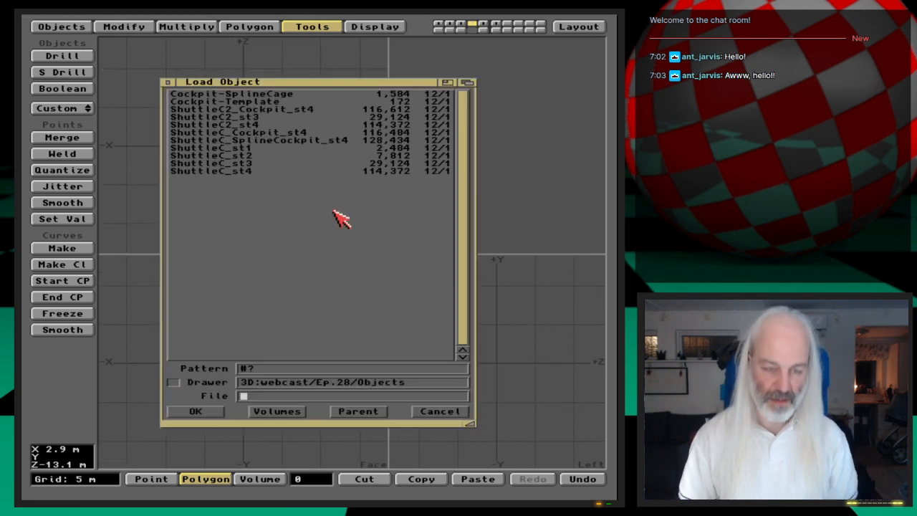
{"action": "double_click", "coordinate": [284, 109]}
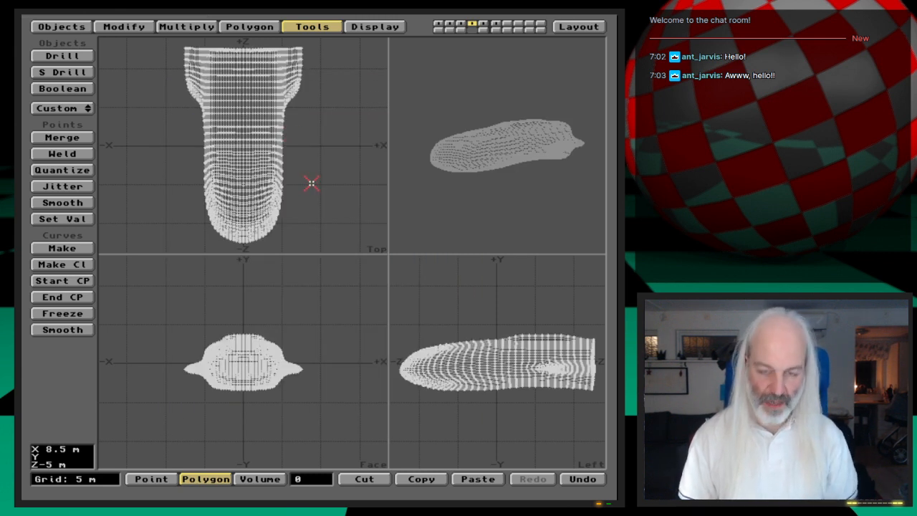
{"action": "key", "text": "period"}
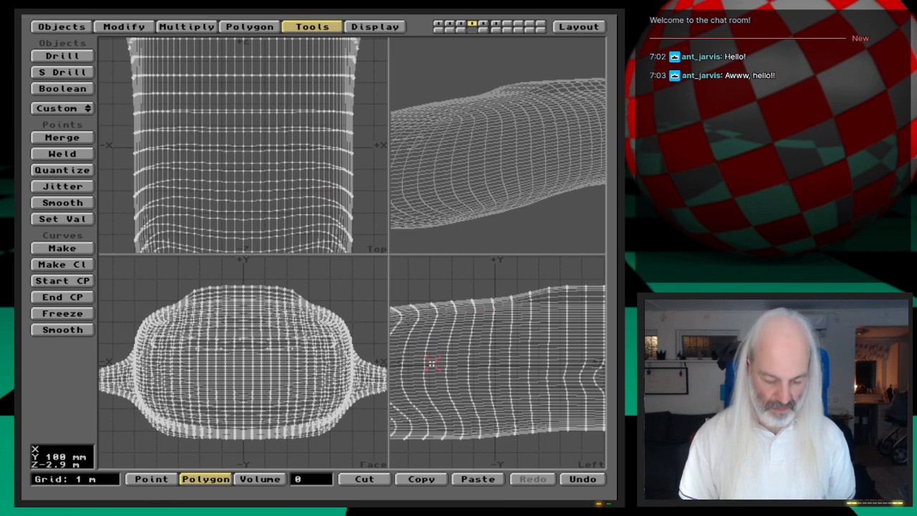
{"action": "key", "text": "g"}
{"action": "key", "text": "g"}
{"action": "key", "text": "g"}
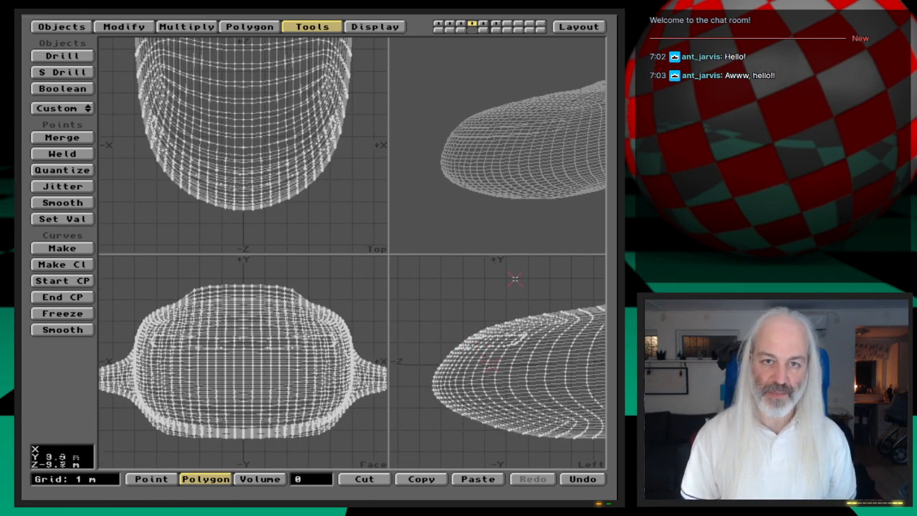
- Switch to Layout and load the object ShuttleC2_Cockpit_st4 from the Objects drawer of Ep.28
{"action": "left_click", "coordinate": [579, 27]}
{"action": "left_click", "coordinate": [108, 26]}
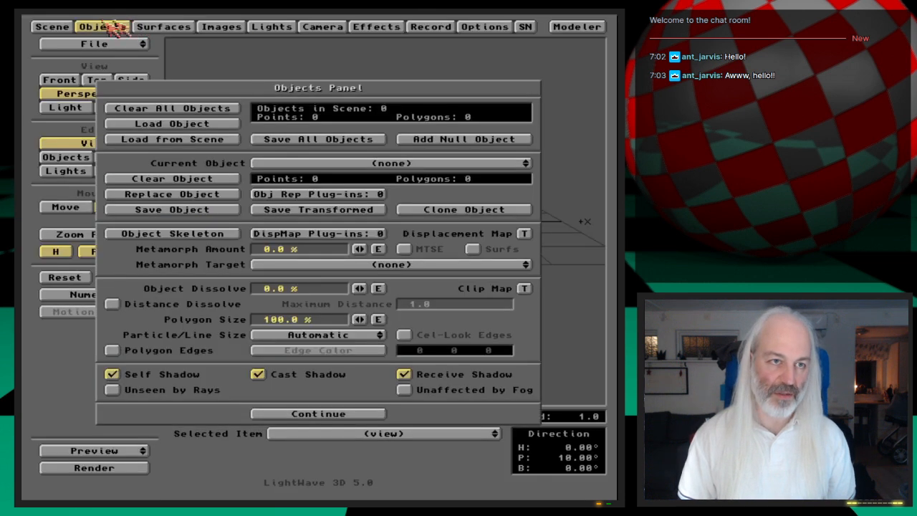
{"action": "left_click", "coordinate": [230, 126]}
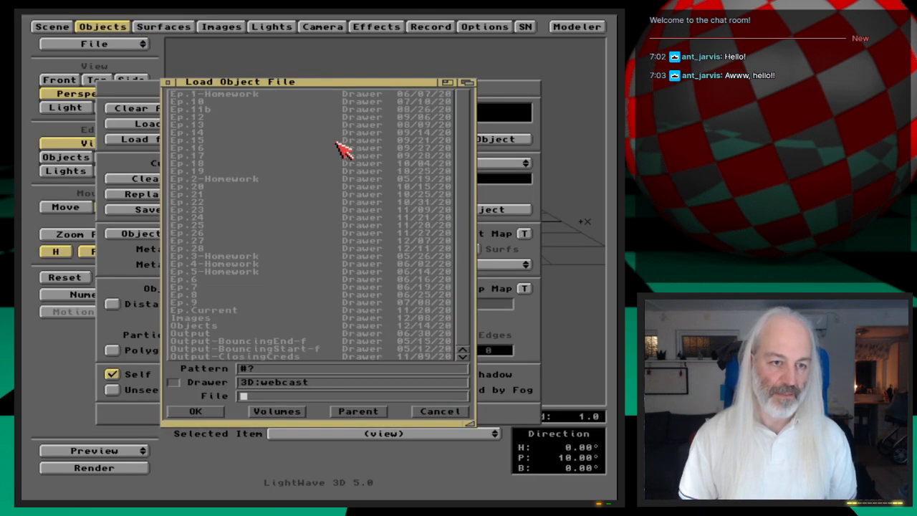
{"action": "double_click", "coordinate": [209, 249]}
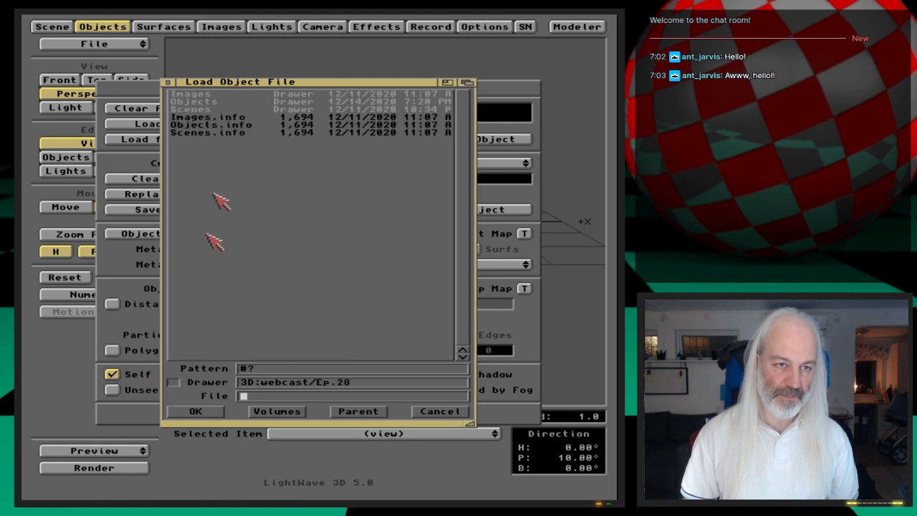
{"action": "double_click", "coordinate": [218, 102]}
{"action": "double_click", "coordinate": [297, 111]}
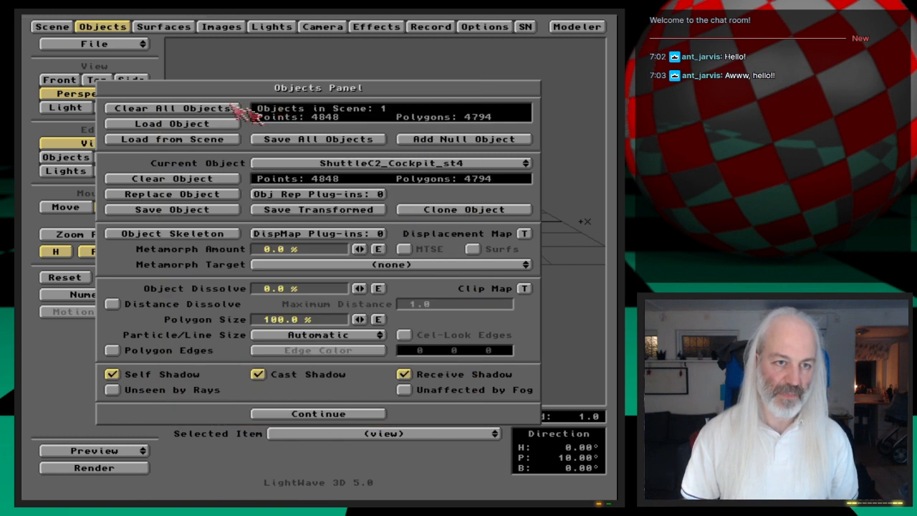
- View the scene through the camera, move the camera closer to the shuttle's nose, and render a test frame
{"action": "left_click", "coordinate": [108, 27]}
{"action": "left_click", "coordinate": [140, 109]}
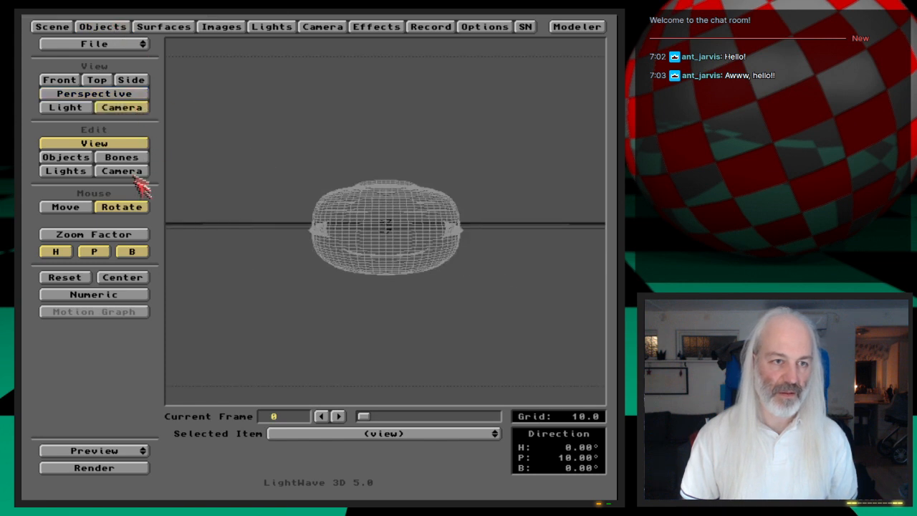
{"action": "left_click", "coordinate": [140, 172]}
{"action": "mouse_move", "coordinate": [373, 313]}
{"action": "left_mouse_down"}
{"action": "mouse_move", "coordinate": [372, 290]}
{"action": "mouse_move", "coordinate": [367, 313]}
{"action": "left_mouse_up"}
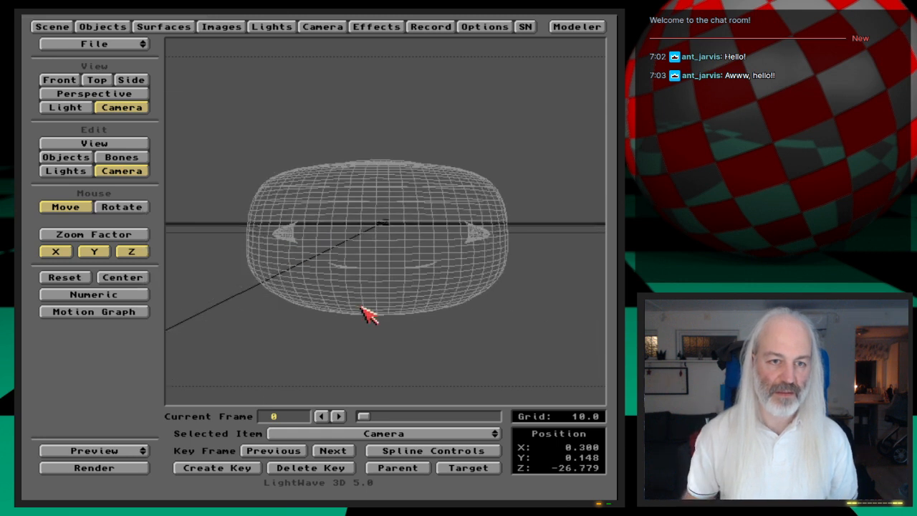
{"action": "key", "text": "F9"}
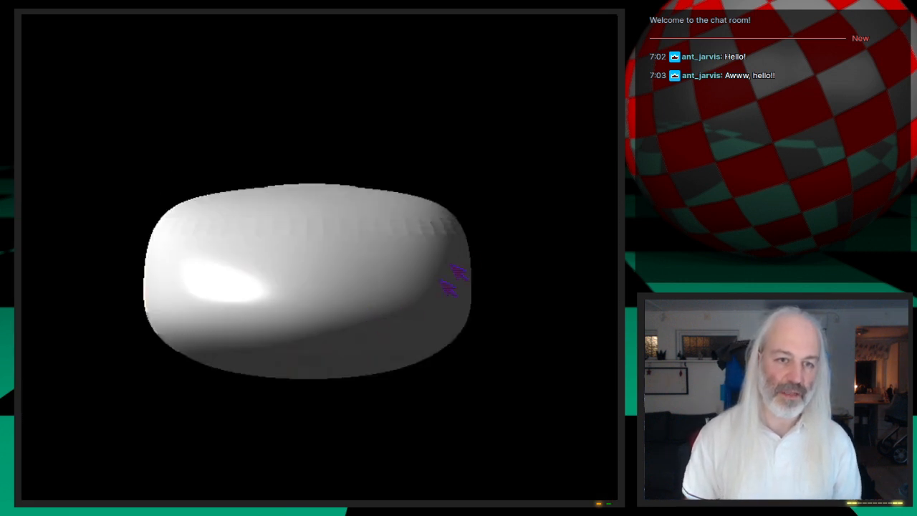
{"action": "key", "text": "Escape"}
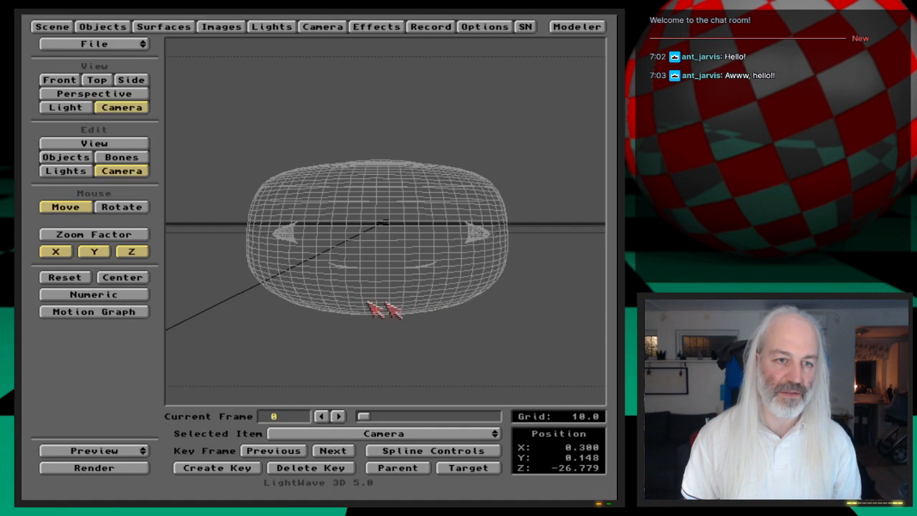
- Reposition the camera to look down on the nose from a front corner, rotate it to heading 20.40° and pitch 17.00°, and create a key
{"action": "left_click_drag", "start_coordinate": [390, 281], "coordinate": [255, 119]}
{"action": "key", "text": "y"}
{"action": "key", "text": "Return"}
{"action": "key", "text": "Return"}
- Give the Shuttle-Cockpit surface a 50° max smoothing angle, 100% specular level and High glossiness
{"action": "left_click", "coordinate": [143, 26]}
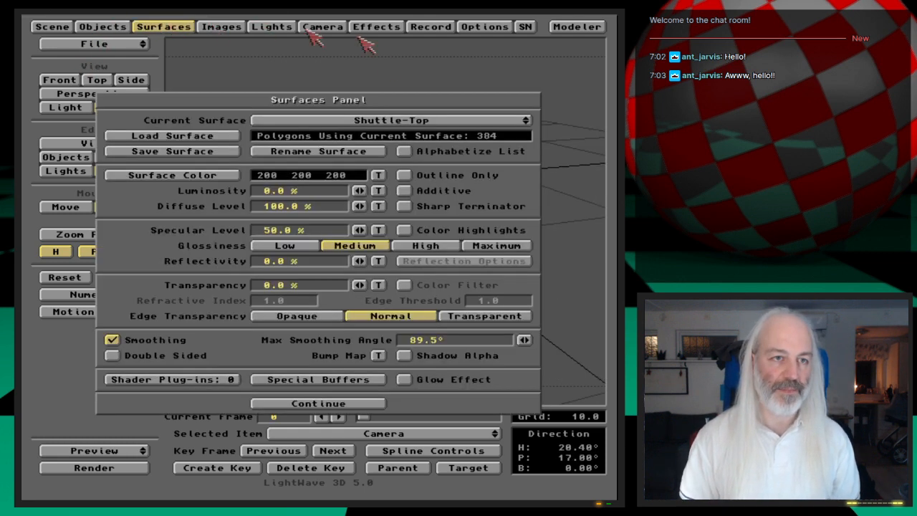
{"action": "left_click", "coordinate": [454, 120]}
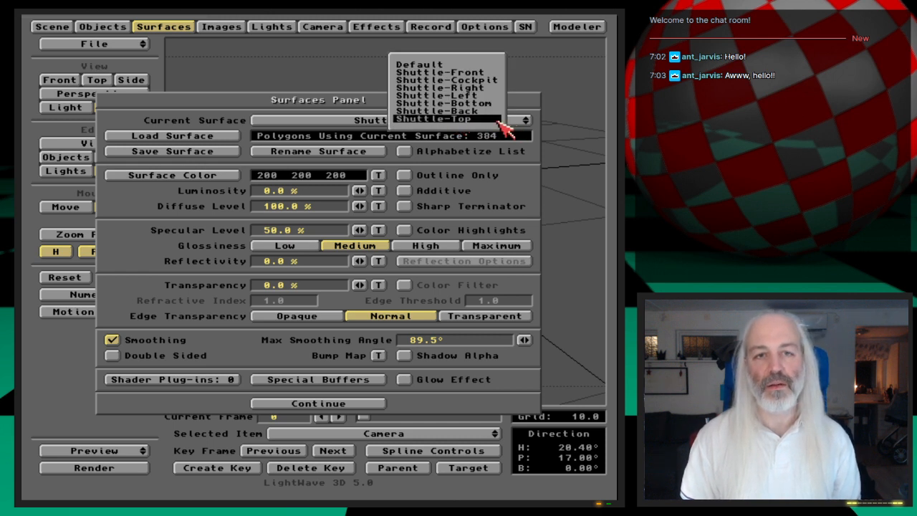
{"action": "left_click", "coordinate": [500, 81]}
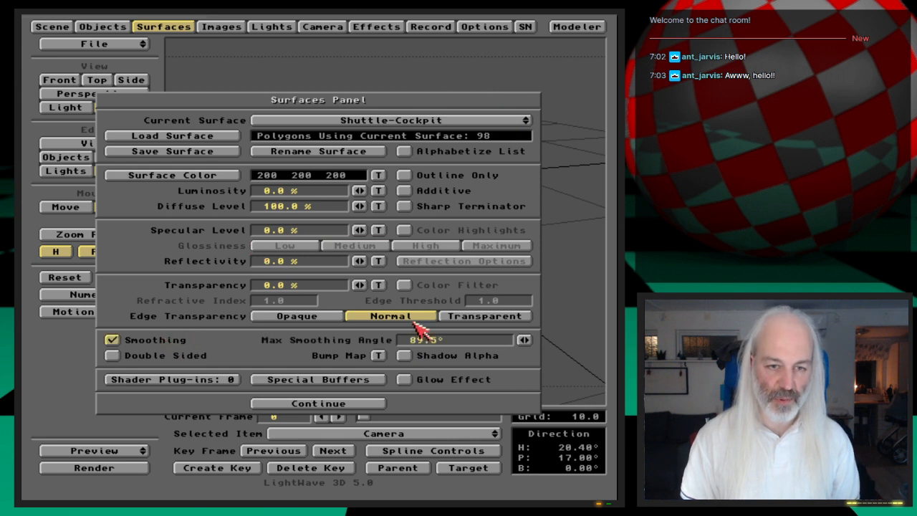
{"action": "left_click", "coordinate": [414, 341]}
{"action": "type", "text": "50"}
{"action": "key", "text": "Return"}
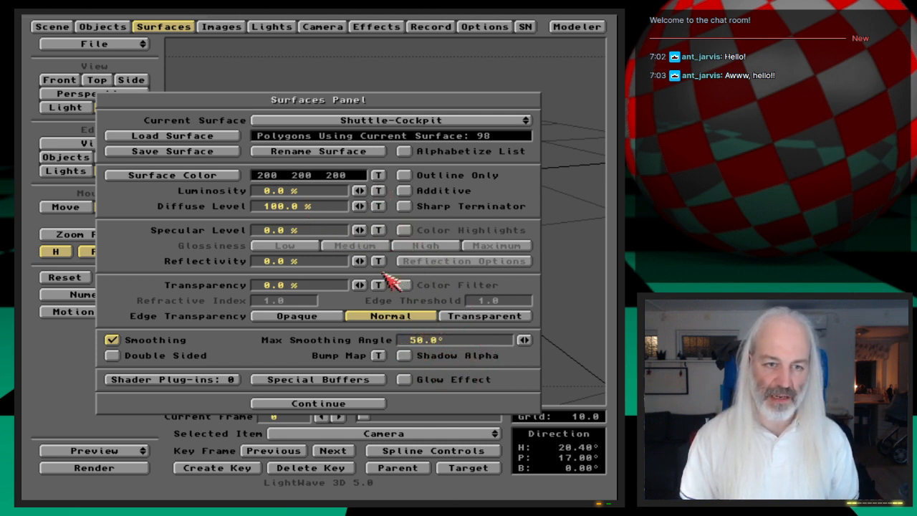
{"action": "left_click_drag", "start_coordinate": [359, 229], "coordinate": [403, 231]}
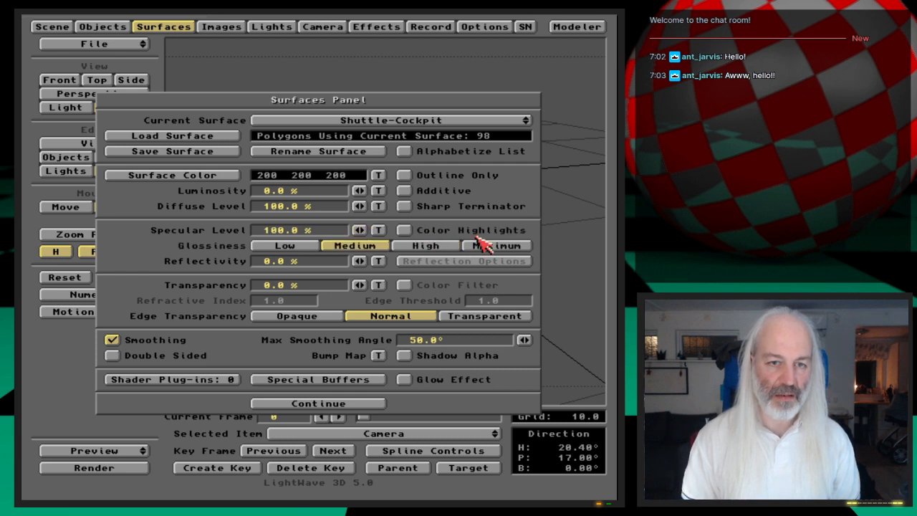
{"action": "left_click", "coordinate": [433, 245]}
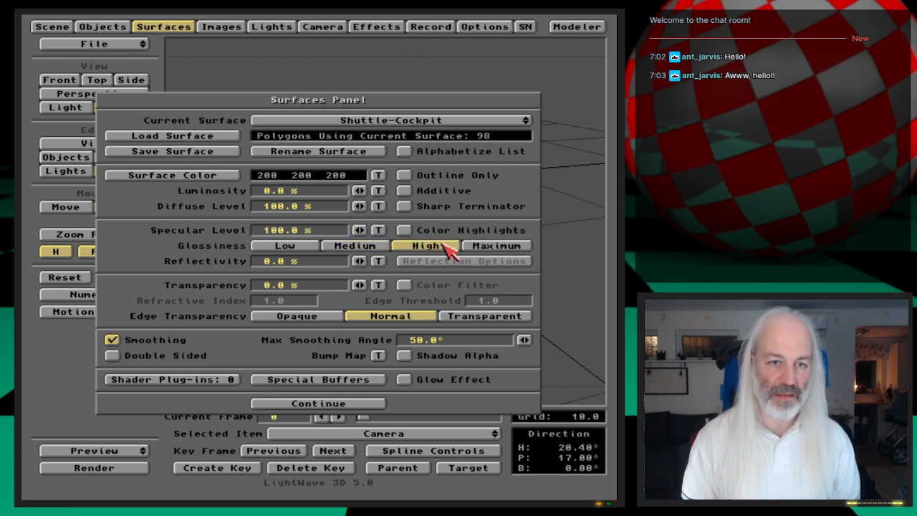
- Set the Shuttle-Cockpit surface color to 0, 22, 35, enable Color Highlights, and render a test frame
{"action": "left_click", "coordinate": [218, 177]}
{"action": "left_click_drag", "start_coordinate": [444, 231], "coordinate": [165, 244]}
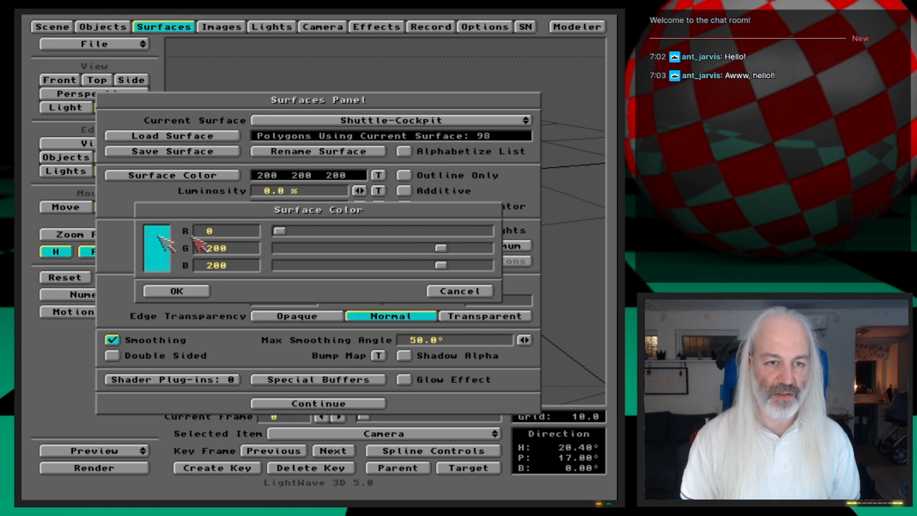
{"action": "left_click_drag", "start_coordinate": [441, 248], "coordinate": [299, 249]}
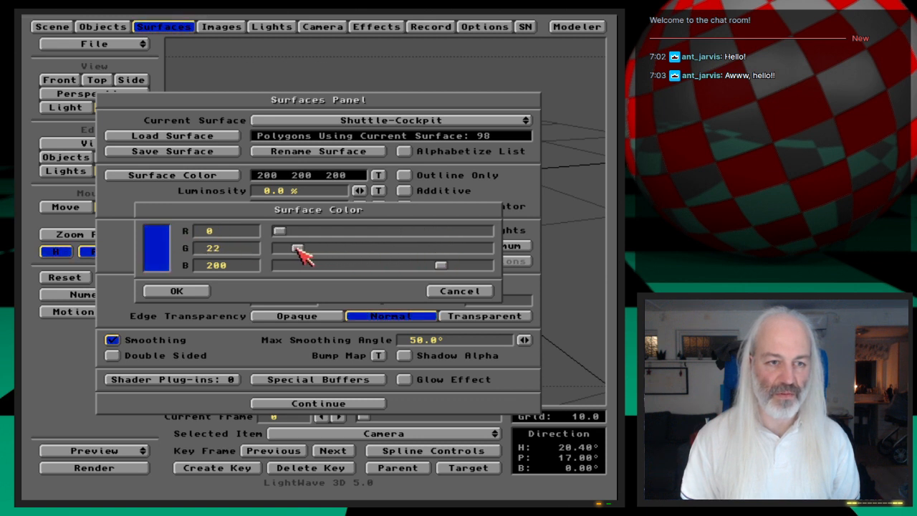
{"action": "left_click_drag", "start_coordinate": [439, 265], "coordinate": [313, 268]}
{"action": "left_click", "coordinate": [203, 292]}
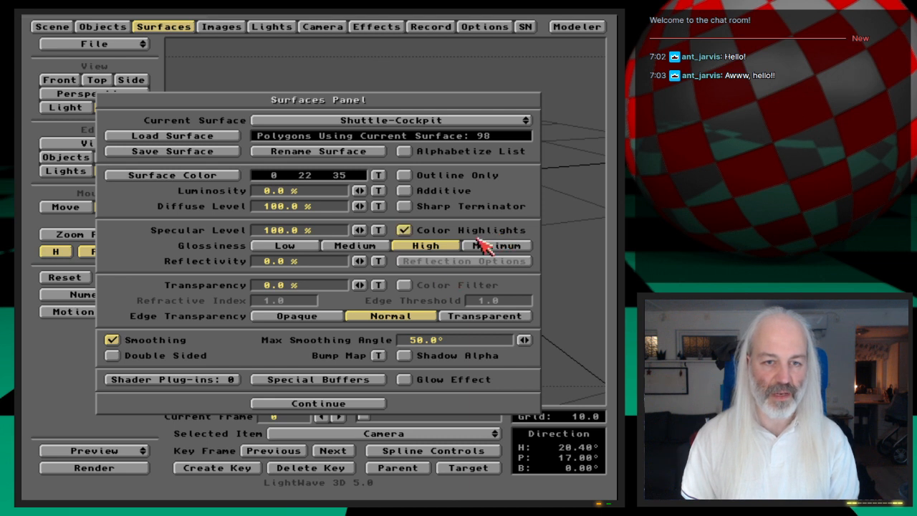
{"action": "key", "text": "F9"}
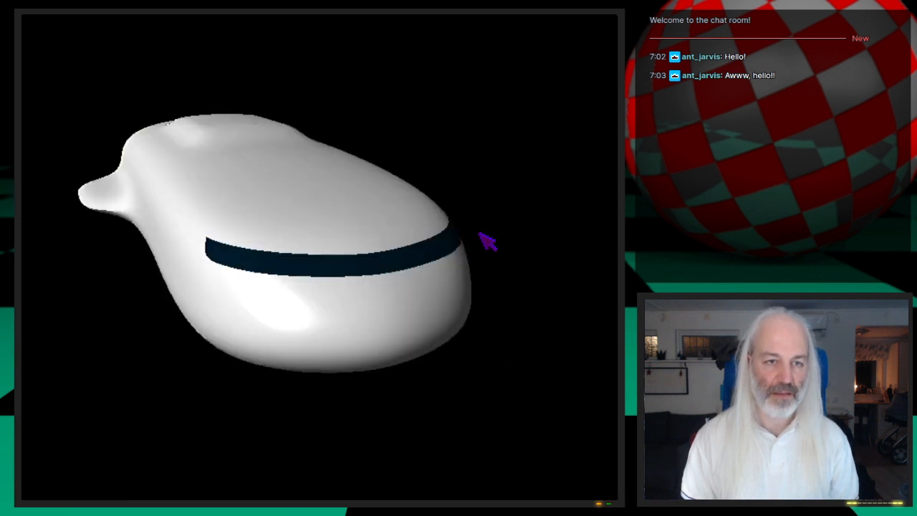
{"action": "left_click", "coordinate": [487, 243]}
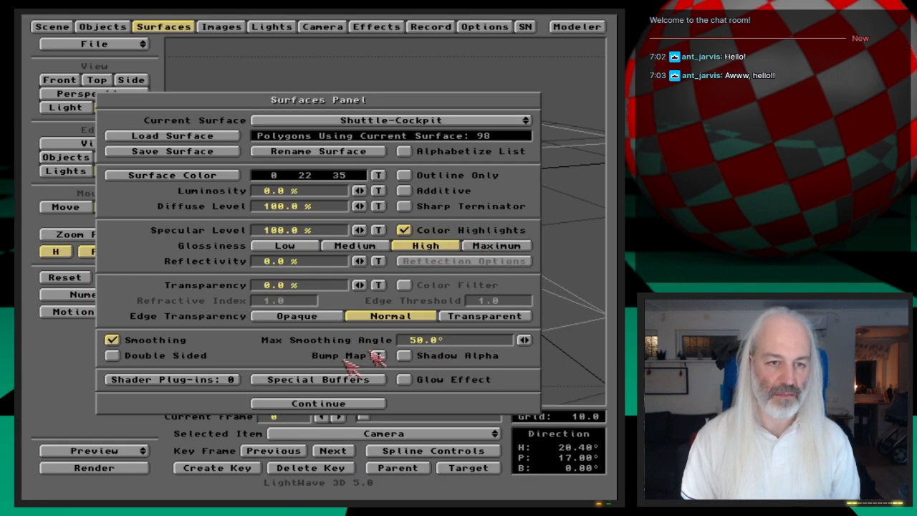
- Move and rotate the camera around to the shuttle's other side, to about X 15.6, Y 3.3, Z -24.5, and render a test frame
{"action": "left_click", "coordinate": [331, 402]}
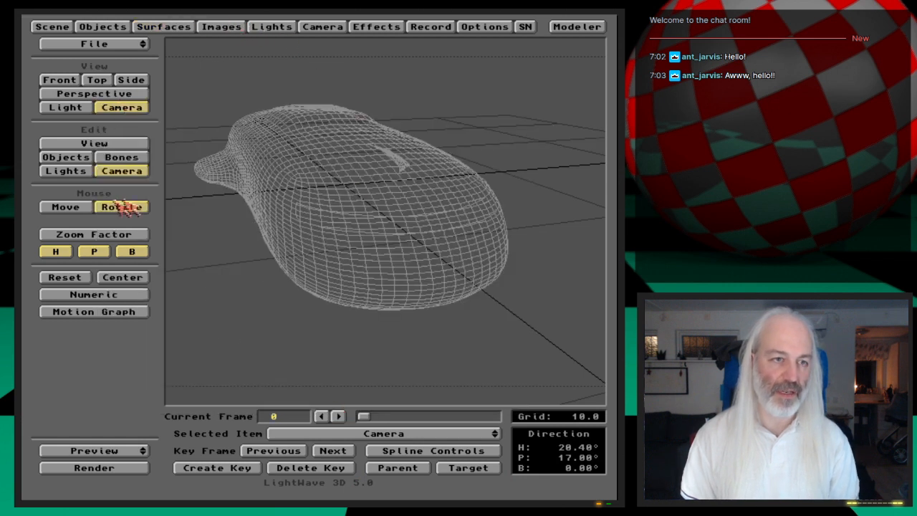
{"action": "left_click", "coordinate": [82, 208]}
{"action": "left_click_drag", "start_coordinate": [253, 207], "coordinate": [326, 215]}
{"action": "key", "text": "space"}
{"action": "left_click_drag", "start_coordinate": [360, 280], "coordinate": [338, 219]}
{"action": "key", "text": "space"}
{"action": "mouse_move", "coordinate": [364, 280]}
{"action": "right_mouse_down"}
{"action": "mouse_move", "coordinate": [365, 308]}
{"action": "mouse_move", "coordinate": [368, 282]}
{"action": "right_mouse_up"}
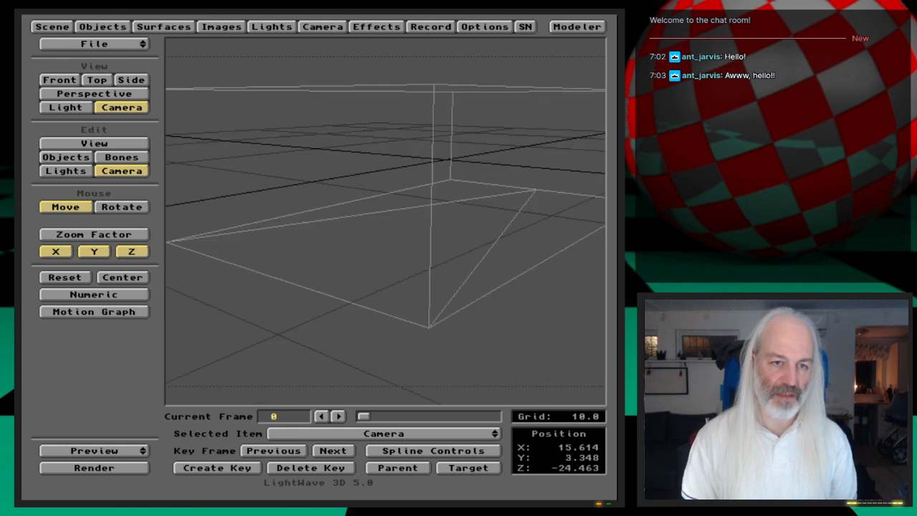
{"action": "key", "text": "F9"}
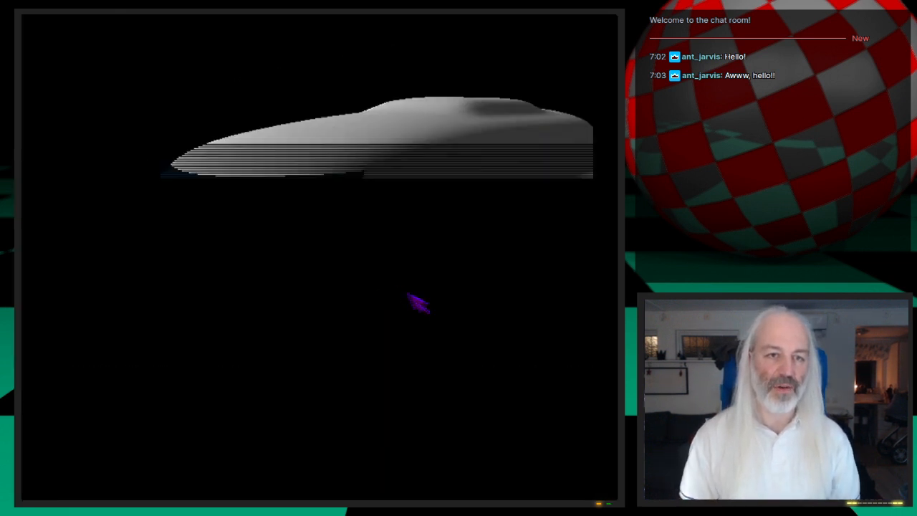
{"action": "key", "text": "Escape"}
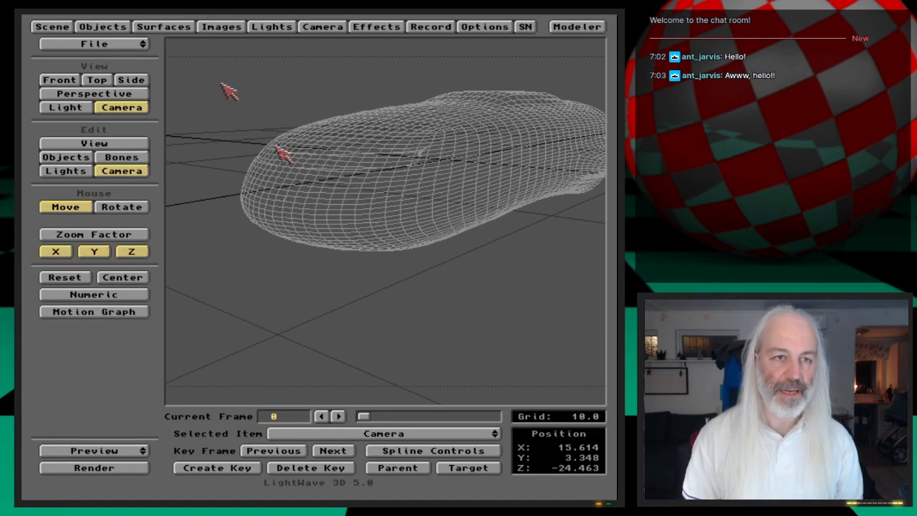
- Save all objects in the scene to store the shuttle's new surface settings
{"action": "left_click", "coordinate": [104, 27]}
{"action": "left_click", "coordinate": [361, 141]}
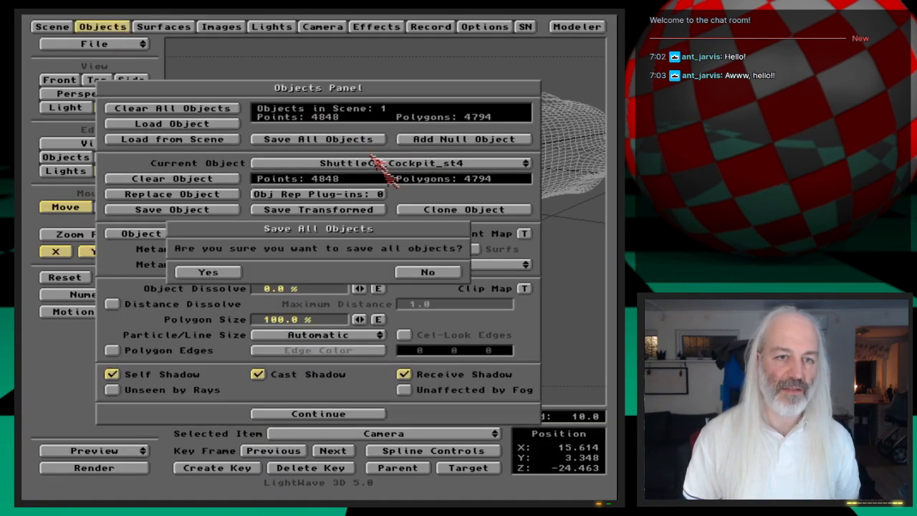
{"action": "left_click", "coordinate": [229, 270]}
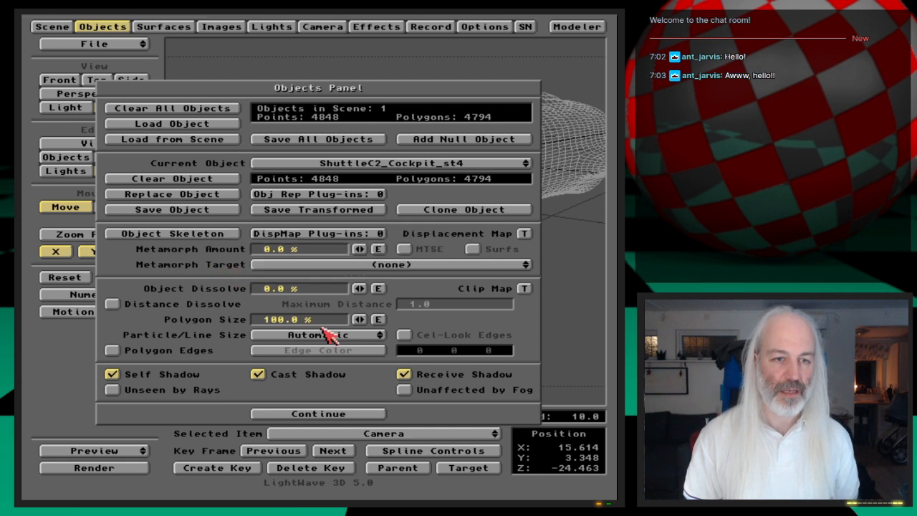
{"action": "left_click", "coordinate": [101, 27]}
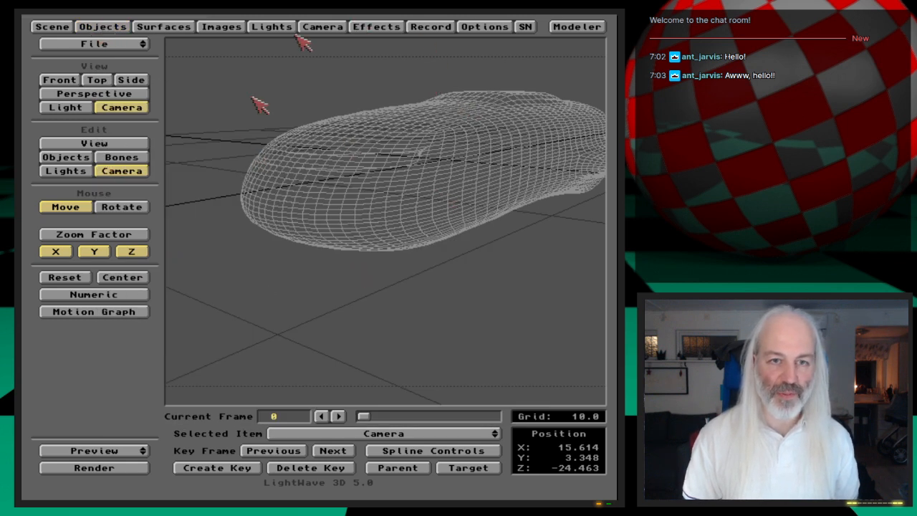
- Return to Modeler, begin a new project discarding everything, and import ShuttleC2_Cockpit_st4 from Layout
{"action": "left_click", "coordinate": [576, 26]}
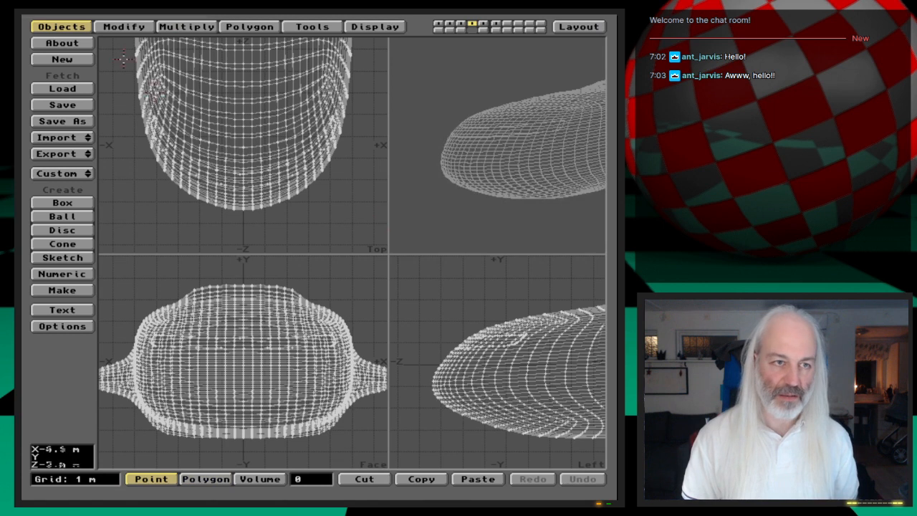
{"action": "left_click", "coordinate": [78, 59]}
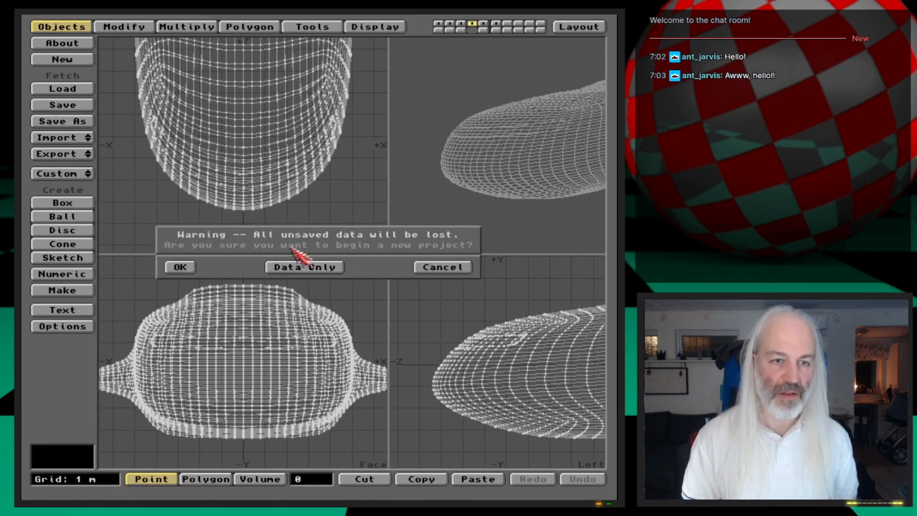
{"action": "left_click", "coordinate": [189, 265]}
{"action": "left_click", "coordinate": [68, 137]}
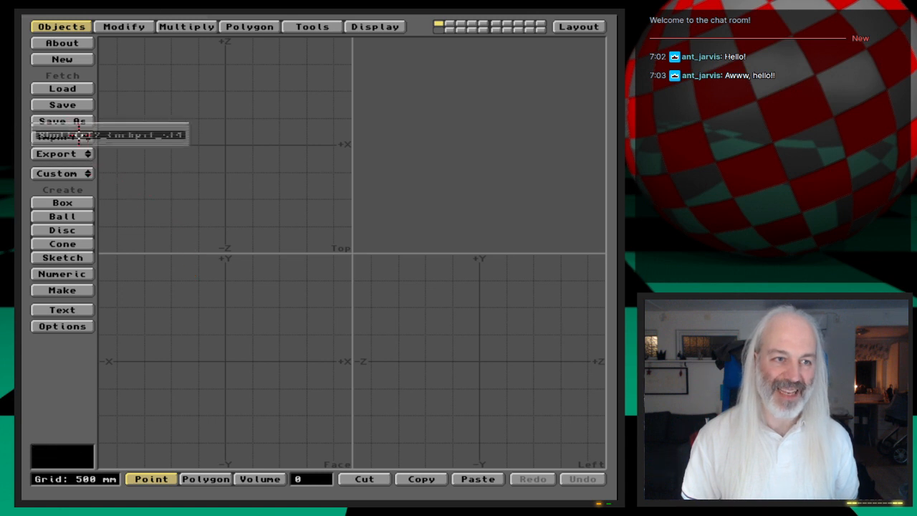
{"action": "left_click", "coordinate": [78, 135]}
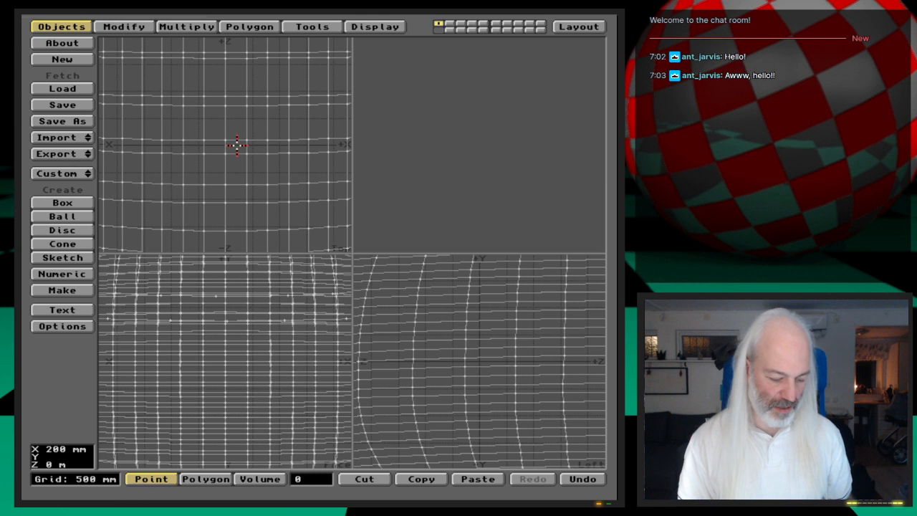
- Lasso-select the polygons along the lower front underside of the shuttle in the Left view, using Polygon mode
{"action": "key", "text": "a"}
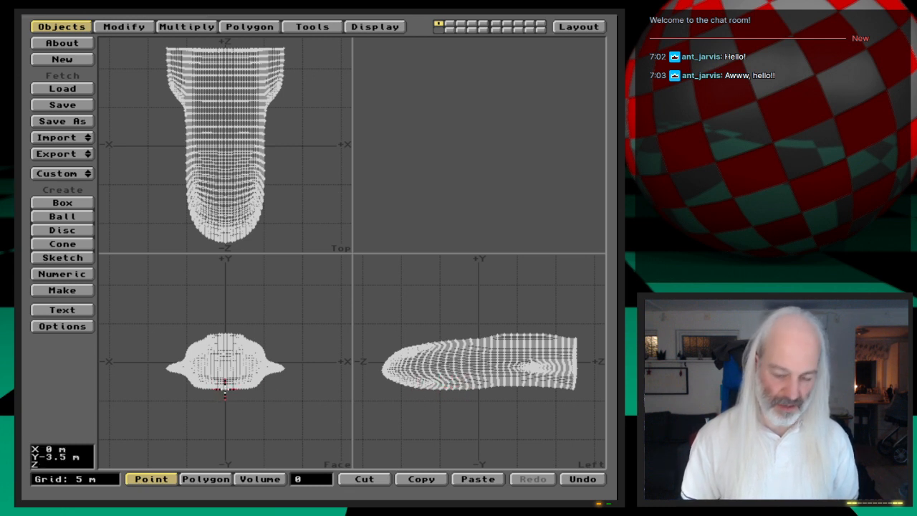
{"action": "key", "text": "g"}
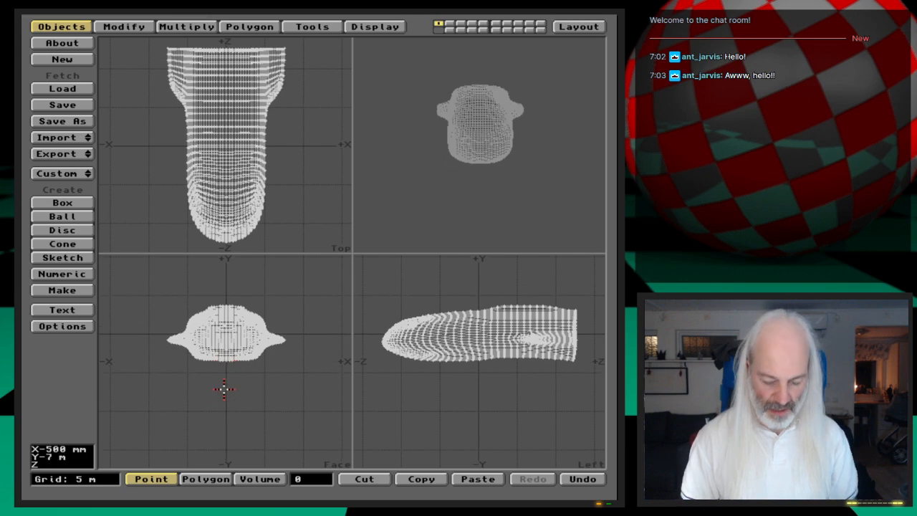
{"action": "key", "text": "period"}
{"action": "key", "text": "period"}
{"action": "key", "text": "period"}
{"action": "left_click_drag", "start_coordinate": [497, 238], "coordinate": [497, 138]}
{"action": "key", "text": "Left"}
{"action": "key", "text": "Left"}
{"action": "key", "text": "Left"}
{"action": "key", "text": "Left"}
{"action": "key", "text": "Left"}
{"action": "key", "text": "Left"}
{"action": "key", "text": "Left"}
{"action": "key", "text": "Left"}
{"action": "key", "text": "Left"}
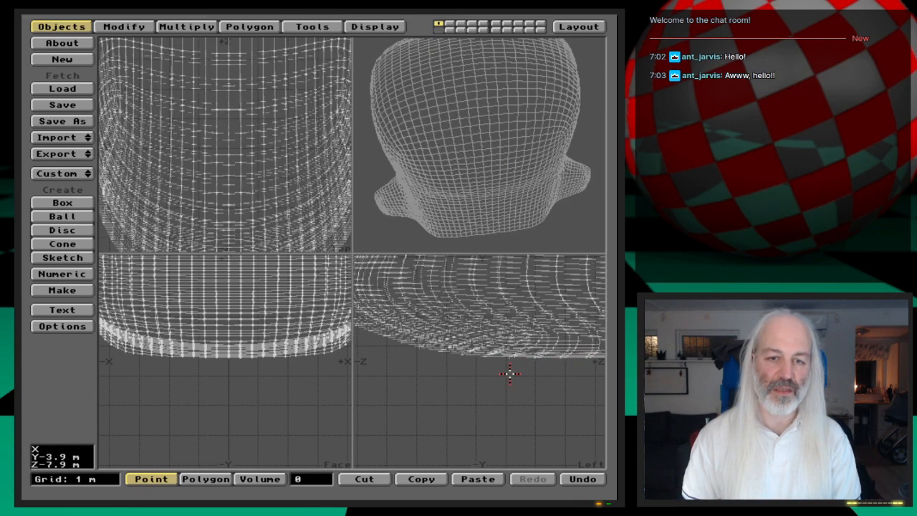
{"action": "key", "text": "Right"}
{"action": "key", "text": "Right"}
{"action": "key", "text": "Right"}
{"action": "key", "text": "Right"}
{"action": "key", "text": "Right"}
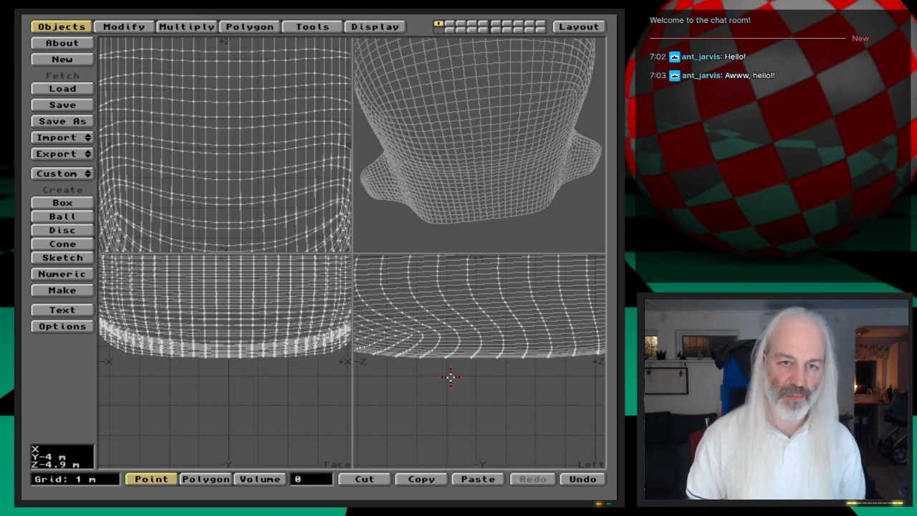
{"action": "key", "text": "space"}
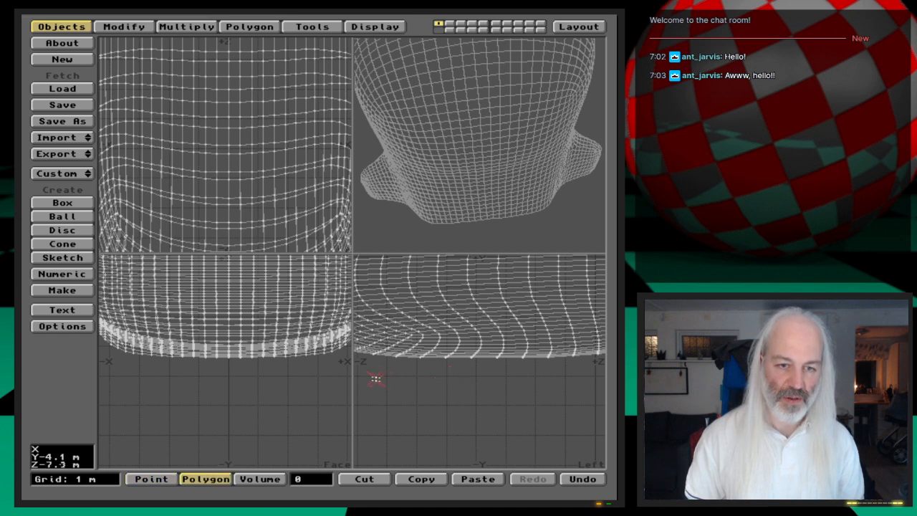
{"action": "left_click_drag", "start_coordinate": [396, 313], "coordinate": [493, 313]}
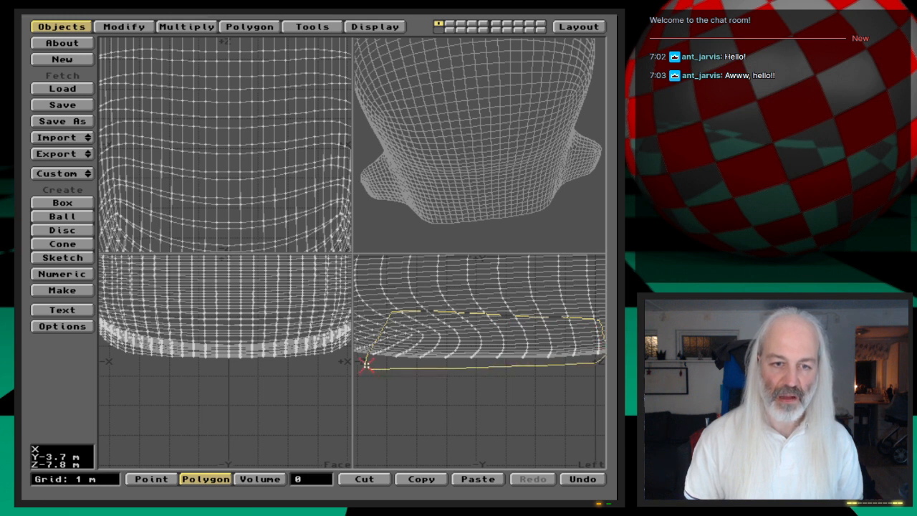
{"action": "right_click_drag", "start_coordinate": [366, 363], "coordinate": [366, 365]}
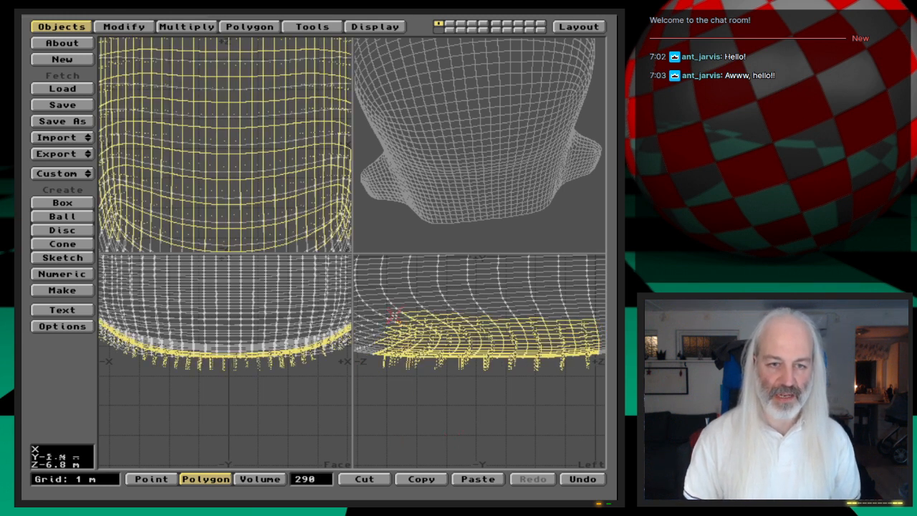
- Deselect all the polygons selected along the underside of the mesh
{"action": "left_click_drag", "start_coordinate": [394, 320], "coordinate": [478, 317]}
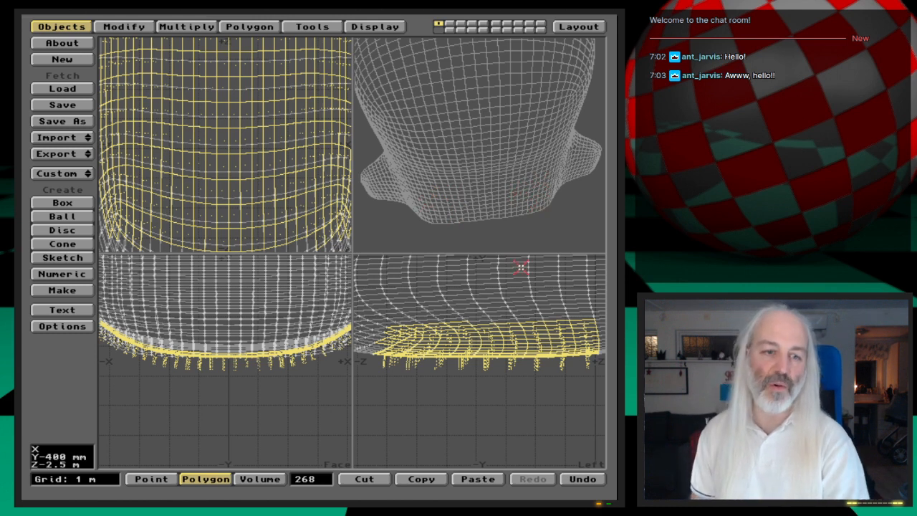
{"action": "left_click", "coordinate": [326, 480]}
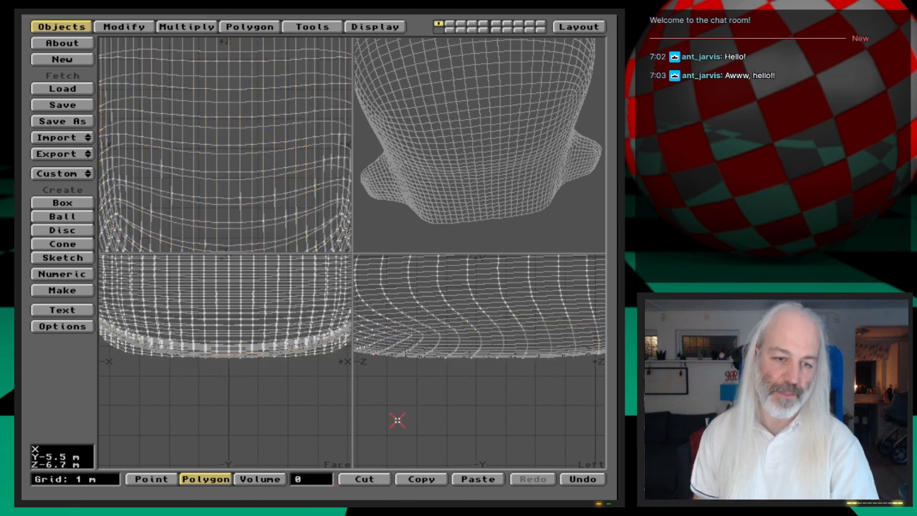
- Select the polygons along the whole lower part of the mesh in the side view, hide all the others, and clear the selection
{"action": "key", "text": "comma"}
{"action": "key", "text": "comma"}
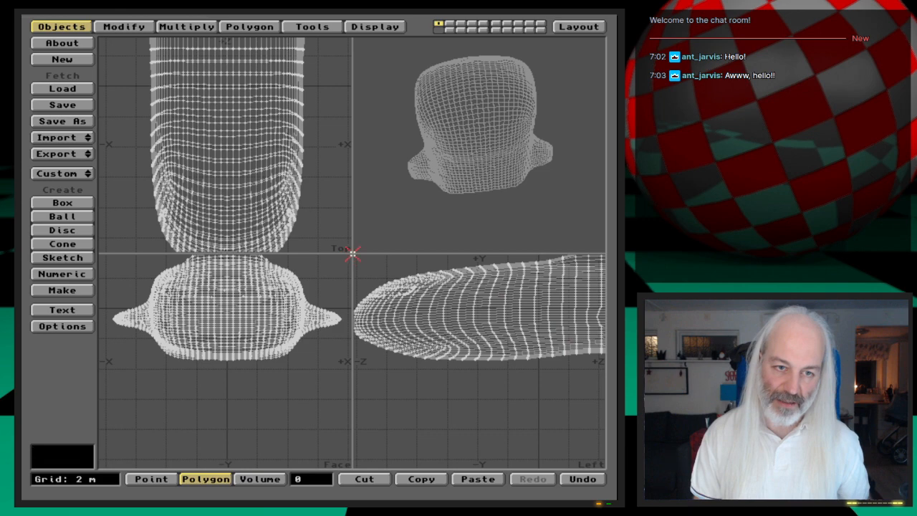
{"action": "left_click_drag", "start_coordinate": [351, 252], "coordinate": [154, 251]}
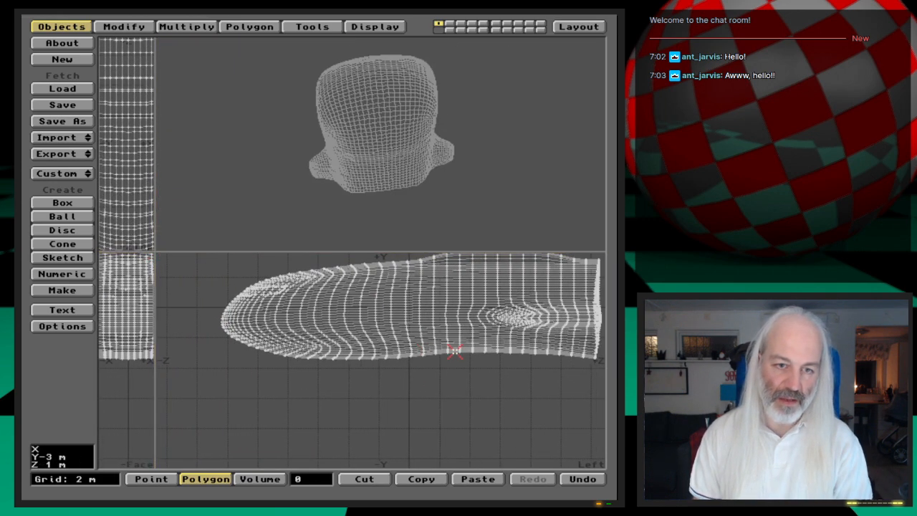
{"action": "key", "text": "Up"}
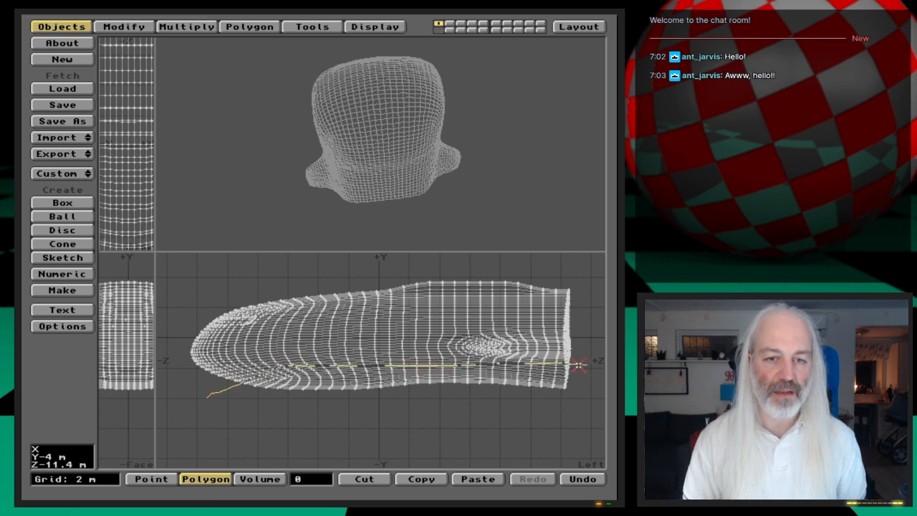
{"action": "left_click_drag", "start_coordinate": [548, 412], "coordinate": [318, 419]}
{"action": "right_click_drag", "start_coordinate": [224, 391], "coordinate": [199, 387]}
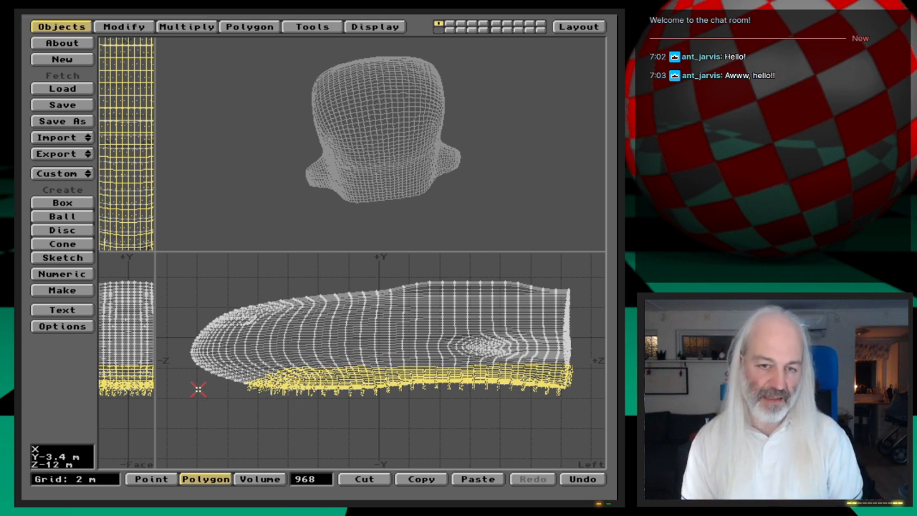
{"action": "key", "text": "="}
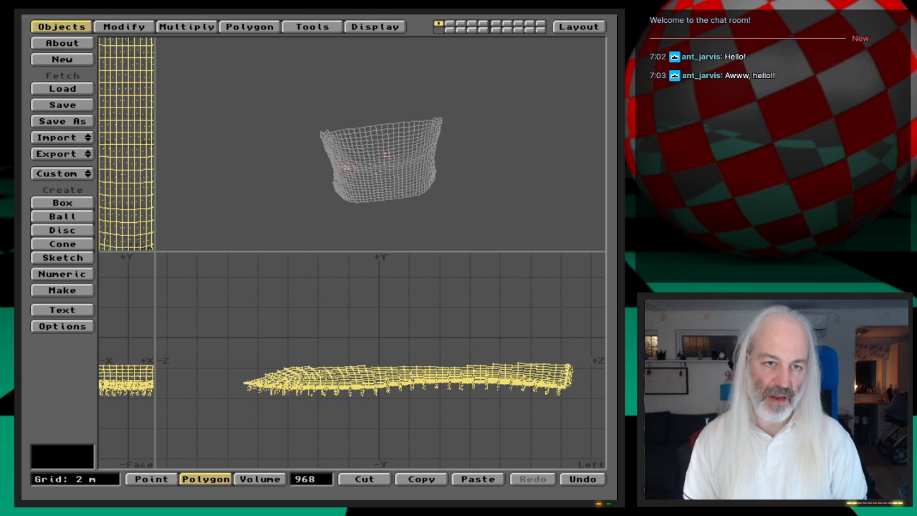
{"action": "left_click", "coordinate": [302, 480]}
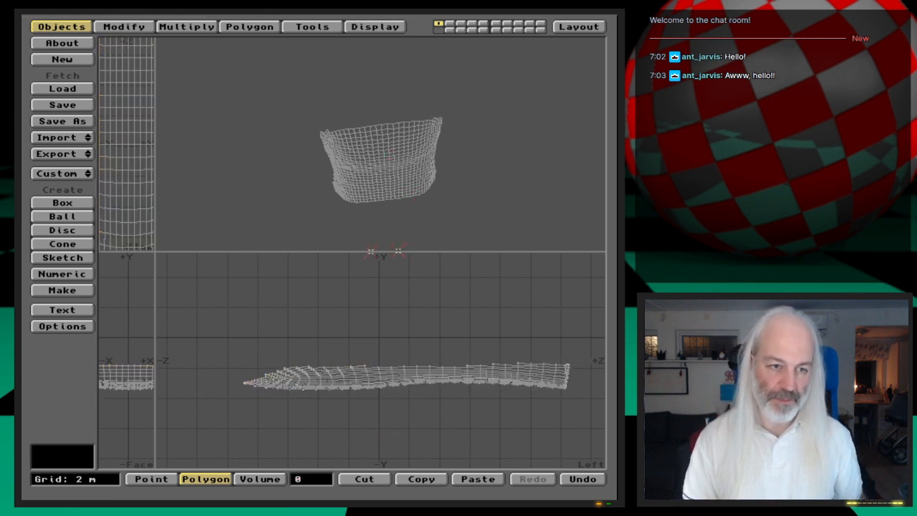
- Make empty layer 2 the working layer and show the mesh in layer 1 as the background
{"action": "left_click_drag", "start_coordinate": [152, 250], "coordinate": [362, 258]}
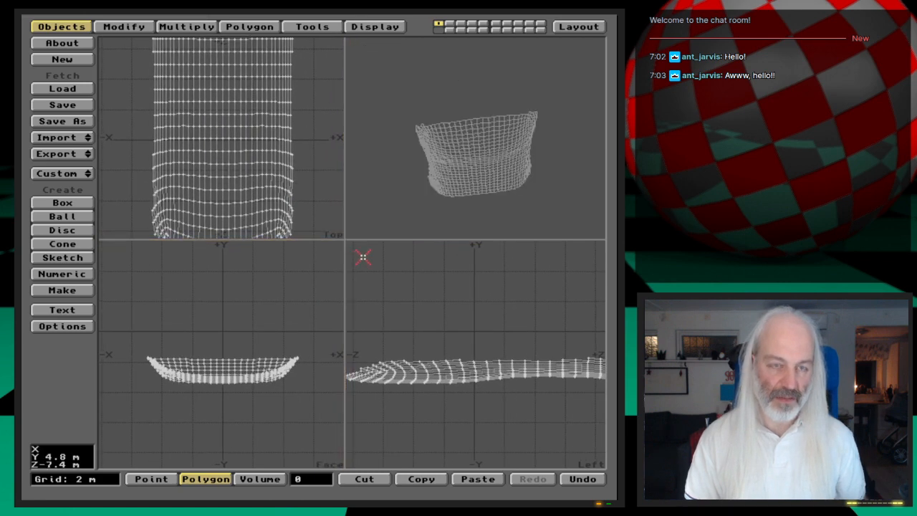
{"action": "key", "text": "2"}
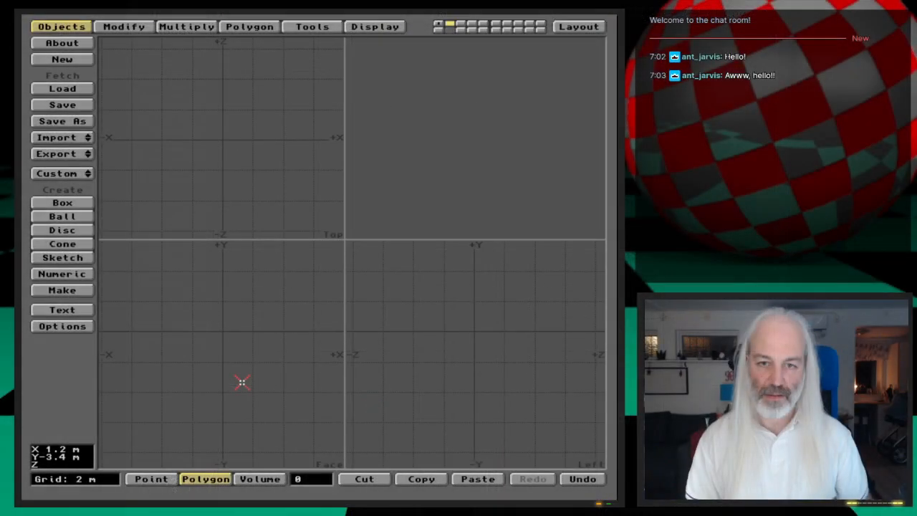
{"action": "left_click", "coordinate": [438, 27]}
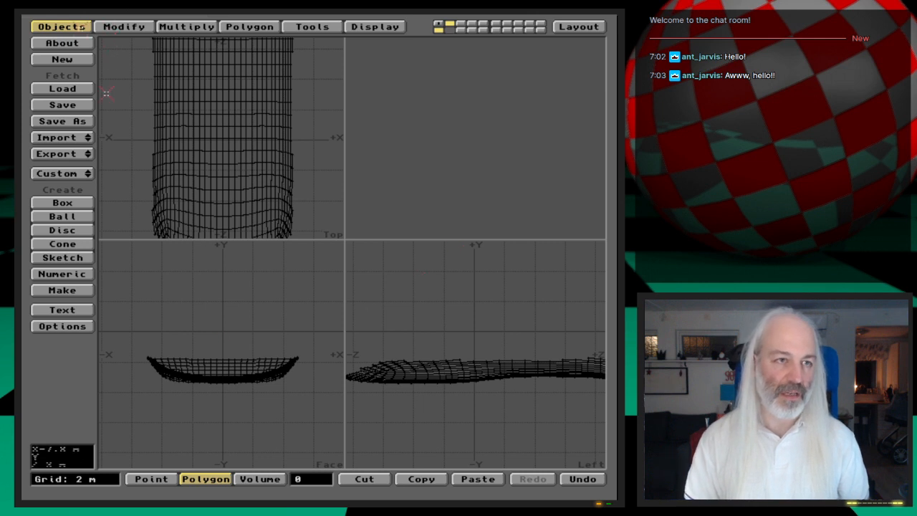
- Draw a box outline about 2.4 m wide, 1.6 m high and 4.6 m long beneath the mesh, centered across its width
{"action": "left_click", "coordinate": [62, 203]}
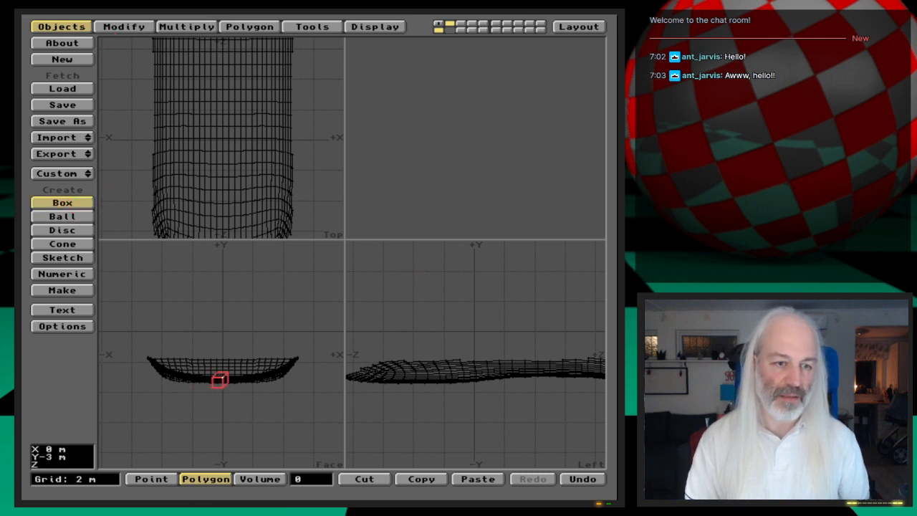
{"action": "left_click_drag", "start_coordinate": [395, 384], "coordinate": [464, 408]}
{"action": "left_click_drag", "start_coordinate": [207, 388], "coordinate": [238, 386]}
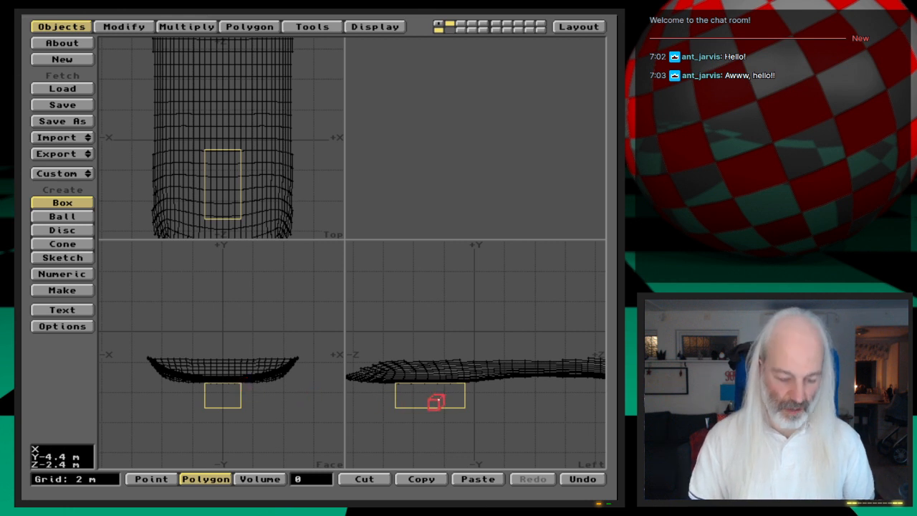
- Bring back the dropped box outline with its numeric extents of X -1.2 to 1.2 m, Y -5 to -3.4 m and Z -5.2 m to -600 mm
{"action": "key", "text": "t"}
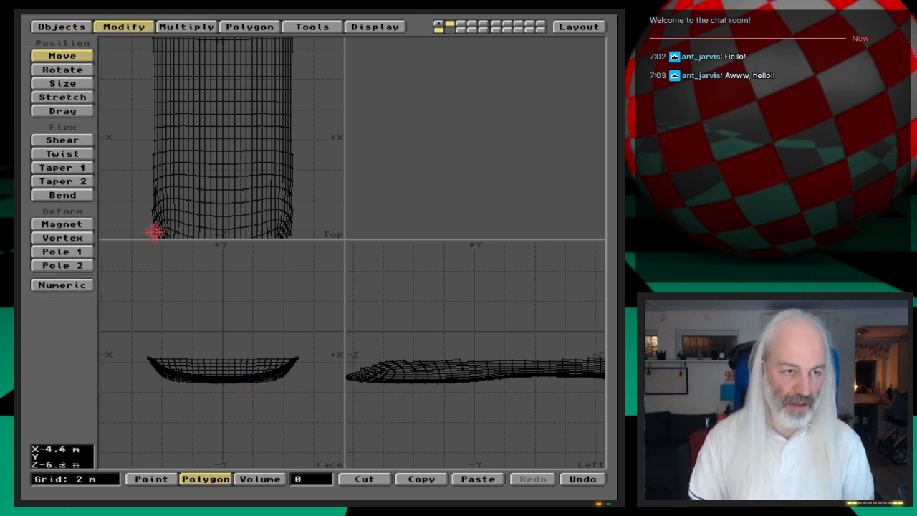
{"action": "left_click", "coordinate": [41, 29]}
{"action": "left_click", "coordinate": [62, 203]}
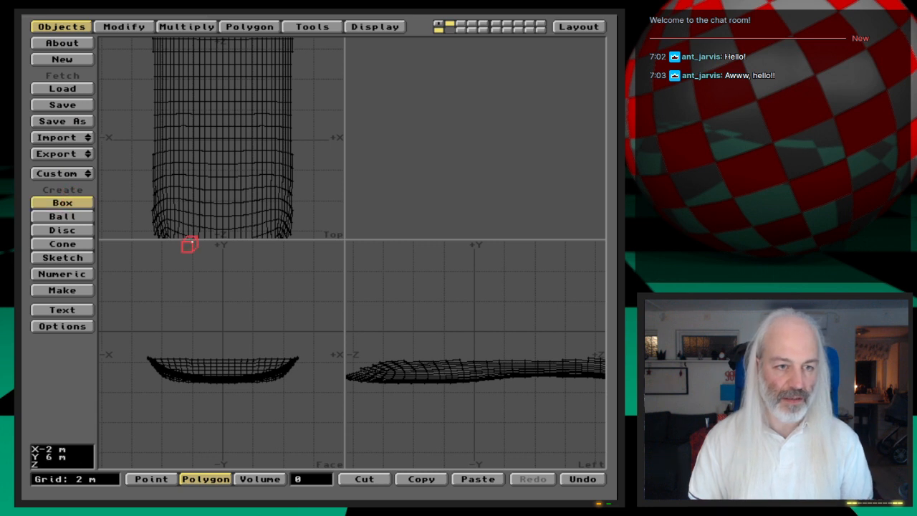
{"action": "key", "text": "n"}
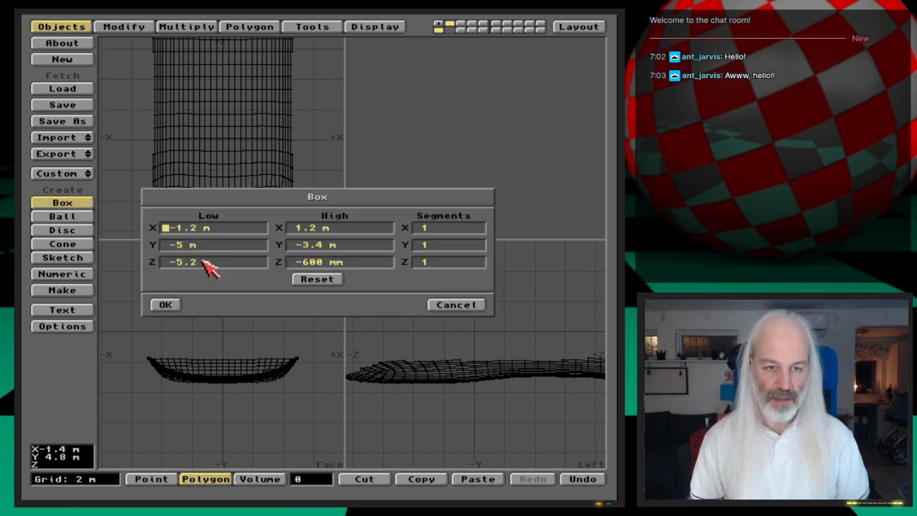
{"action": "left_click", "coordinate": [166, 304]}
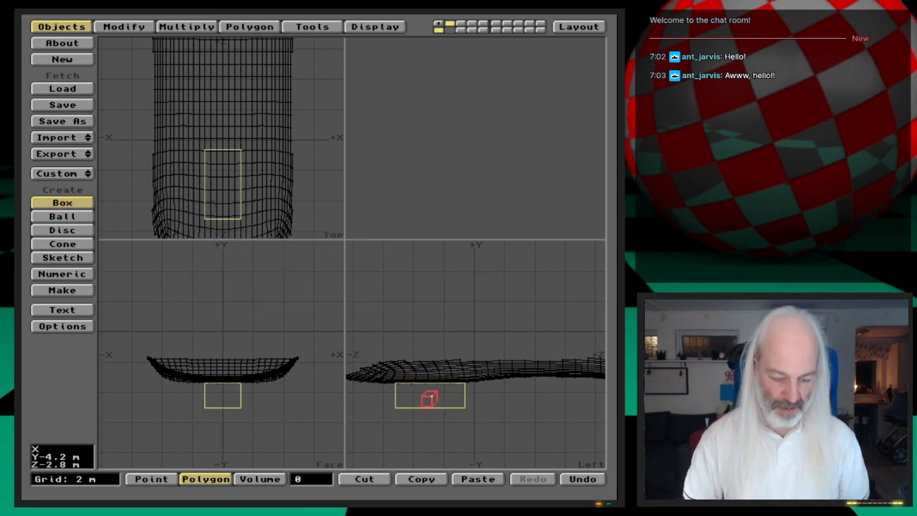
- Extend the box outline upward into the underside of the mesh and slightly lengthwise, and make the box in layer 2
{"action": "left_click_drag", "start_coordinate": [389, 380], "coordinate": [391, 379]}
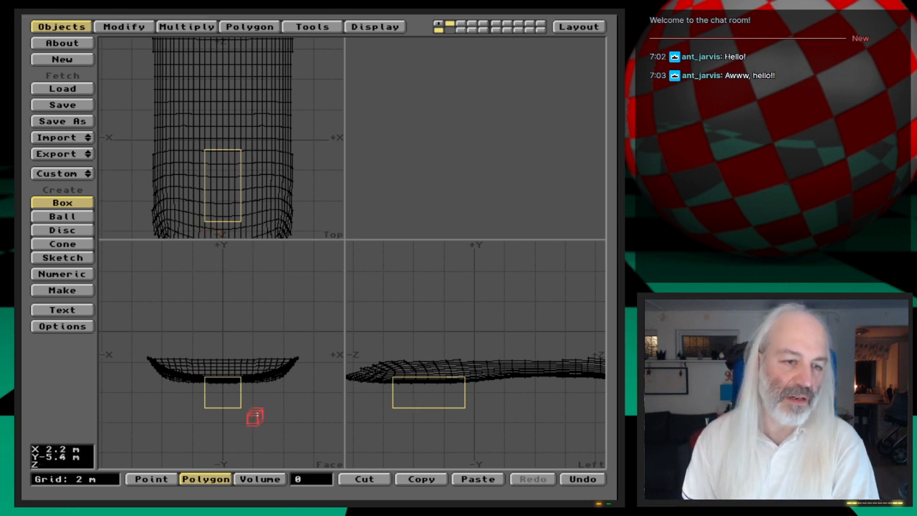
{"action": "key", "text": "Return"}
{"action": "key", "text": "space"}
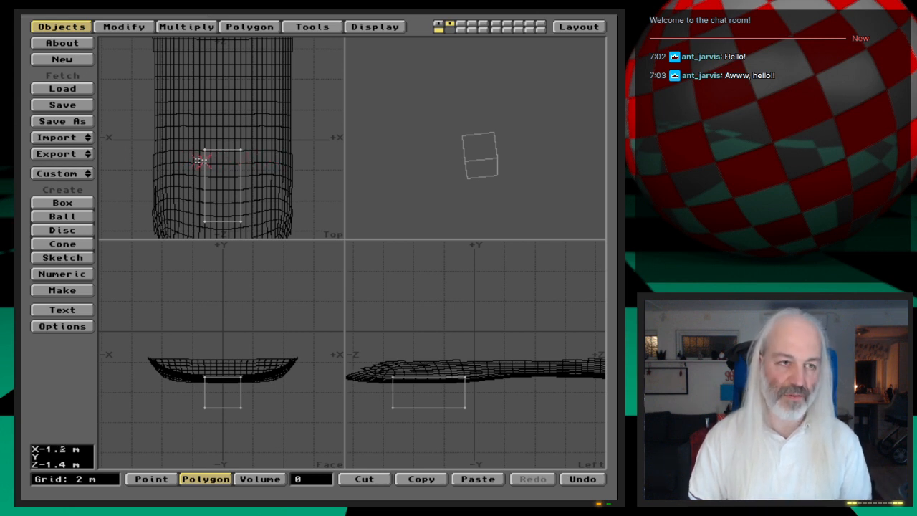
- Review the scripts assigned to the function keys in the command key assignments and leave without changing them
{"action": "left_click", "coordinate": [83, 173]}
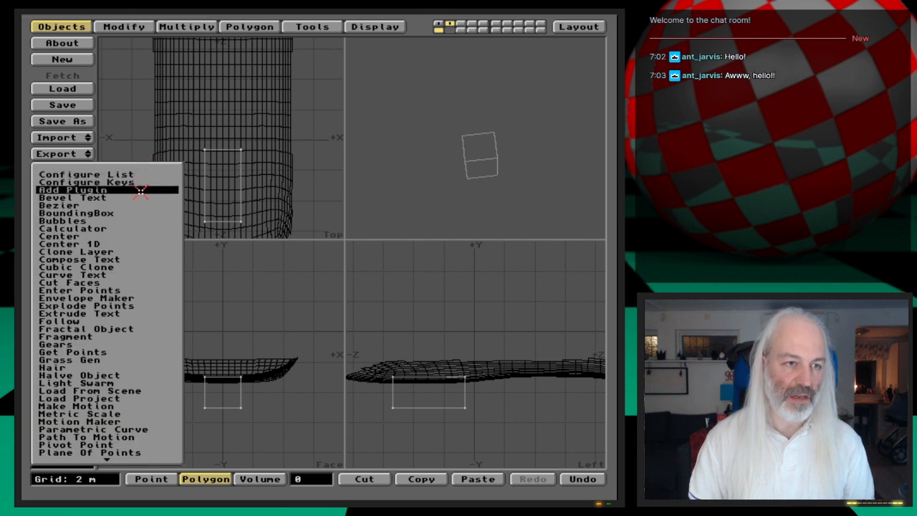
{"action": "left_click", "coordinate": [135, 127]}
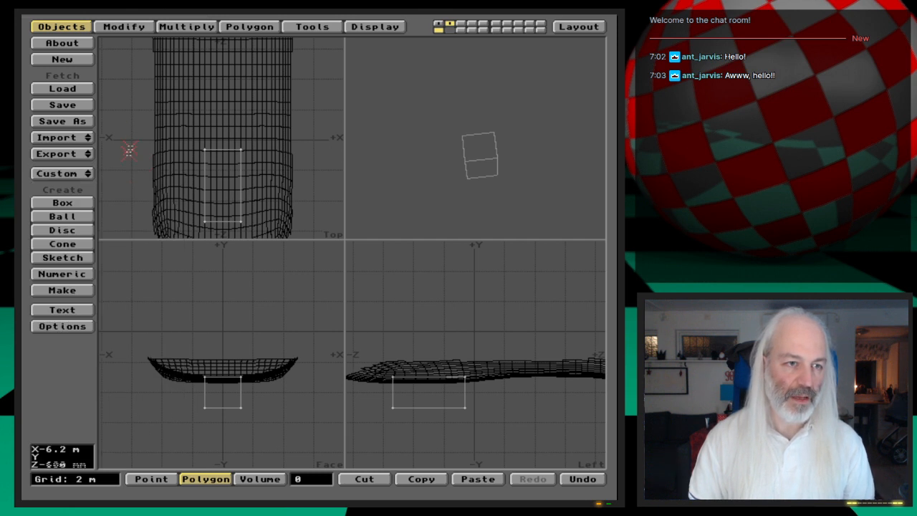
{"action": "left_click", "coordinate": [83, 172]}
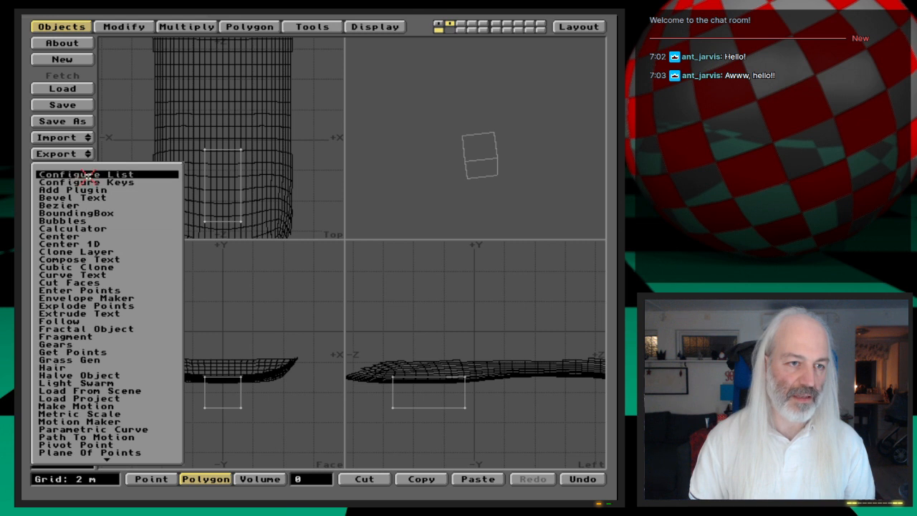
{"action": "left_click", "coordinate": [86, 182]}
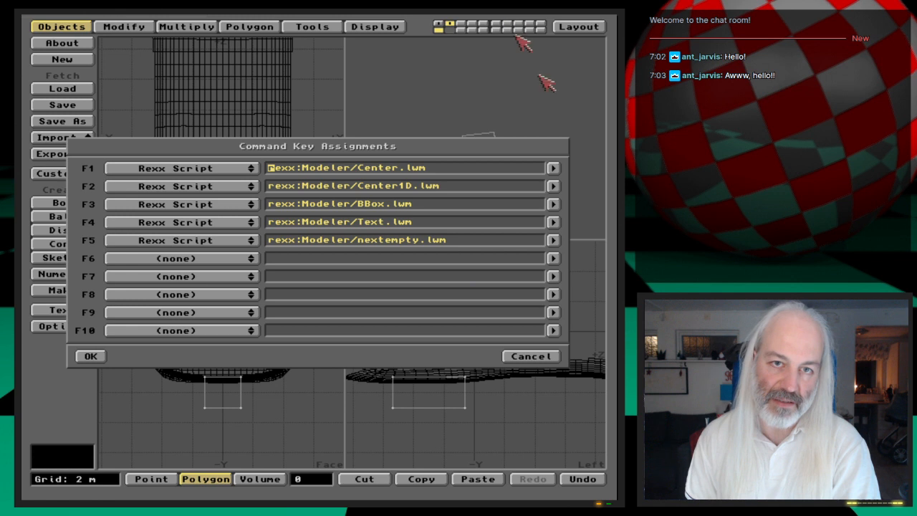
{"action": "left_click", "coordinate": [545, 358]}
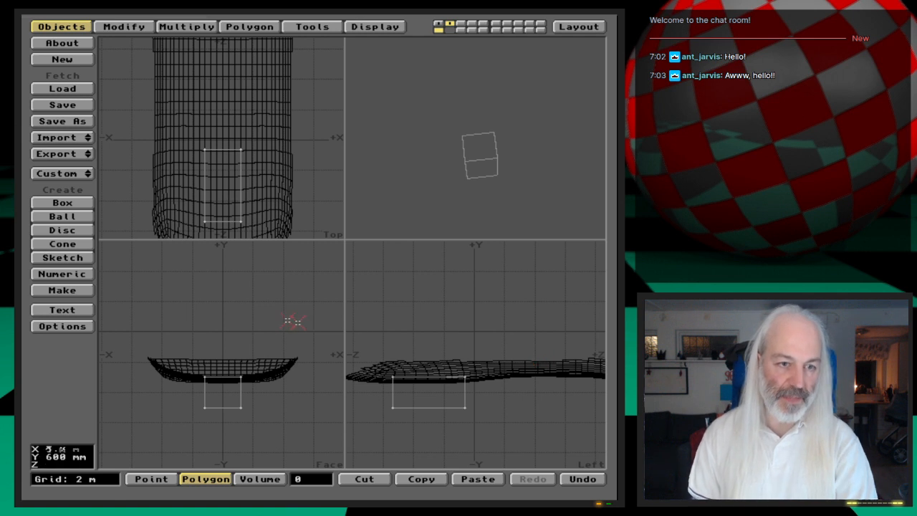
- Center the box on the X axis
{"action": "key", "text": "F6"}
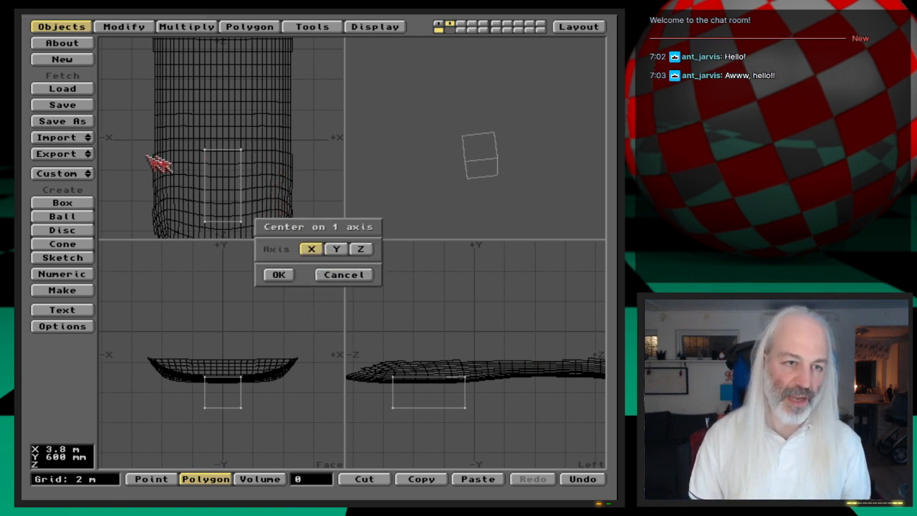
{"action": "left_click", "coordinate": [281, 274]}
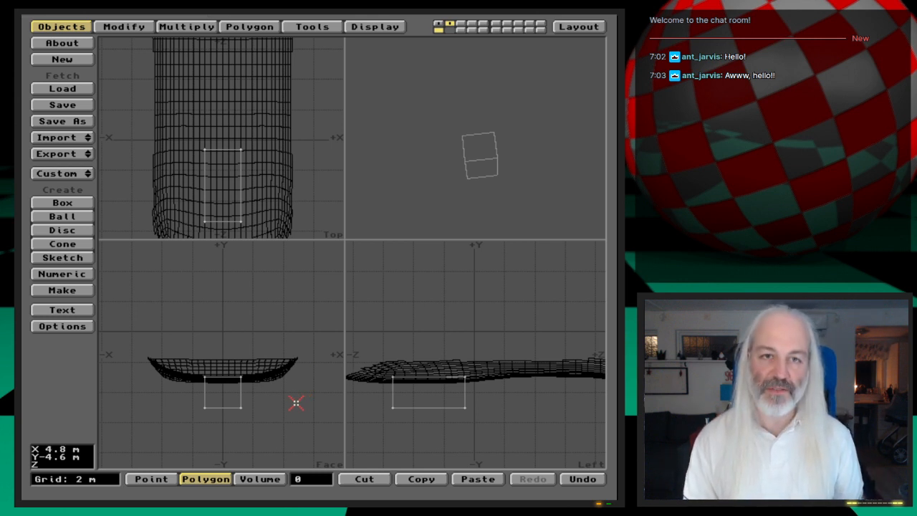
- Show both layers together, examine how the box meets the mesh from several preview angles, and return to layer 2 with layer 1 behind
{"action": "key", "text": "apostrophe"}
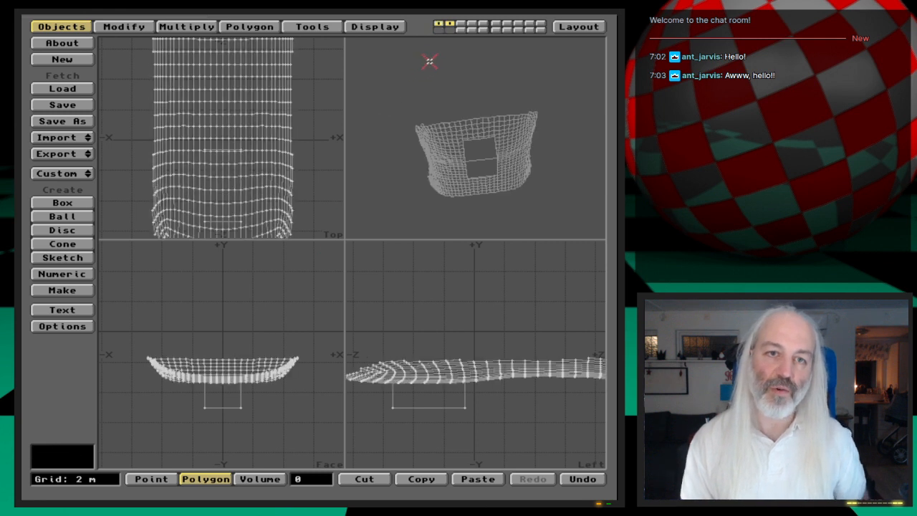
{"action": "mouse_move", "coordinate": [506, 156]}
{"action": "left_mouse_down"}
{"action": "mouse_move", "coordinate": [515, 139]}
{"action": "mouse_move", "coordinate": [491, 136]}
{"action": "mouse_move", "coordinate": [522, 138]}
{"action": "mouse_move", "coordinate": [522, 123]}
{"action": "mouse_move", "coordinate": [528, 156]}
{"action": "mouse_move", "coordinate": [509, 141]}
{"action": "mouse_move", "coordinate": [503, 172]}
{"action": "left_mouse_up"}
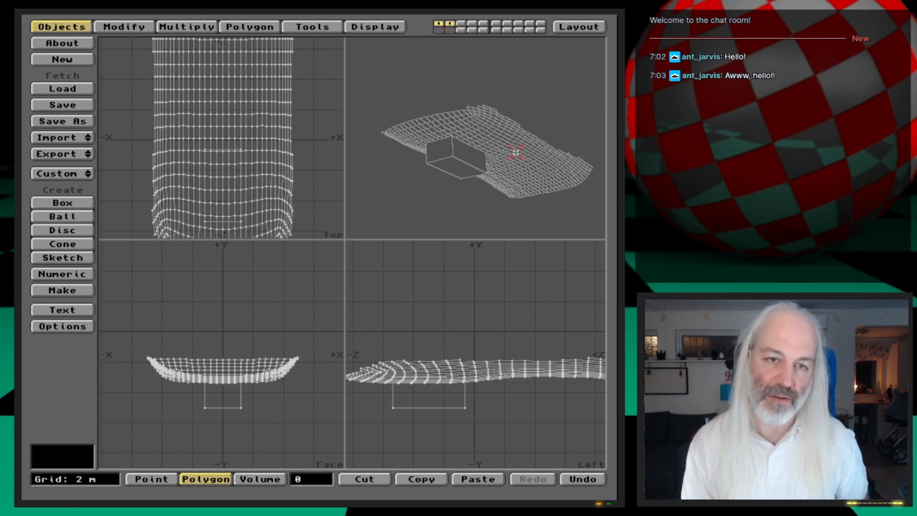
{"action": "left_click_drag", "start_coordinate": [504, 171], "coordinate": [526, 147]}
{"action": "left_click_drag", "start_coordinate": [528, 115], "coordinate": [527, 114]}
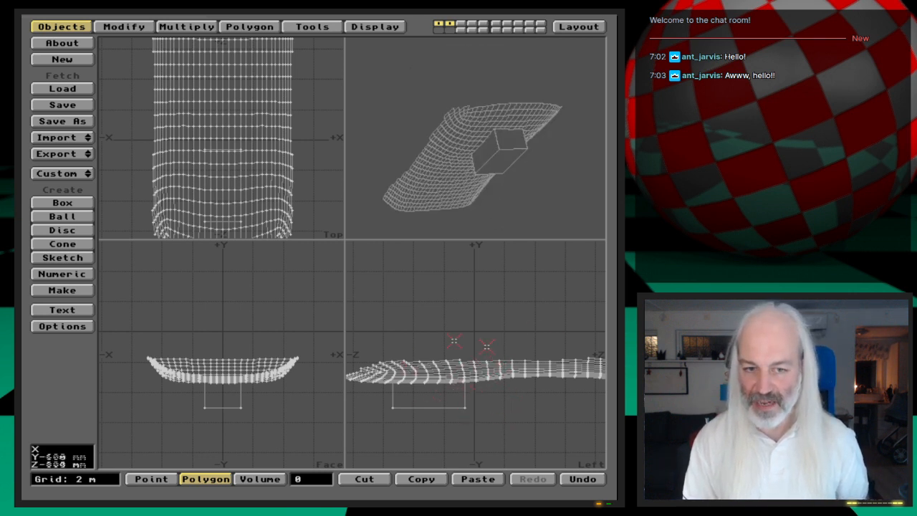
{"action": "left_click_drag", "start_coordinate": [542, 97], "coordinate": [471, 93]}
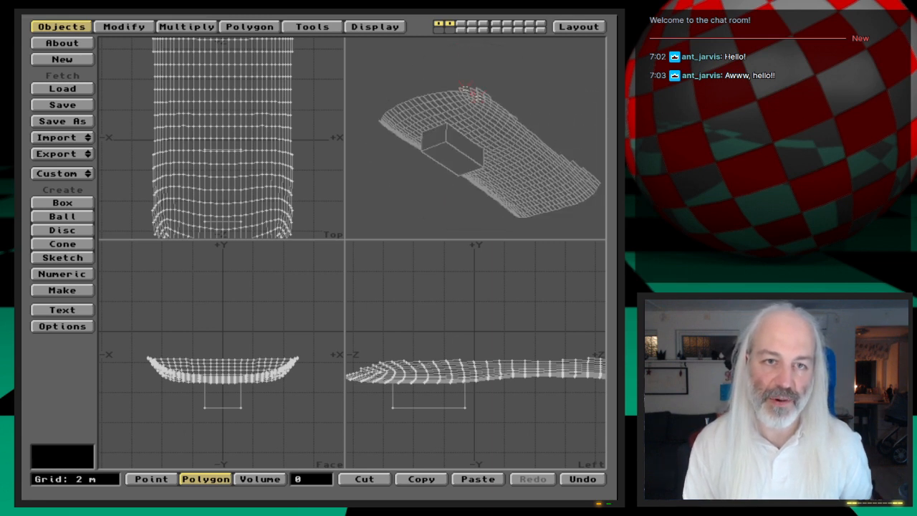
{"action": "left_click", "coordinate": [438, 23]}
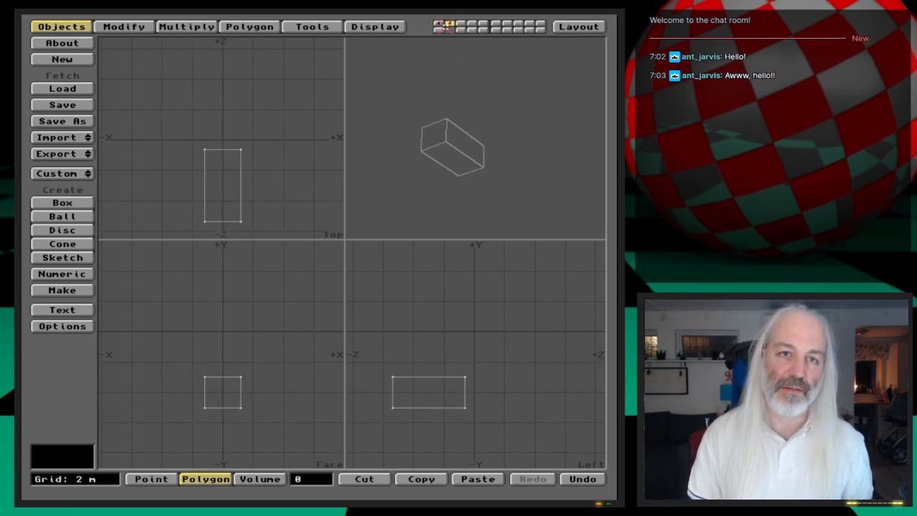
{"action": "left_click", "coordinate": [439, 29]}
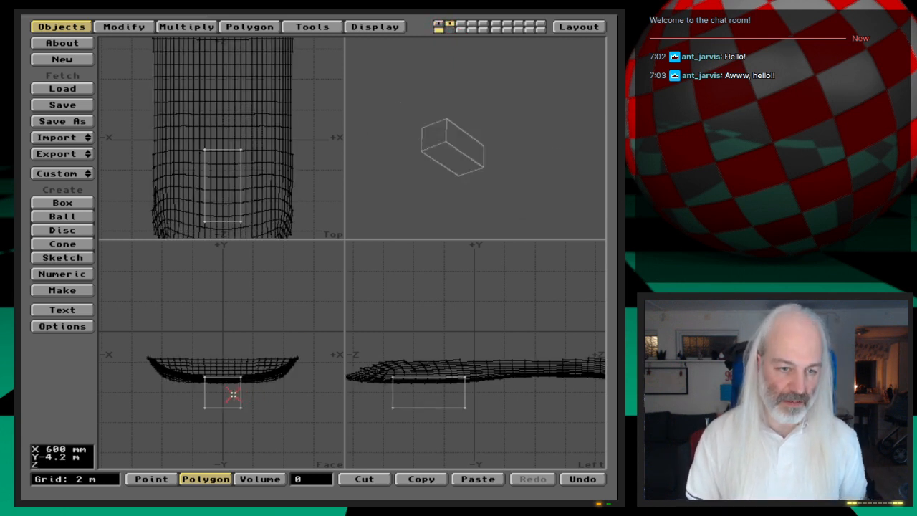
- Stretch the box narrower in width and shorter in length, keeping its +Z end in place, and center it on the X axis
{"action": "key", "text": "h"}
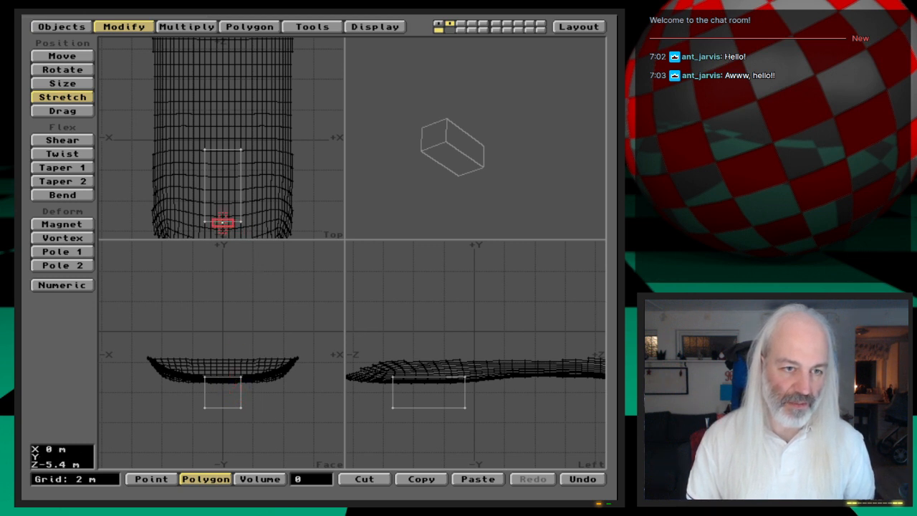
{"action": "mouse_move", "coordinate": [223, 149]}
{"action": "left_mouse_down"}
{"action": "mouse_move", "coordinate": [215, 160]}
{"action": "mouse_move", "coordinate": [210, 153]}
{"action": "left_mouse_up"}
{"action": "key", "text": "space"}
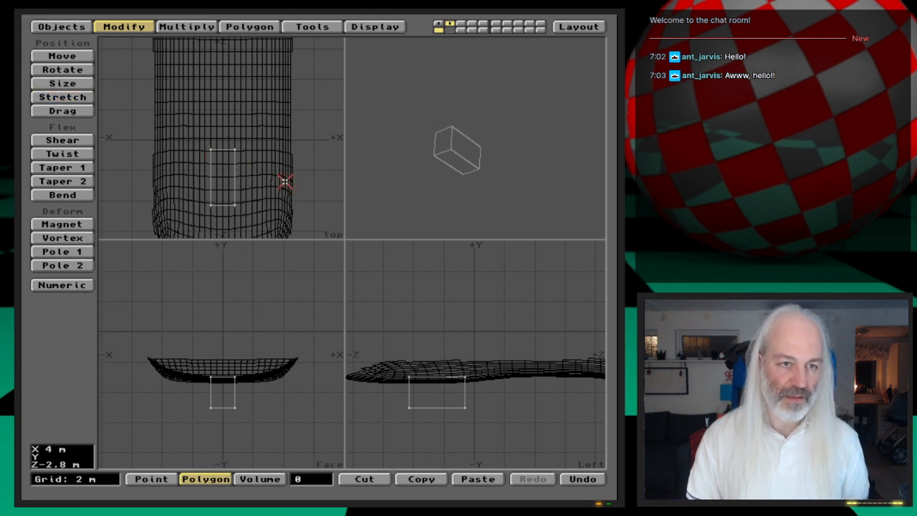
{"action": "key", "text": "F2"}
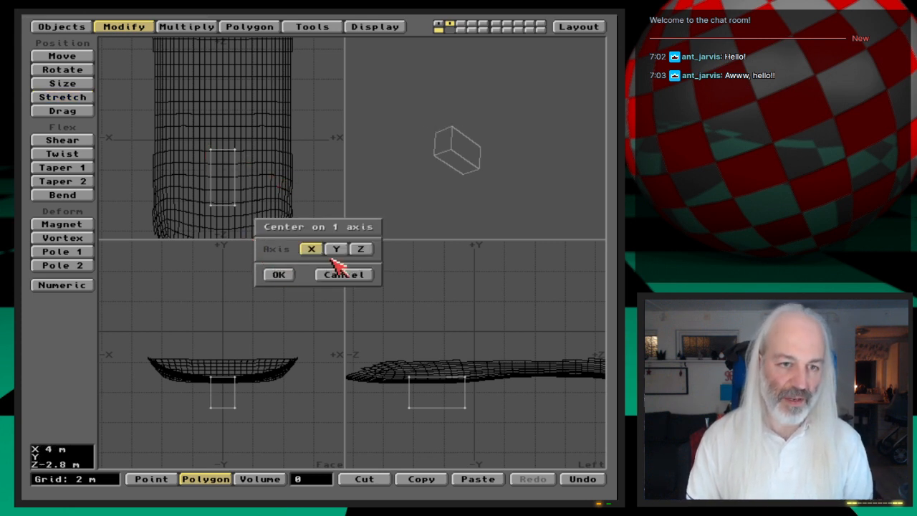
{"action": "left_click", "coordinate": [283, 273]}
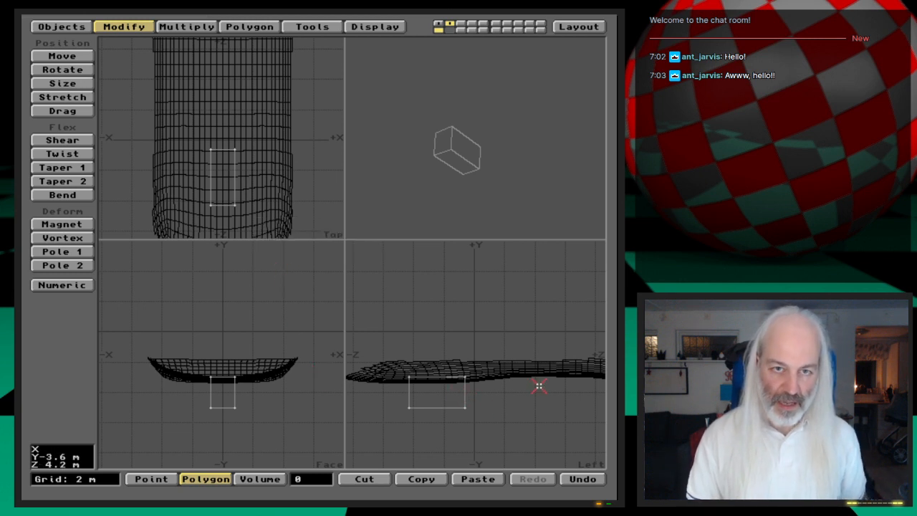
- Copy the box into layer 3 with the layer 1 mesh behind, and move the copy under the mesh's +Z end, offset toward +X
{"action": "key", "text": "2"}
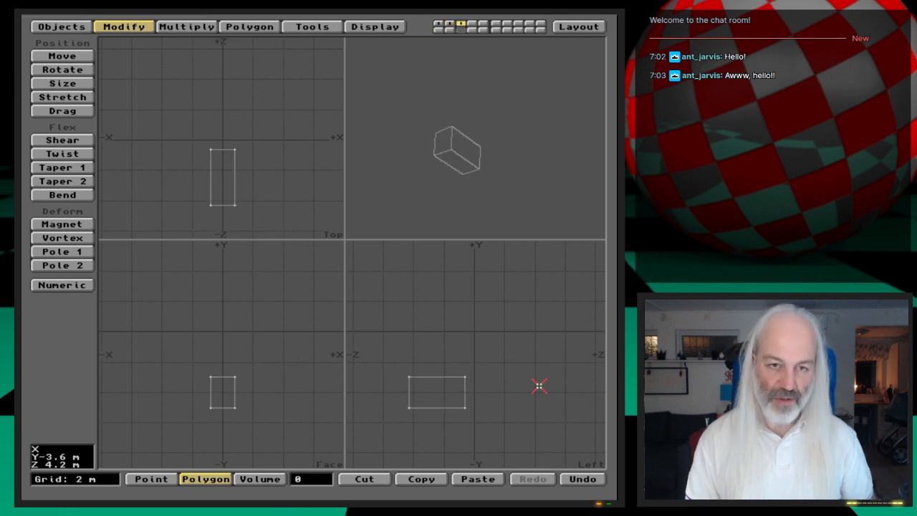
{"action": "left_click", "coordinate": [438, 30]}
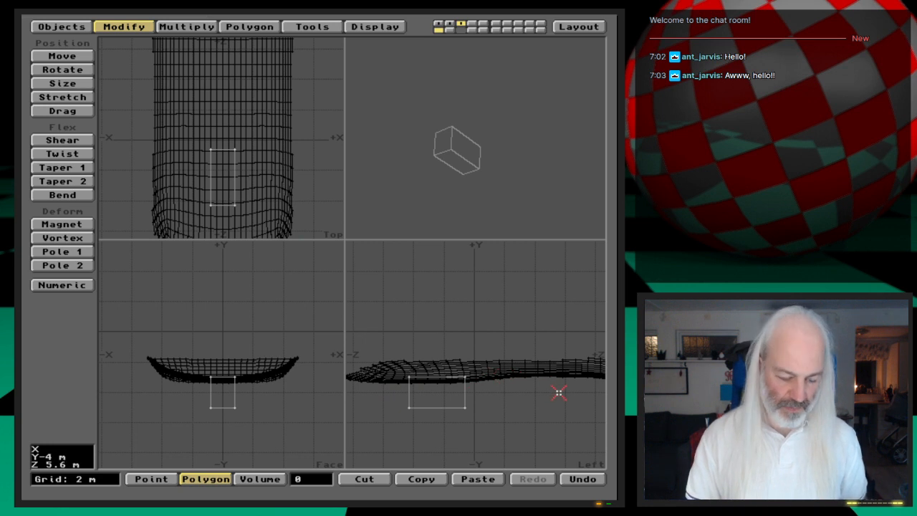
{"action": "key", "text": "g"}
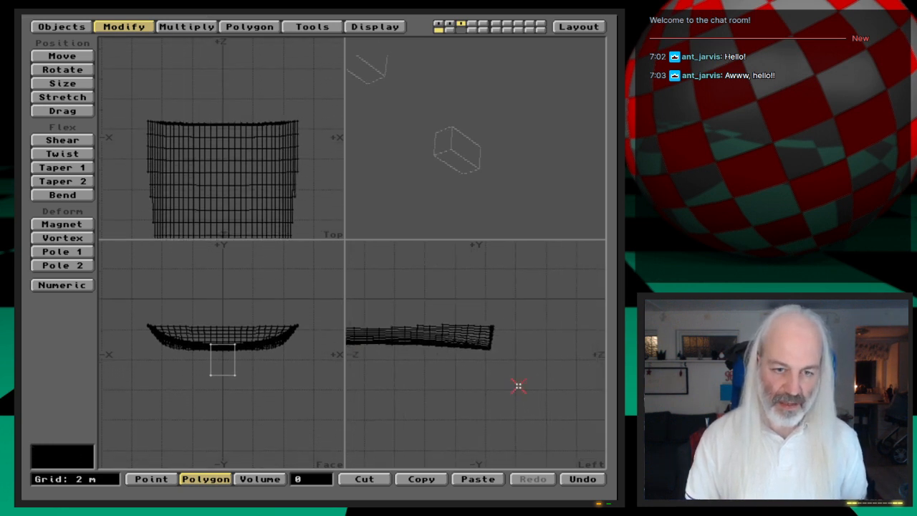
{"action": "key", "text": "t"}
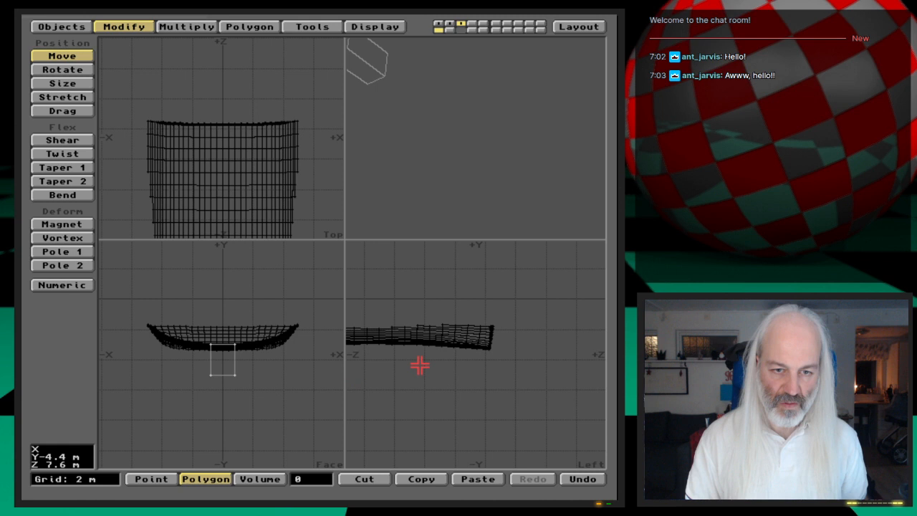
{"action": "left_click_drag", "start_coordinate": [387, 358], "coordinate": [438, 358]}
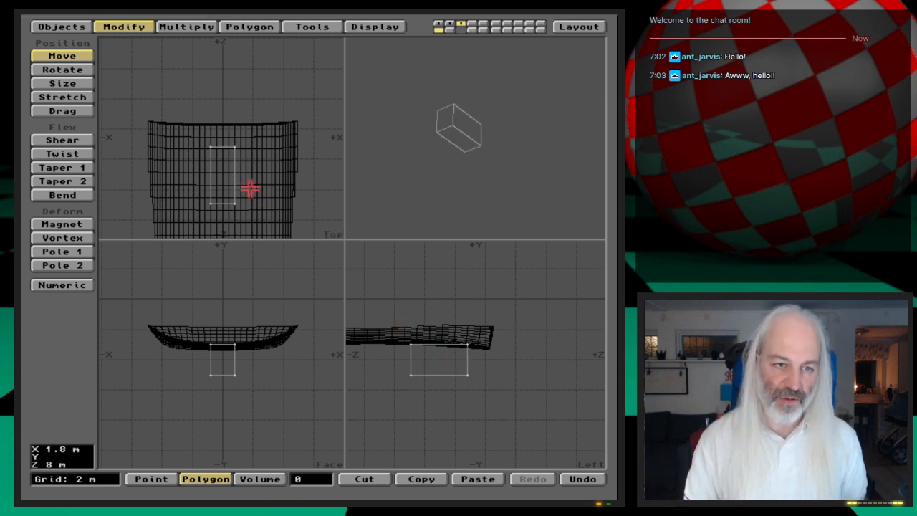
{"action": "left_click_drag", "start_coordinate": [223, 174], "coordinate": [256, 171]}
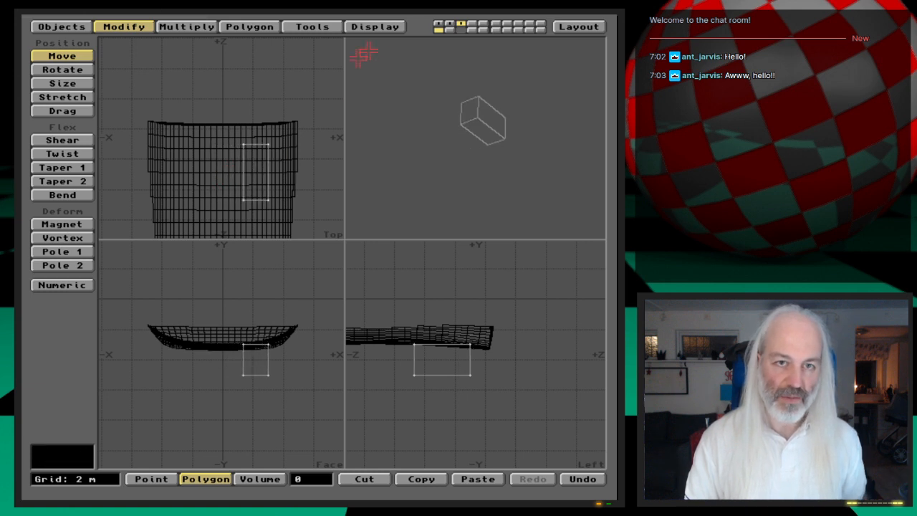
- With layer 2 also behind, raise the copied box about 600 mm into the mesh and shift it about 400 mm toward +X and slightly toward -Z
{"action": "left_click", "coordinate": [445, 30]}
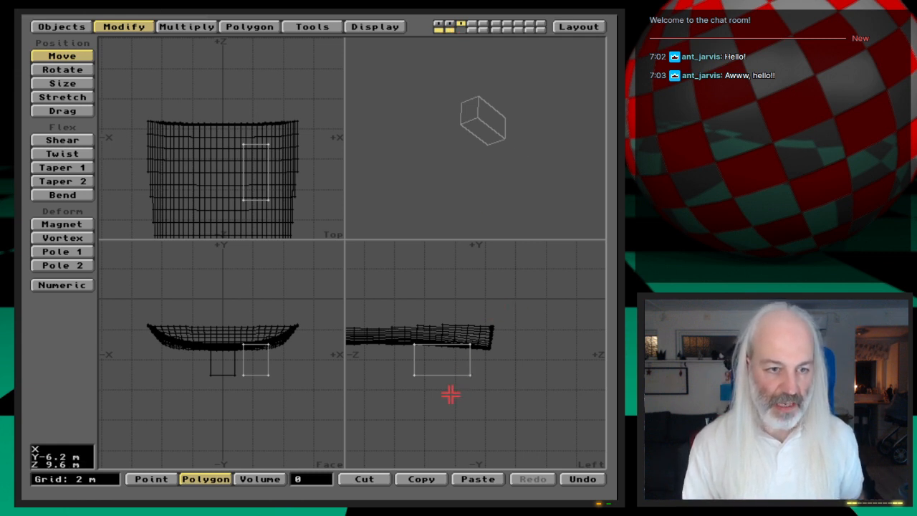
{"action": "left_click_drag", "start_coordinate": [444, 387], "coordinate": [441, 378]}
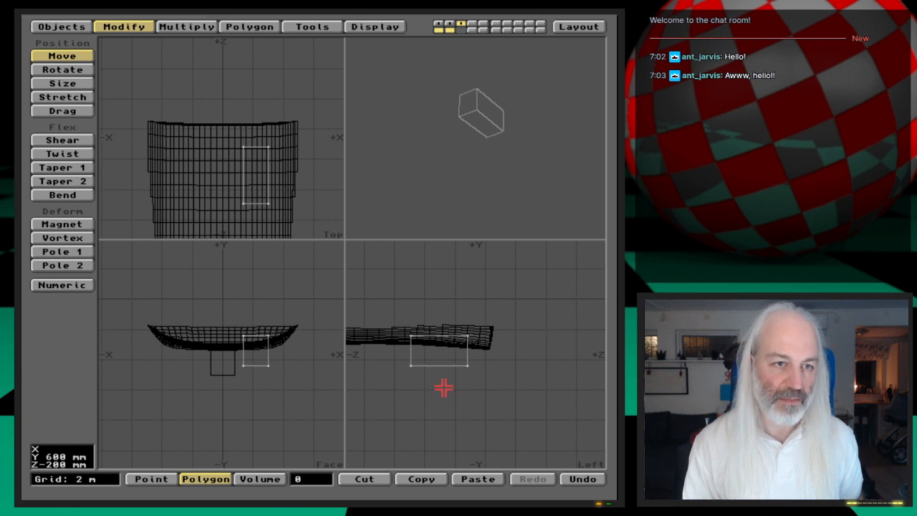
{"action": "left_click_drag", "start_coordinate": [250, 176], "coordinate": [257, 176]}
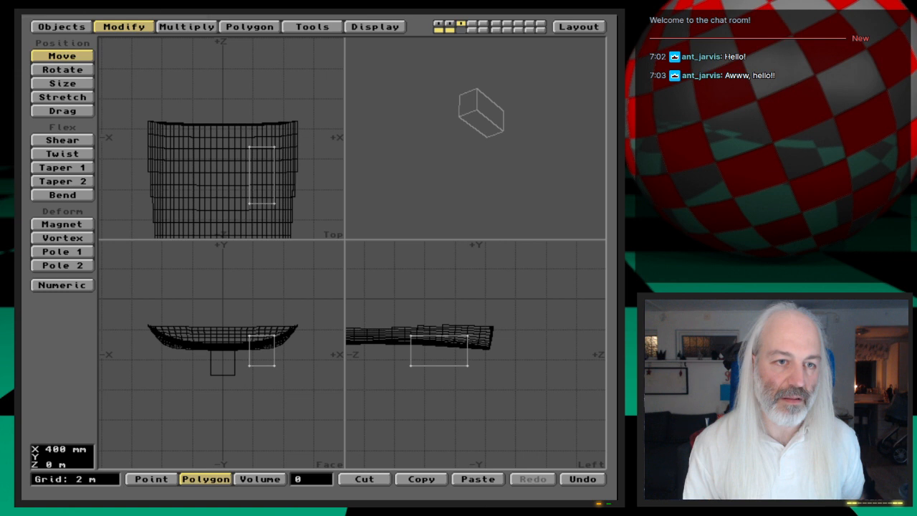
{"action": "left_click_drag", "start_coordinate": [348, 239], "coordinate": [372, 389]}
{"action": "key", "text": "g"}
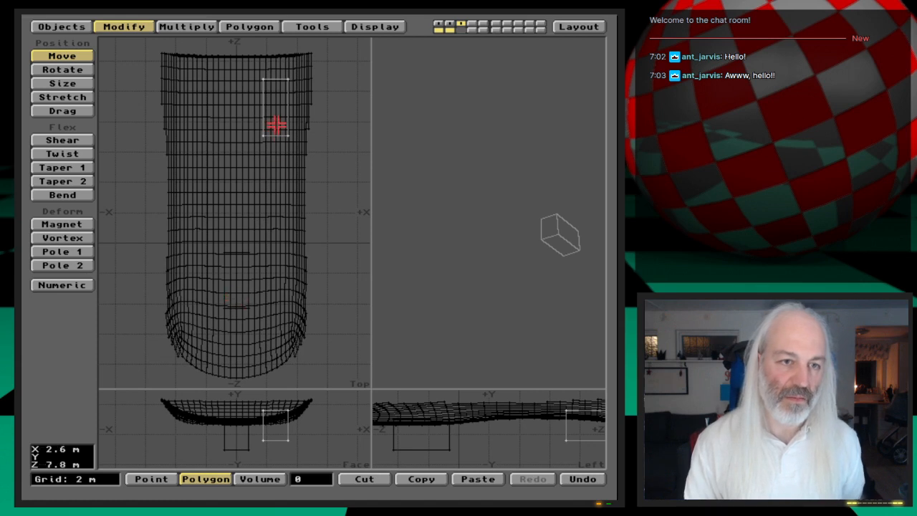
{"action": "left_click_drag", "start_coordinate": [275, 129], "coordinate": [276, 138]}
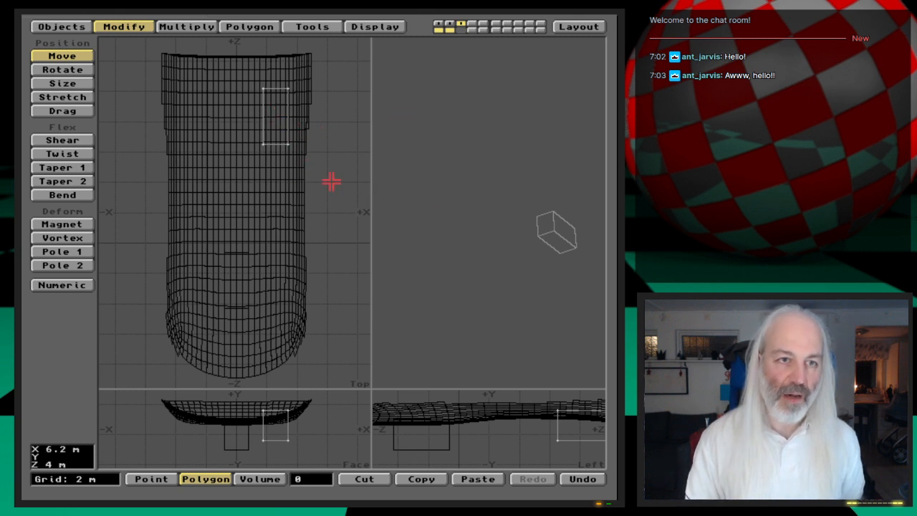
- Mirror the offset box across the X plane at position 0 m
{"action": "left_click", "coordinate": [207, 26]}
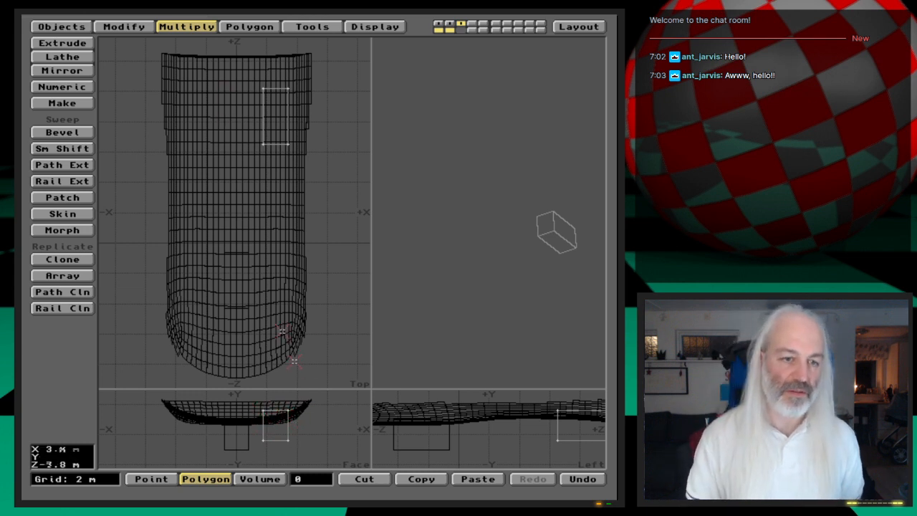
{"action": "left_click", "coordinate": [85, 70]}
{"action": "left_click_drag", "start_coordinate": [259, 68], "coordinate": [237, 60]}
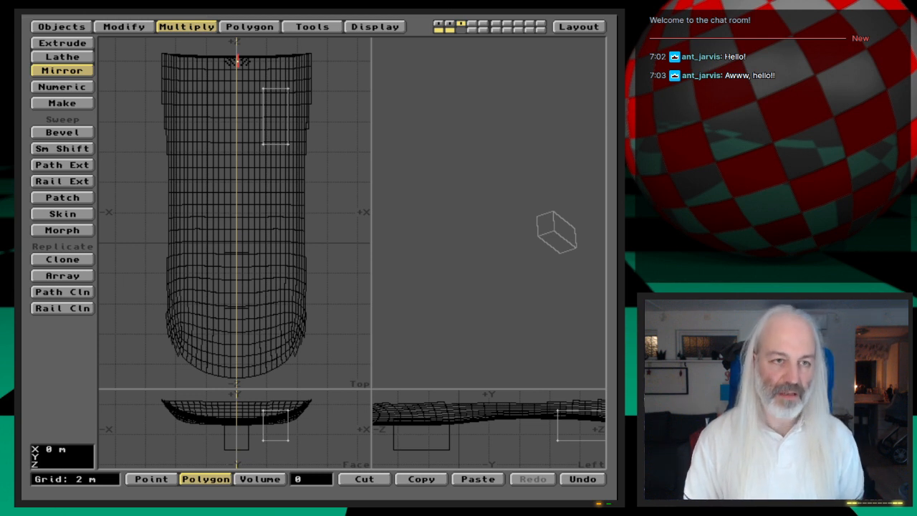
{"action": "key", "text": "n"}
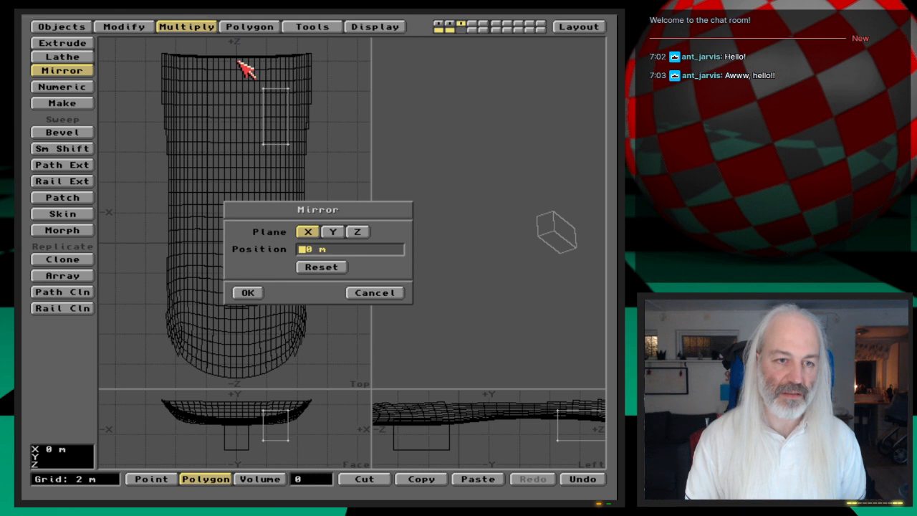
{"action": "left_click", "coordinate": [248, 292]}
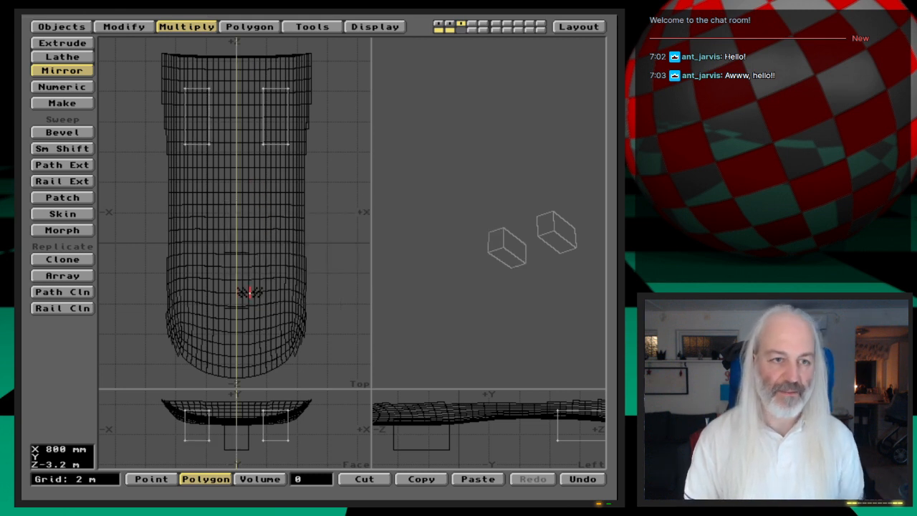
{"action": "key", "text": "space"}
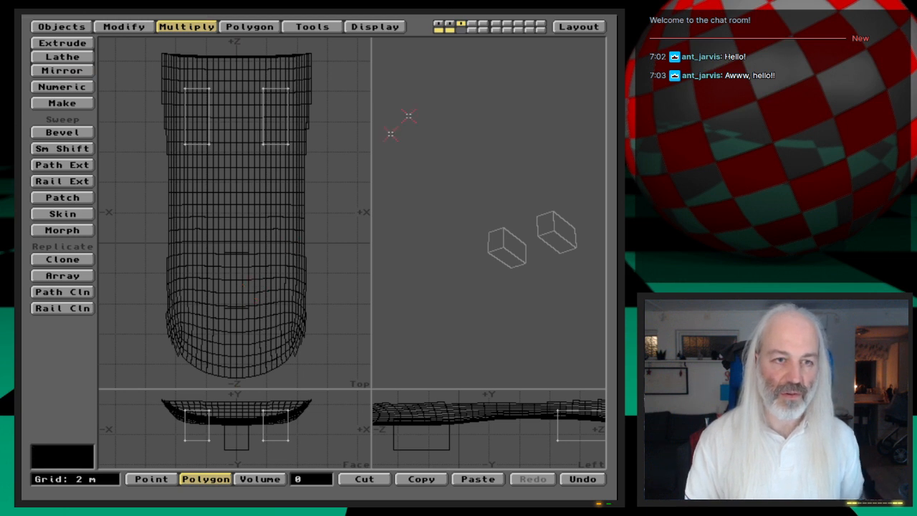
- Review all three boxes together against the mesh, and switch to layer 1 with layers 2 and 3 behind
{"action": "left_click", "coordinate": [451, 24], "text": "shift"}
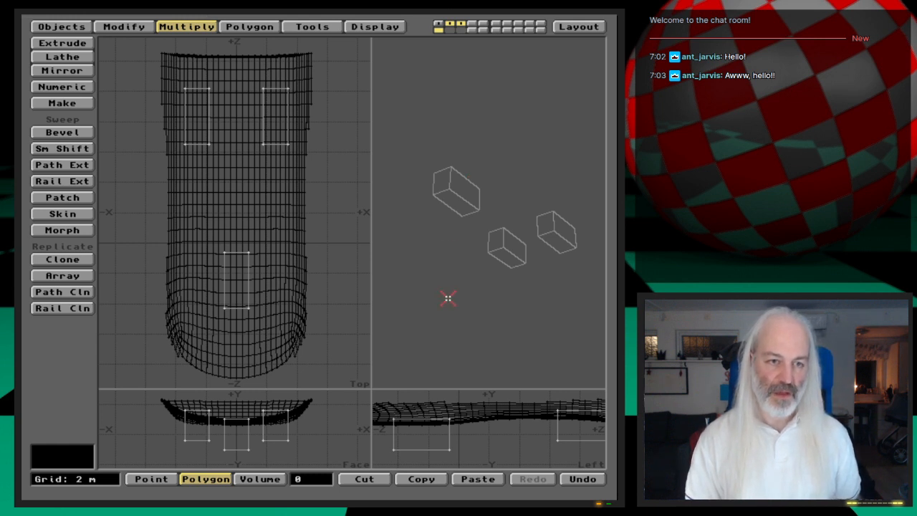
{"action": "left_click", "coordinate": [439, 23]}
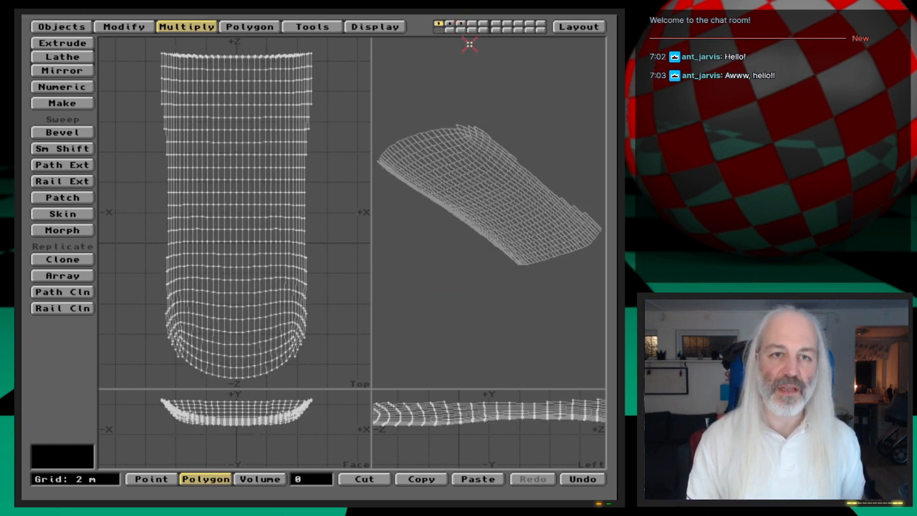
{"action": "left_click", "coordinate": [451, 31]}
{"action": "left_click", "coordinate": [461, 30], "text": "shift"}
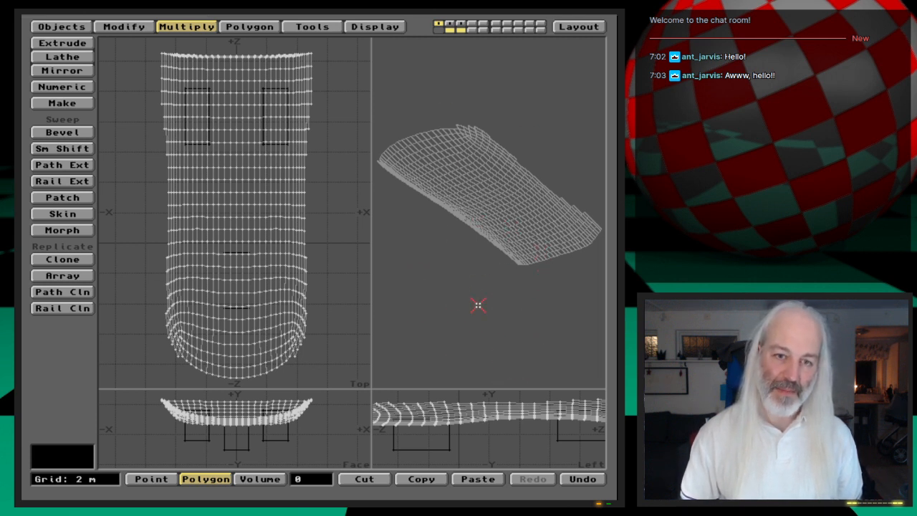
- Copy the mesh from layer 1 into layer 4 and place the boxes of layers 2 and 3 behind it
{"action": "key", "text": "4"}
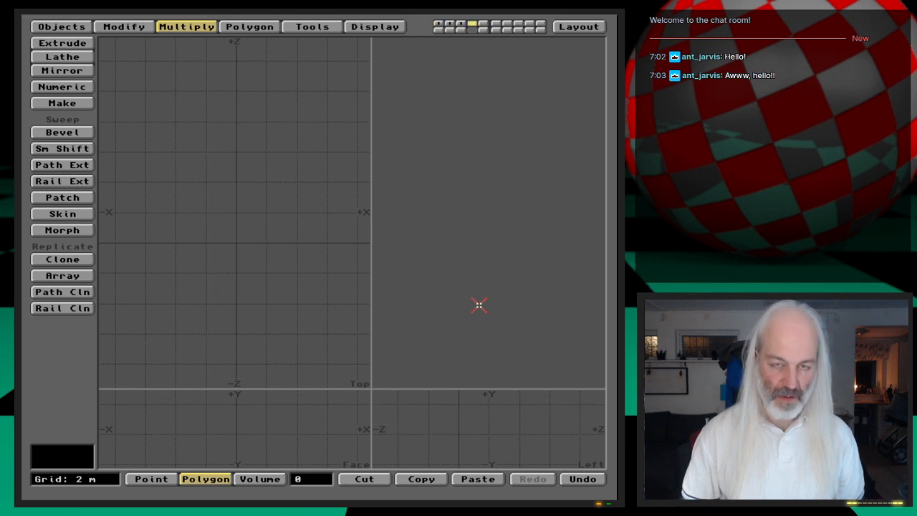
{"action": "key", "text": "v"}
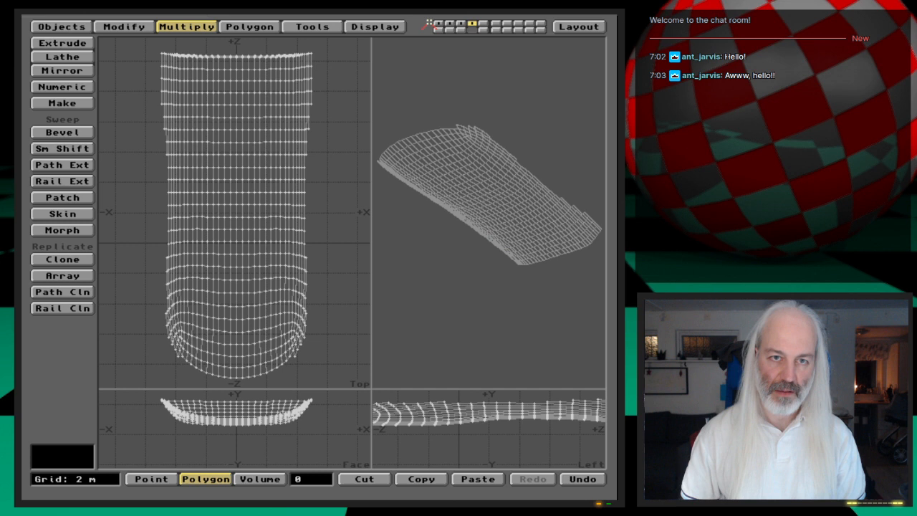
{"action": "left_click", "coordinate": [438, 23]}
{"action": "left_click", "coordinate": [472, 24]}
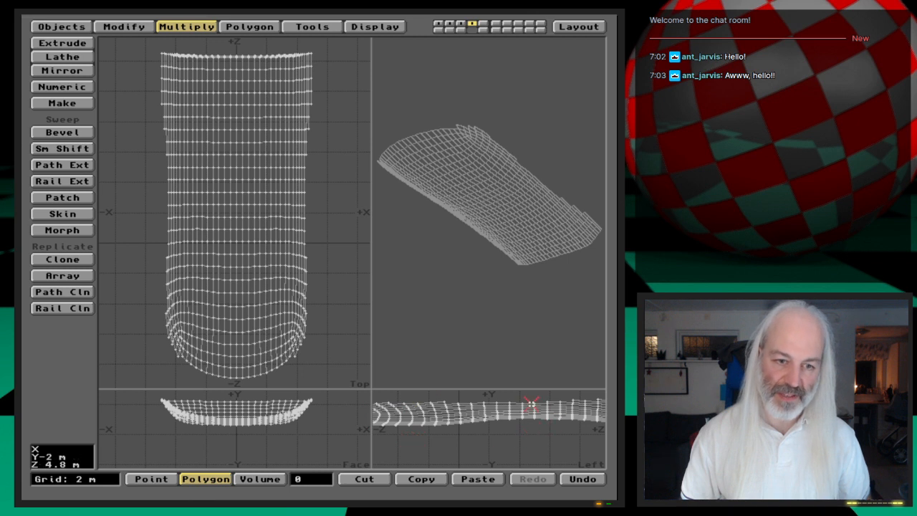
{"action": "left_click", "coordinate": [448, 30]}
{"action": "left_click", "coordinate": [459, 31], "text": "shift"}
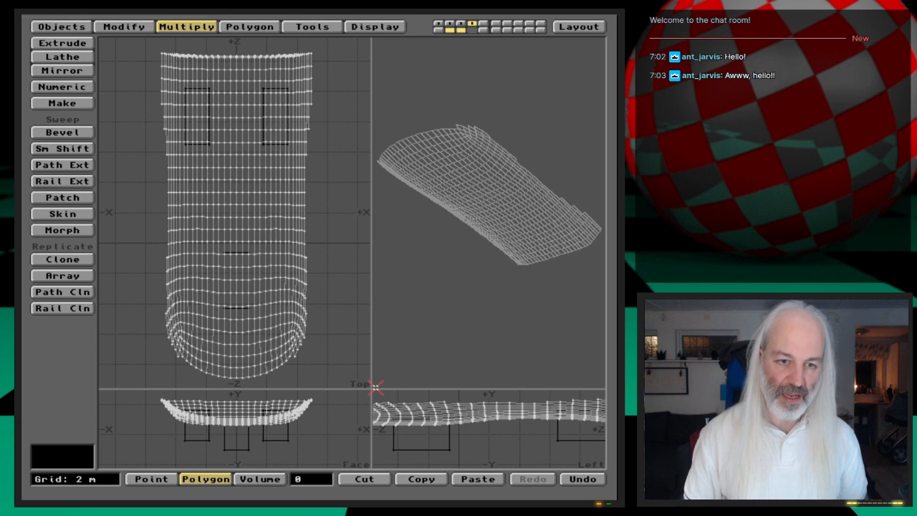
{"action": "left_click_drag", "start_coordinate": [371, 387], "coordinate": [328, 246]}
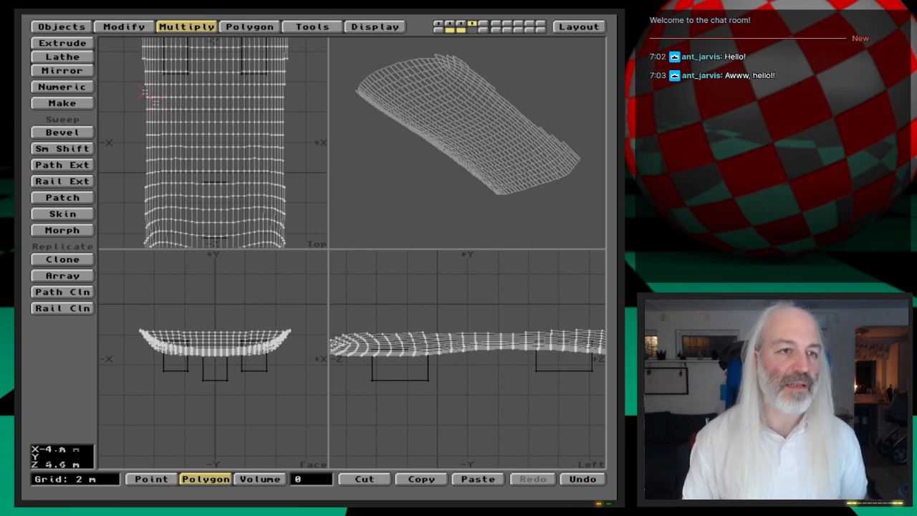
- Try a Boolean Intersect of the layer 4 mesh with the background boxes, inspect the result in the preview, and undo it
{"action": "left_click", "coordinate": [312, 27]}
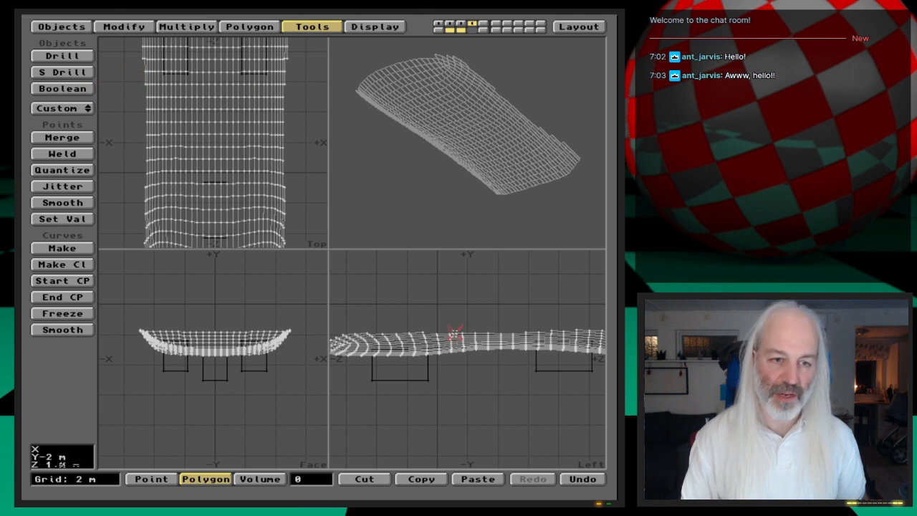
{"action": "left_click", "coordinate": [70, 87]}
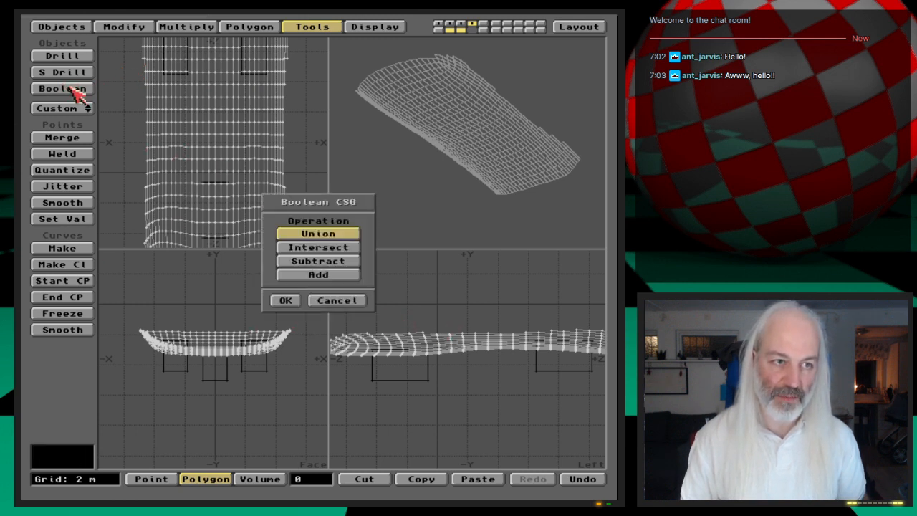
{"action": "left_click", "coordinate": [351, 250]}
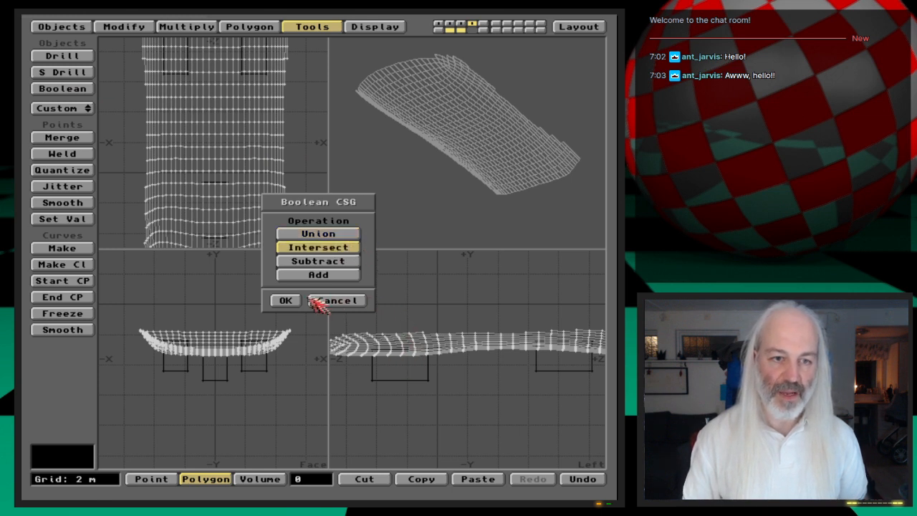
{"action": "left_click", "coordinate": [285, 301]}
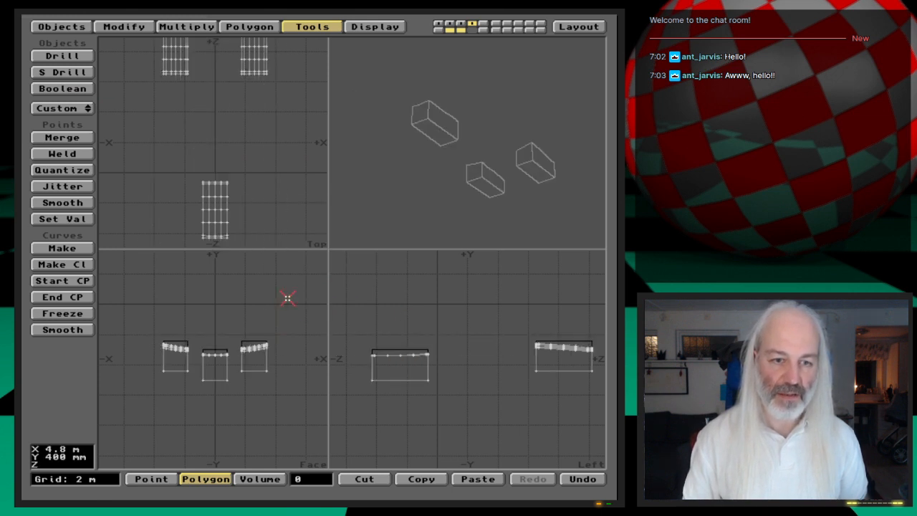
{"action": "left_click_drag", "start_coordinate": [450, 179], "coordinate": [500, 152]}
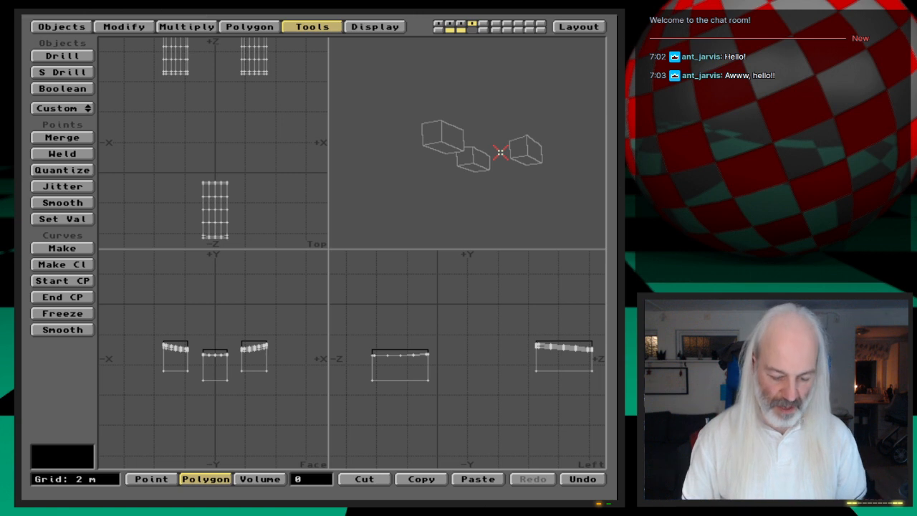
{"action": "key", "text": "u"}
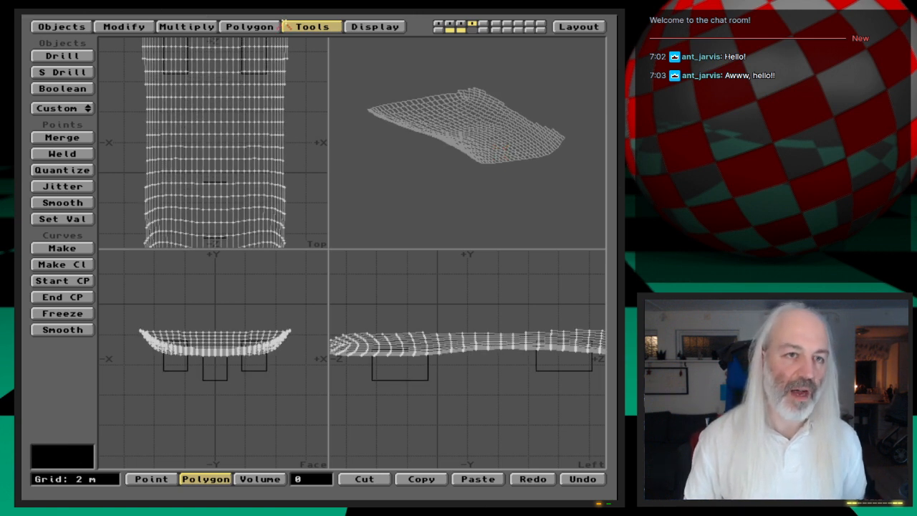
{"action": "left_click", "coordinate": [79, 72]}
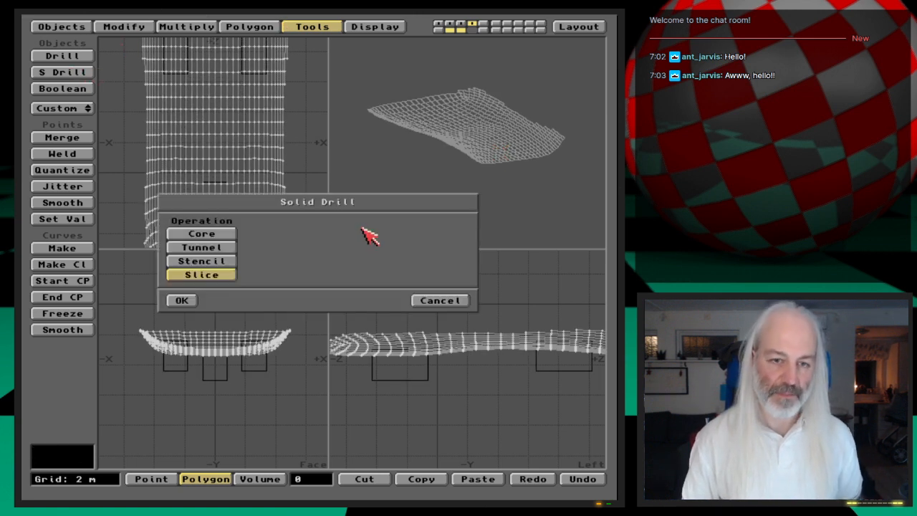
{"action": "left_click", "coordinate": [229, 235]}
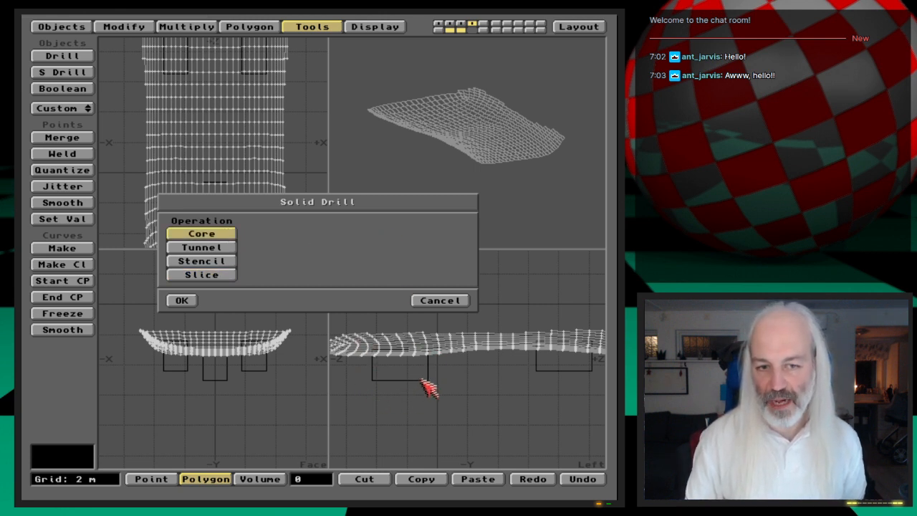
{"action": "left_click", "coordinate": [438, 300]}
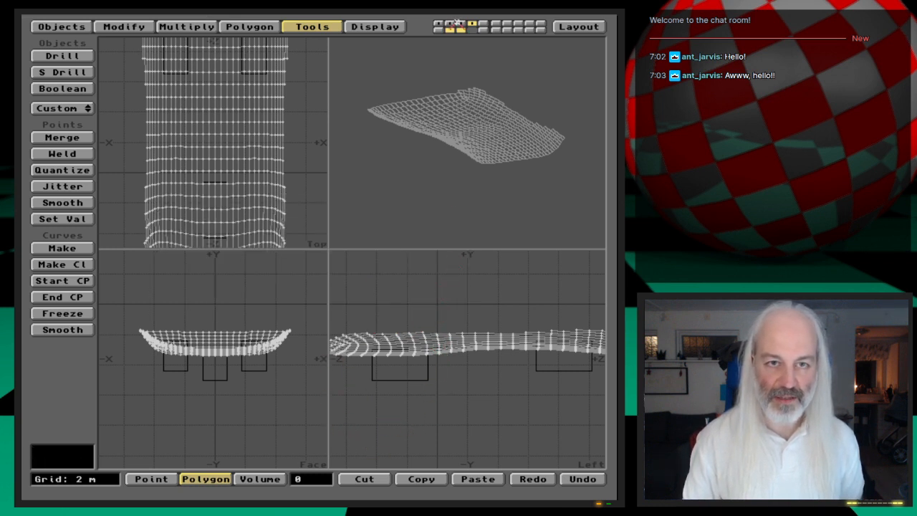
- Move the layer 2 box into layer 3 with the other two and save the boxes as ShuttleC2_GearTemplate
{"action": "left_click", "coordinate": [449, 24]}
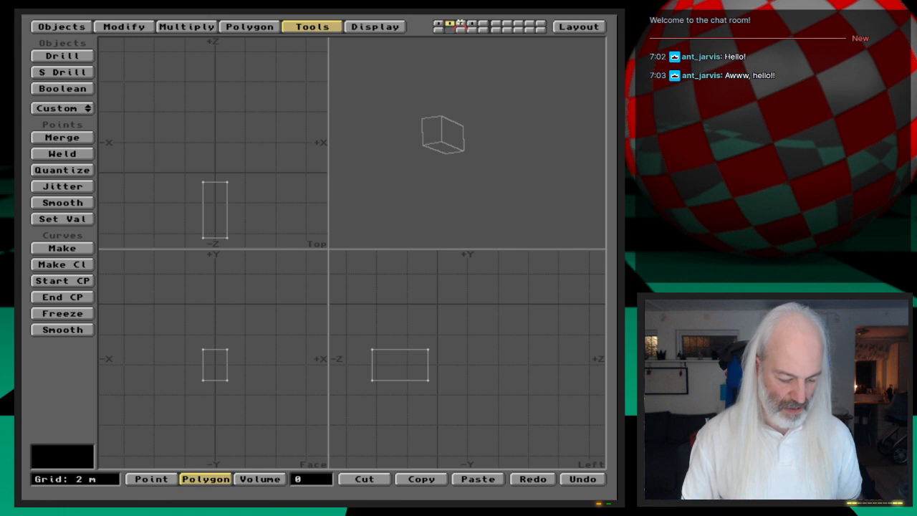
{"action": "left_click", "coordinate": [459, 24]}
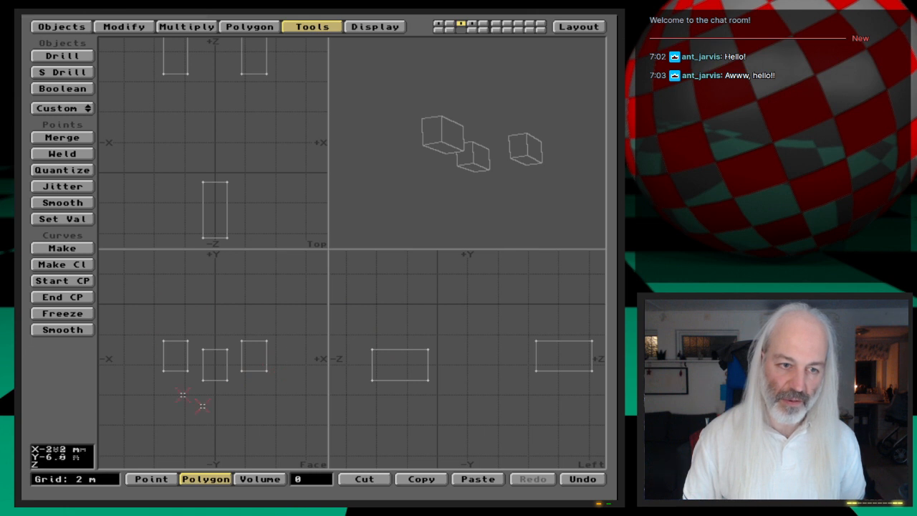
{"action": "key", "text": "s"}
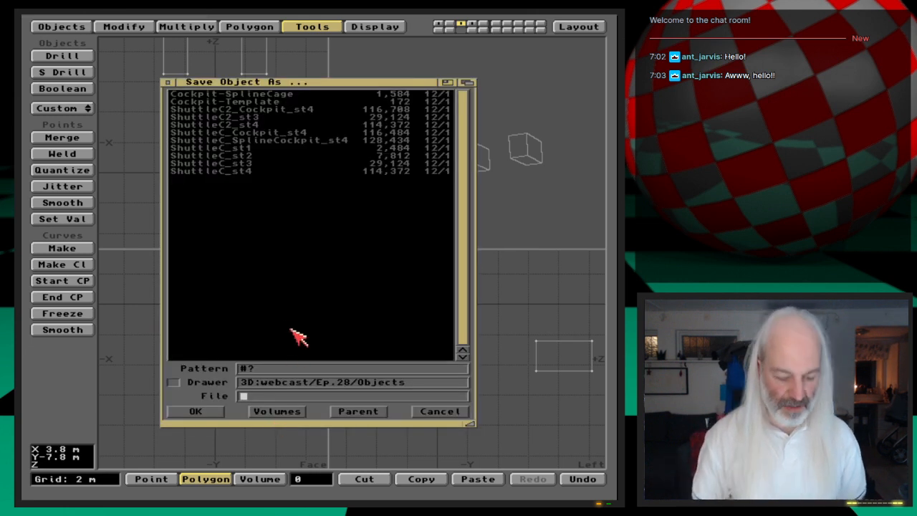
{"action": "type", "text": "ShuttleC2_"}
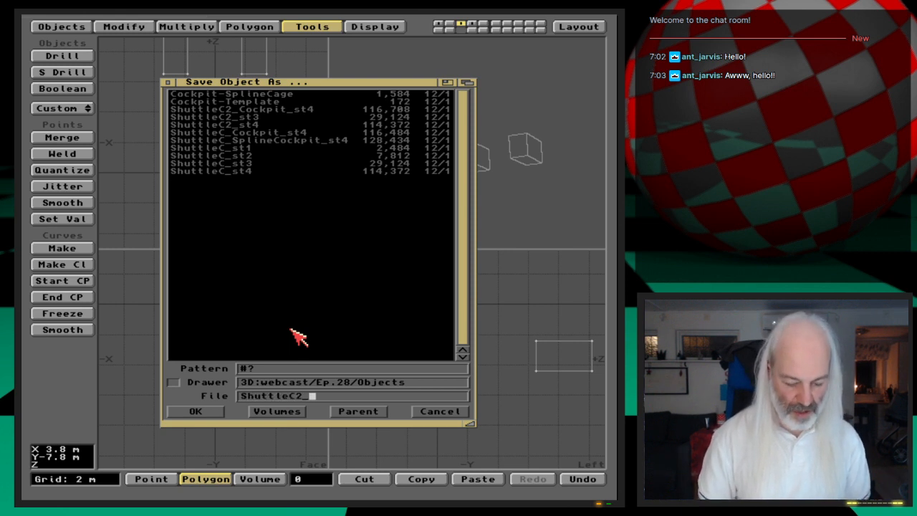
{"action": "type", "text": "Gear"}
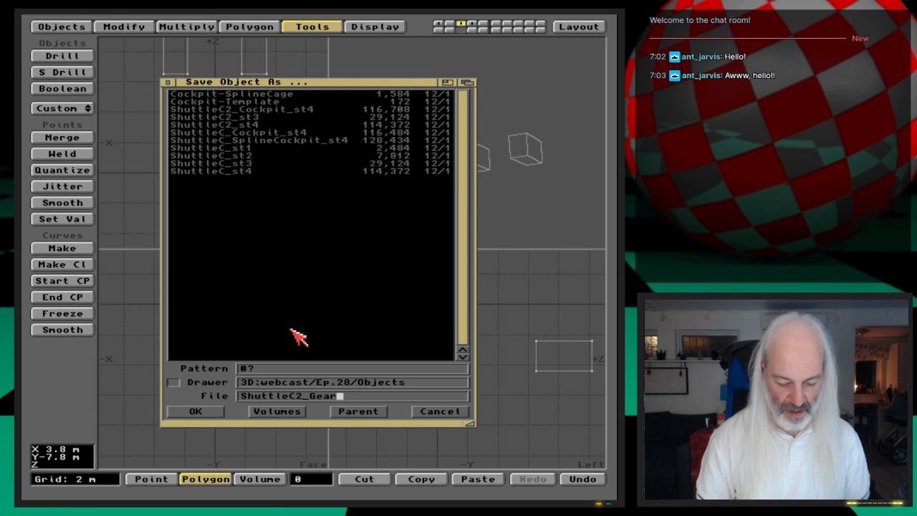
{"action": "type", "text": "Template"}
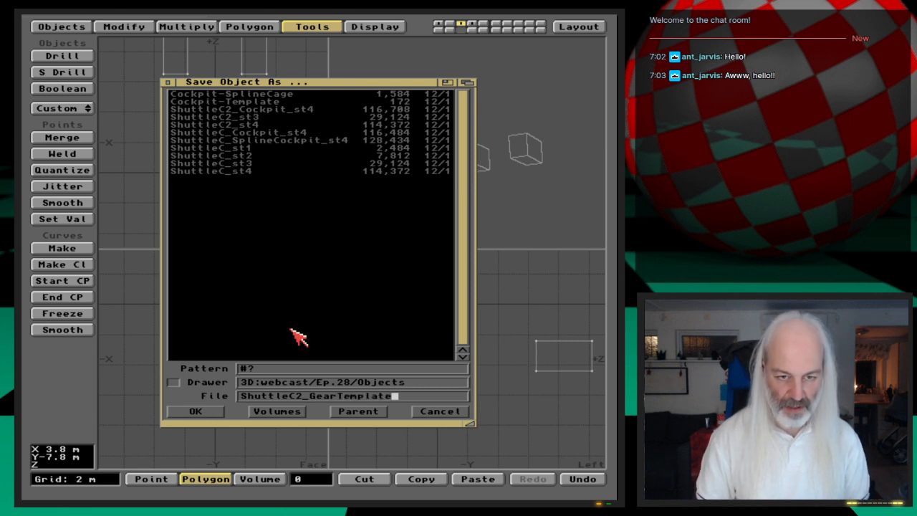
{"action": "key", "text": "Return"}
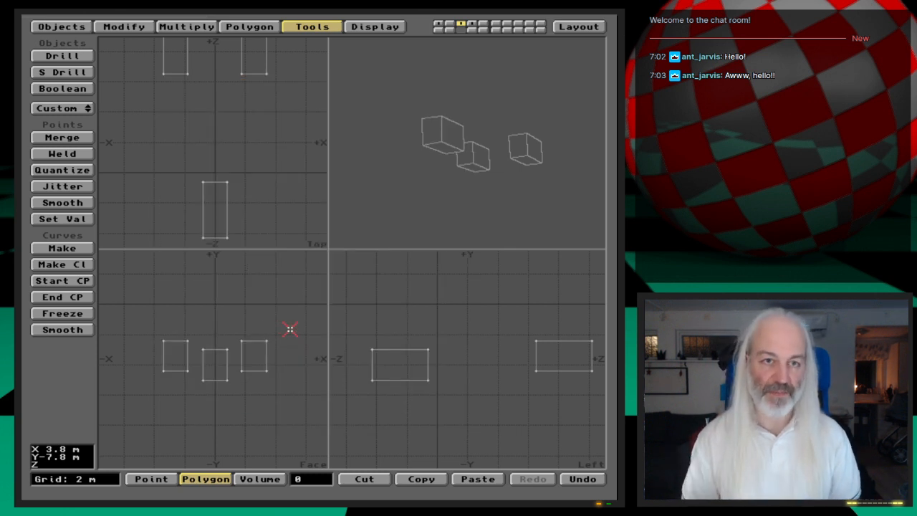
- Cut the layer 4 mesh with the layer 3 boxes behind it, using a Solid Drill Core operation
{"action": "left_click", "coordinate": [469, 24]}
{"action": "left_click", "coordinate": [462, 30]}
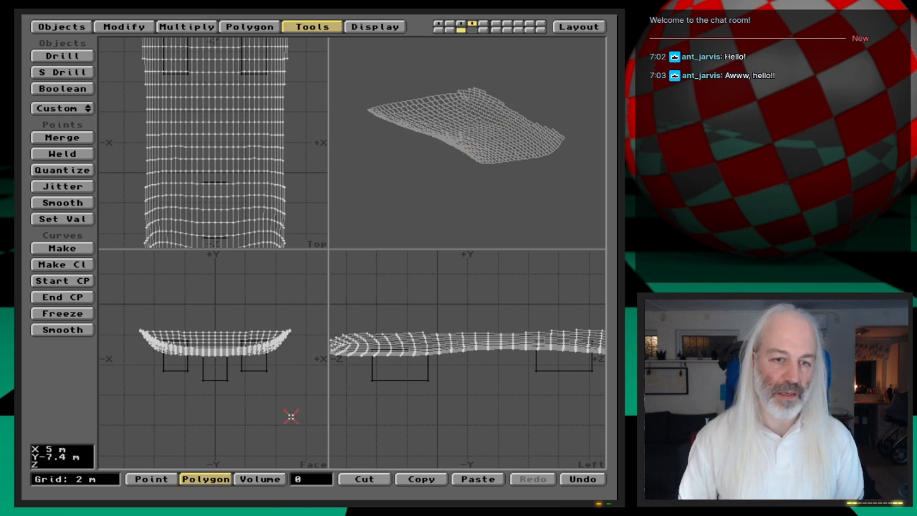
{"action": "left_click", "coordinate": [84, 71]}
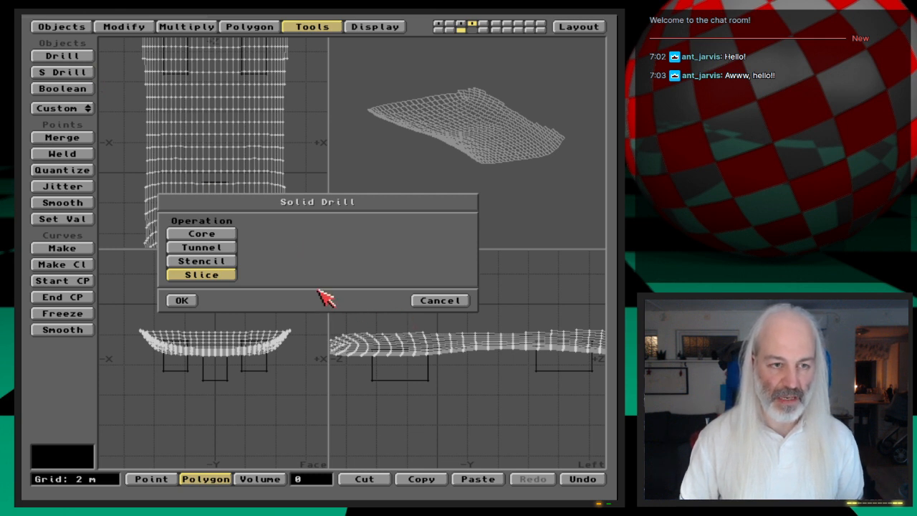
{"action": "left_click", "coordinate": [224, 235]}
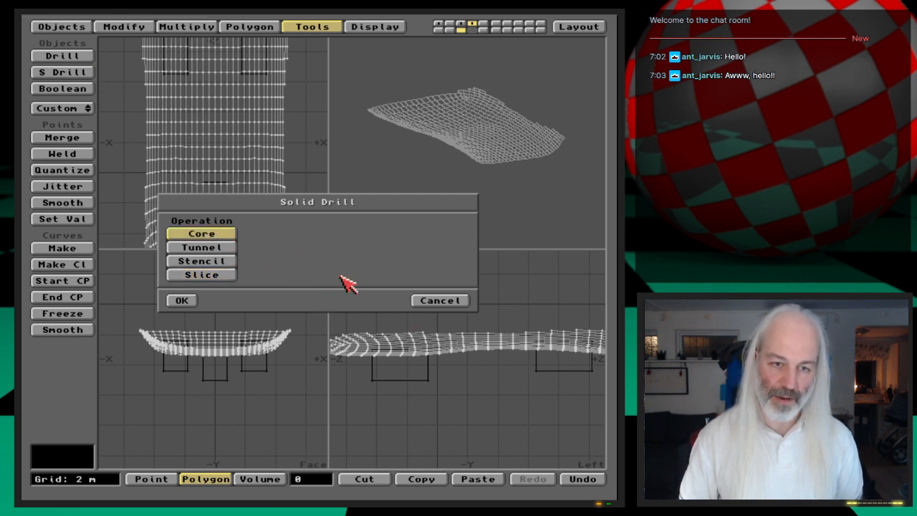
{"action": "left_click", "coordinate": [183, 301]}
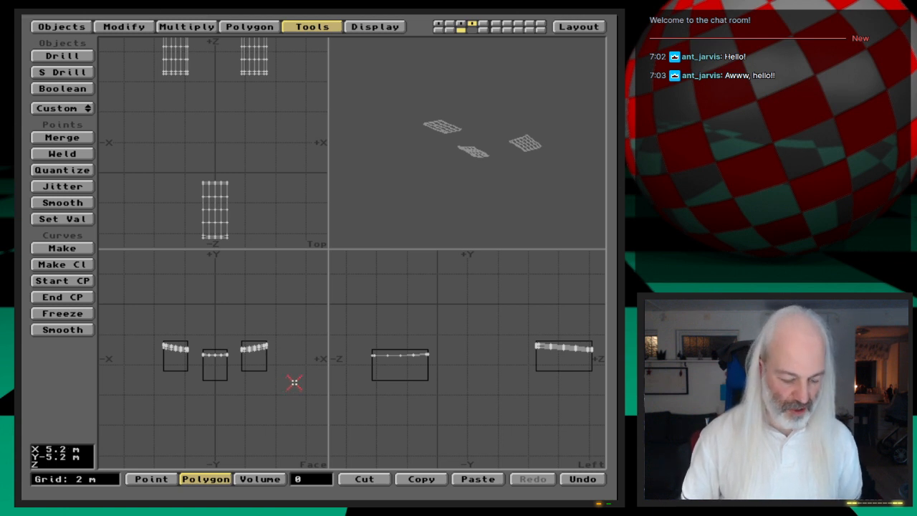
- Save the cut mesh patches as Gear_Covers_st1 in the Ep.28 Objects drawer
{"action": "key", "text": "s"}
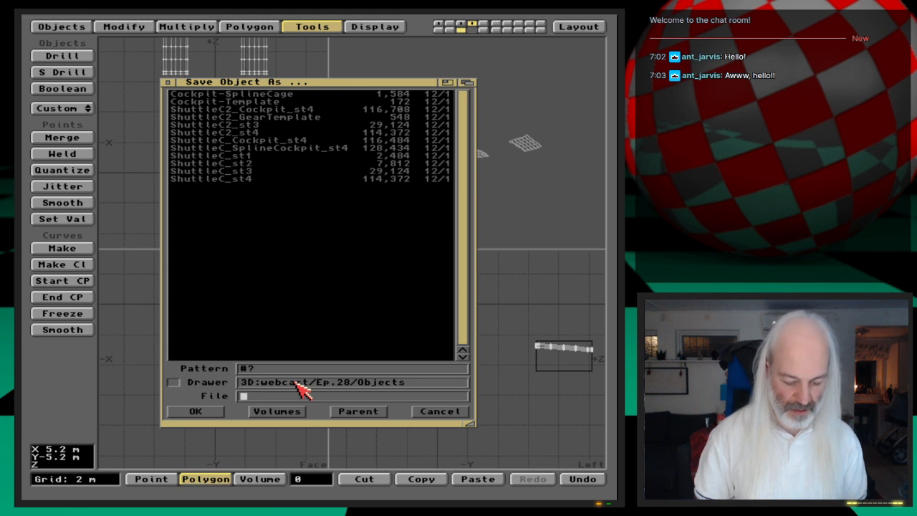
{"action": "type", "text": "Gear_Co"}
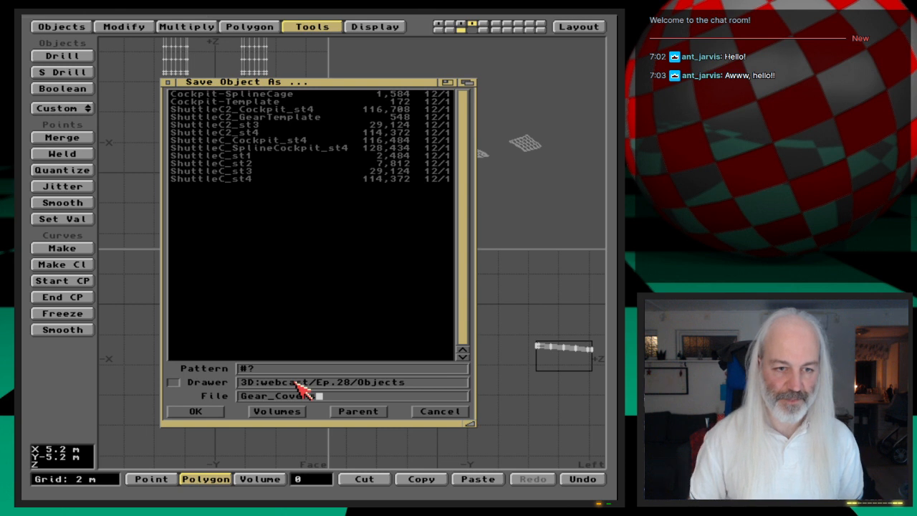
{"action": "type", "text": "ver_st4"}
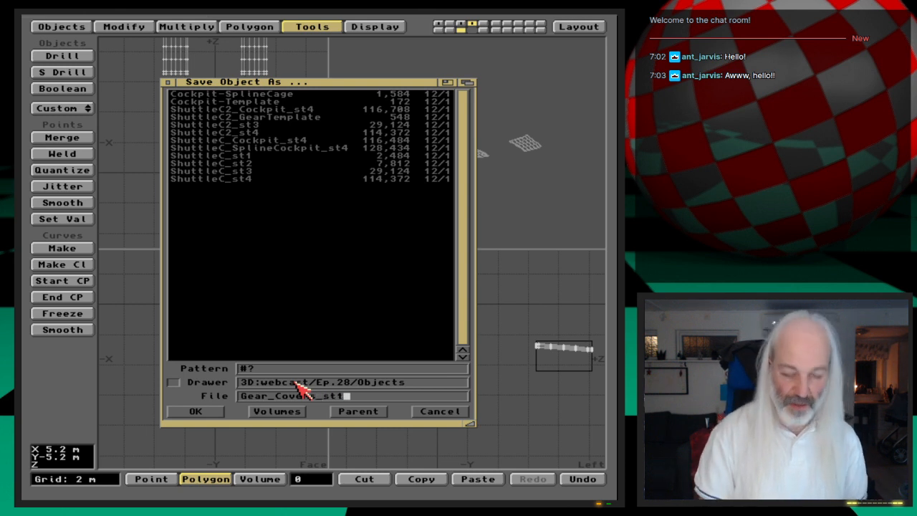
{"action": "key", "text": "Return"}
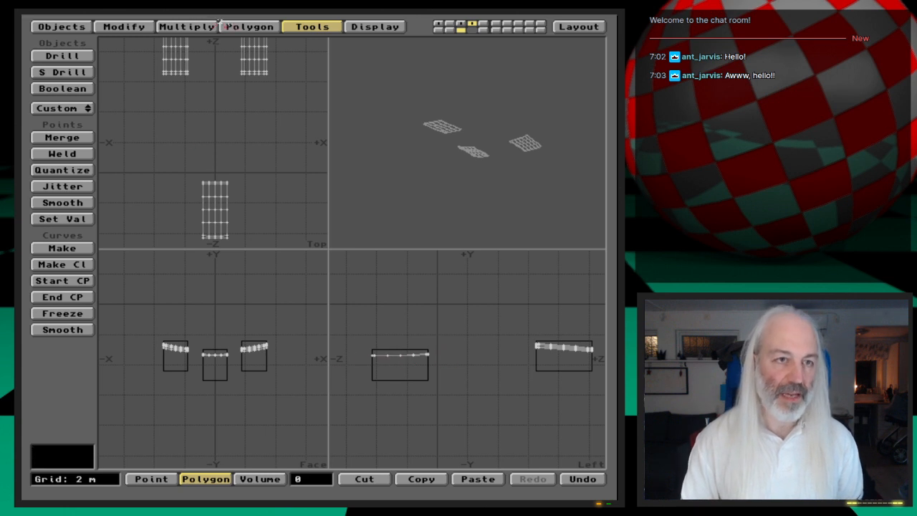
- Try to extrude the three mesh patches 0.3 m along the Y axis in 1 segment, and merge their points
{"action": "left_click", "coordinate": [195, 26]}
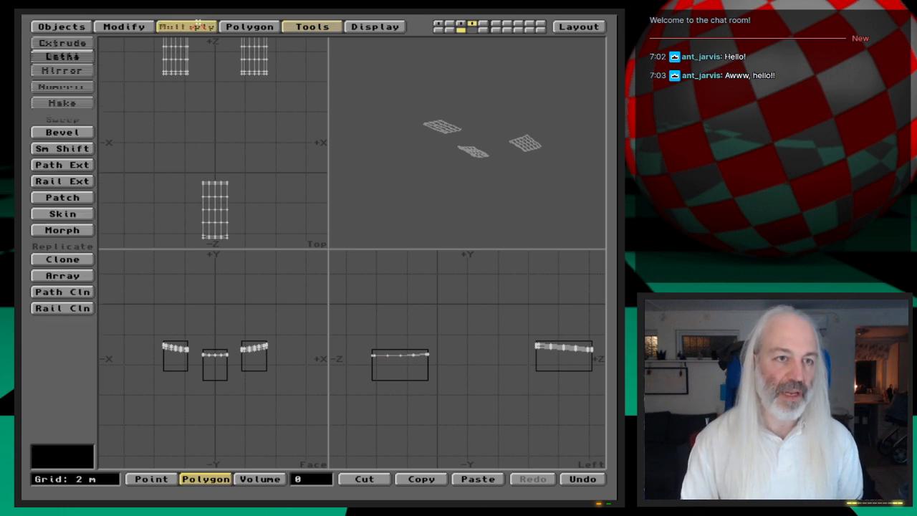
{"action": "left_click", "coordinate": [79, 41]}
{"action": "left_click", "coordinate": [222, 123]}
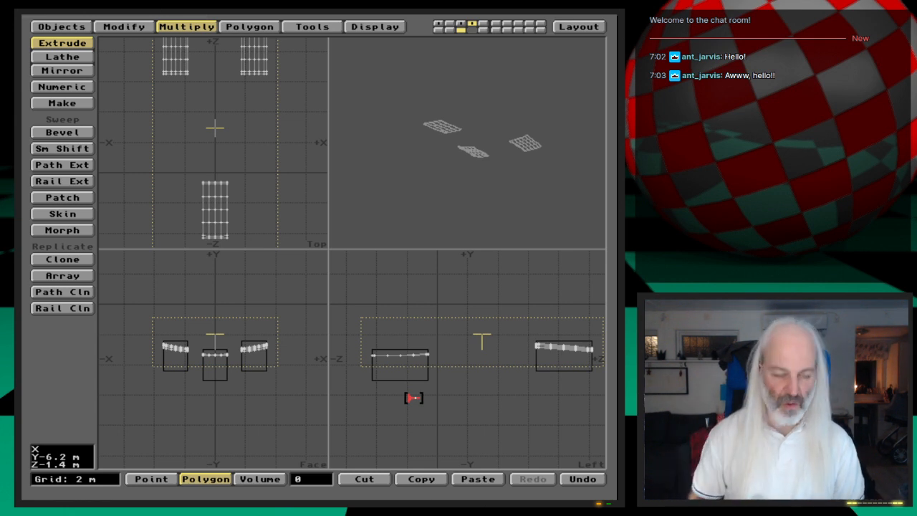
{"action": "key", "text": "n"}
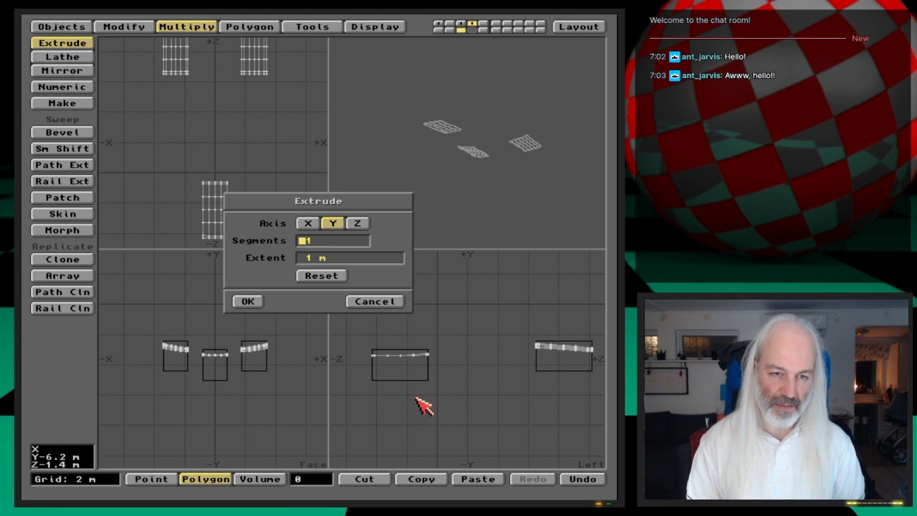
{"action": "type", "text": ".3"}
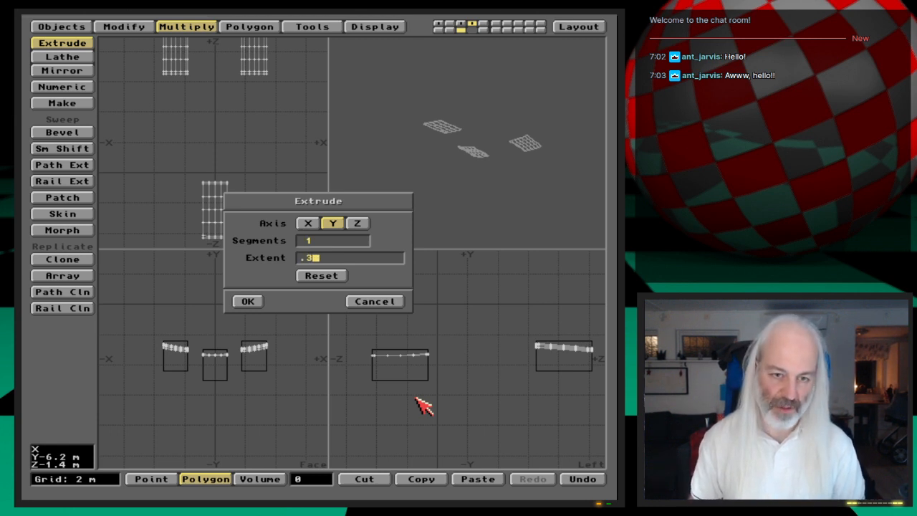
{"action": "key", "text": "Return"}
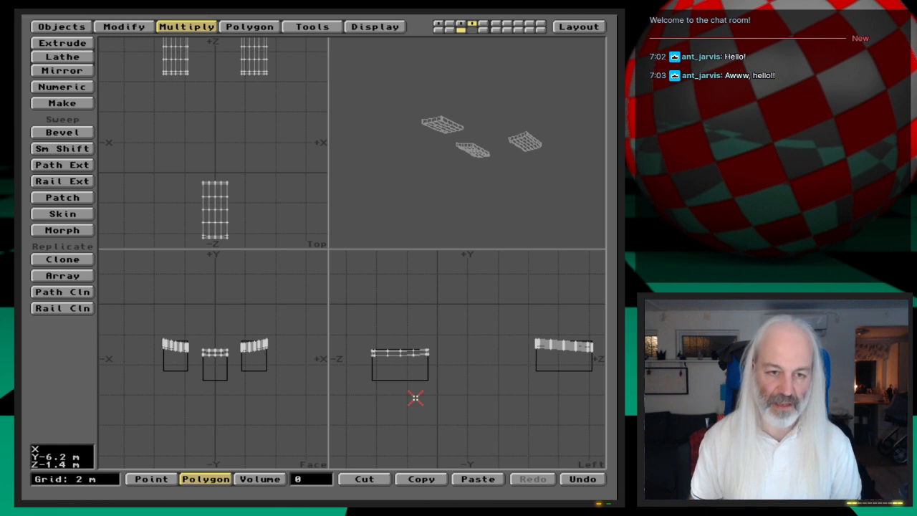
{"action": "key", "text": "m"}
{"action": "key", "text": "Return"}
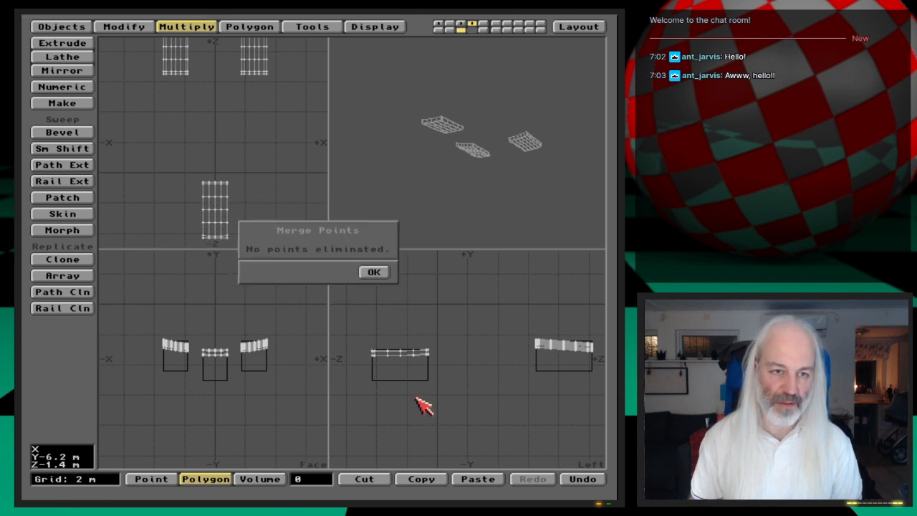
{"action": "key", "text": "Return"}
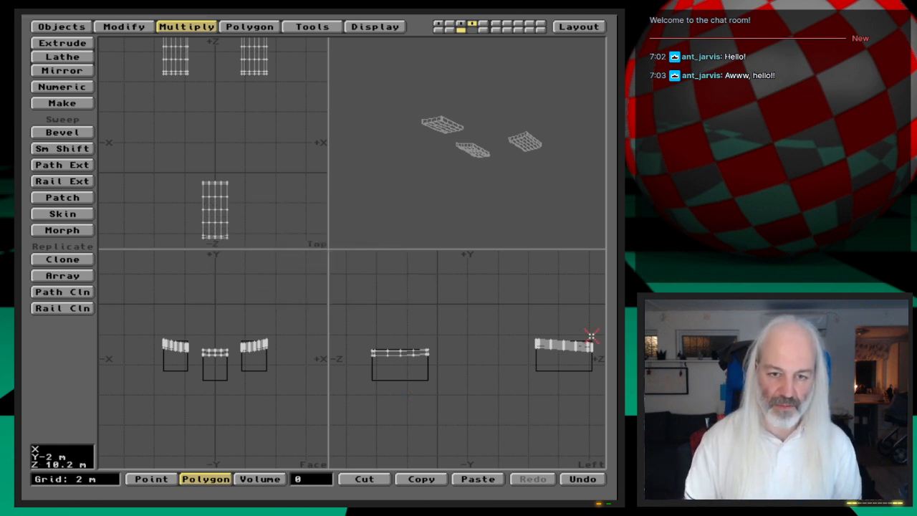
- Inspect the thickness of the extruded covers up close in the preview and undo the extrusion
{"action": "key", "text": "period"}
{"action": "key", "text": "period"}
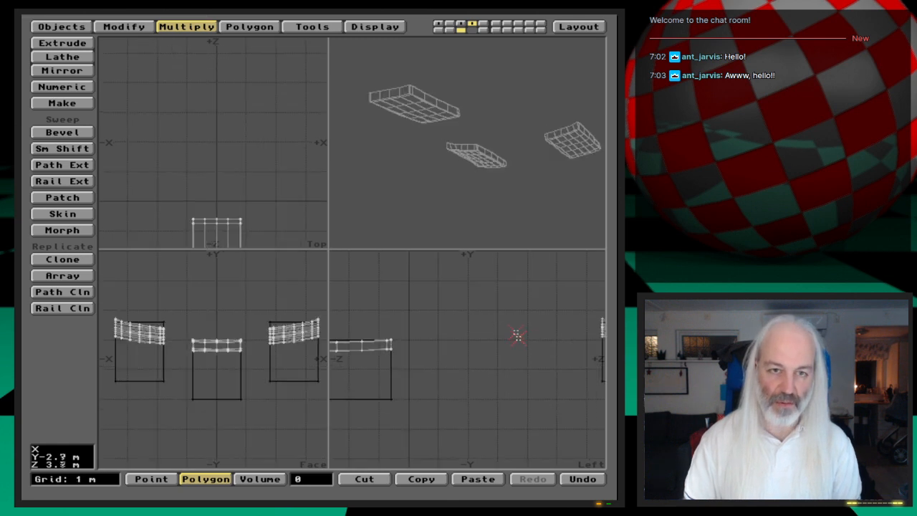
{"action": "left_click_drag", "start_coordinate": [411, 89], "coordinate": [560, 142]}
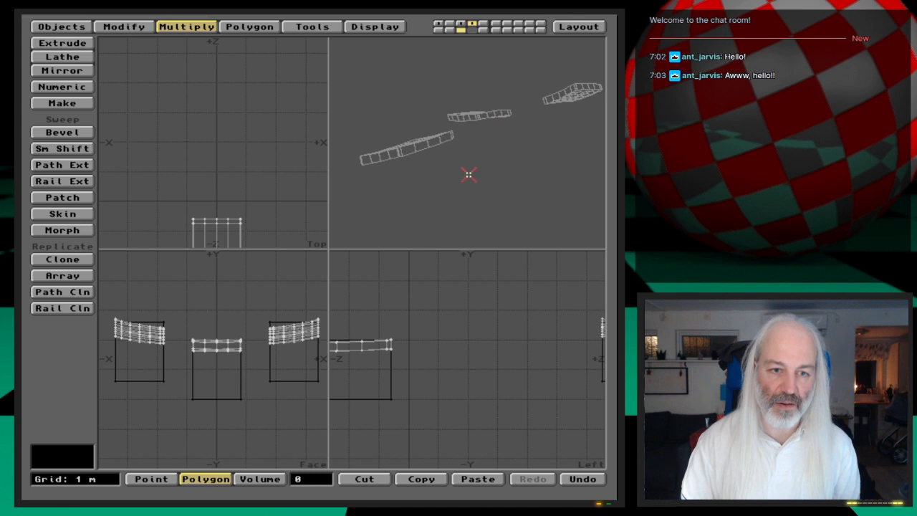
{"action": "left_click_drag", "start_coordinate": [468, 174], "coordinate": [466, 150]}
{"action": "key", "text": "u"}
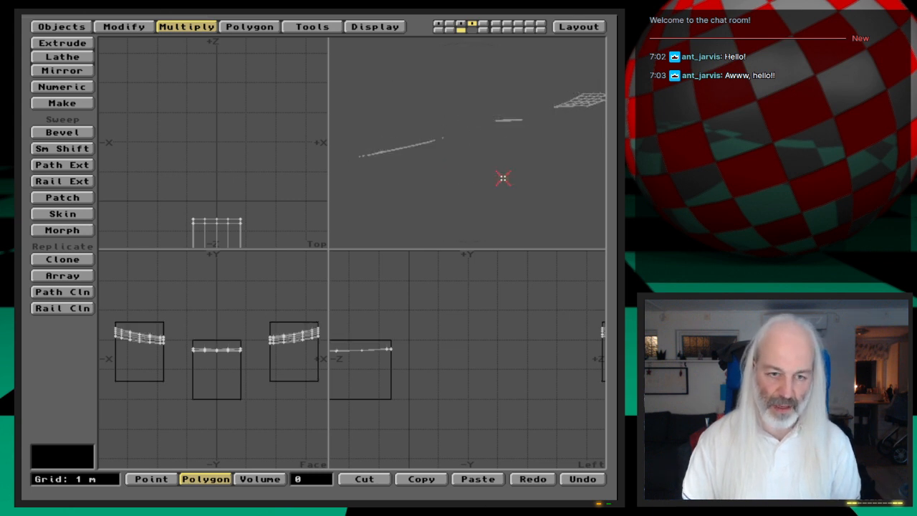
- Extrude the three mesh patches 150 mm along the Y axis in 1 segment
{"action": "left_click", "coordinate": [85, 44]}
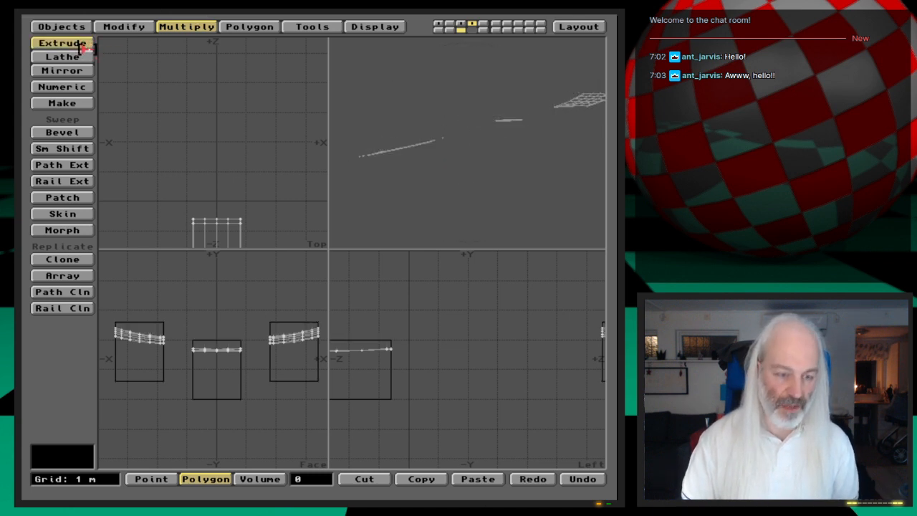
{"action": "key", "text": "Tab"}
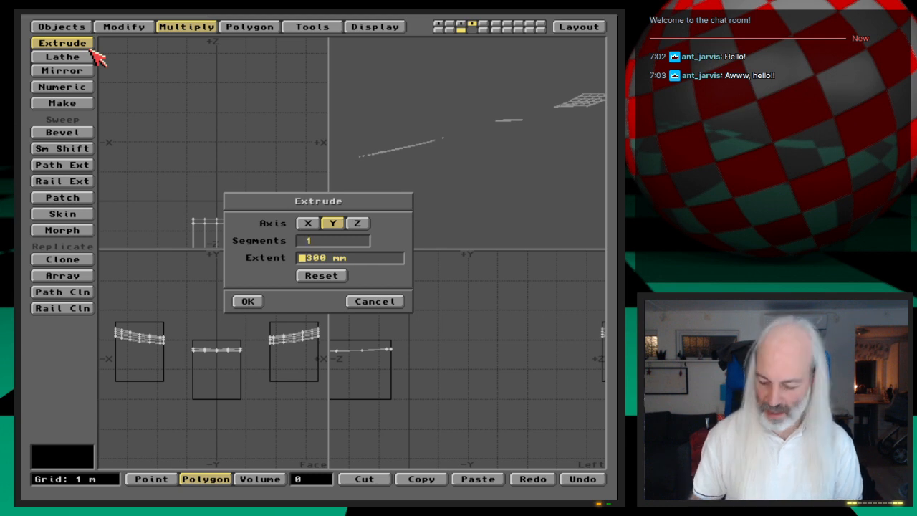
{"action": "type", "text": ".15"}
{"action": "key", "text": "Return"}
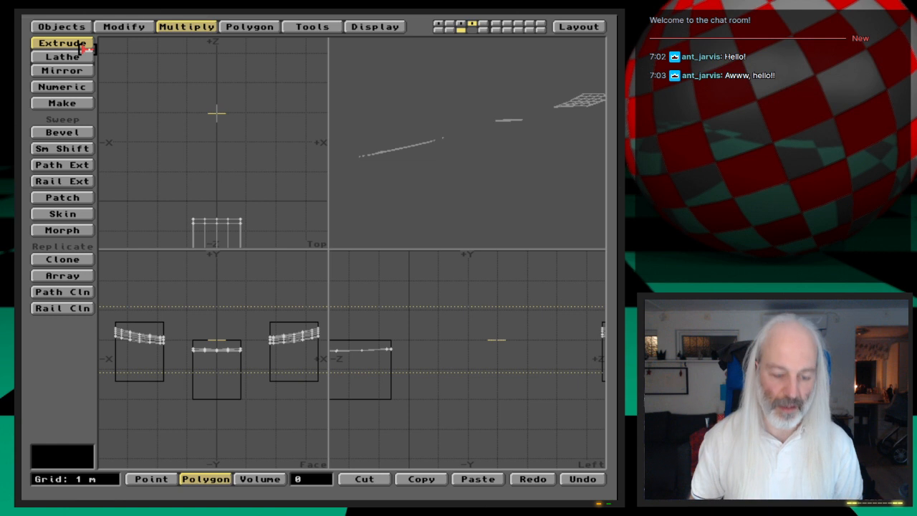
{"action": "left_click", "coordinate": [81, 45]}
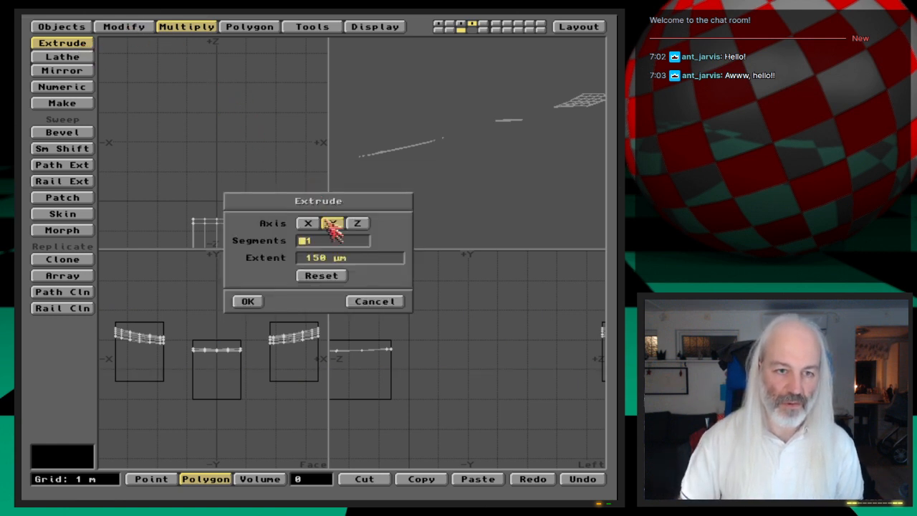
{"action": "left_click", "coordinate": [347, 260]}
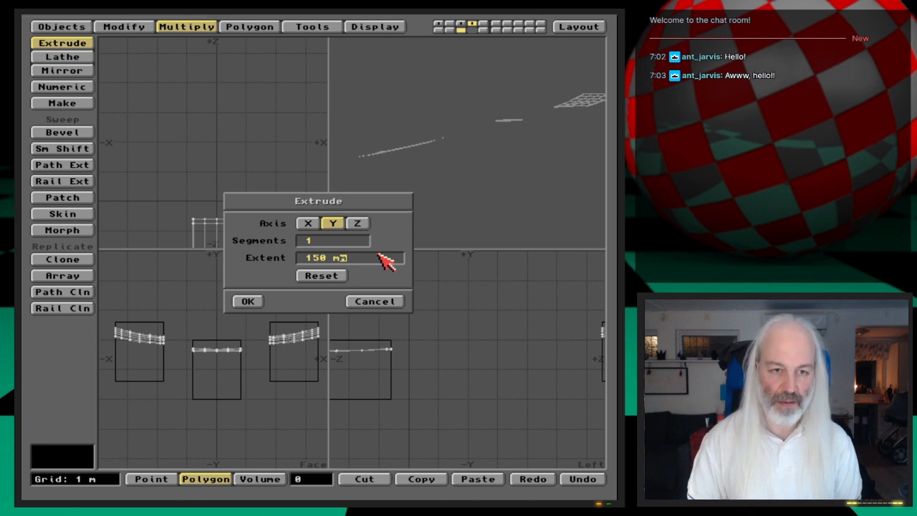
{"action": "key", "text": "Return"}
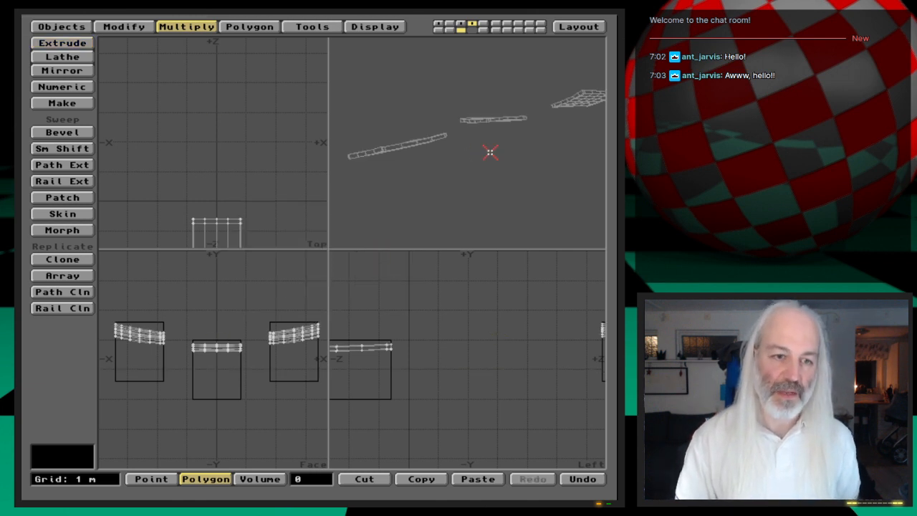
- Save the extruded covers as Gear_Covers_st2 in the Ep.28 Objects drawer
{"action": "key", "text": "s"}
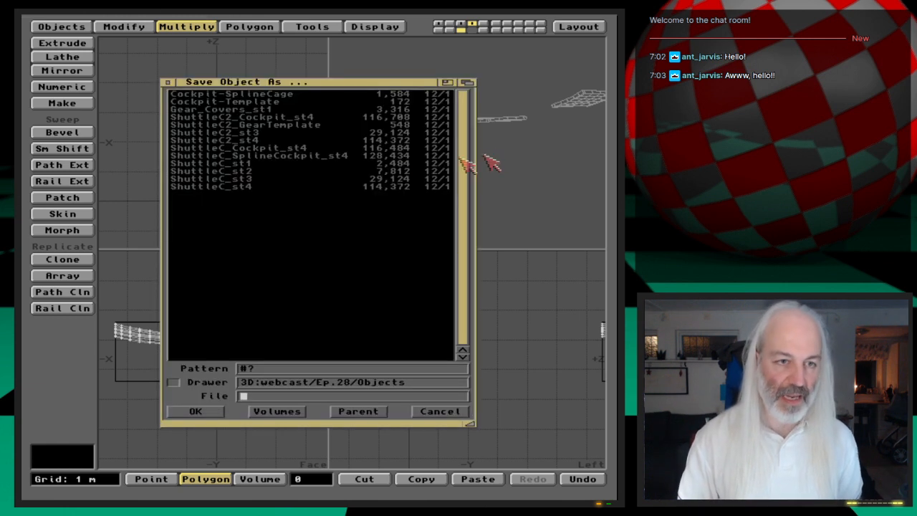
{"action": "left_click", "coordinate": [269, 109]}
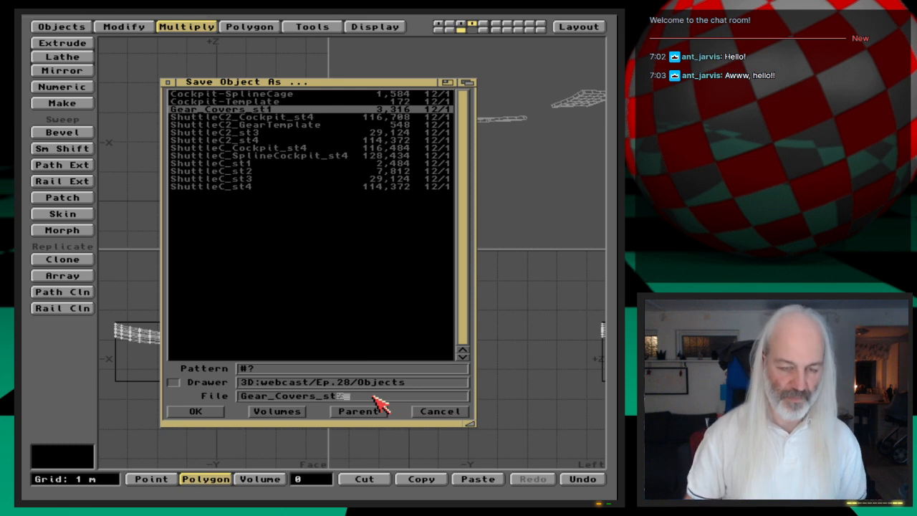
{"action": "type", "text": "2"}
{"action": "key", "text": "Return"}
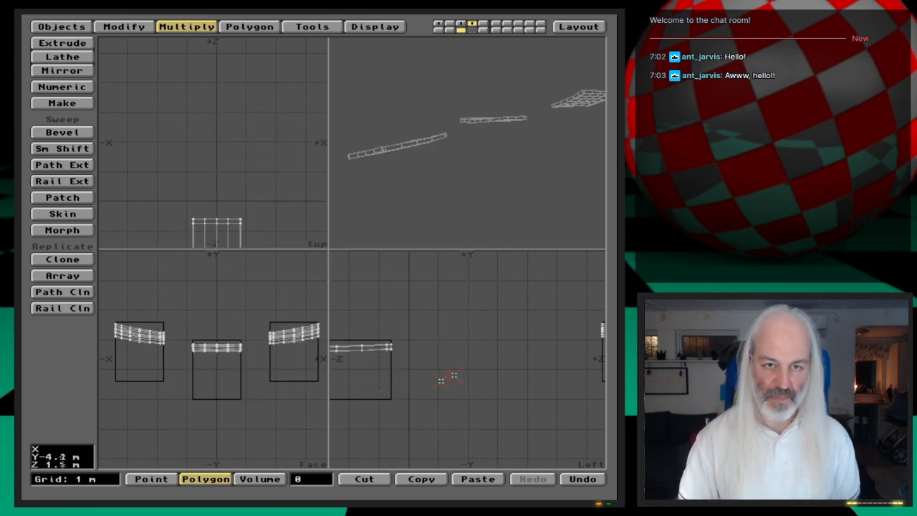
- Subtract the three template boxes in the background layer from the hull underside with a Boolean operation
{"action": "key", "text": "a"}
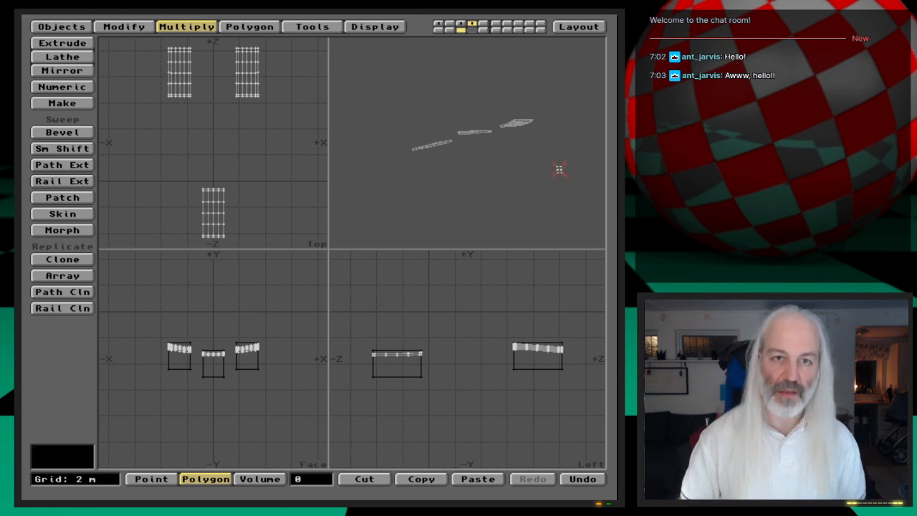
{"action": "key", "text": "1"}
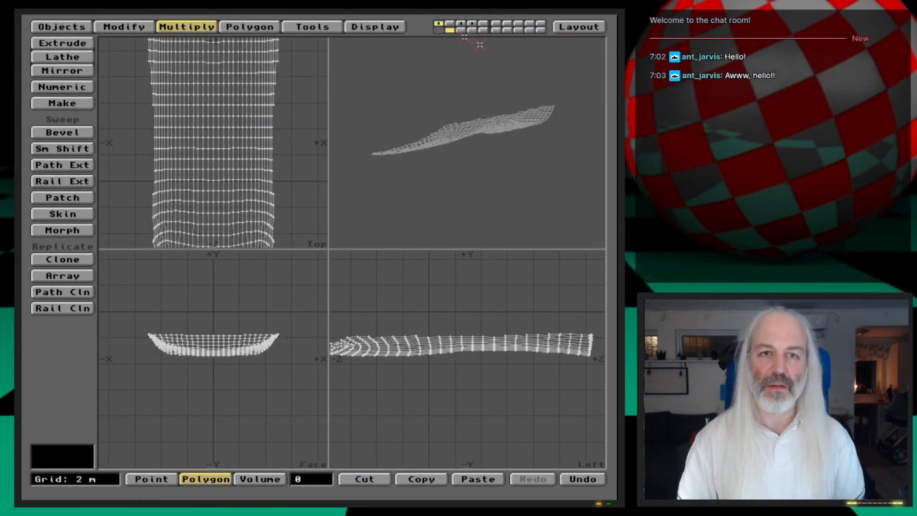
{"action": "left_click", "coordinate": [460, 29]}
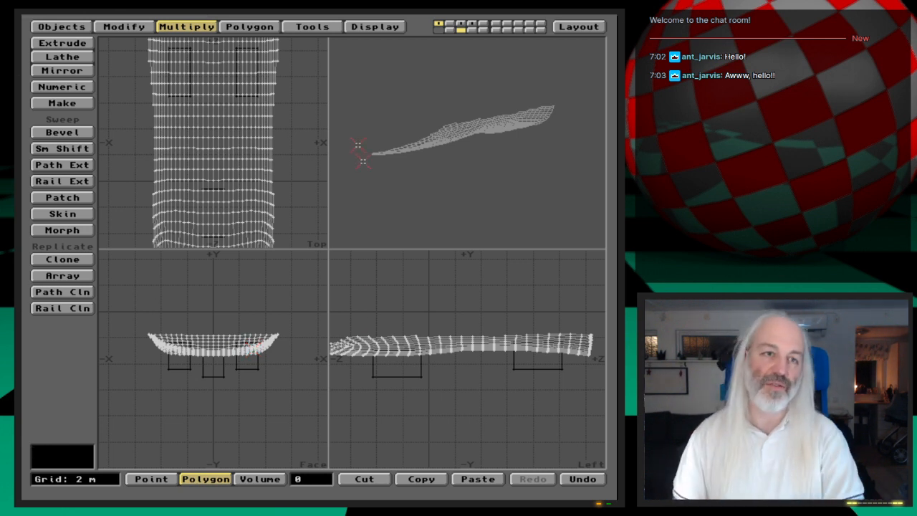
{"action": "left_click", "coordinate": [249, 26]}
{"action": "left_click", "coordinate": [313, 26]}
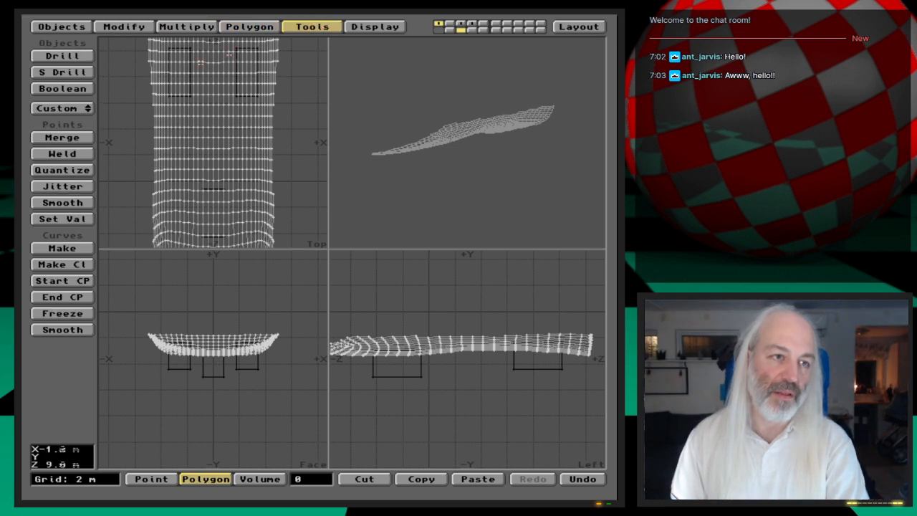
{"action": "left_click", "coordinate": [83, 89]}
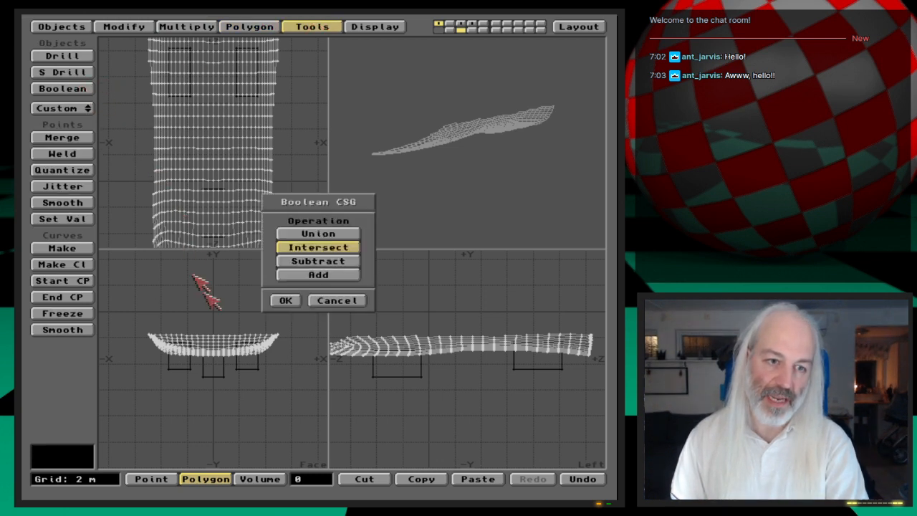
{"action": "left_click", "coordinate": [338, 262]}
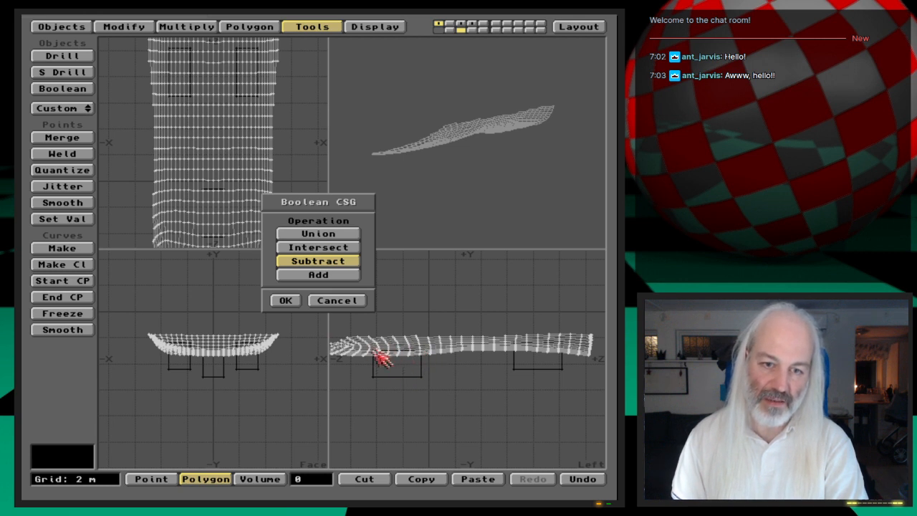
{"action": "left_click", "coordinate": [285, 301]}
- Inspect the three gear openings in an enlarged preview, comparing the hull with and without the gear covers layer
{"action": "left_click_drag", "start_coordinate": [479, 179], "coordinate": [477, 207]}
{"action": "key", "text": "."}
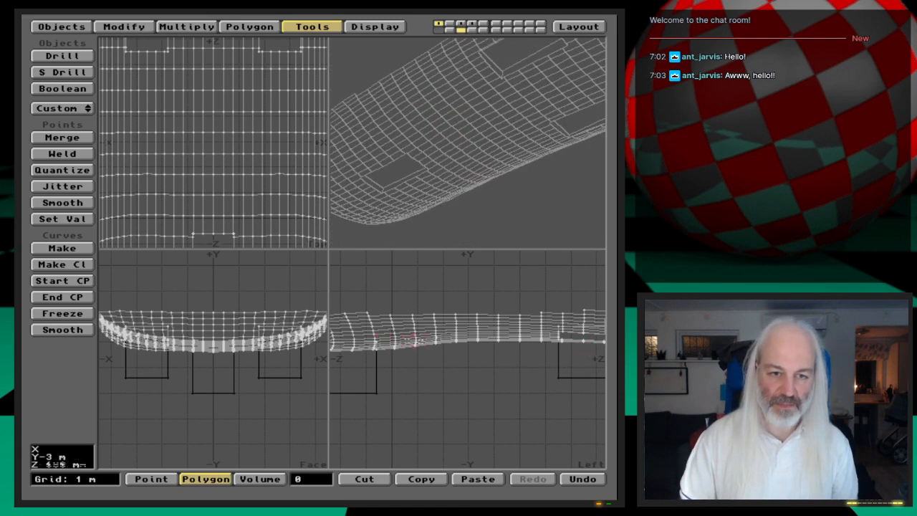
{"action": "left_click_drag", "start_coordinate": [503, 76], "coordinate": [483, 122]}
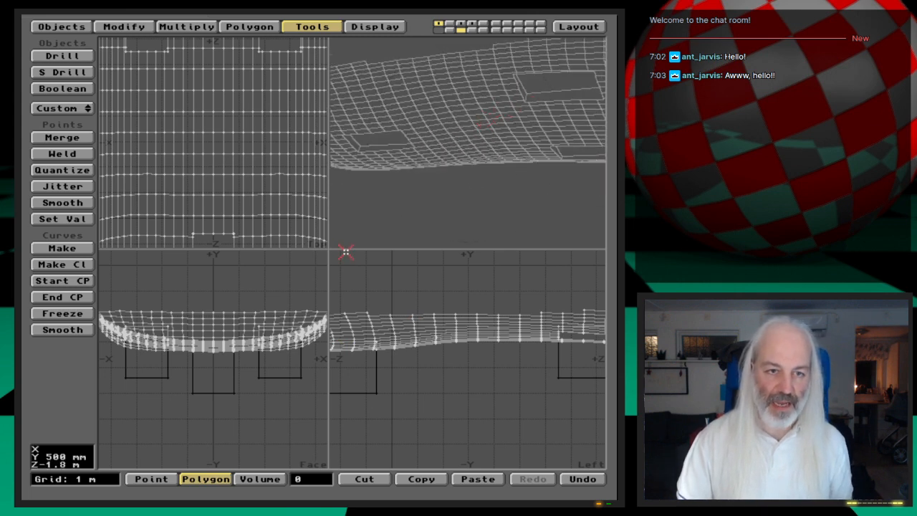
{"action": "left_click_drag", "start_coordinate": [332, 247], "coordinate": [169, 310]}
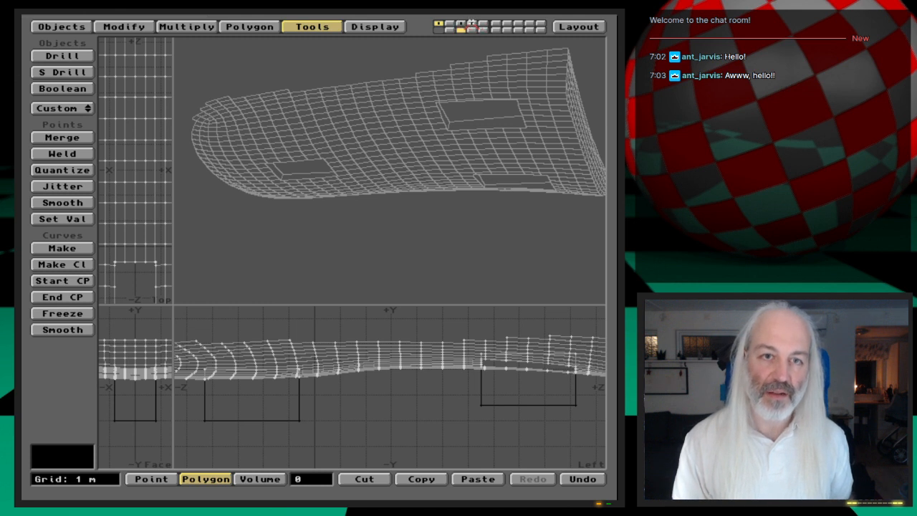
{"action": "left_click", "coordinate": [471, 24]}
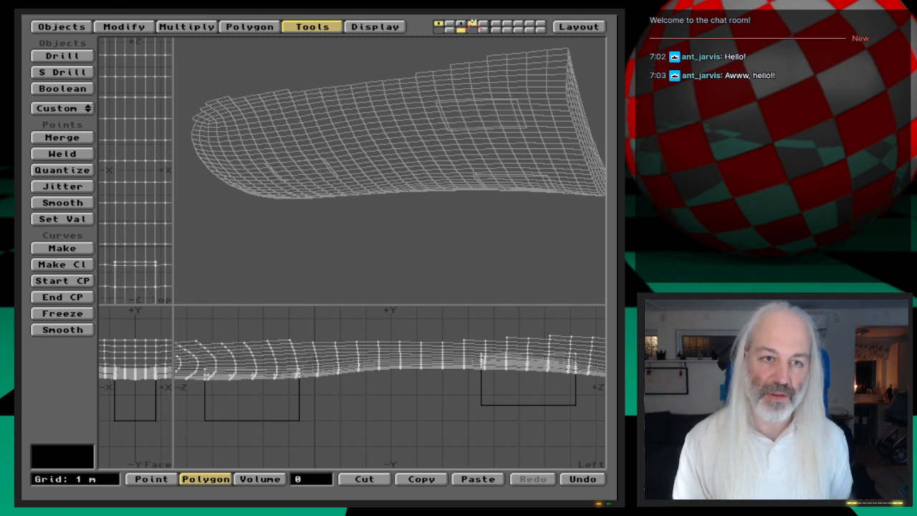
{"action": "left_click_drag", "start_coordinate": [385, 146], "coordinate": [448, 184]}
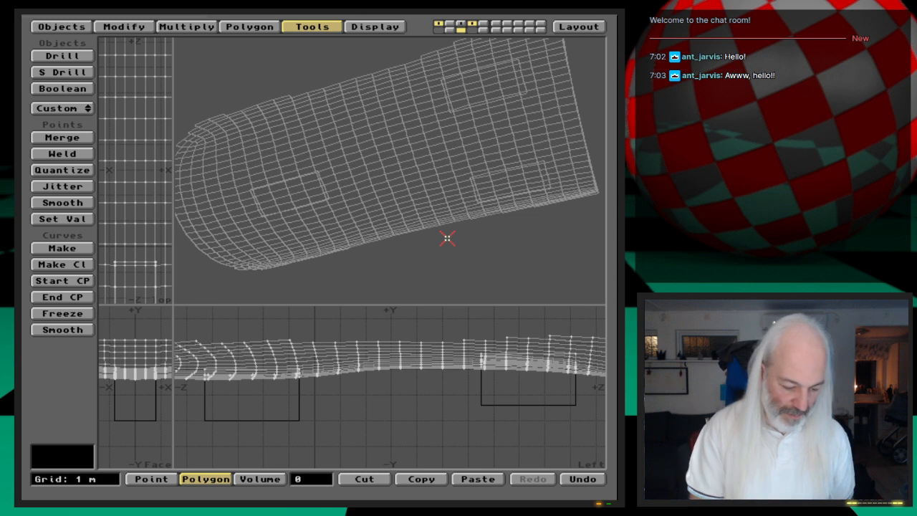
{"action": "key", "text": "Delete"}
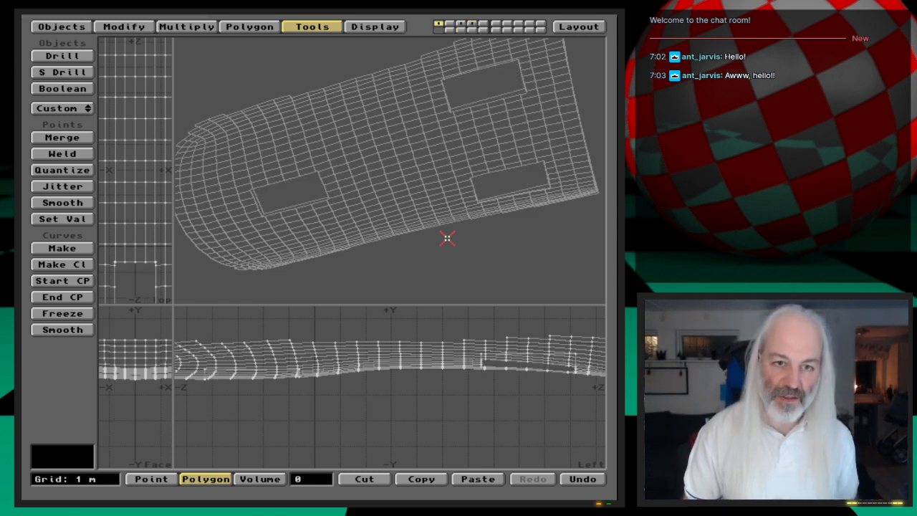
{"action": "key", "text": "shift+4"}
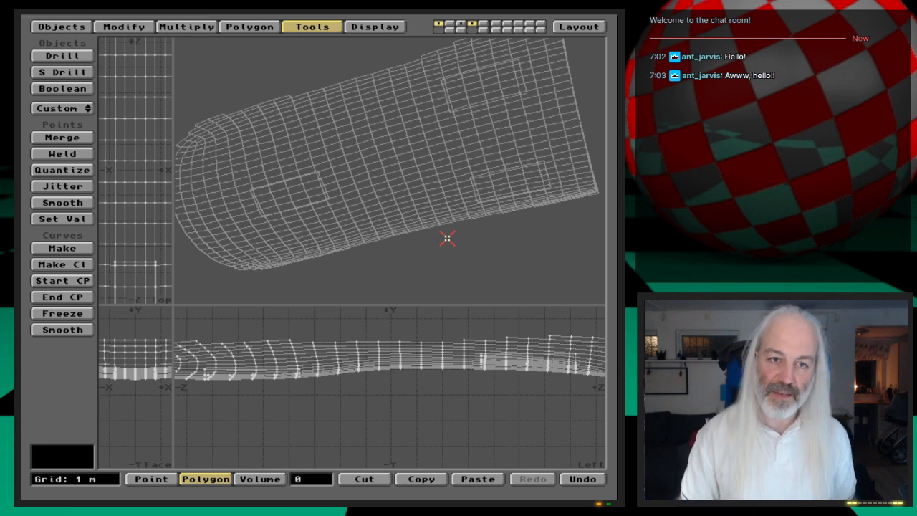
{"action": "left_click_drag", "start_coordinate": [395, 115], "coordinate": [437, 158]}
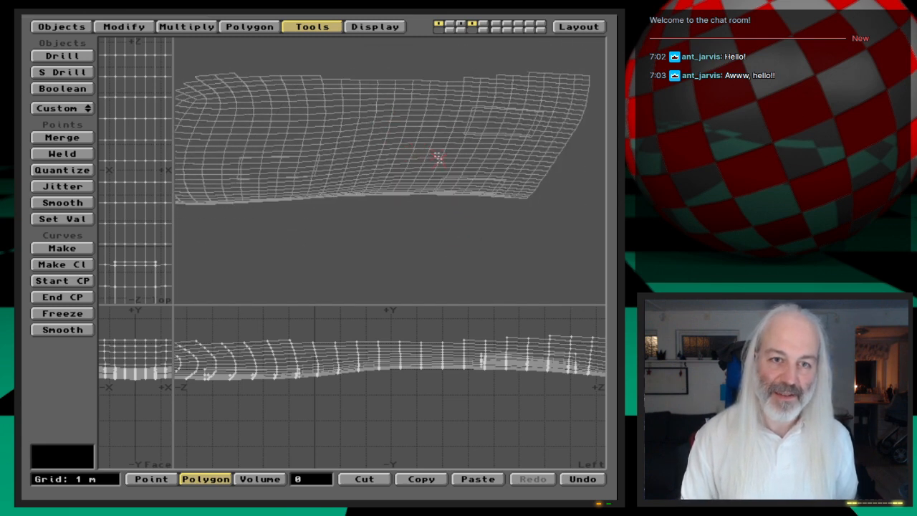
{"action": "key", "text": "shift+4"}
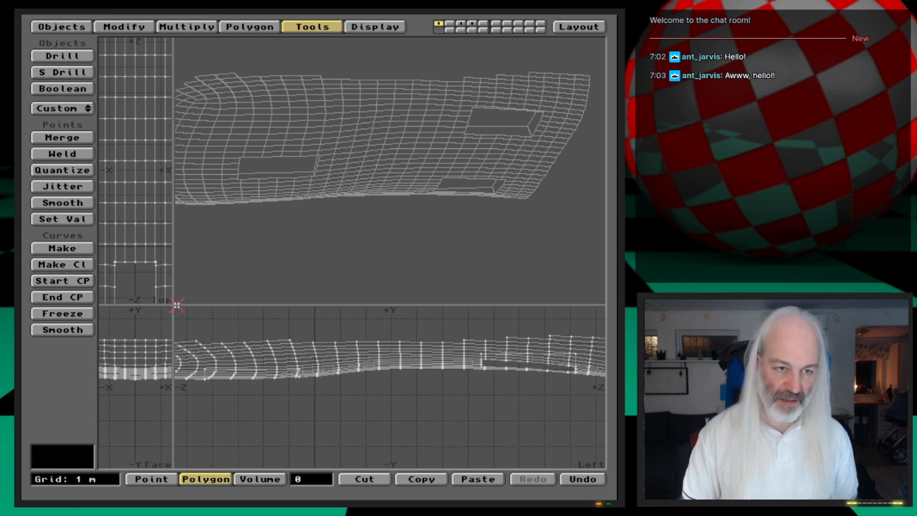
- Restore the four-view layout and unhide the remaining polygons of the shuttle hull
{"action": "left_click_drag", "start_coordinate": [215, 273], "coordinate": [353, 249]}
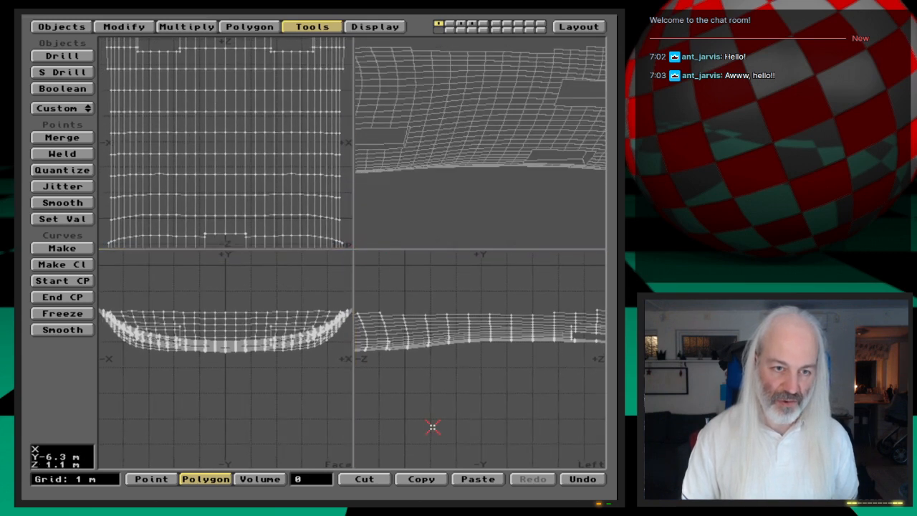
{"action": "key", "text": "a"}
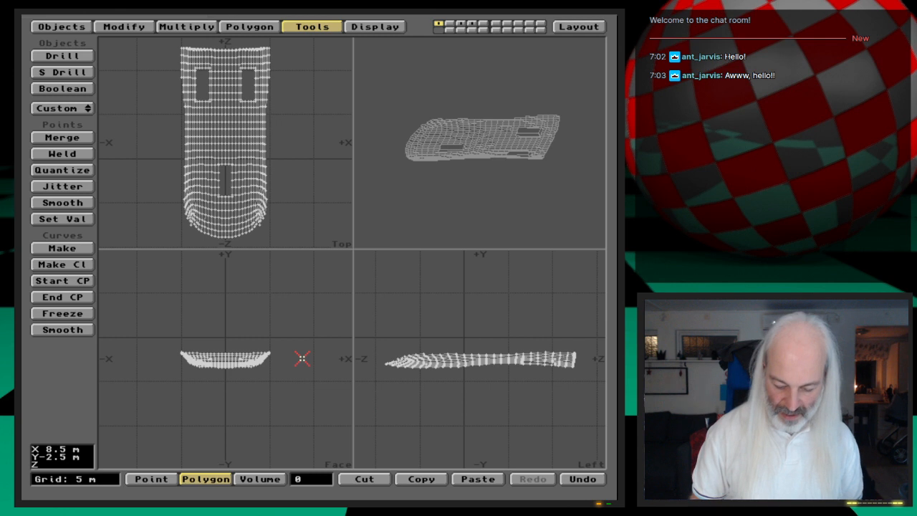
{"action": "key", "text": "backslash"}
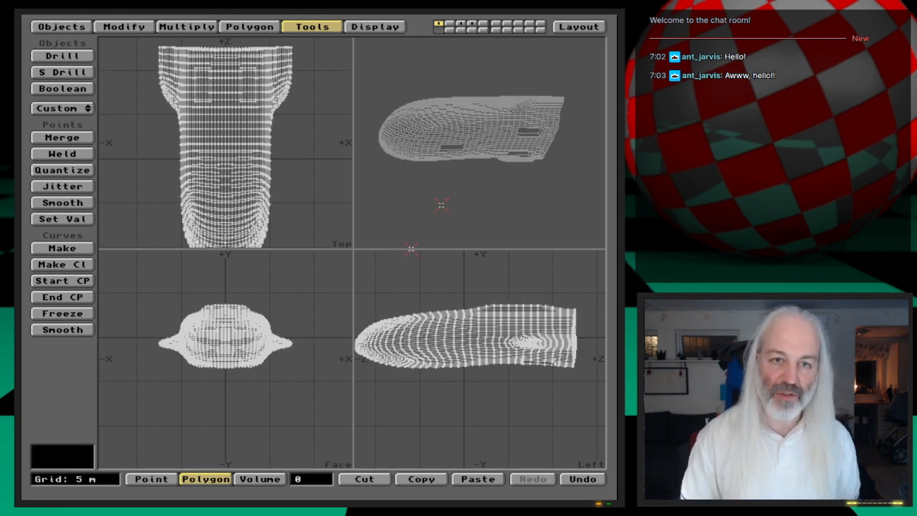
{"action": "left_click_drag", "start_coordinate": [477, 134], "coordinate": [497, 174]}
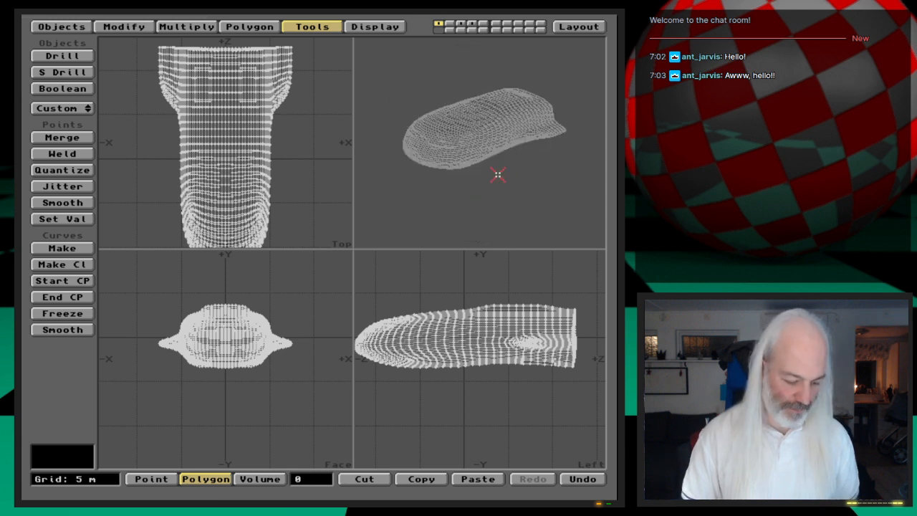
- Save the hull with the gear openings as ShuttleC2_CockpitGear_st4 in the Ep.28 Objects drawer
{"action": "key", "text": "s"}
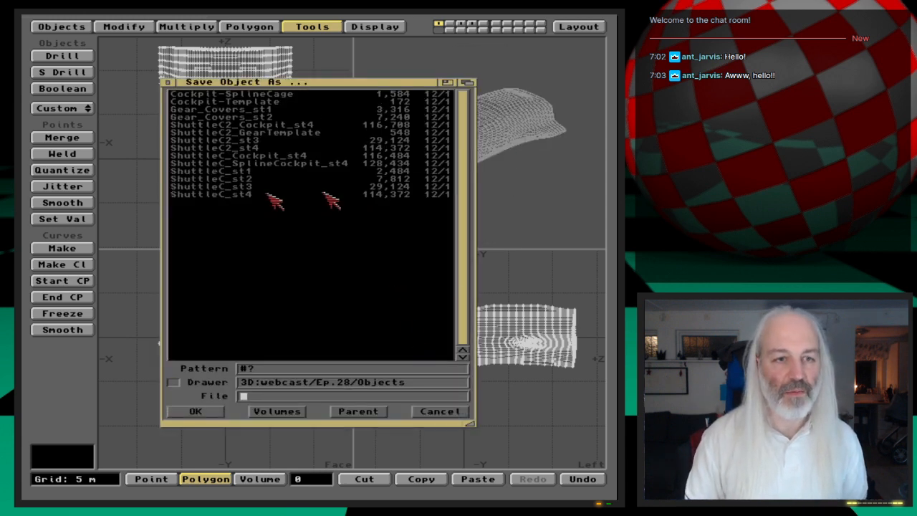
{"action": "left_click", "coordinate": [322, 126]}
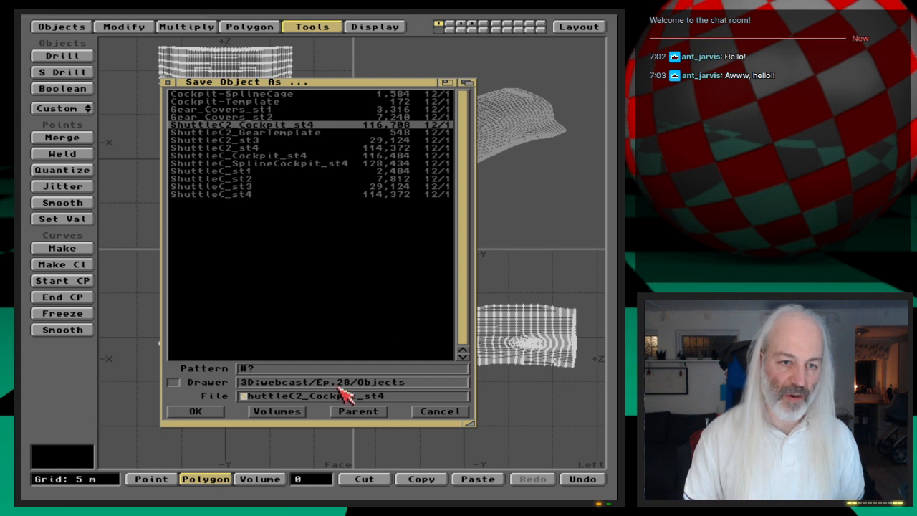
{"action": "left_click", "coordinate": [360, 396]}
{"action": "type", "text": "Gear"}
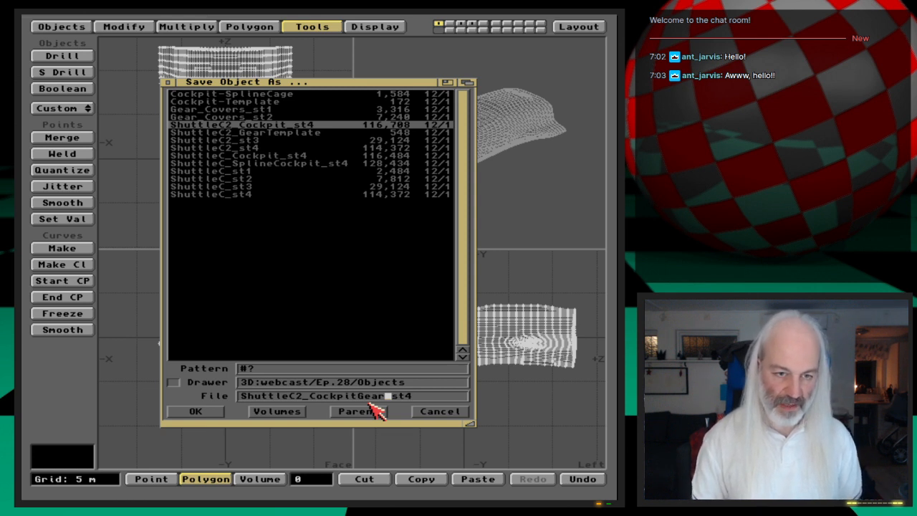
{"action": "left_click", "coordinate": [197, 412]}
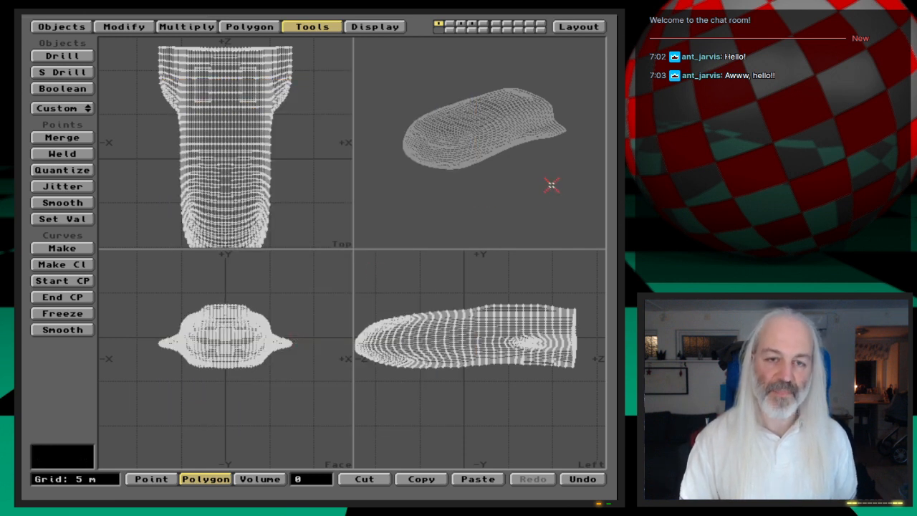
- Examine the hull's gear openings up close and check the polygon info of the template box on the +X side
{"action": "left_click_drag", "start_coordinate": [536, 189], "coordinate": [494, 132]}
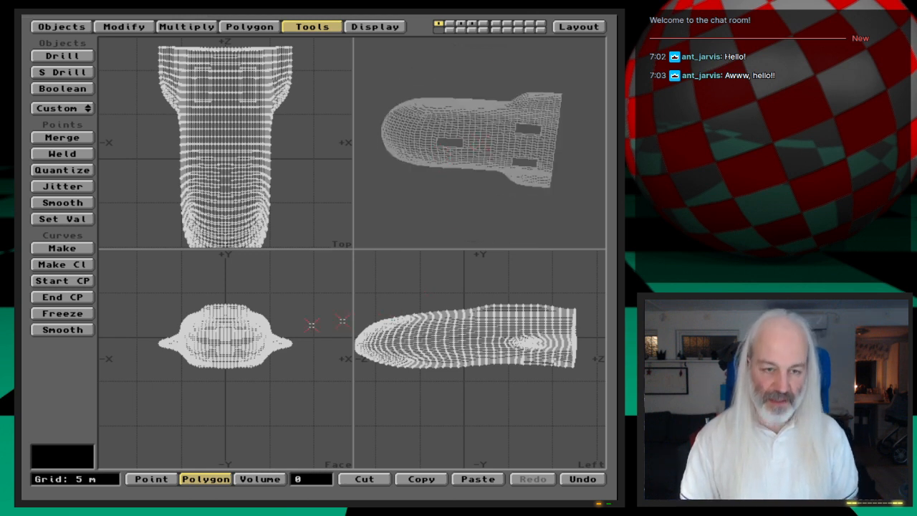
{"action": "key", "text": "period"}
{"action": "key", "text": "period"}
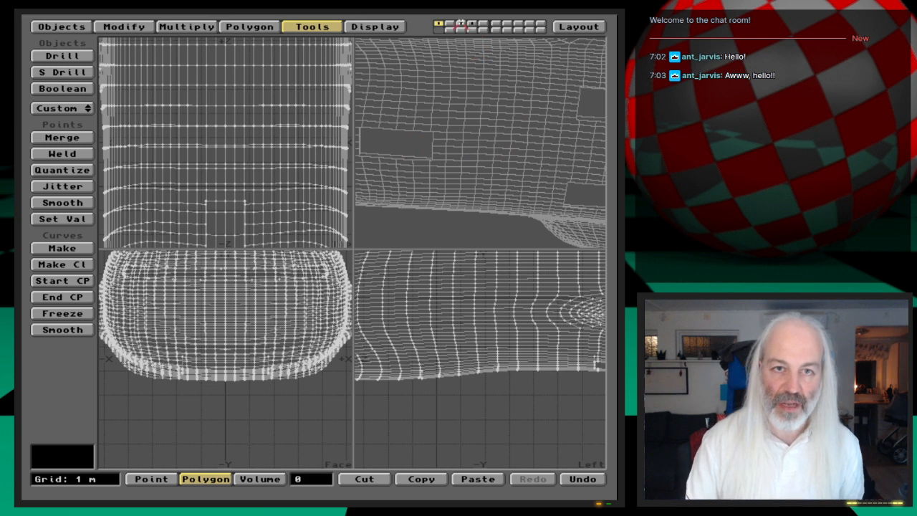
{"action": "left_click", "coordinate": [462, 26]}
{"action": "left_click", "coordinate": [285, 355]}
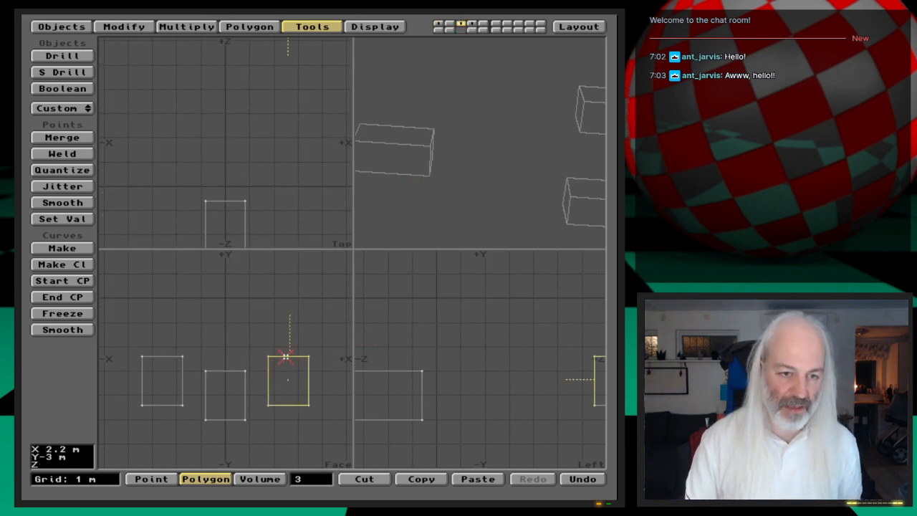
{"action": "key", "text": "i"}
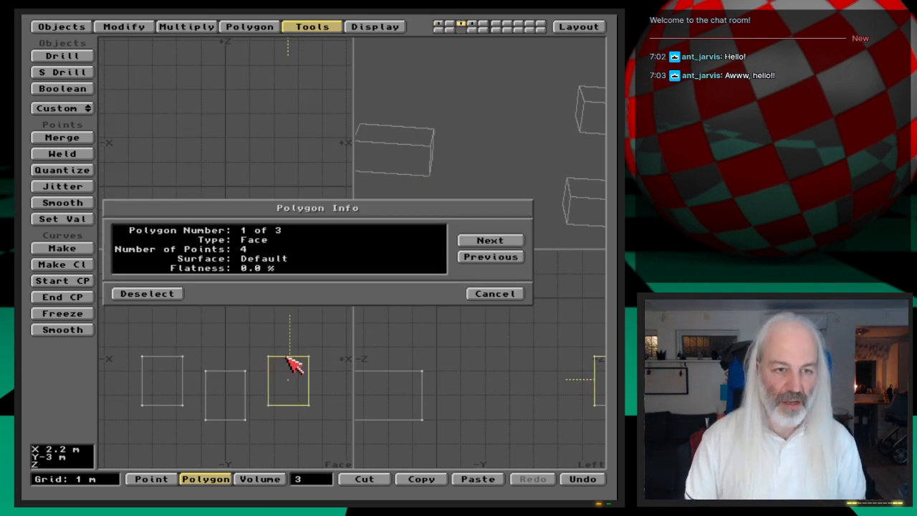
{"action": "left_click", "coordinate": [493, 297]}
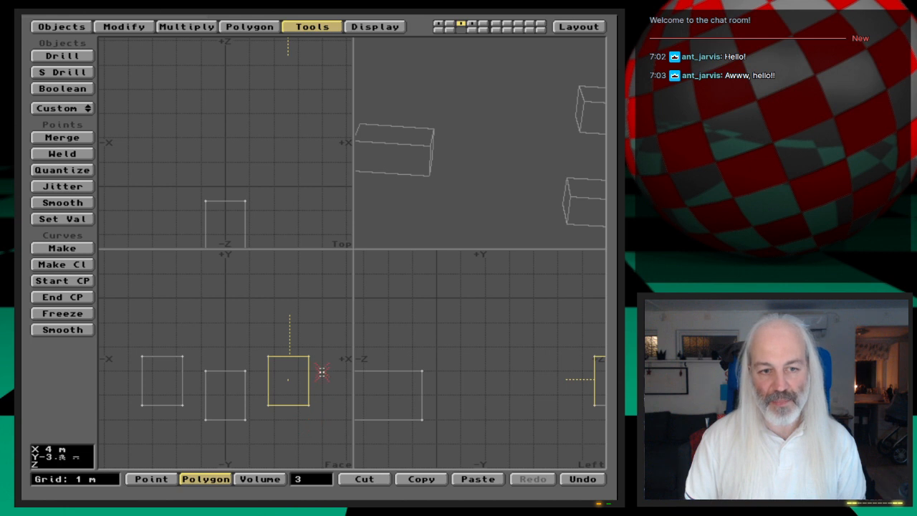
{"action": "left_click", "coordinate": [260, 419]}
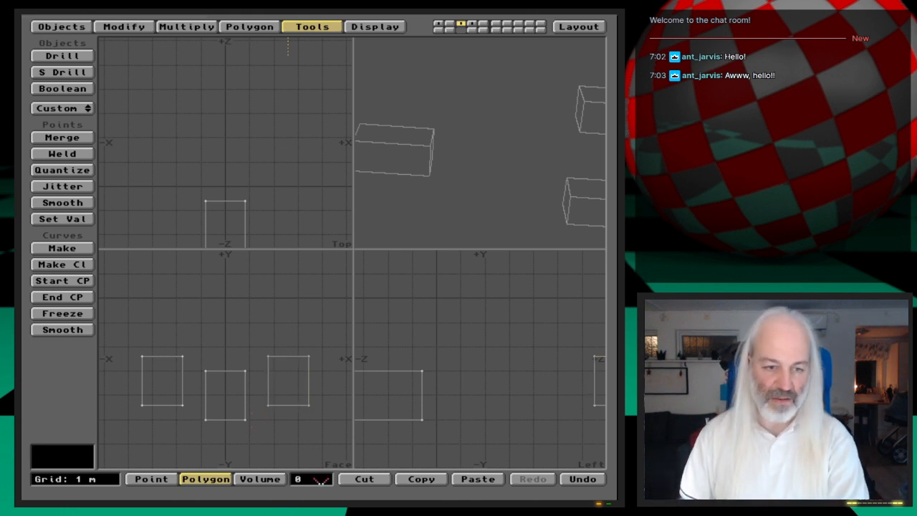
- Isolate the gear well polygons around the +X opening in the hull layer and check their polygon info
{"action": "left_click", "coordinate": [438, 24]}
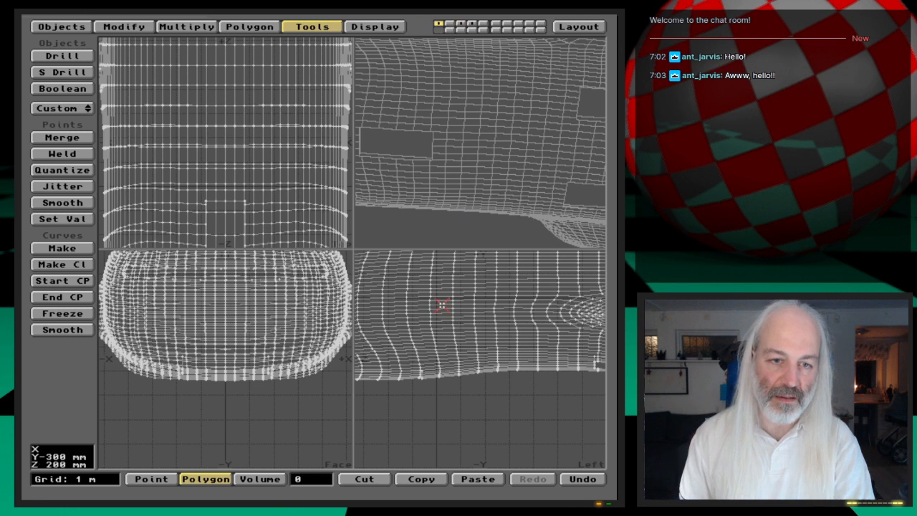
{"action": "left_click_drag", "start_coordinate": [255, 367], "coordinate": [306, 361]}
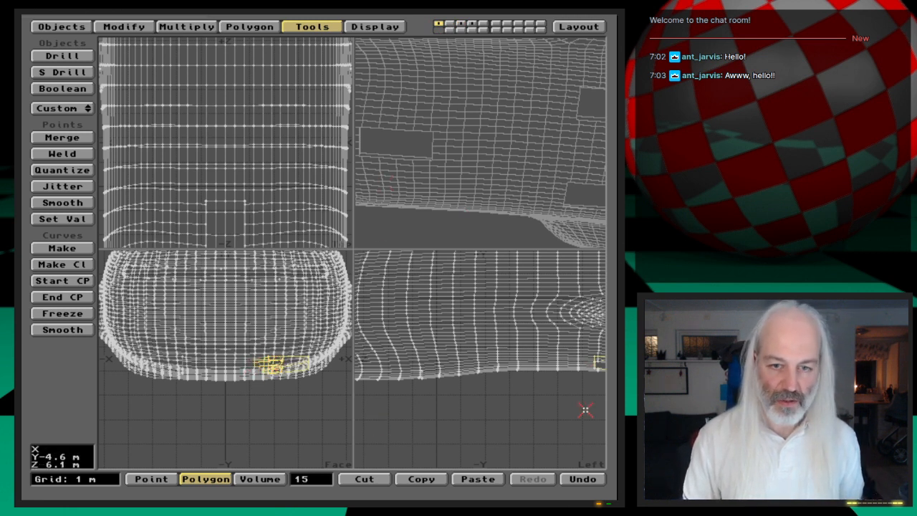
{"action": "key", "text": "a"}
{"action": "left_click", "coordinate": [388, 363]}
{"action": "key", "text": "period"}
{"action": "mouse_move", "coordinate": [585, 367]}
{"action": "left_mouse_down"}
{"action": "mouse_move", "coordinate": [564, 368]}
{"action": "mouse_move", "coordinate": [575, 344]}
{"action": "mouse_move", "coordinate": [575, 356]}
{"action": "left_mouse_up"}
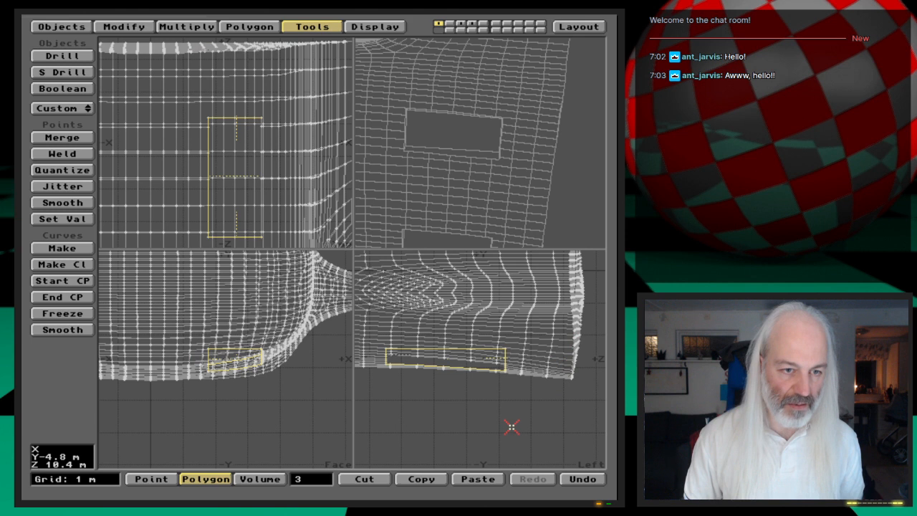
{"action": "key", "text": "i"}
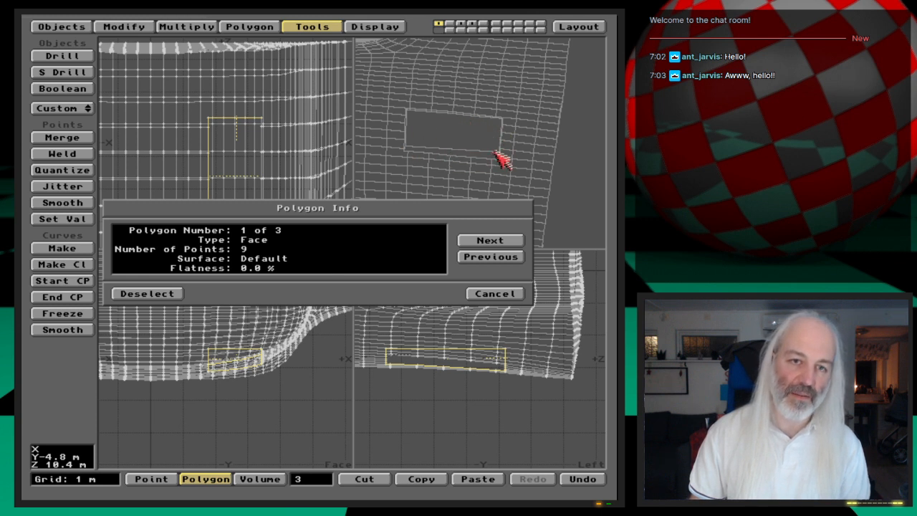
{"action": "left_click", "coordinate": [488, 294]}
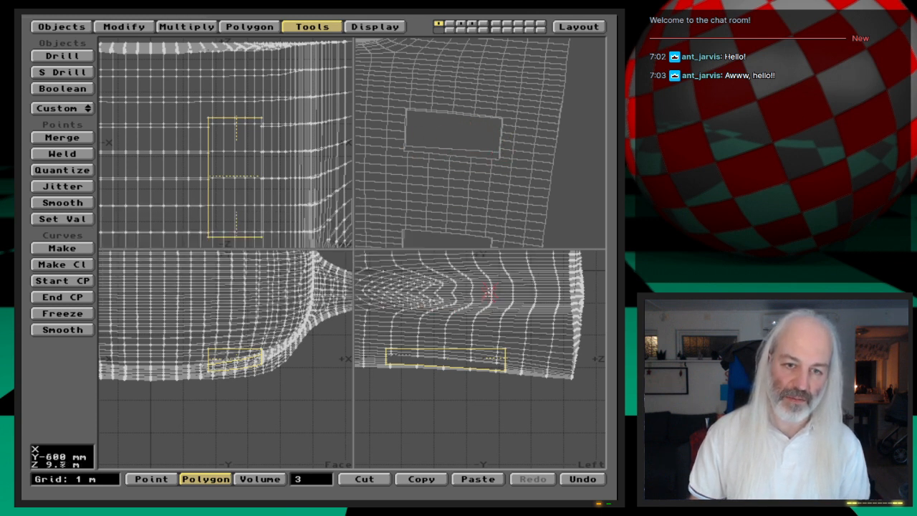
- Select all hull polygons with the Default surface and assign them a new Shuttle-GearInside surface based on Shuttle-Back, with smoothing off
{"action": "key", "text": "x"}
{"action": "key", "text": "w"}
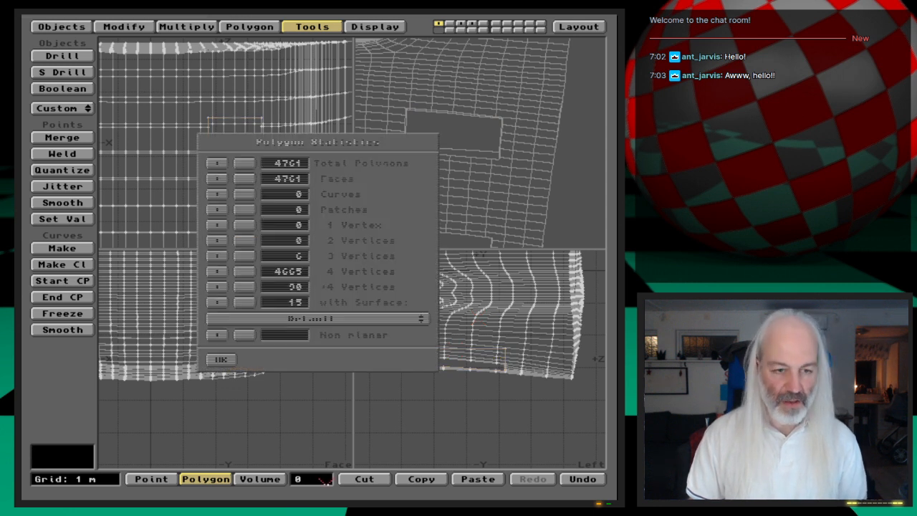
{"action": "left_click", "coordinate": [217, 301]}
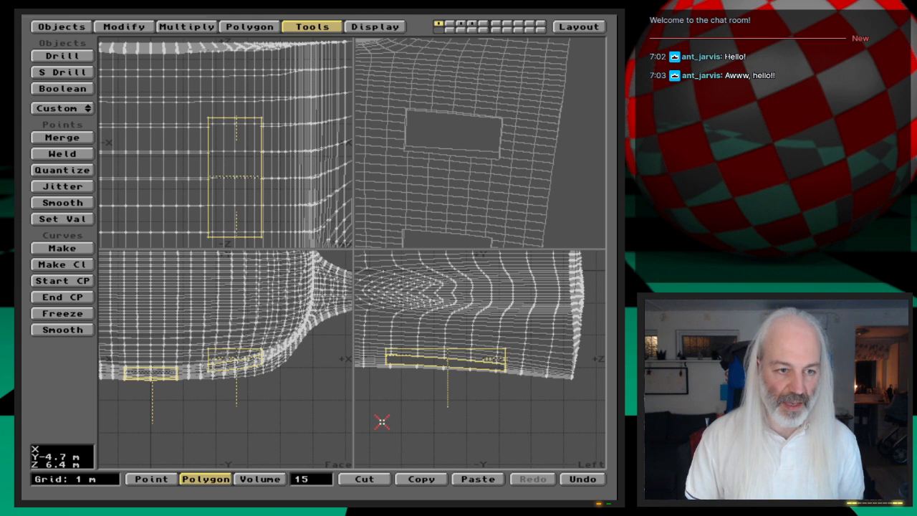
{"action": "key", "text": "a"}
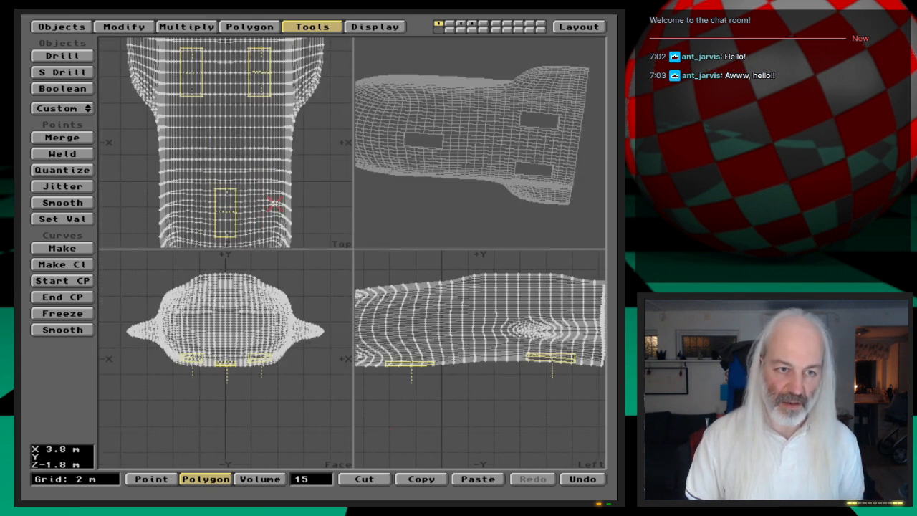
{"action": "key", "text": "q"}
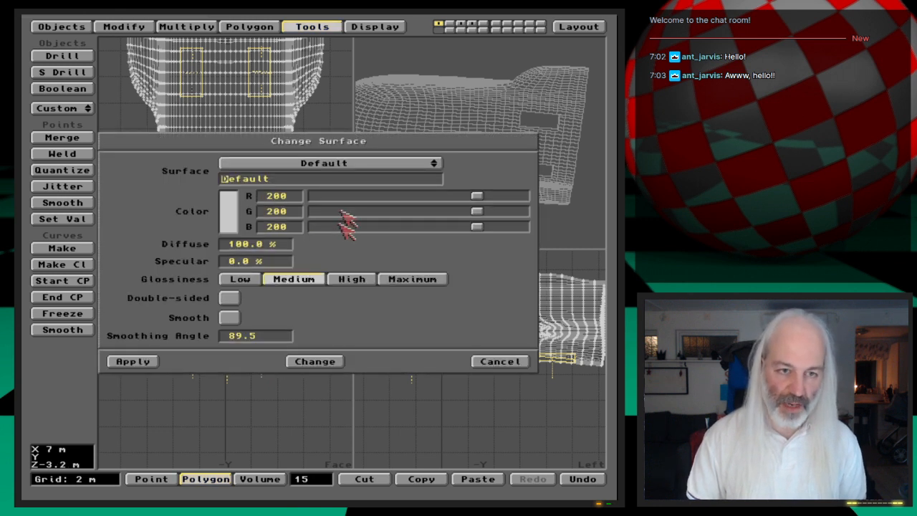
{"action": "left_click", "coordinate": [358, 166]}
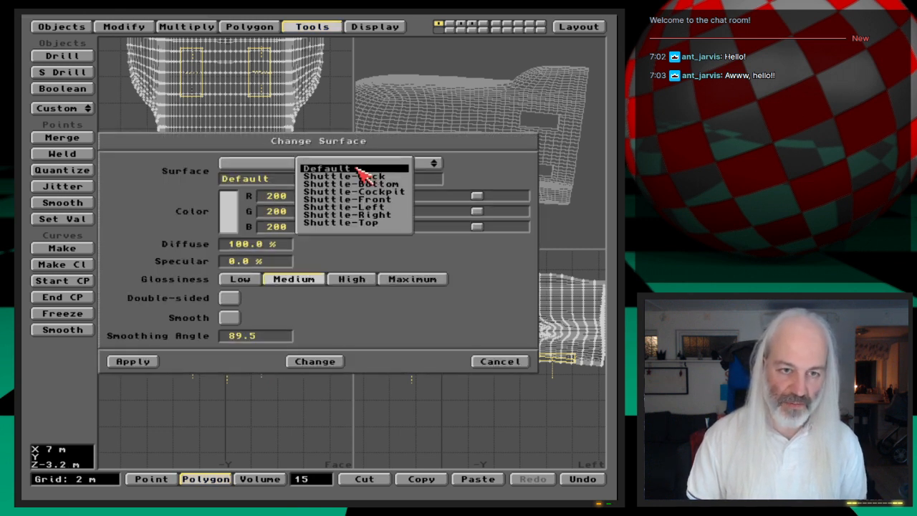
{"action": "left_click", "coordinate": [404, 177]}
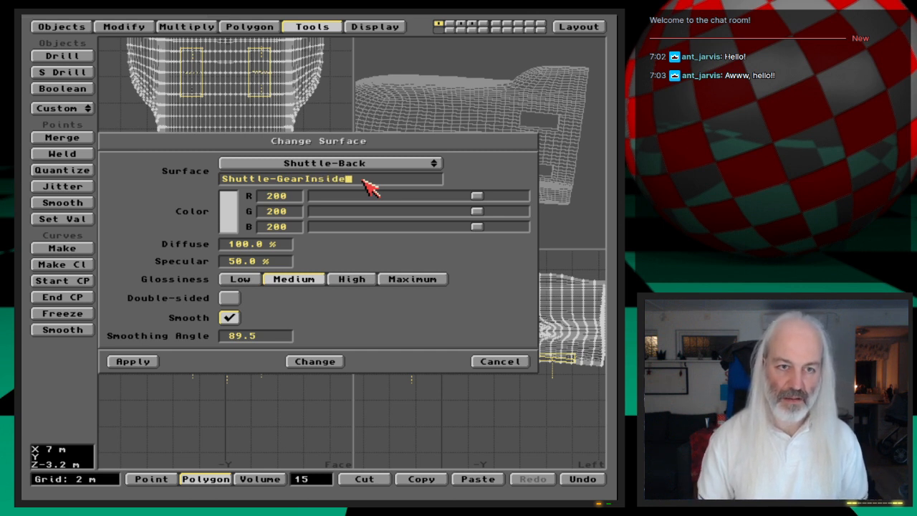
{"action": "left_click", "coordinate": [239, 316]}
{"action": "left_click", "coordinate": [136, 361]}
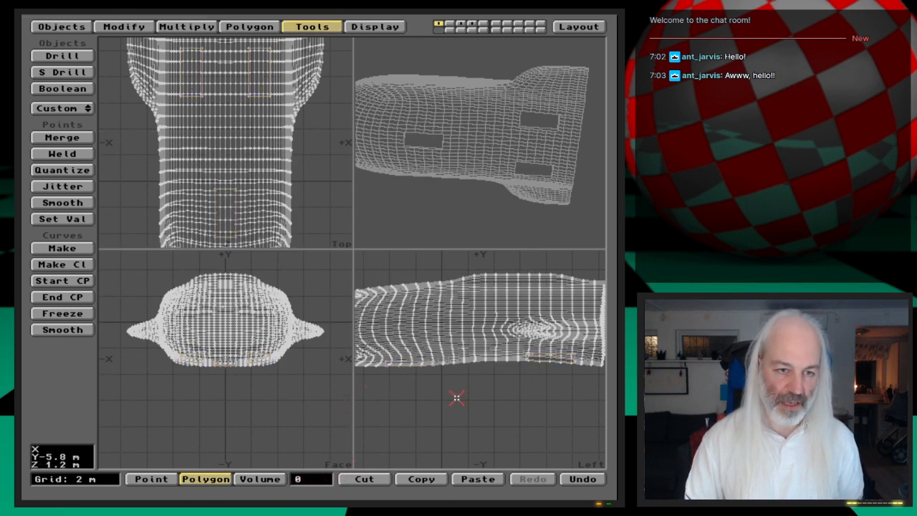
- Save the hull over the existing ShuttleC2_CockpitGear_st4 object in the Ep.28 Objects drawer
{"action": "left_click_drag", "start_coordinate": [457, 85], "coordinate": [487, 190]}
{"action": "key", "text": "s"}
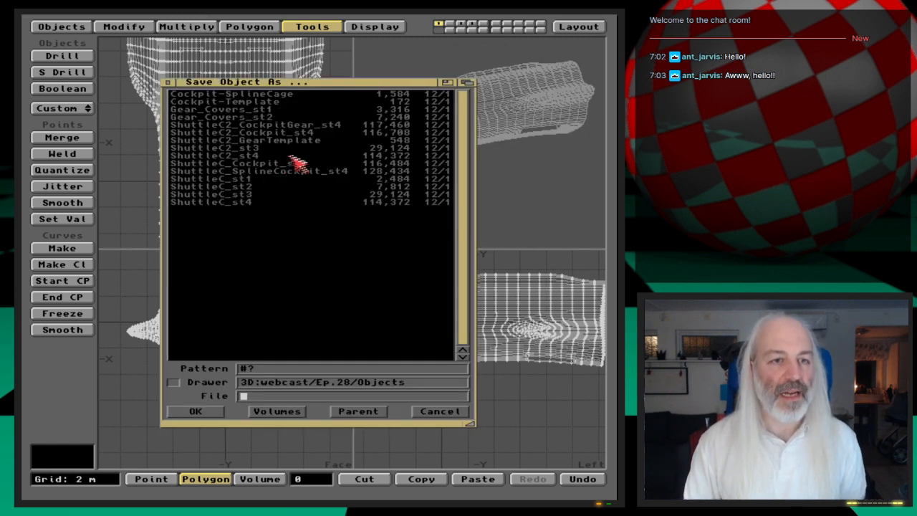
{"action": "left_click", "coordinate": [335, 125]}
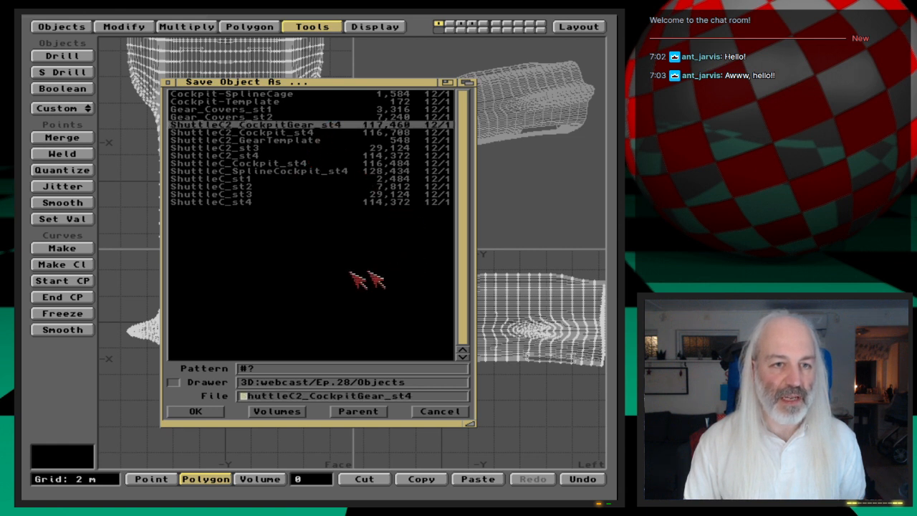
{"action": "left_click", "coordinate": [195, 416]}
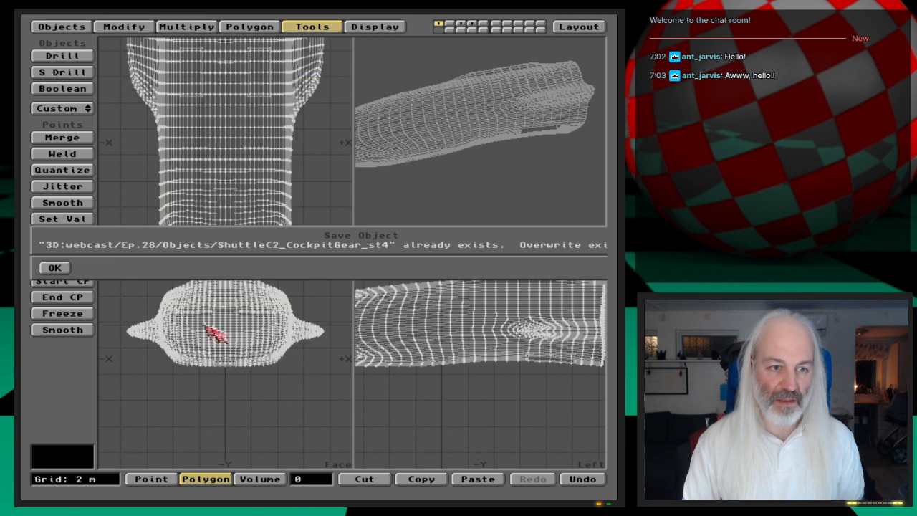
{"action": "left_click", "coordinate": [56, 267]}
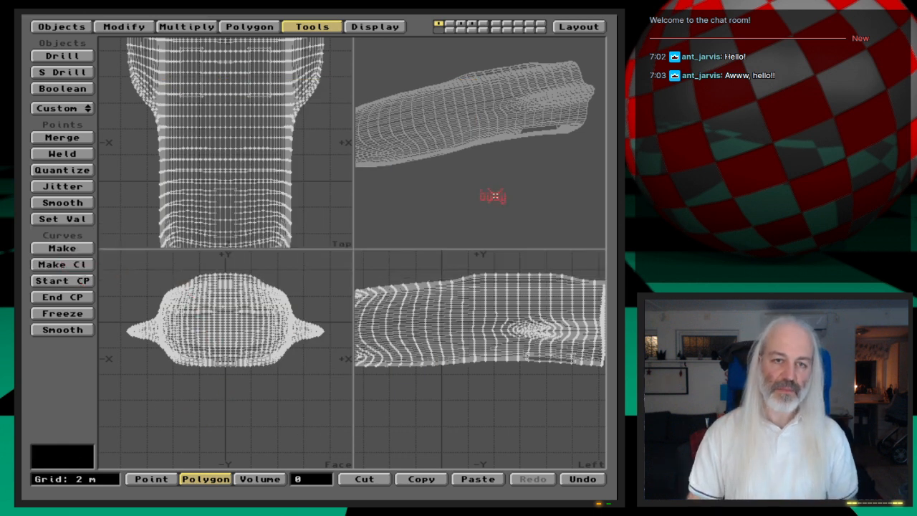
- Select the polygons of the hull's nose section in the side view and delete them
{"action": "key", "text": "a"}
{"action": "key", "text": "period"}
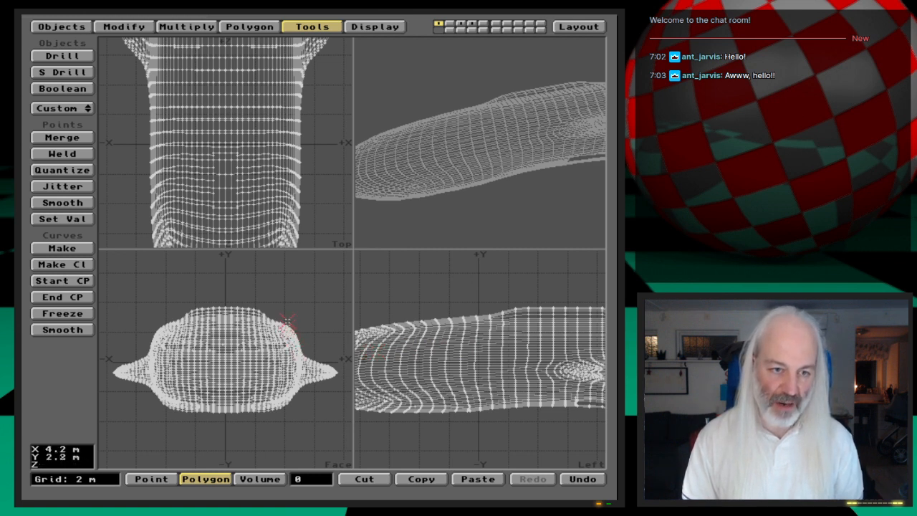
{"action": "key", "text": "comma"}
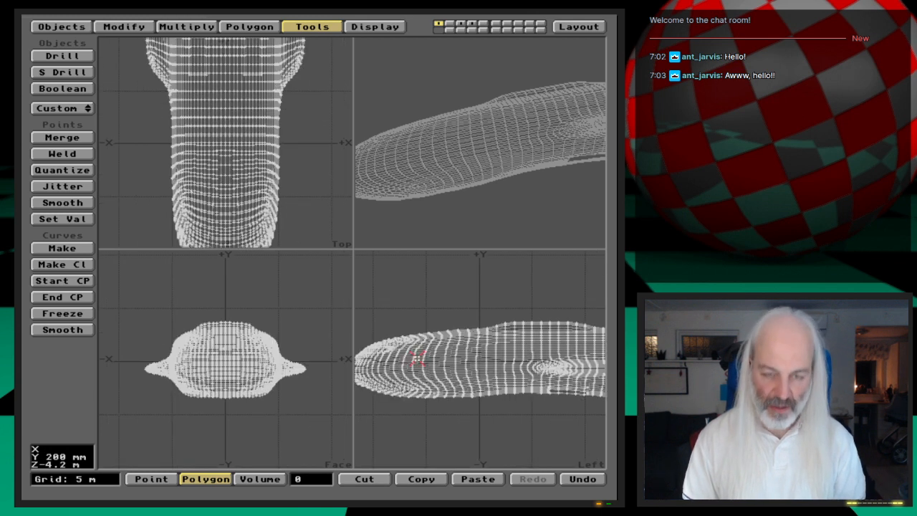
{"action": "left_click_drag", "start_coordinate": [406, 331], "coordinate": [371, 427]}
{"action": "right_click_drag", "start_coordinate": [388, 326], "coordinate": [419, 324]}
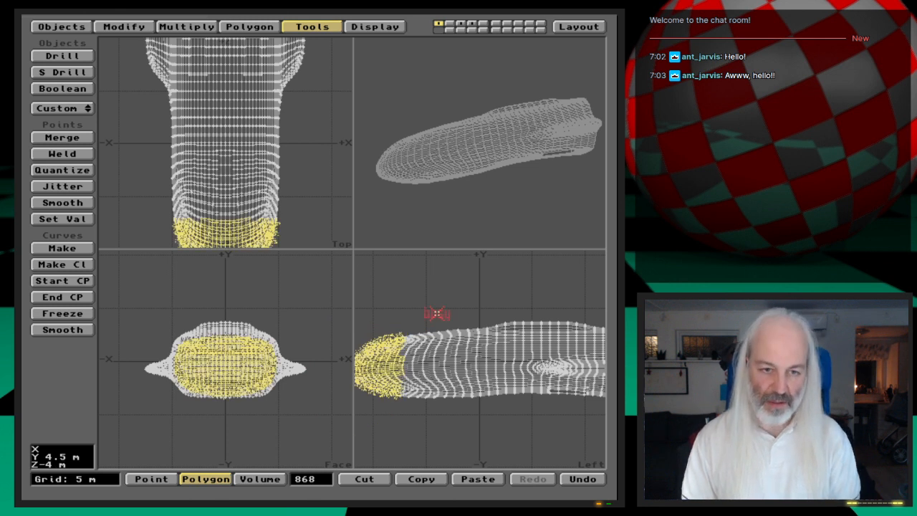
{"action": "key", "text": "Delete"}
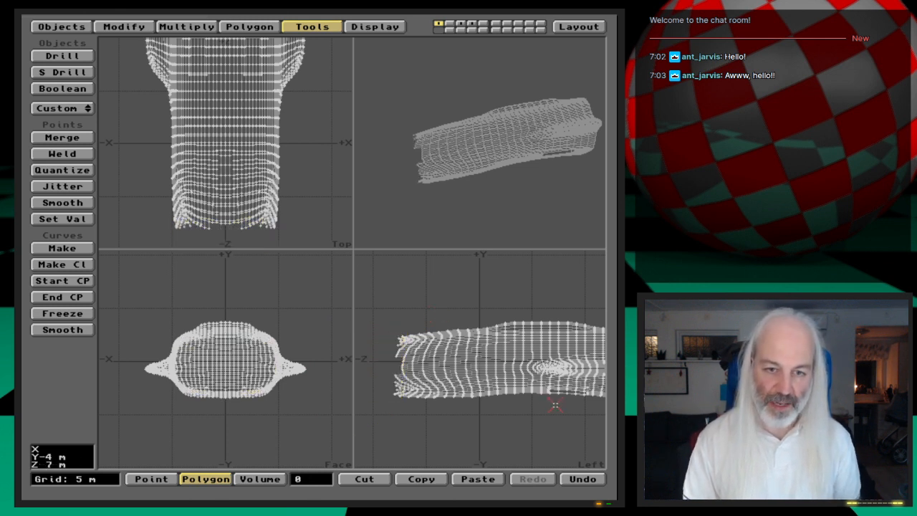
- Lasso the lower half of the remaining hull, including the wings and gear wells, and delete it
{"action": "key", "text": "a"}
{"action": "left_click_drag", "start_coordinate": [437, 406], "coordinate": [529, 397], "text": "alt"}
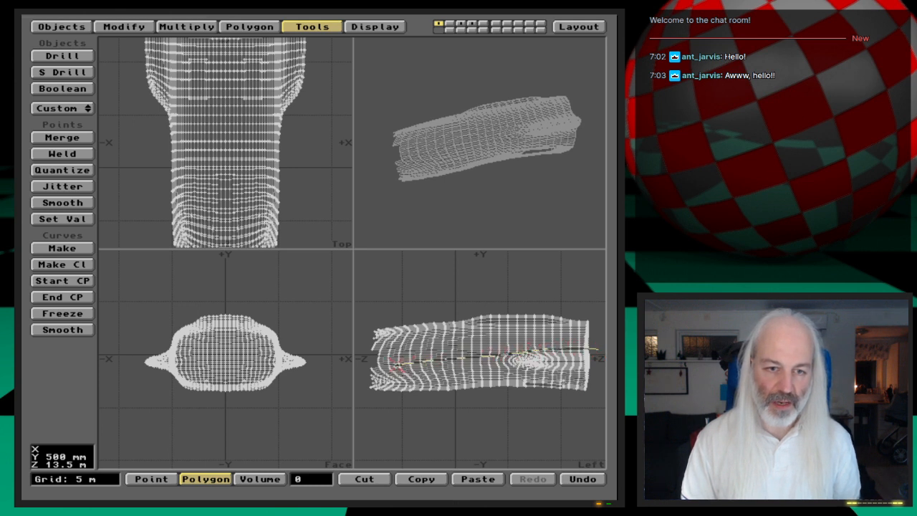
{"action": "left_click_drag", "start_coordinate": [370, 422], "coordinate": [562, 427]}
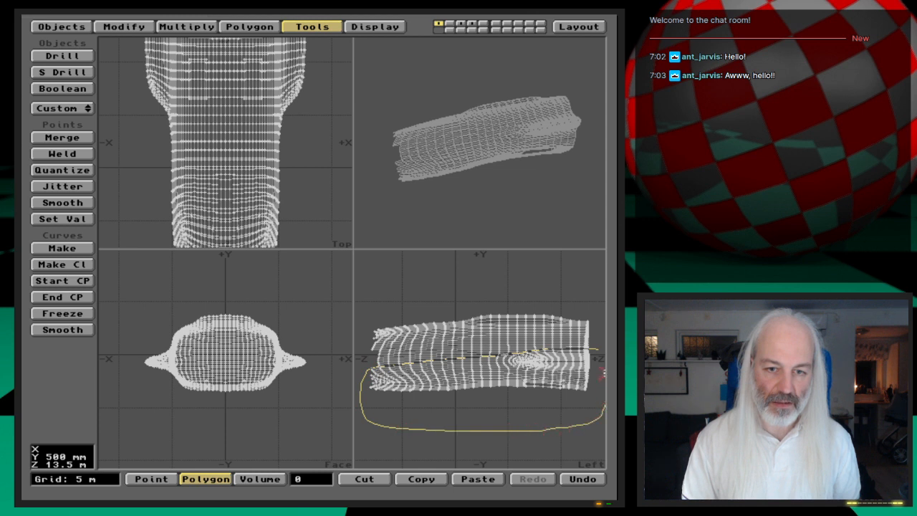
{"action": "right_click_drag", "start_coordinate": [598, 350], "coordinate": [599, 349]}
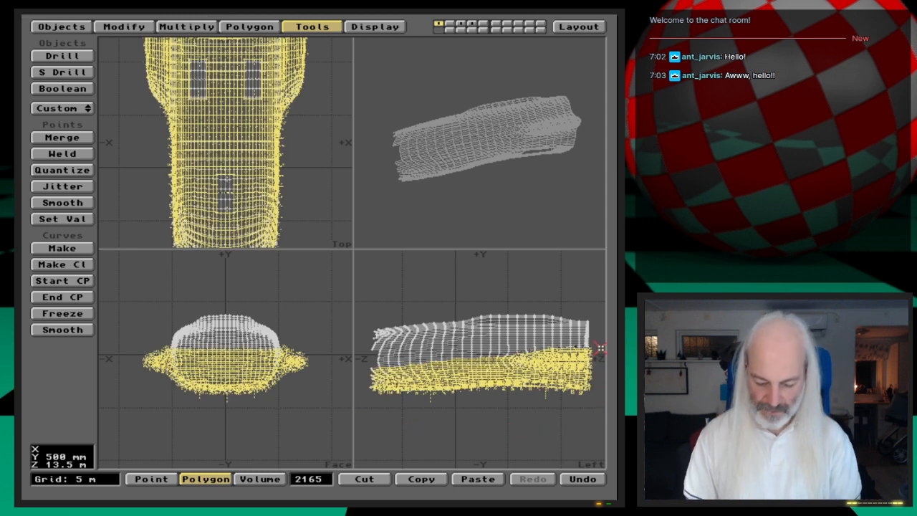
{"action": "key", "text": "Delete"}
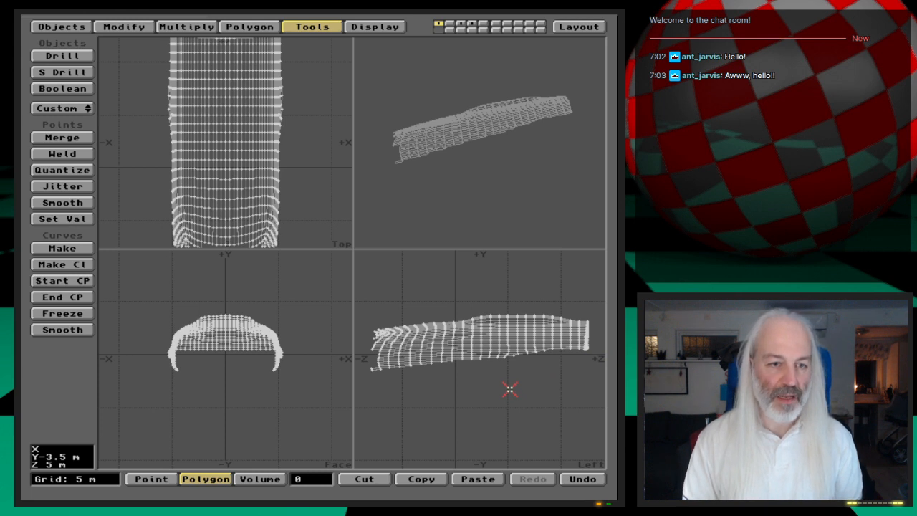
- Make the empty second layer active with the trimmed hull layer as the background
{"action": "left_click", "coordinate": [450, 23]}
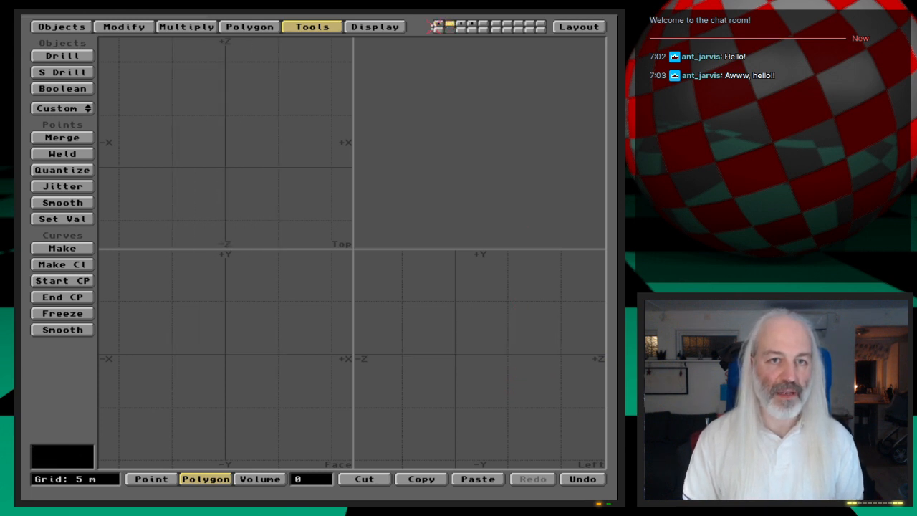
{"action": "left_click", "coordinate": [437, 24]}
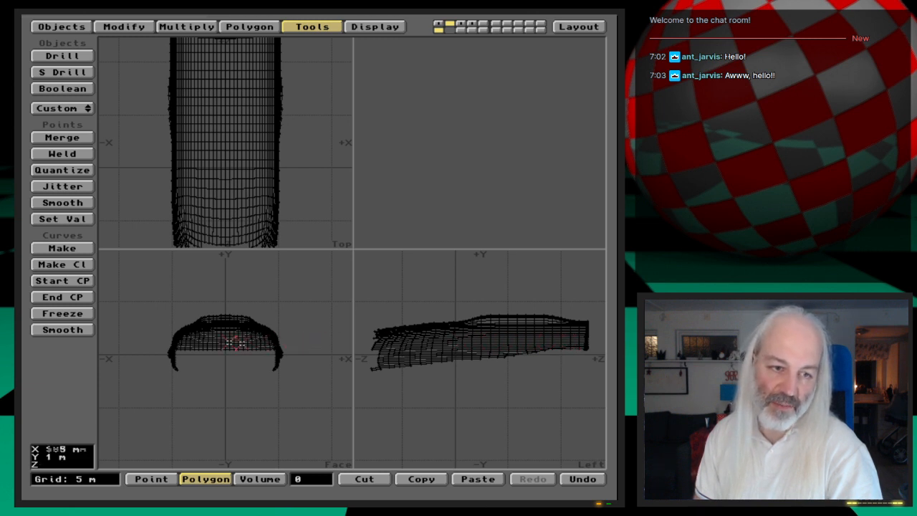
{"action": "left_click", "coordinate": [70, 26]}
{"action": "left_click", "coordinate": [65, 204]}
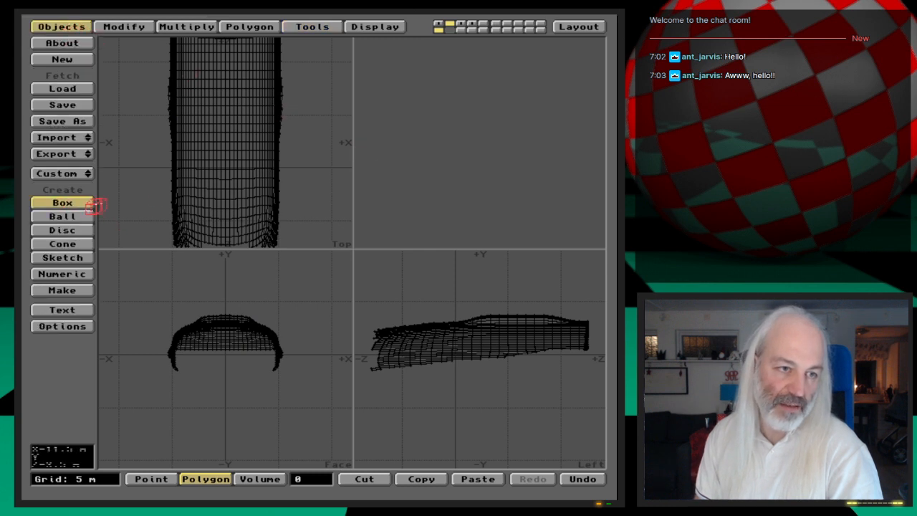
{"action": "left_click", "coordinate": [63, 216]}
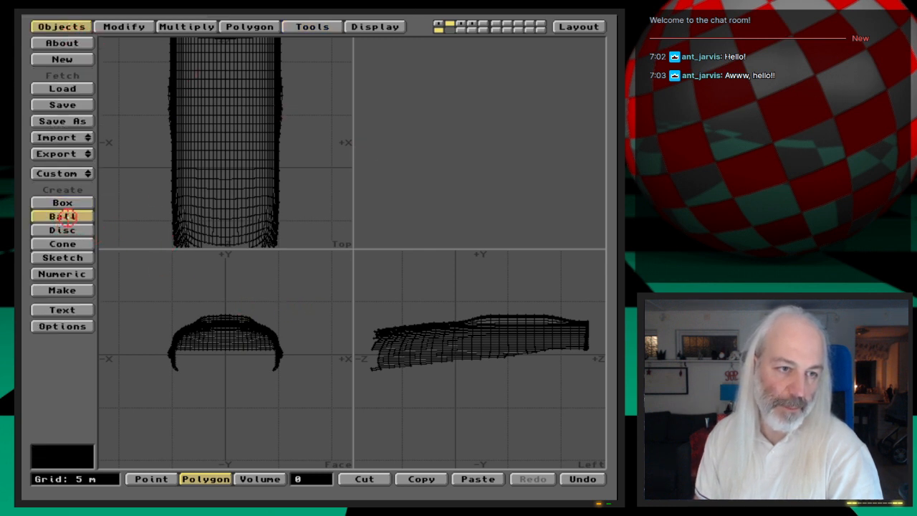
{"action": "left_click", "coordinate": [63, 230]}
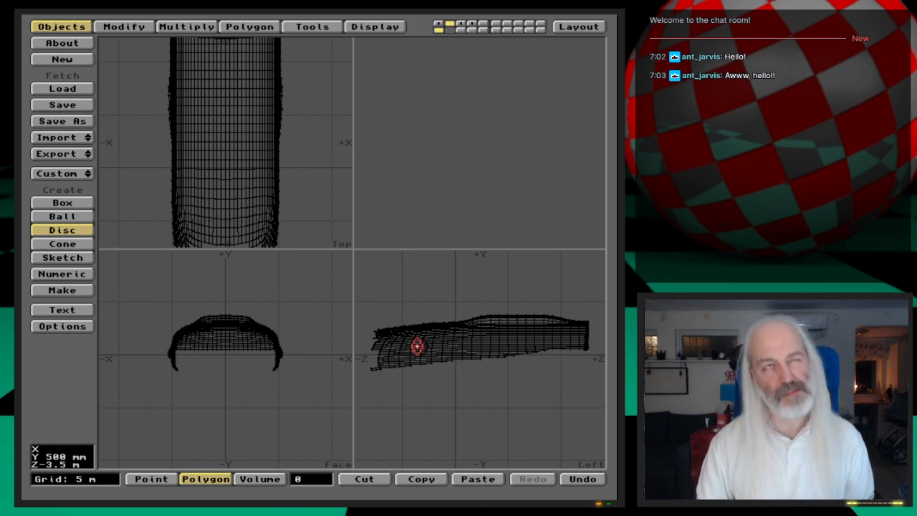
- Create the first outline points on the centre plane in the side view, near Y 1.4 m and Z -4.6 m over the hull's front section
{"action": "left_click", "coordinate": [251, 27]}
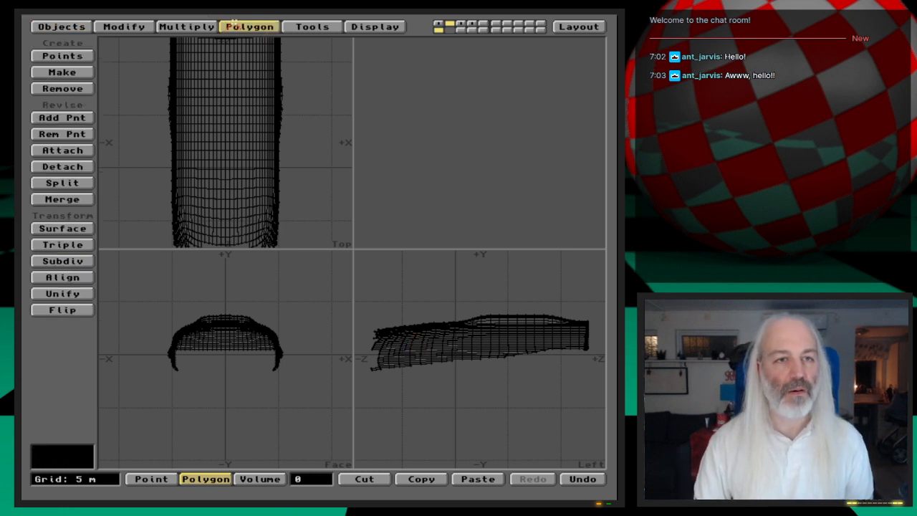
{"action": "left_click", "coordinate": [63, 55]}
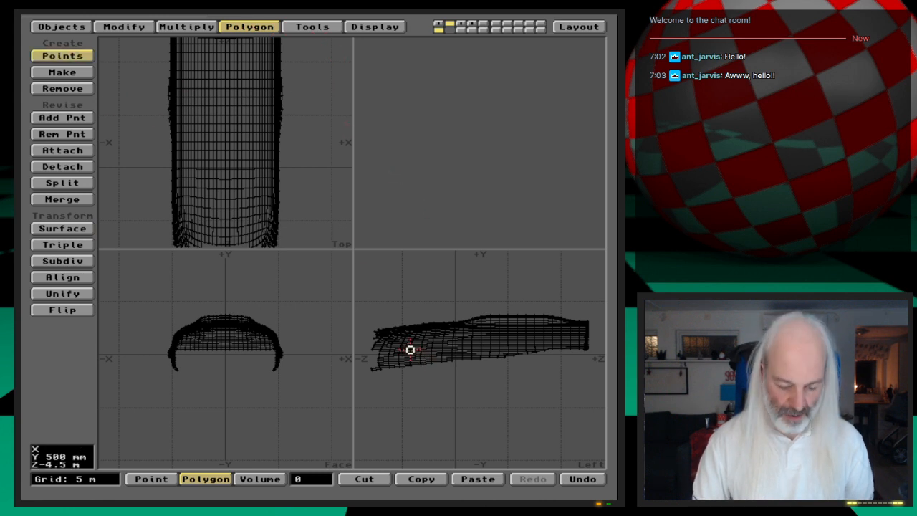
{"action": "key", "text": "g"}
{"action": "key", "text": "period"}
{"action": "key", "text": "period"}
{"action": "key", "text": "period"}
{"action": "key", "text": "period"}
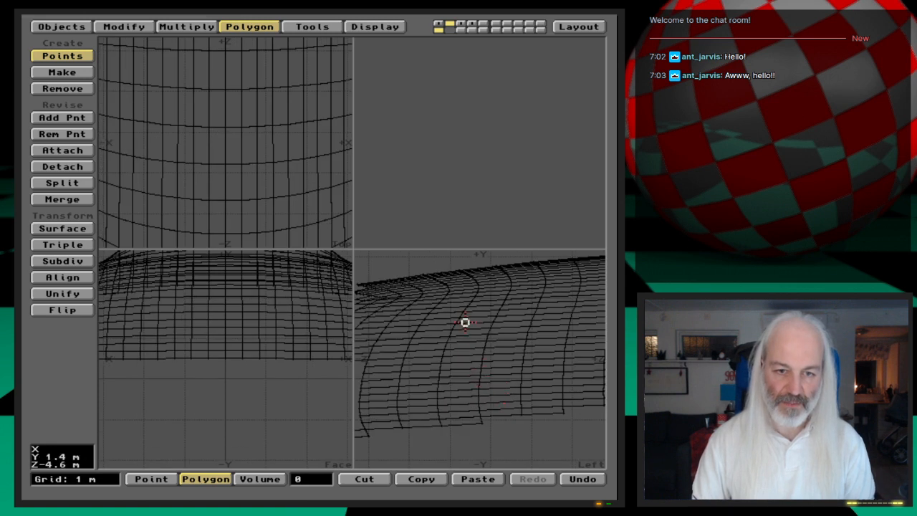
{"action": "left_click", "coordinate": [464, 324]}
{"action": "mouse_move", "coordinate": [464, 323]}
{"action": "left_mouse_down"}
{"action": "mouse_move", "coordinate": [483, 326]}
{"action": "mouse_move", "coordinate": [460, 327]}
{"action": "left_mouse_up"}
{"action": "key", "text": "space"}
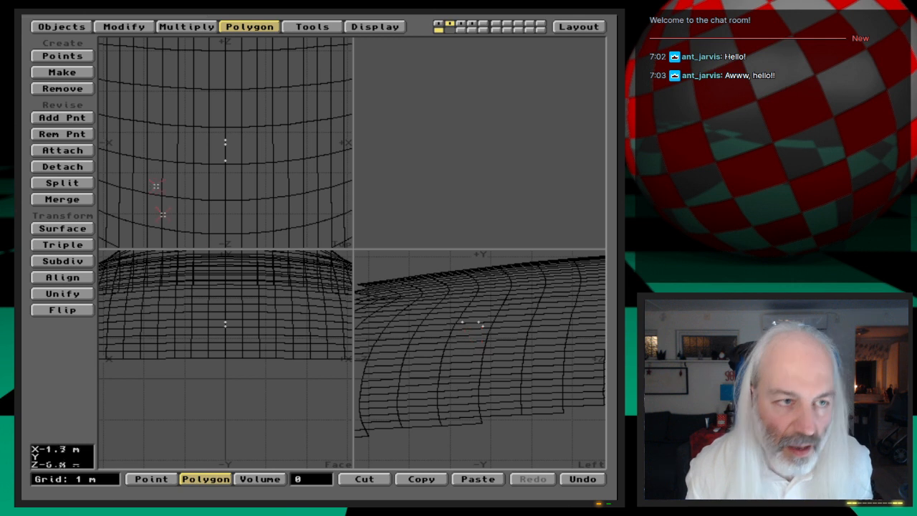
- Add another outline point at about Z -4.8 m, just below and in front of the existing upper points
{"action": "left_click", "coordinate": [82, 56]}
{"action": "left_click", "coordinate": [458, 327]}
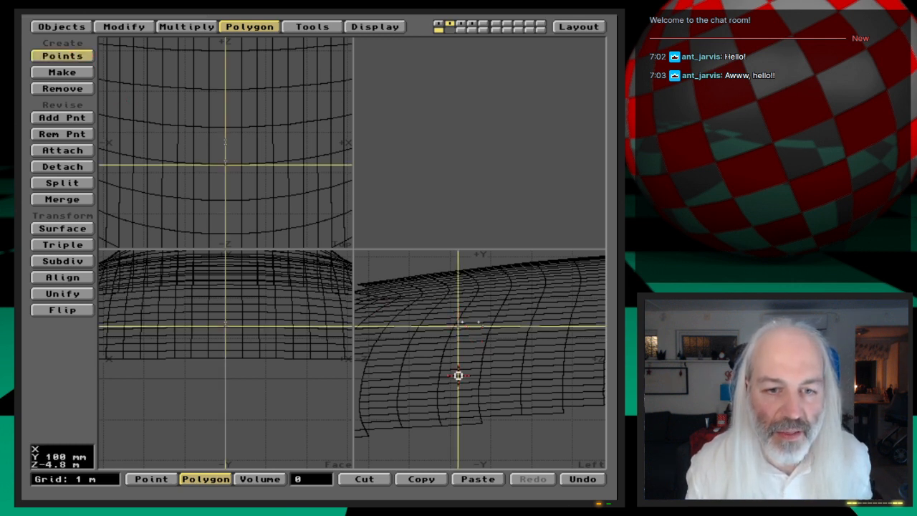
{"action": "left_click", "coordinate": [186, 27]}
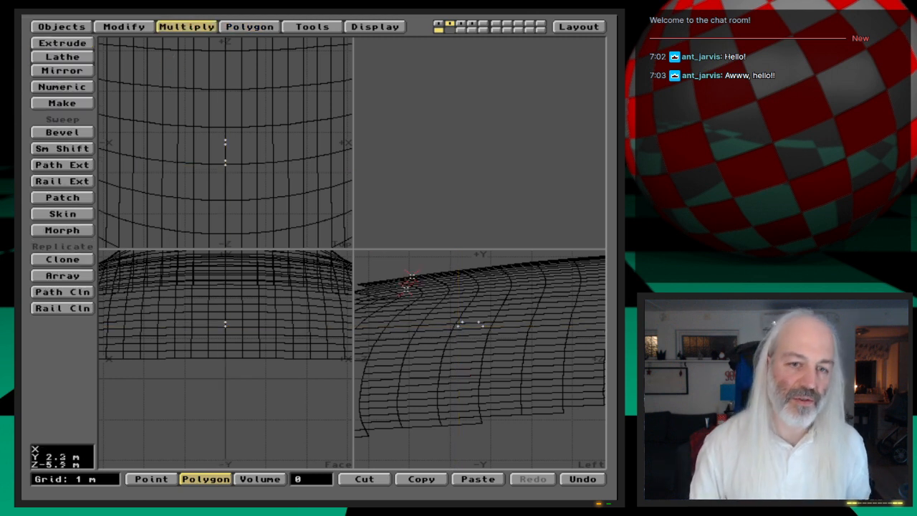
- Mirror the four upper outline points downward across a horizontal axis at about Y 1 m in the side view
{"action": "left_click", "coordinate": [83, 71]}
{"action": "left_click_drag", "start_coordinate": [485, 322], "coordinate": [525, 334]}
{"action": "key", "text": "space"}
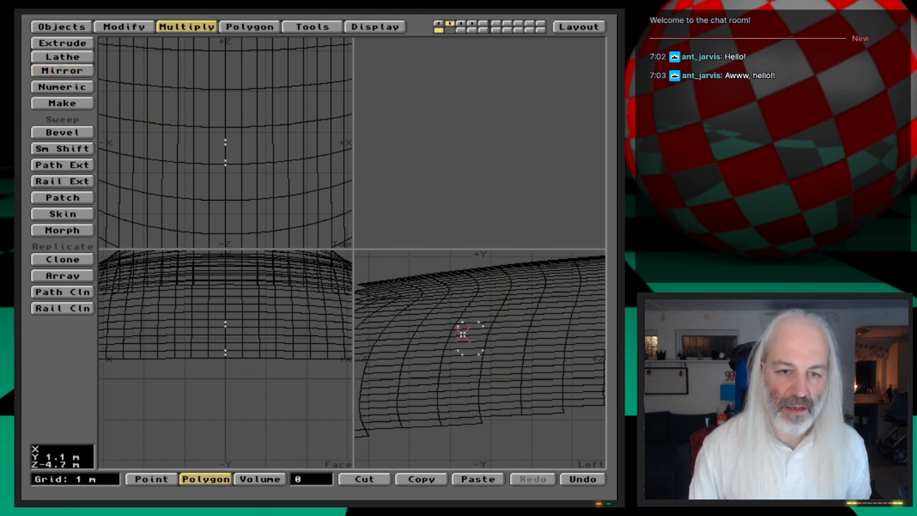
{"action": "key", "text": "space"}
{"action": "key", "text": "space"}
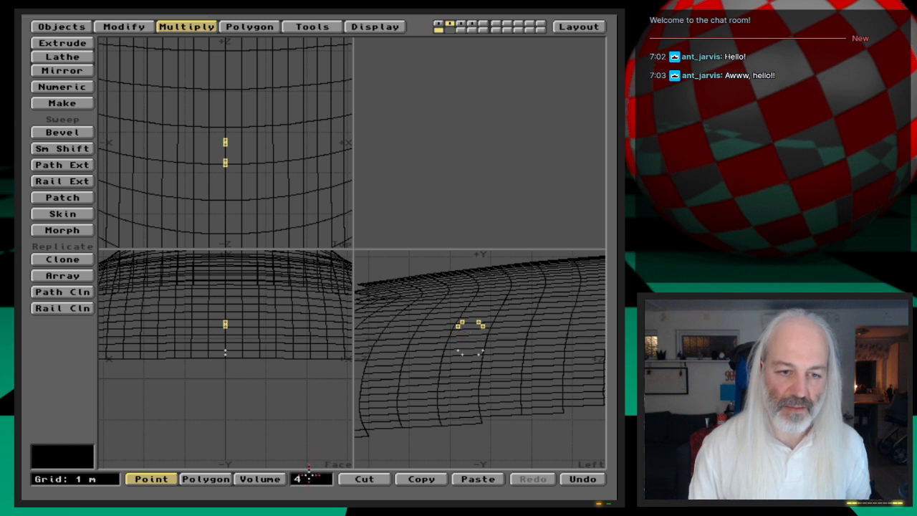
{"action": "key", "text": "slash"}
{"action": "left_click", "coordinate": [458, 326]}
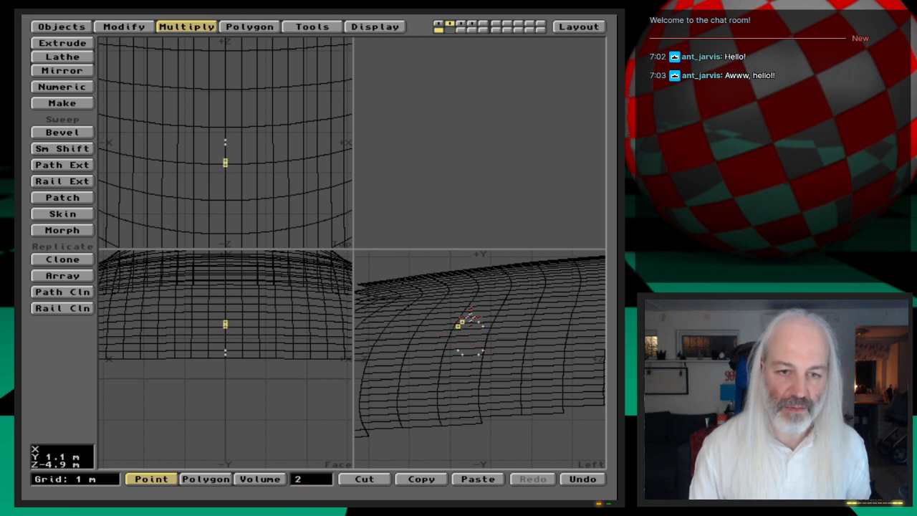
{"action": "mouse_move", "coordinate": [480, 326]}
{"action": "left_mouse_down"}
{"action": "mouse_move", "coordinate": [483, 350]}
{"action": "mouse_move", "coordinate": [468, 352]}
{"action": "left_mouse_up"}
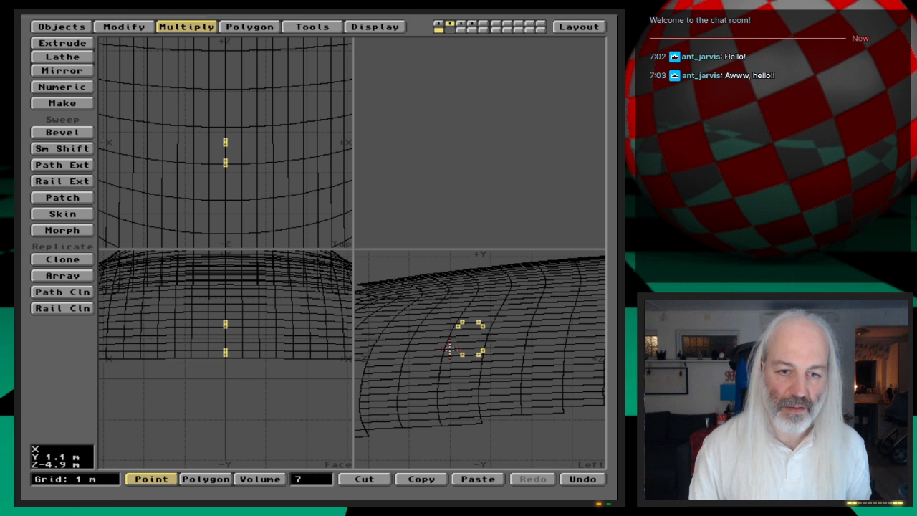
{"action": "key", "text": "p"}
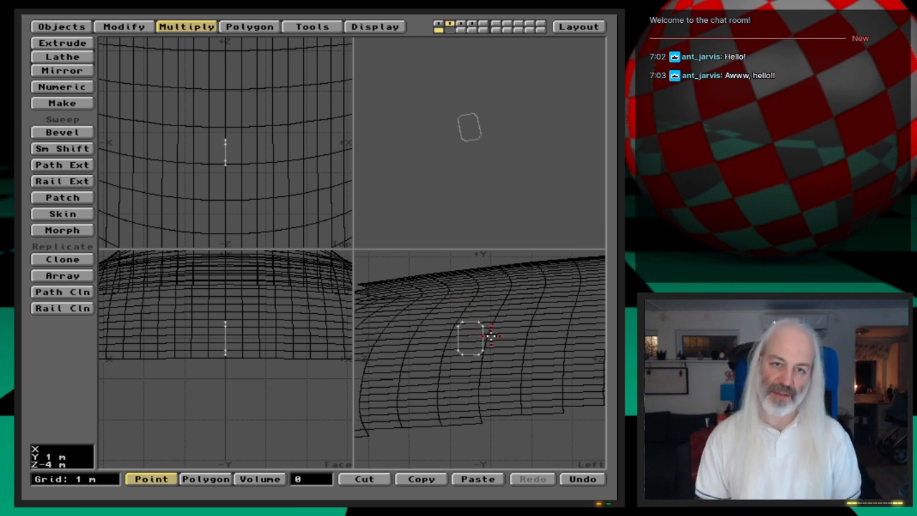
{"action": "key", "text": "k"}
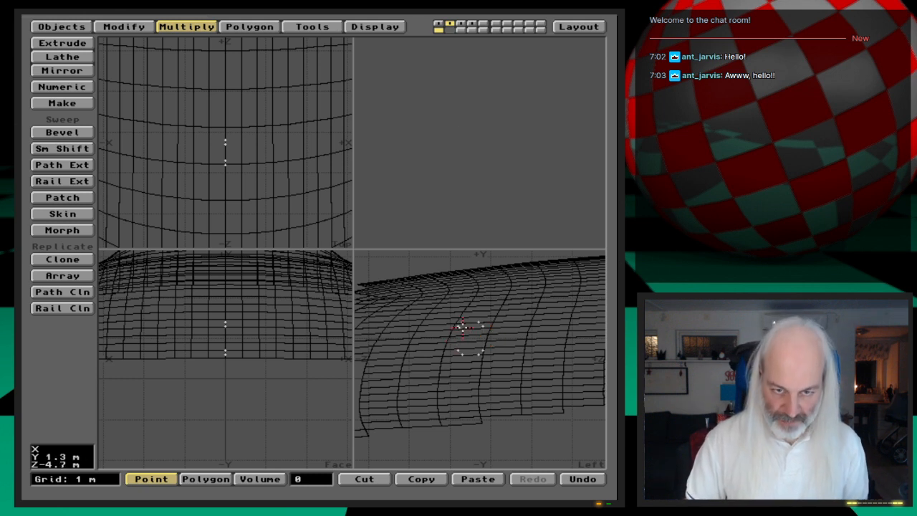
- Select all eight outline points in order around the shape and make a closed curve through them
{"action": "left_click_drag", "start_coordinate": [459, 325], "coordinate": [484, 348]}
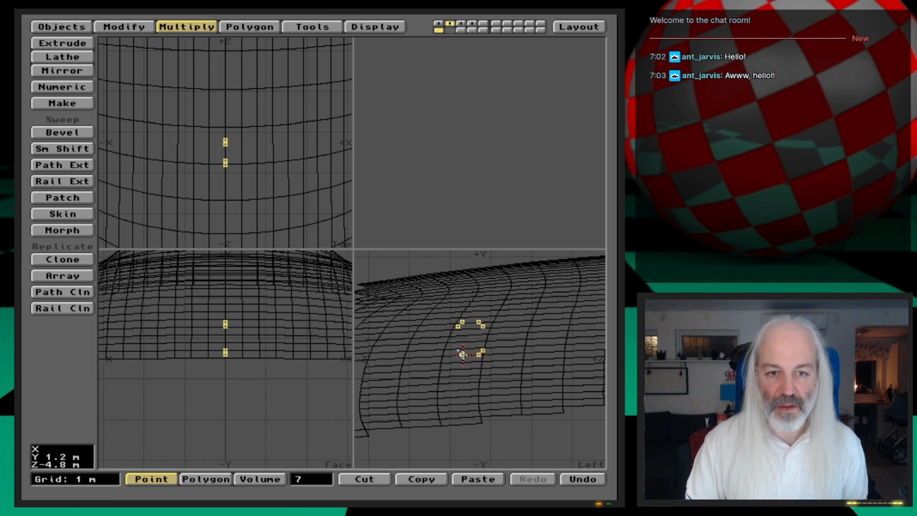
{"action": "left_click", "coordinate": [313, 26]}
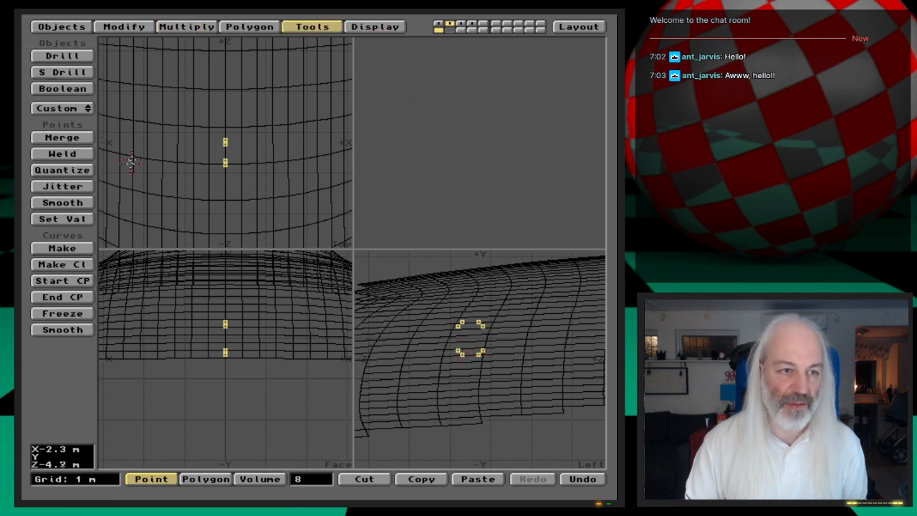
{"action": "left_click", "coordinate": [78, 264]}
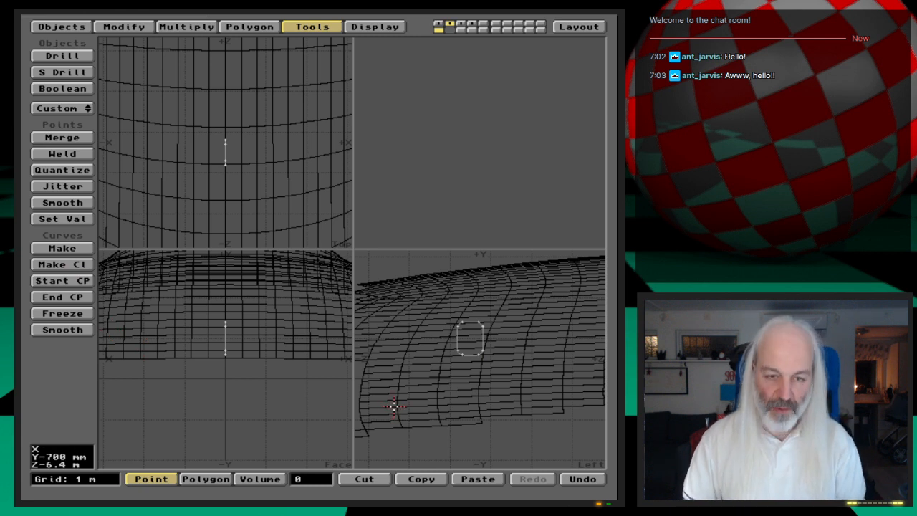
- Freeze the closed rounded curve into a polygon
{"action": "key", "text": "period"}
{"action": "key", "text": "period"}
{"action": "key", "text": "period"}
{"action": "key", "text": "comma"}
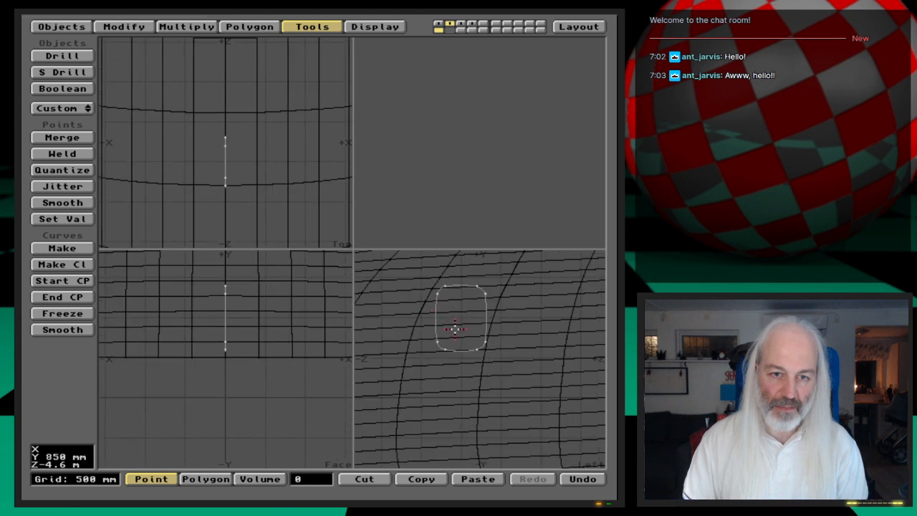
{"action": "key", "text": "period"}
{"action": "key", "text": "period"}
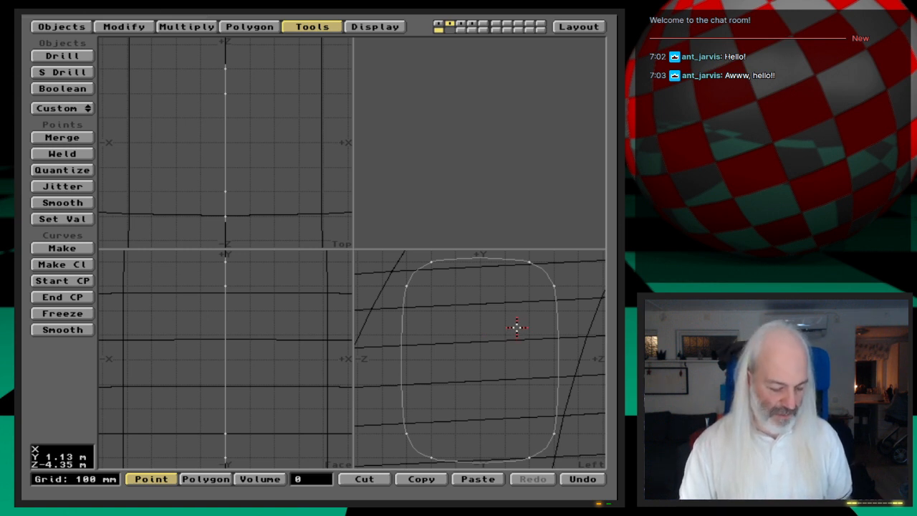
{"action": "key", "text": "ctrl+d"}
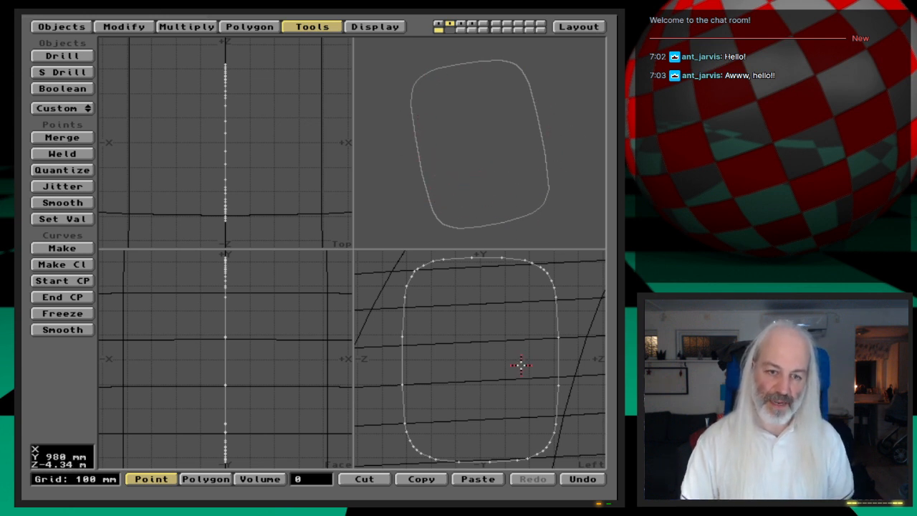
- Check the polygon info of the frozen rounded outline for its type and number of points, and deselect it
{"action": "key", "text": "ctrl+h"}
{"action": "left_click", "coordinate": [559, 372]}
{"action": "key", "text": "i"}
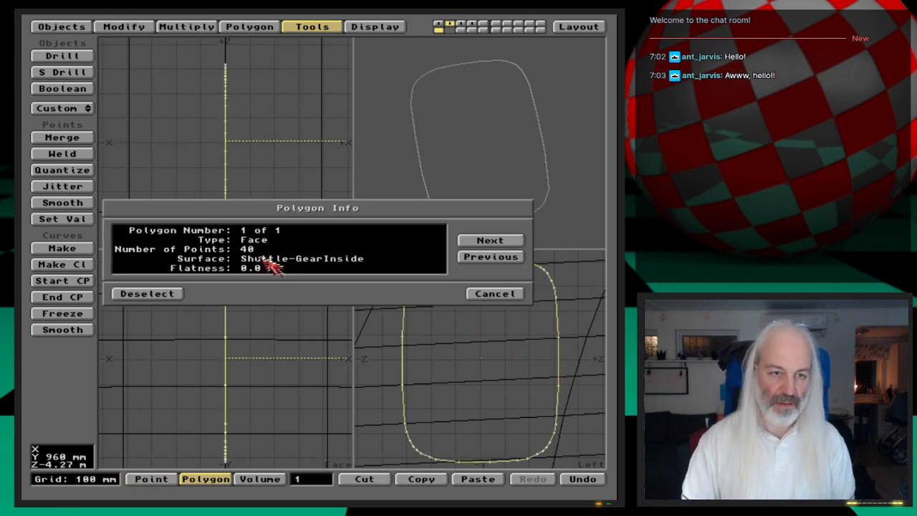
{"action": "left_click", "coordinate": [494, 293]}
{"action": "left_click", "coordinate": [420, 416]}
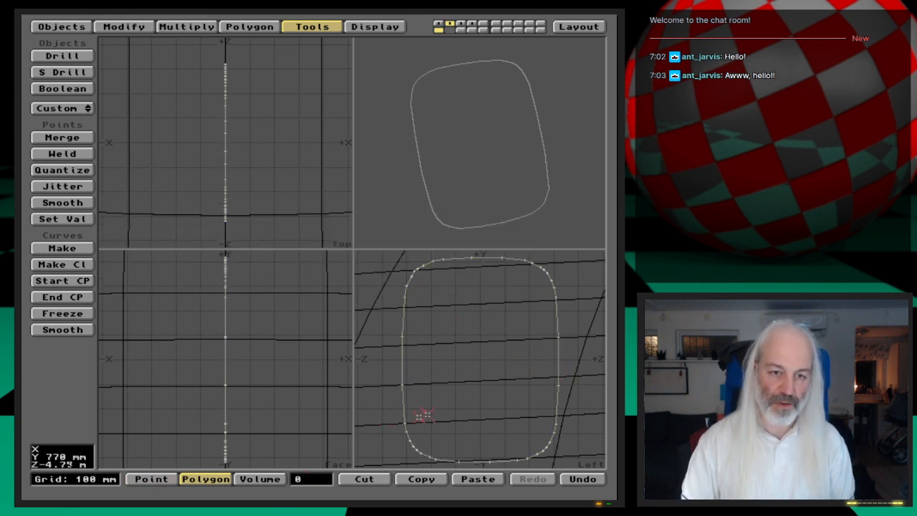
- Enlarge the side view and move the rounded outline back along the hull to about Y 1.2 m and Z 5.2 m
{"action": "key", "text": "comma"}
{"action": "key", "text": "comma"}
{"action": "key", "text": "comma"}
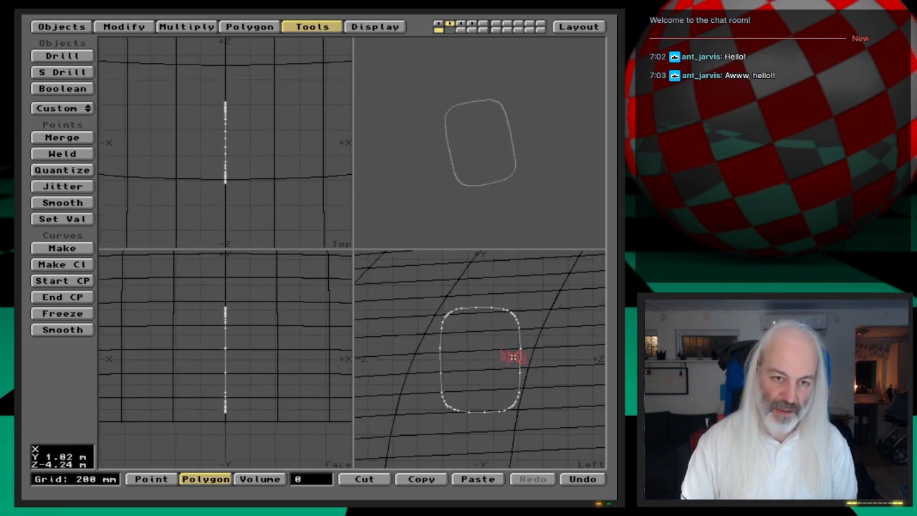
{"action": "key", "text": "comma"}
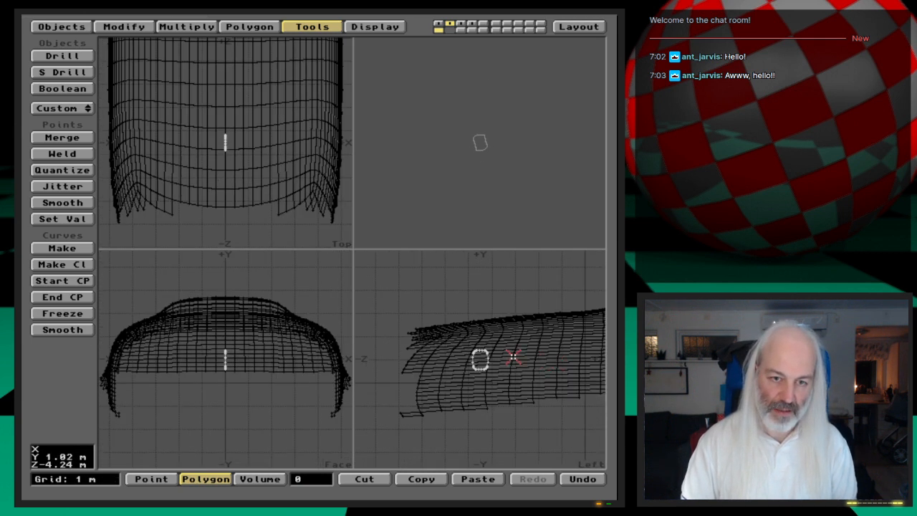
{"action": "key", "text": "comma"}
{"action": "left_click_drag", "start_coordinate": [556, 363], "coordinate": [508, 352]}
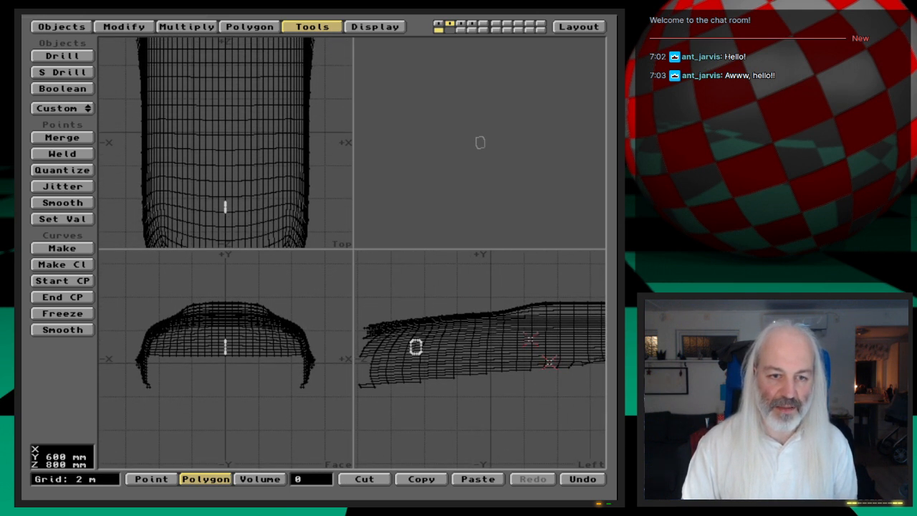
{"action": "left_click_drag", "start_coordinate": [351, 246], "coordinate": [141, 245]}
{"action": "left_click_drag", "start_coordinate": [308, 344], "coordinate": [227, 334]}
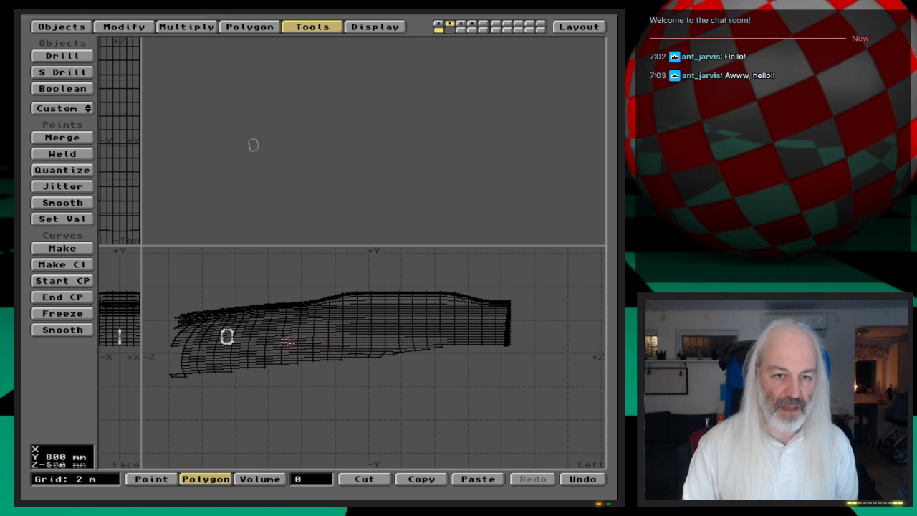
{"action": "key", "text": "t"}
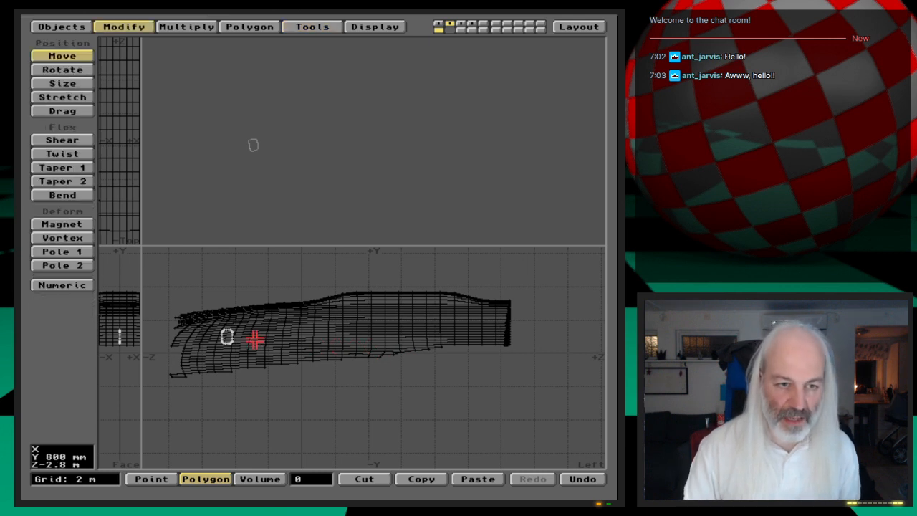
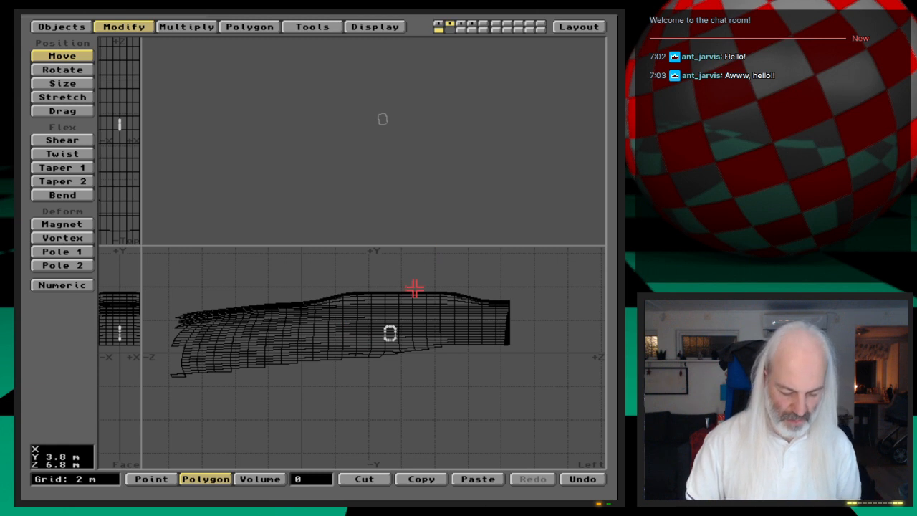
- Scale the rounded outline down slightly around its own centre with the Size tool
{"action": "key", "text": "h"}
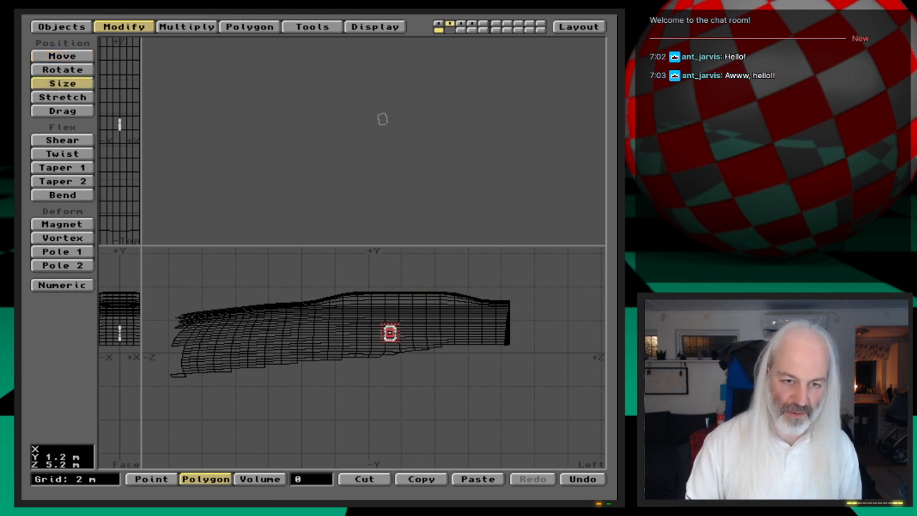
{"action": "left_click_drag", "start_coordinate": [399, 336], "coordinate": [396, 336]}
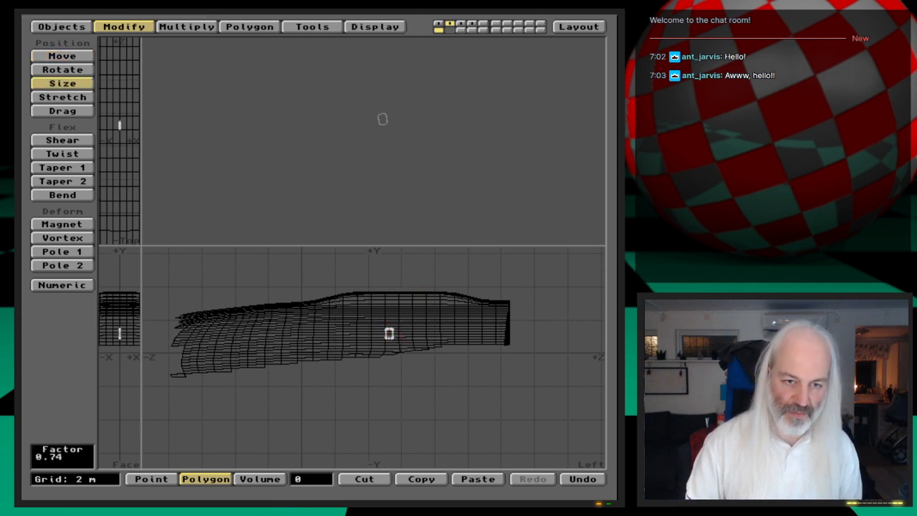
{"action": "left_click_drag", "start_coordinate": [381, 333], "coordinate": [389, 333]}
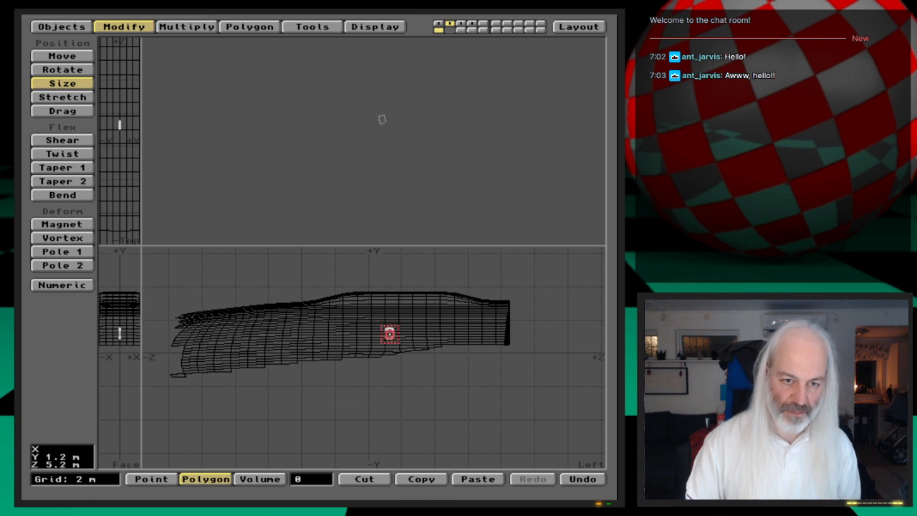
- Move the rounded outline further up and back along the hull's side, to about Z 7.3 m
{"action": "key", "text": "period"}
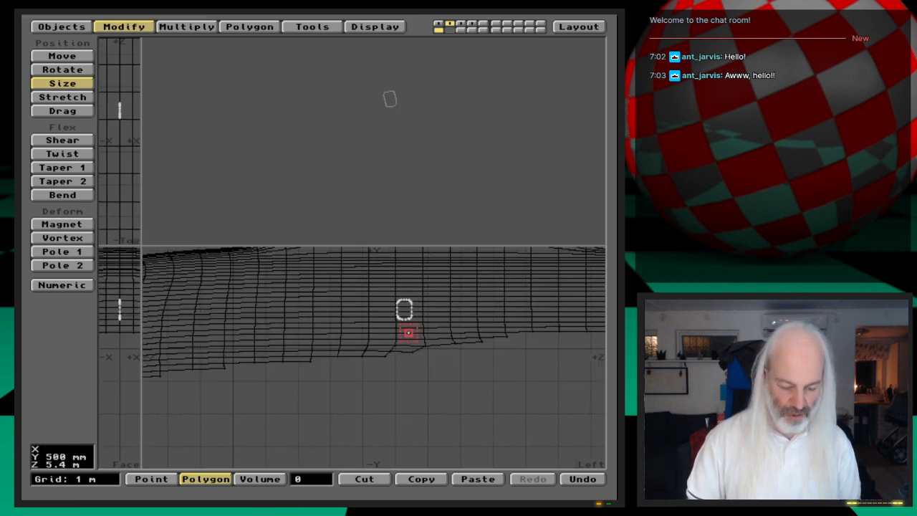
{"action": "key", "text": "t"}
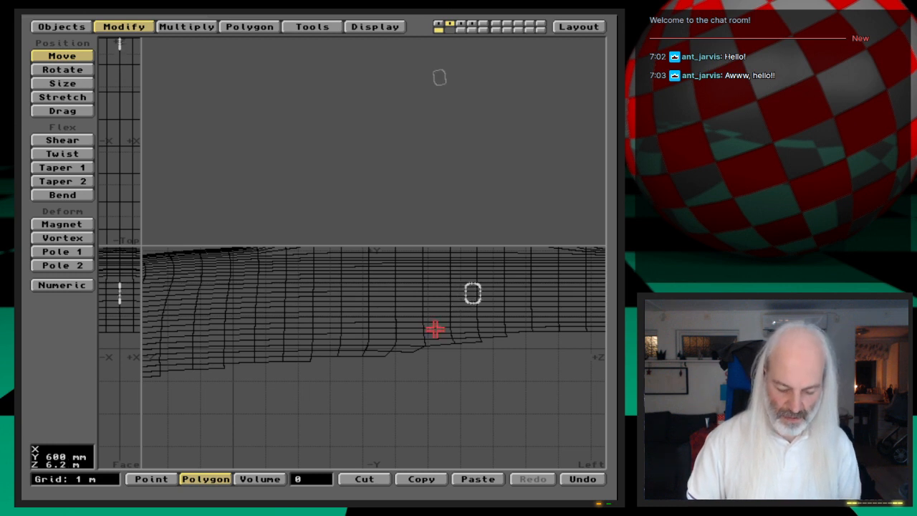
{"action": "key", "text": "comma"}
{"action": "key", "text": "Left"}
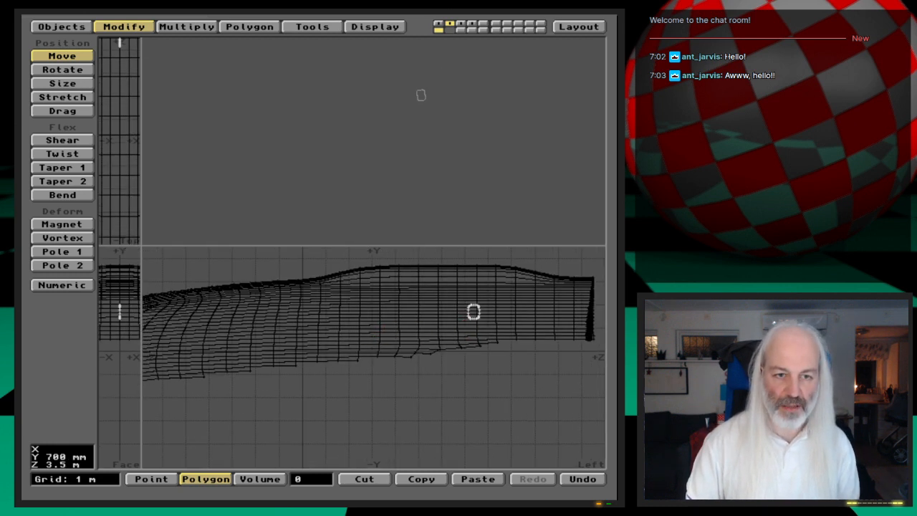
{"action": "left_click_drag", "start_coordinate": [384, 334], "coordinate": [436, 330], "text": "alt"}
{"action": "left_click_drag", "start_coordinate": [526, 318], "coordinate": [525, 310]}
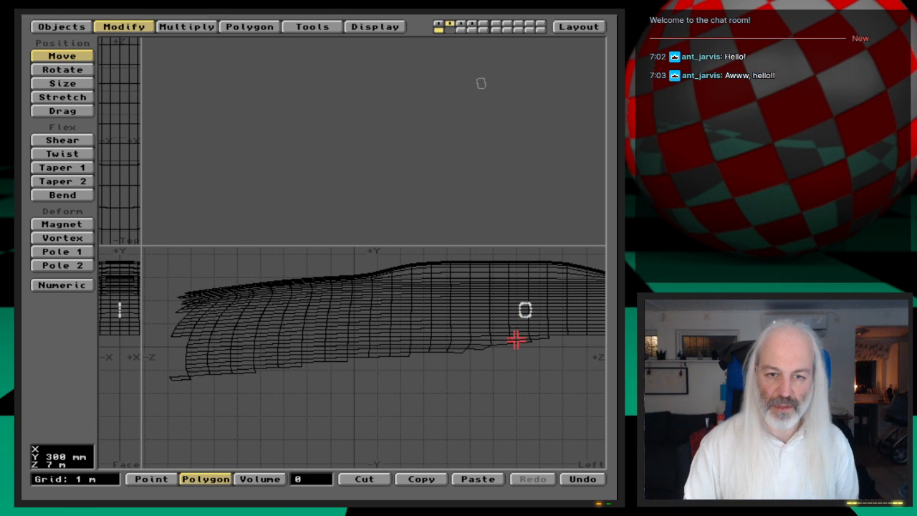
{"action": "key", "text": "space"}
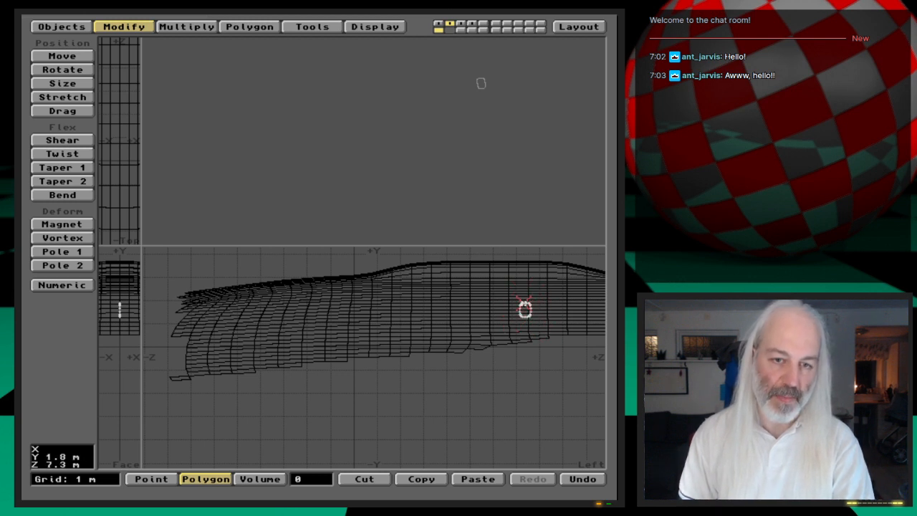
- Try cloning the rounded outline five times with a Z offset of 2 m, and undo the clones
{"action": "left_click", "coordinate": [190, 27]}
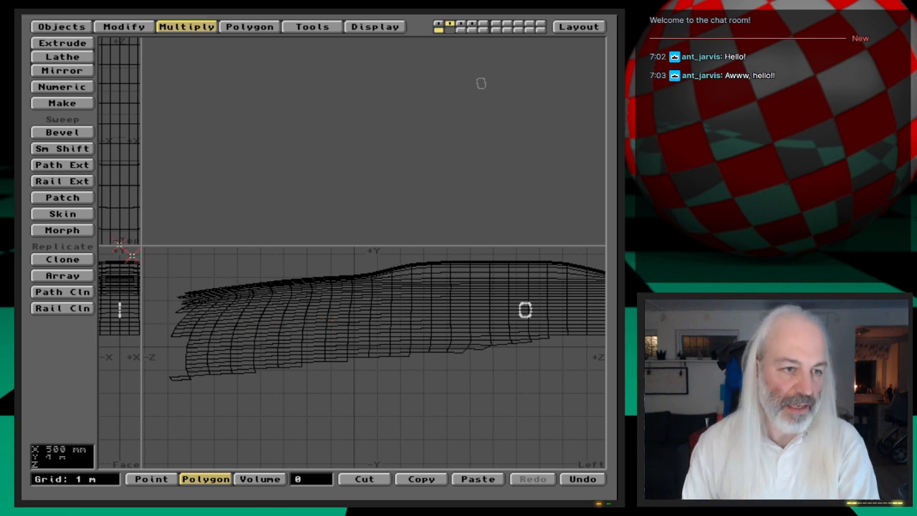
{"action": "left_click", "coordinate": [85, 258]}
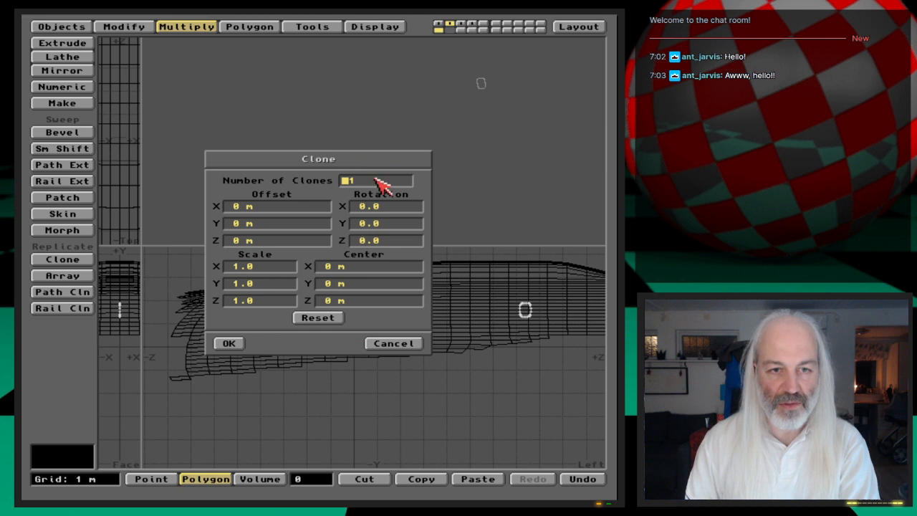
{"action": "type", "text": "5"}
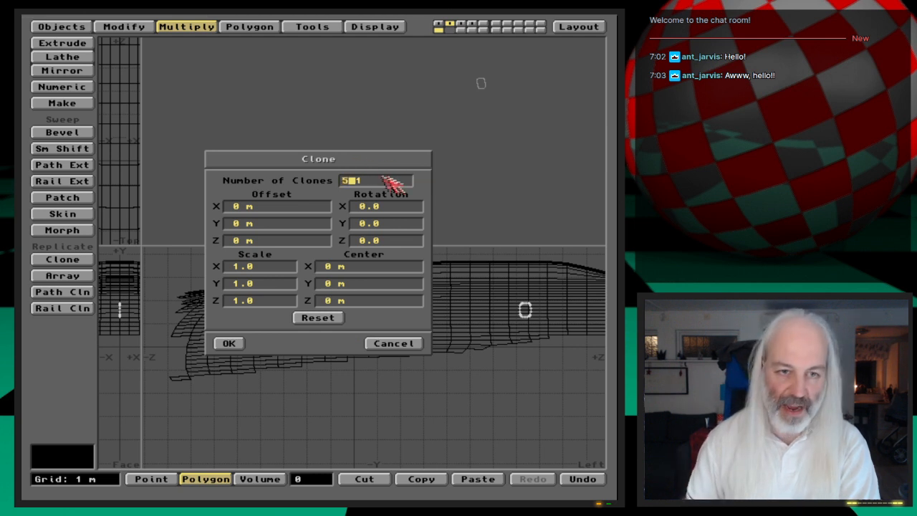
{"action": "left_click", "coordinate": [324, 206]}
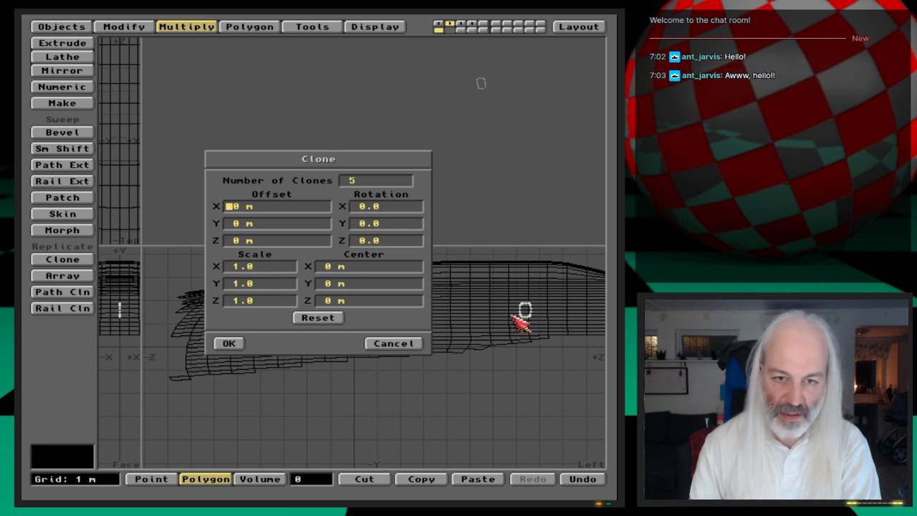
{"action": "left_click", "coordinate": [238, 241]}
{"action": "type", "text": "2"}
{"action": "key", "text": "Tab"}
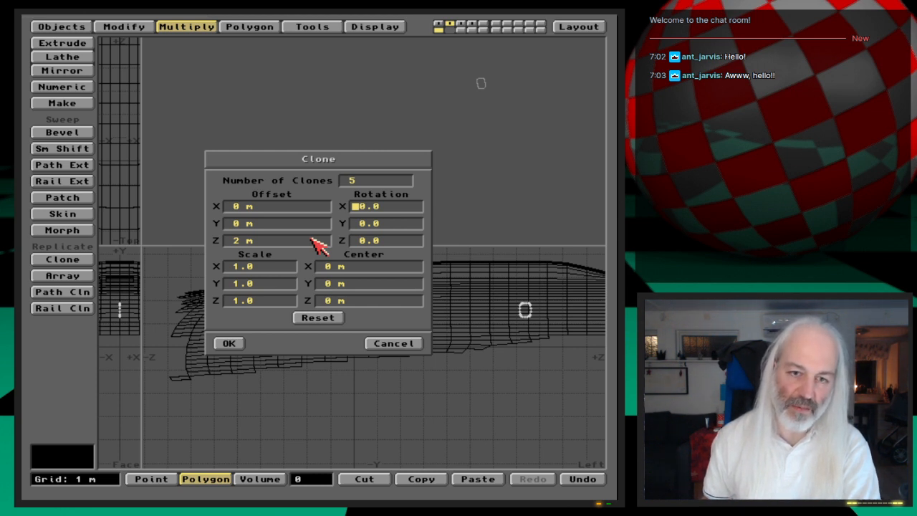
{"action": "key", "text": "Tab"}
{"action": "key", "text": "Tab"}
{"action": "key", "text": "Tab"}
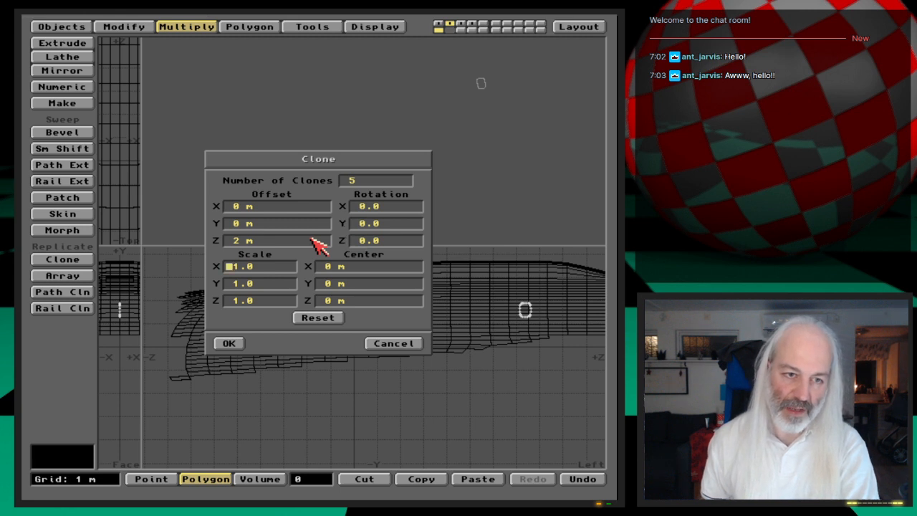
{"action": "key", "text": "Tab"}
{"action": "key", "text": "Tab"}
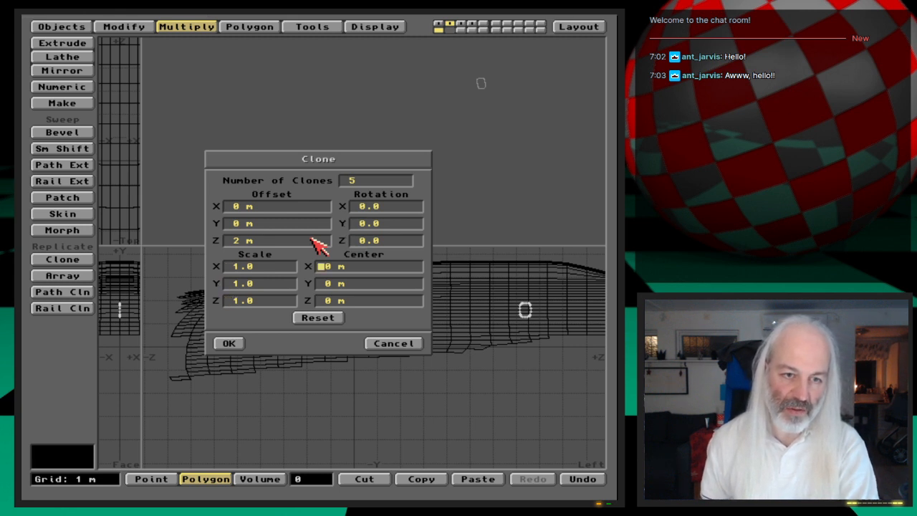
{"action": "key", "text": "Tab"}
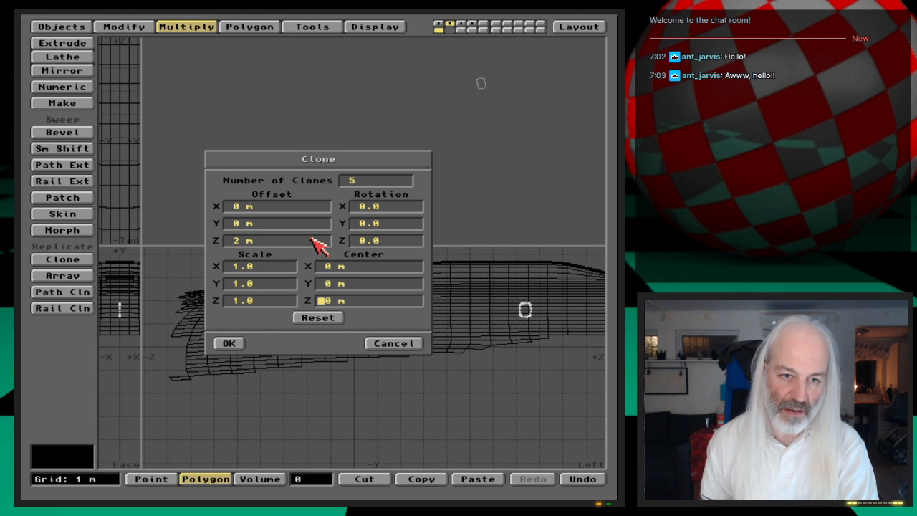
{"action": "left_click", "coordinate": [229, 344]}
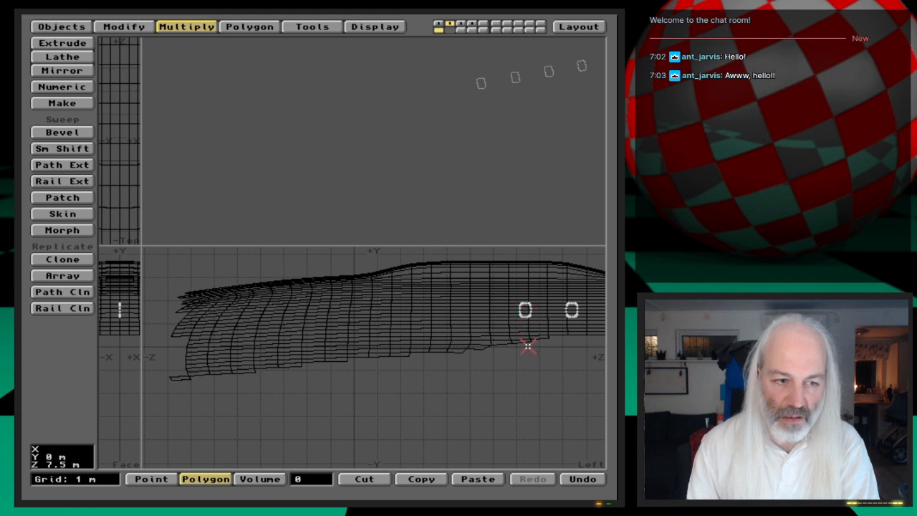
{"action": "key", "text": "u"}
- Try cloning the rounded outline with the Z offset set to -2 m, and undo the clones
{"action": "left_click", "coordinate": [85, 259]}
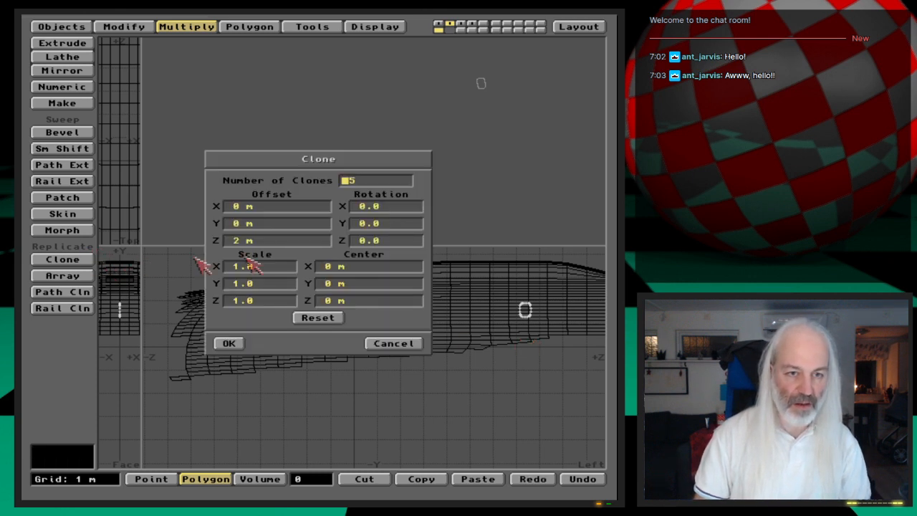
{"action": "left_click", "coordinate": [322, 266]}
{"action": "type", "text": "7.5m"}
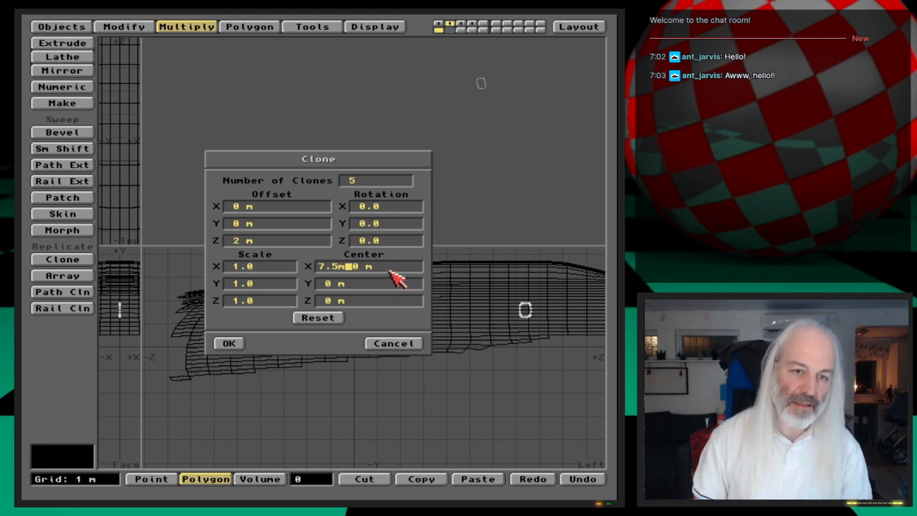
{"action": "key", "text": "BackSpace"}
{"action": "key", "text": "BackSpace"}
{"action": "key", "text": "BackSpace"}
{"action": "key", "text": "BackSpace"}
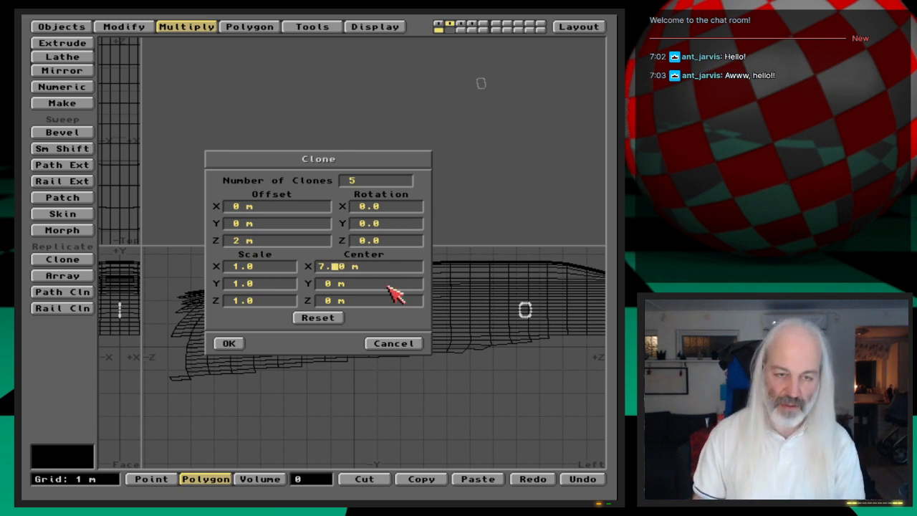
{"action": "left_click", "coordinate": [236, 242]}
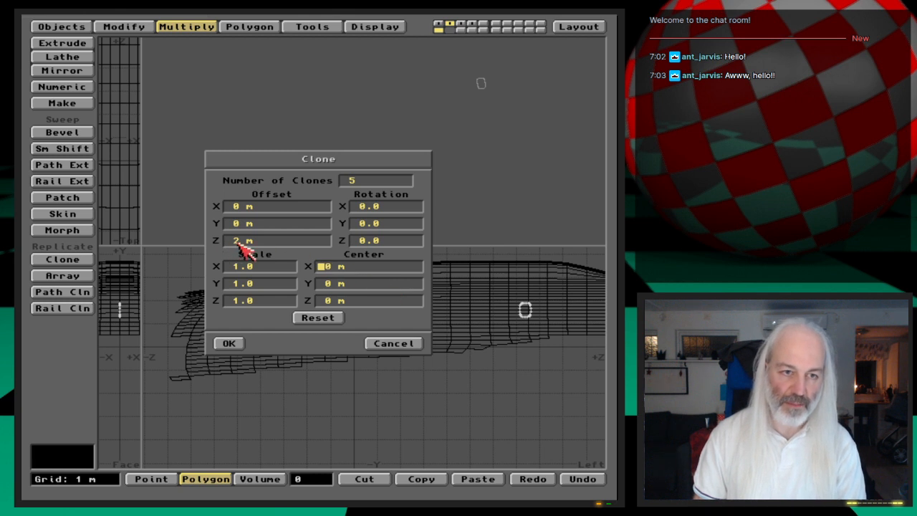
{"action": "type", "text": "-"}
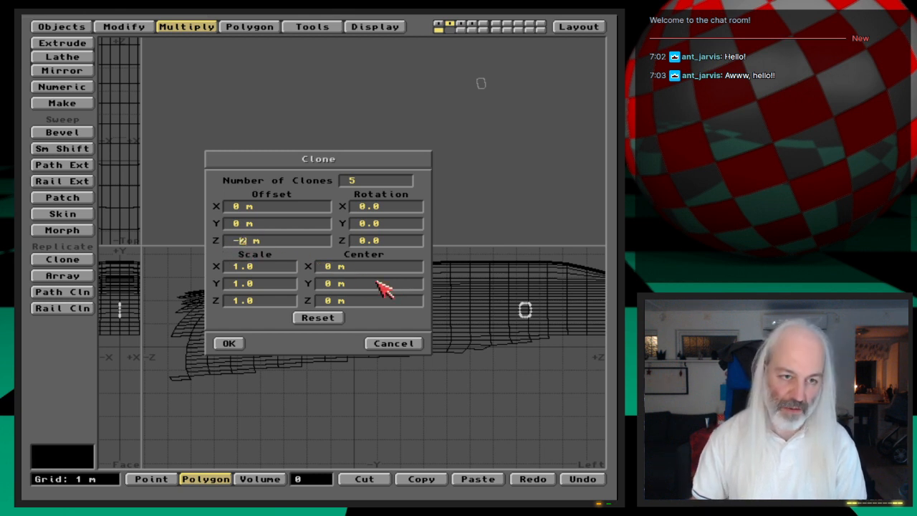
{"action": "key", "text": "Tab"}
{"action": "key", "text": "Tab"}
{"action": "key", "text": "Tab"}
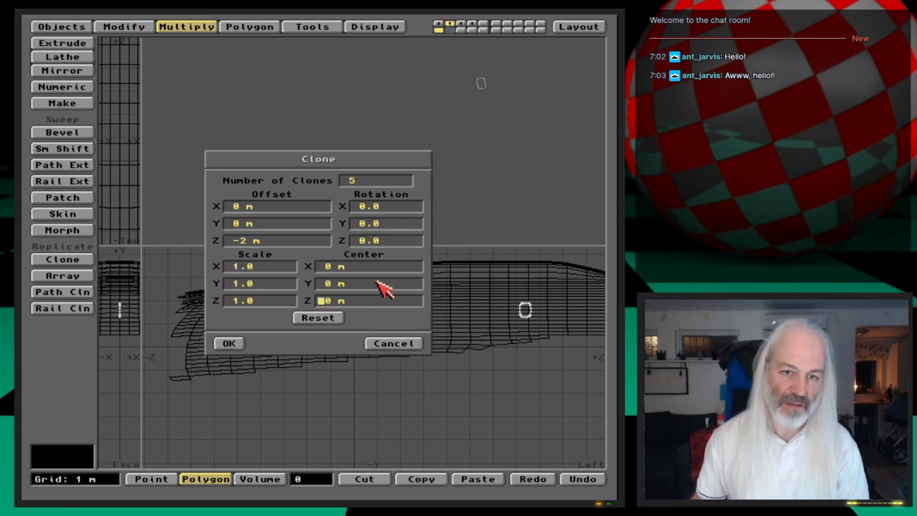
{"action": "key", "text": "Return"}
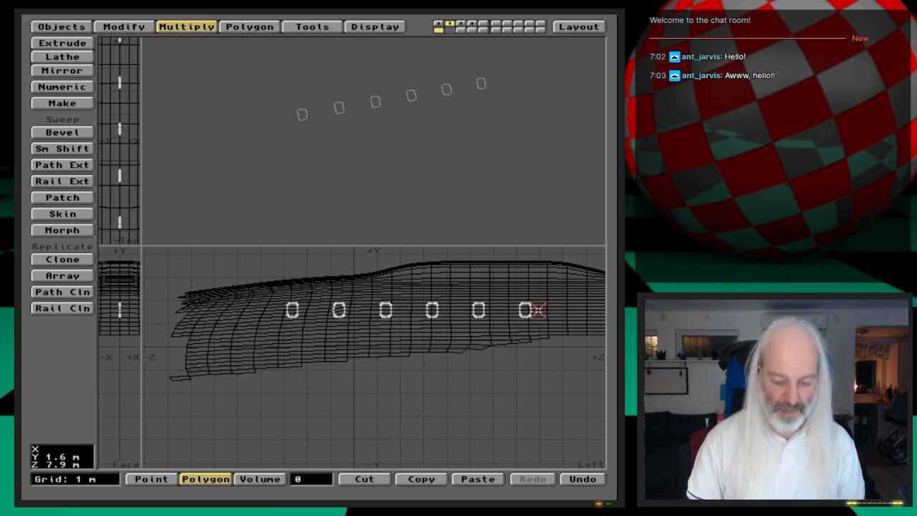
{"action": "key", "text": "u"}
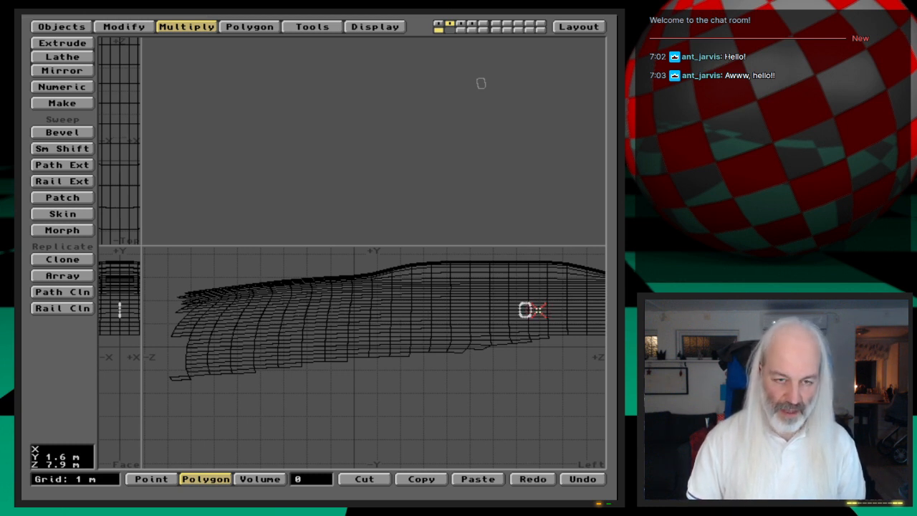
- Try cloning the outline at the -2 m Z offset with a Z rotation of -5, and undo the clones
{"action": "left_click", "coordinate": [85, 262]}
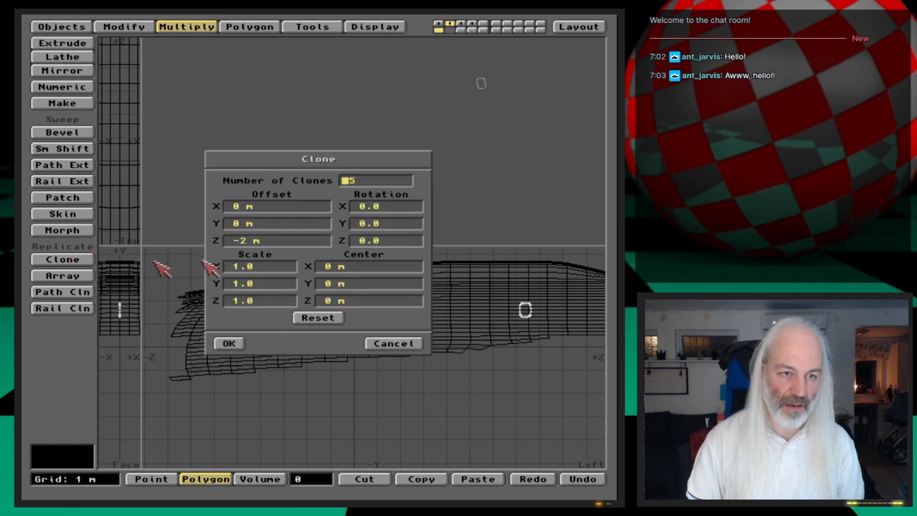
{"action": "left_click", "coordinate": [358, 242]}
{"action": "type", "text": "-2"}
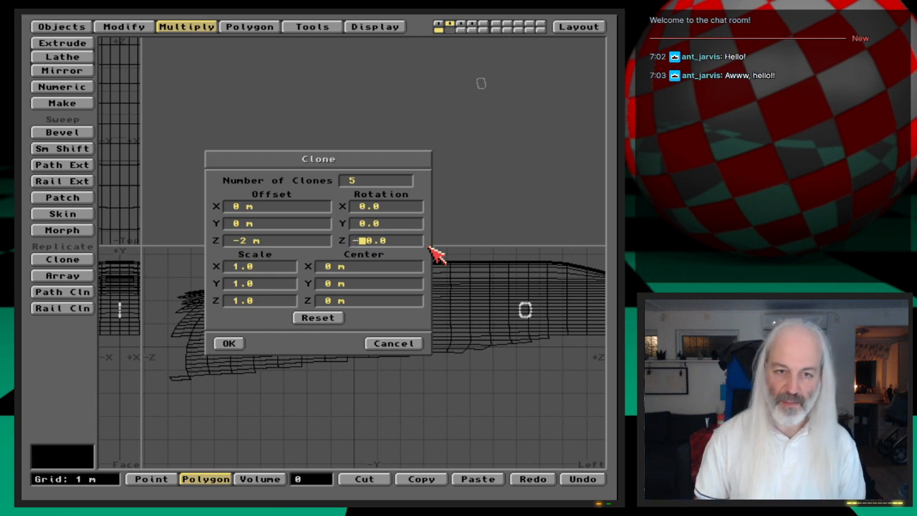
{"action": "key", "text": "BackSpace"}
{"action": "type", "text": "5"}
{"action": "key", "text": "Return"}
{"action": "key", "text": "Return"}
{"action": "key", "text": "Return"}
{"action": "key", "text": "Return"}
{"action": "key", "text": "Return"}
{"action": "key", "text": "Return"}
{"action": "key", "text": "Return"}
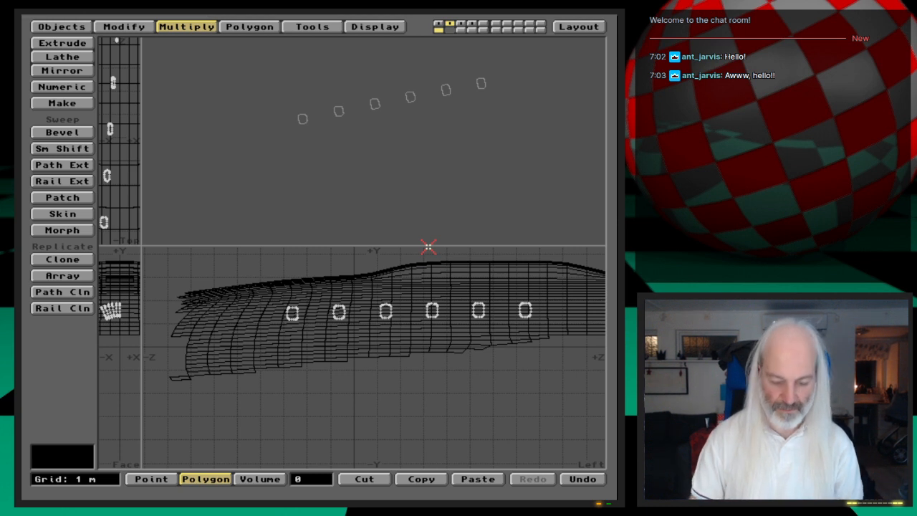
{"action": "key", "text": "u"}
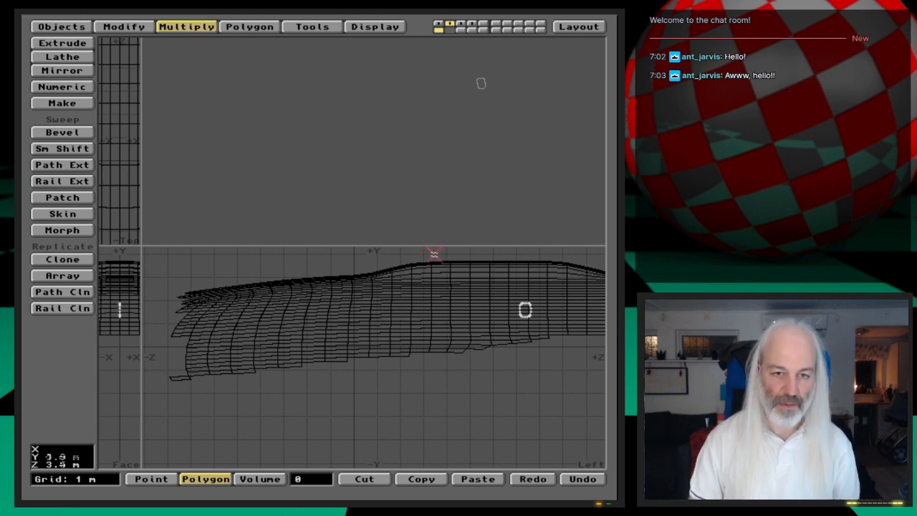
- Try cloning the outline with the Z rotation raised to -50, and undo the clones
{"action": "left_click", "coordinate": [61, 258]}
{"action": "left_click", "coordinate": [370, 240]}
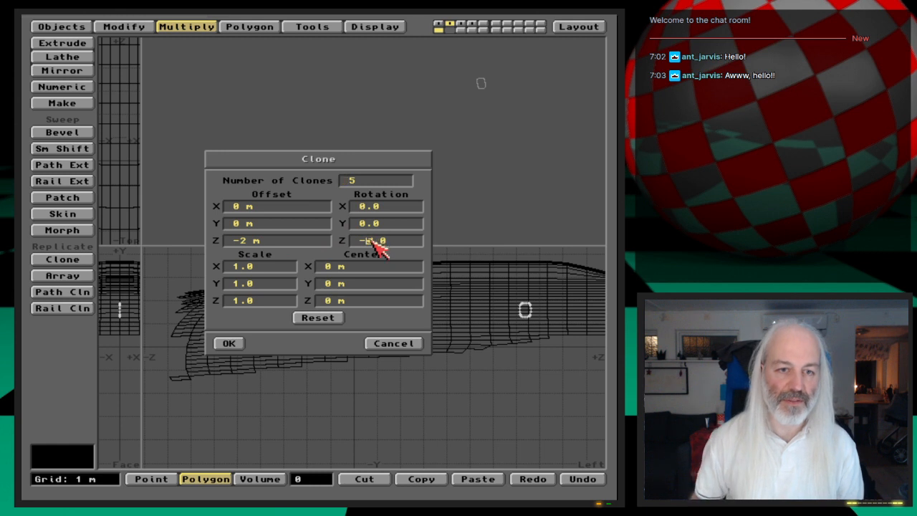
{"action": "key", "text": "Tab"}
{"action": "key", "text": "Tab"}
{"action": "key", "text": "Tab"}
{"action": "key", "text": "Tab"}
{"action": "key", "text": "Tab"}
{"action": "key", "text": "Tab"}
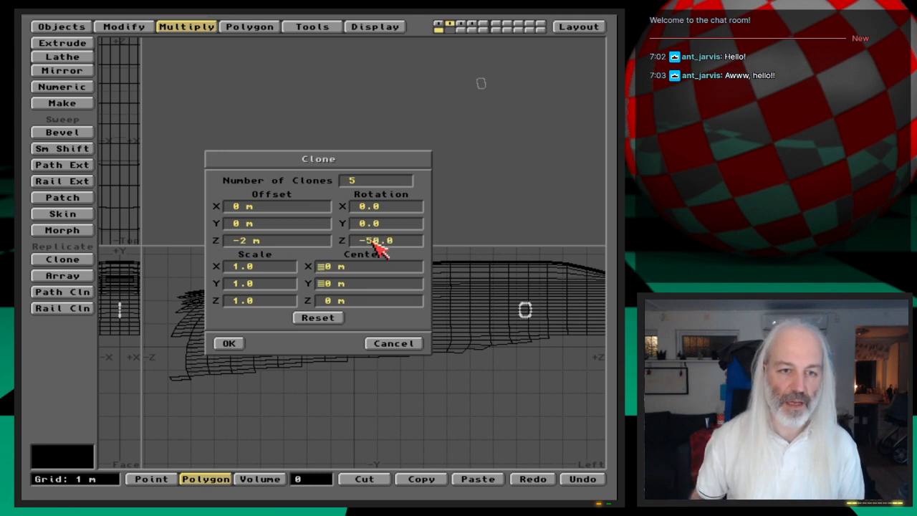
{"action": "key", "text": "Return"}
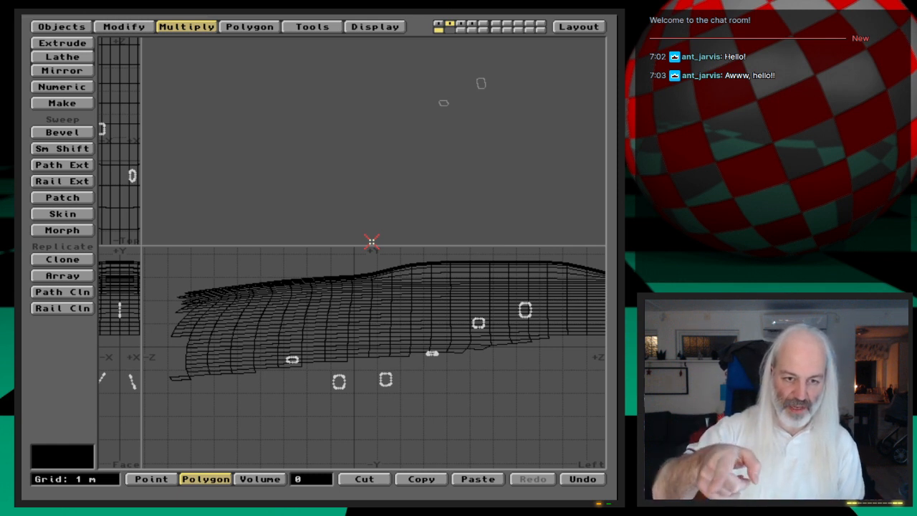
{"action": "key", "text": "u"}
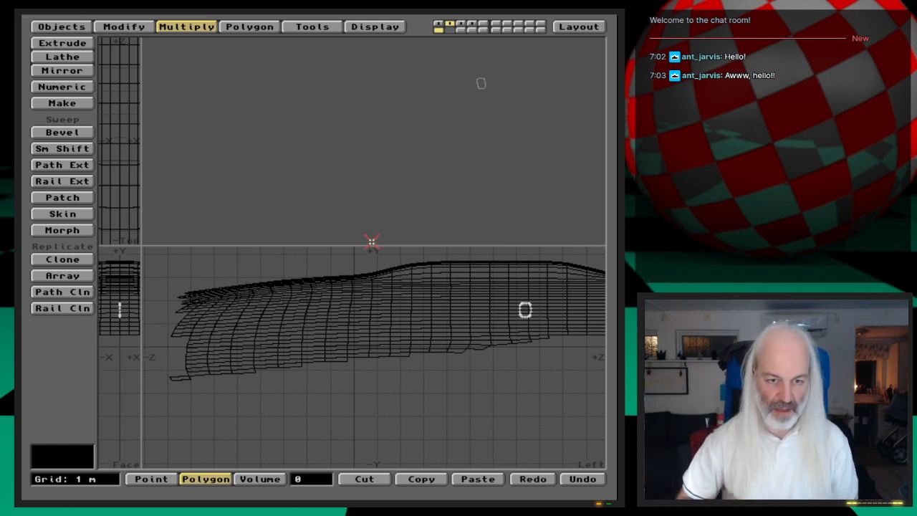
- Try cloning the outline with an X rotation of -10 and the Z rotation reset to 0, and undo the clones
{"action": "left_click", "coordinate": [54, 260]}
{"action": "left_click", "coordinate": [360, 207]}
{"action": "type", "text": "-1"}
{"action": "key", "text": "Return"}
{"action": "key", "text": "Delete"}
{"action": "key", "text": "Return"}
{"action": "key", "text": "Return"}
{"action": "key", "text": "Return"}
{"action": "key", "text": "Return"}
{"action": "key", "text": "Return"}
{"action": "key", "text": "Return"}
{"action": "key", "text": "Return"}
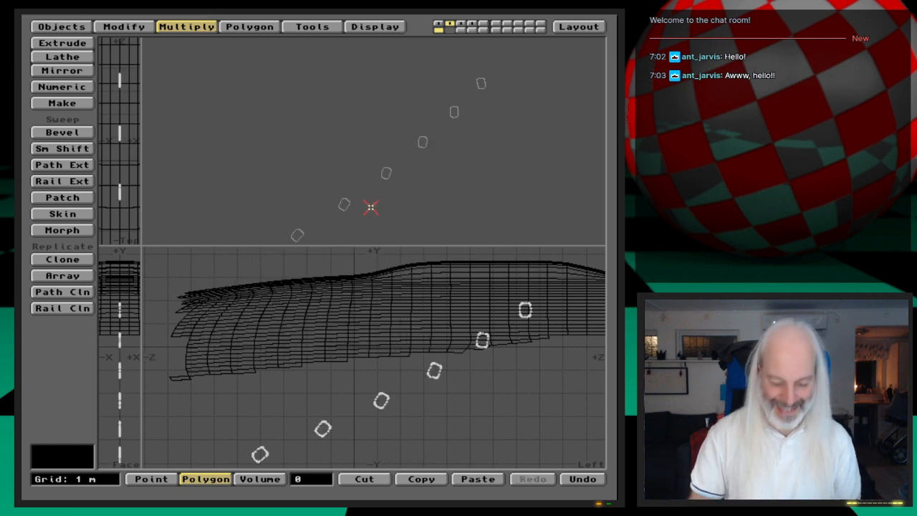
{"action": "key", "text": "u"}
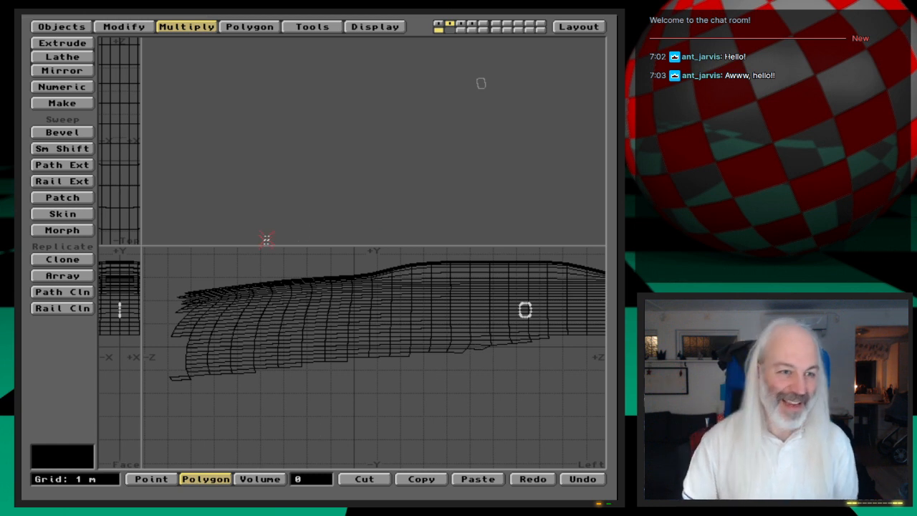
- Clone the rounded outline five times with a Z offset of -2 m and the X rotation reset to 0
{"action": "left_click", "coordinate": [65, 259]}
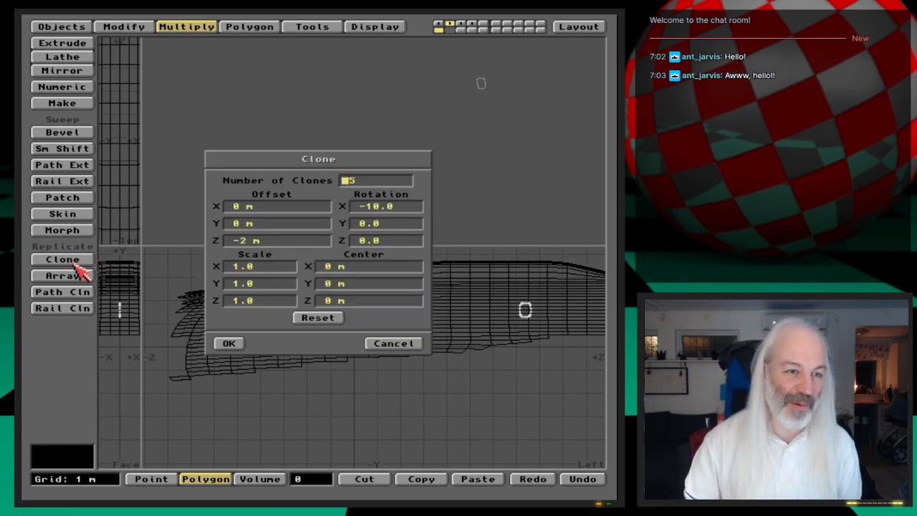
{"action": "left_click", "coordinate": [379, 208]}
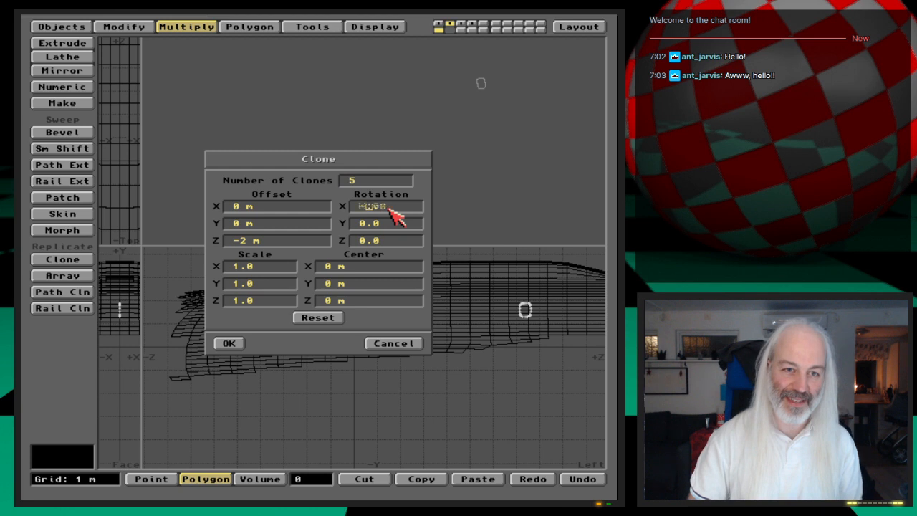
{"action": "key", "text": "Tab"}
{"action": "key", "text": "Tab"}
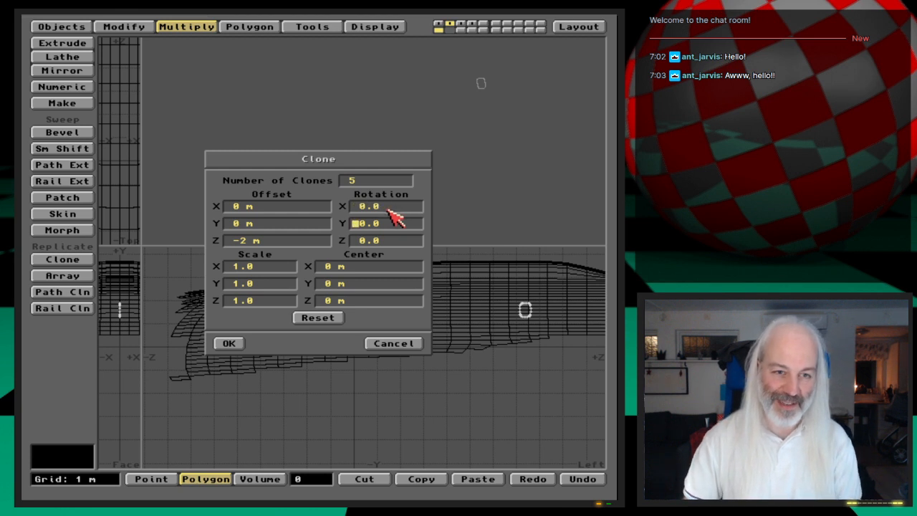
{"action": "left_click", "coordinate": [228, 344]}
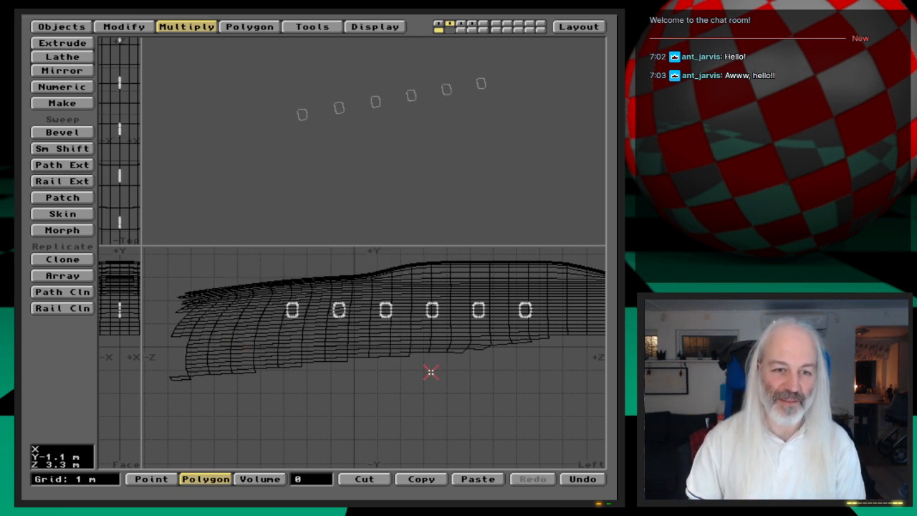
- Move the row of six outlines down and toward -Z along the hull, and rotate it slightly in the side view
{"action": "key", "text": "t"}
{"action": "left_click_drag", "start_coordinate": [543, 292], "coordinate": [459, 324]}
{"action": "key", "text": "y"}
{"action": "key", "text": "space"}
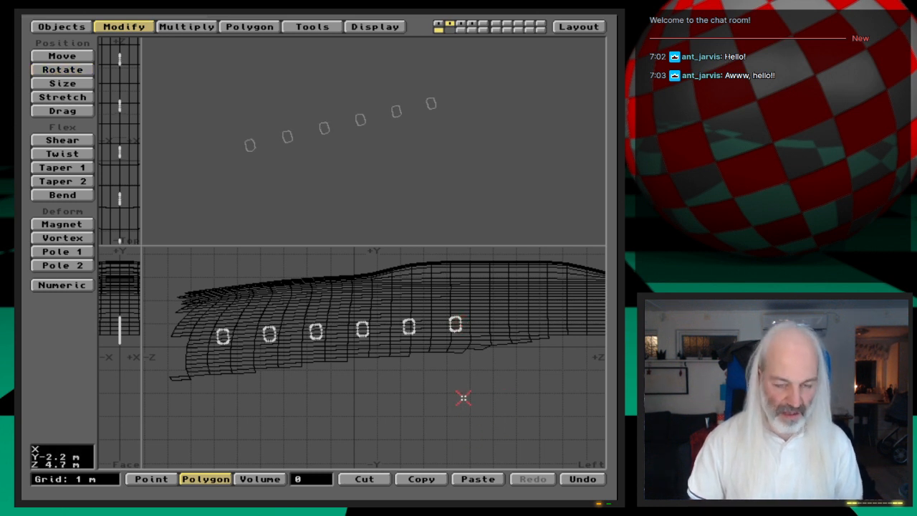
- Check the outline row on layer 2 as a background against the hull on layer 1, and return to layer 2
{"action": "key", "text": "1"}
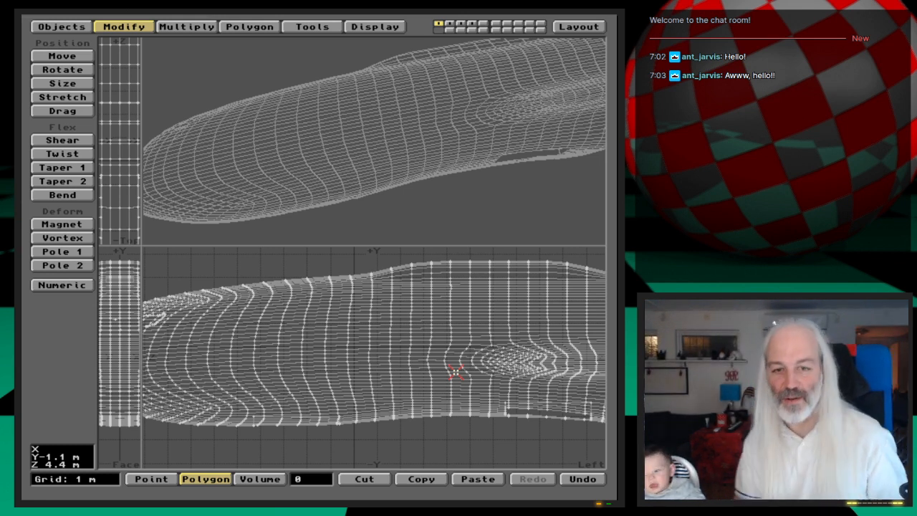
{"action": "key", "text": "alt+2"}
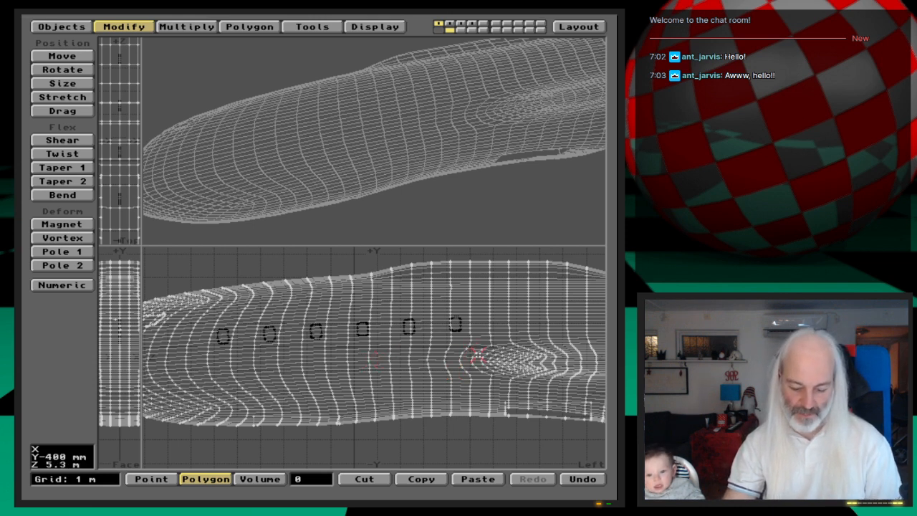
{"action": "key", "text": "2"}
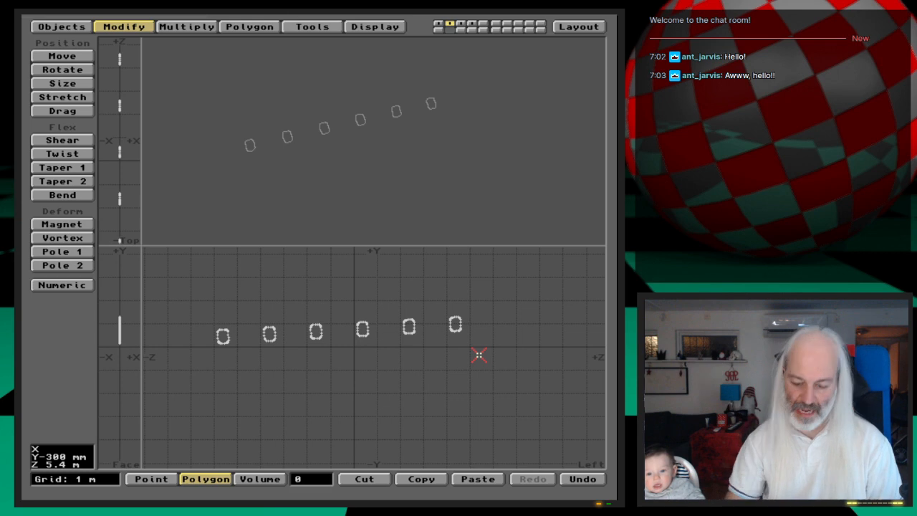
- Undo the outline row's tilt and move the six outlines lower on the hull side, using layer 1 as the background
{"action": "key", "text": "u"}
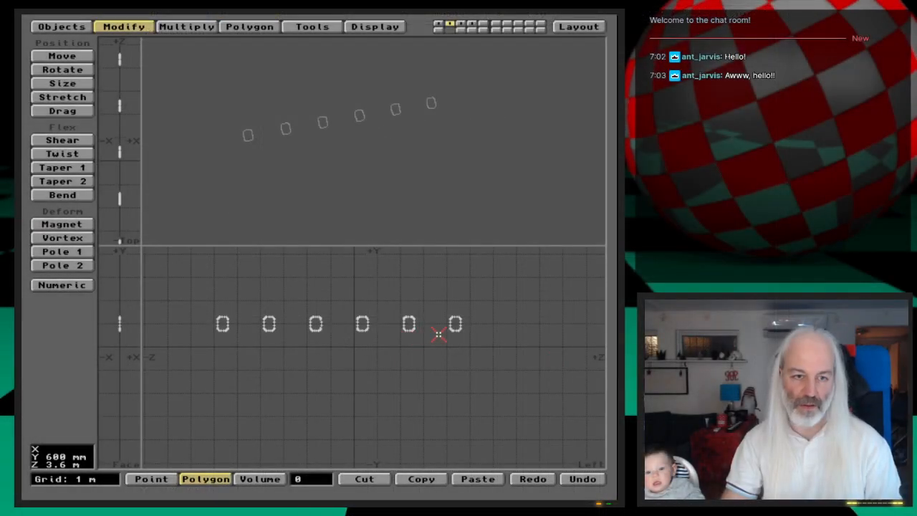
{"action": "left_click", "coordinate": [437, 28]}
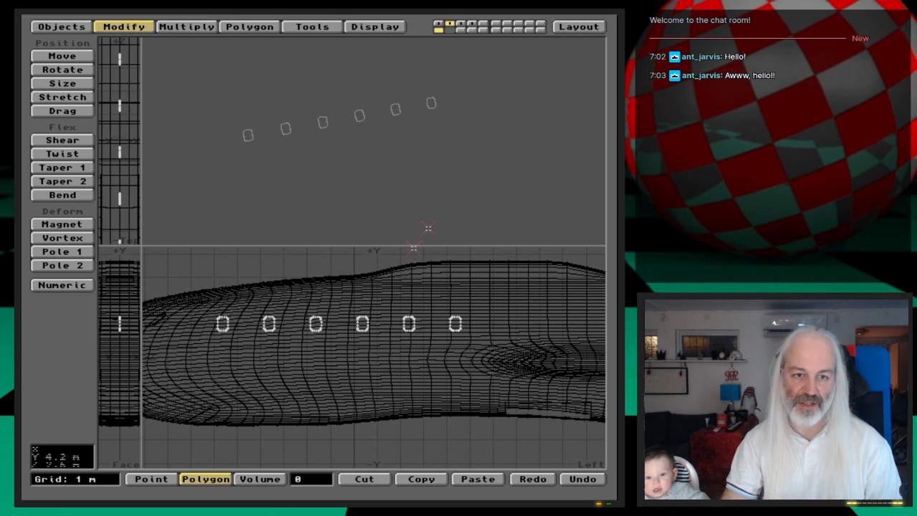
{"action": "key", "text": "t"}
{"action": "mouse_move", "coordinate": [365, 331]}
{"action": "left_mouse_down"}
{"action": "mouse_move", "coordinate": [344, 338]}
{"action": "mouse_move", "coordinate": [367, 338]}
{"action": "left_mouse_up"}
{"action": "key", "text": "space"}
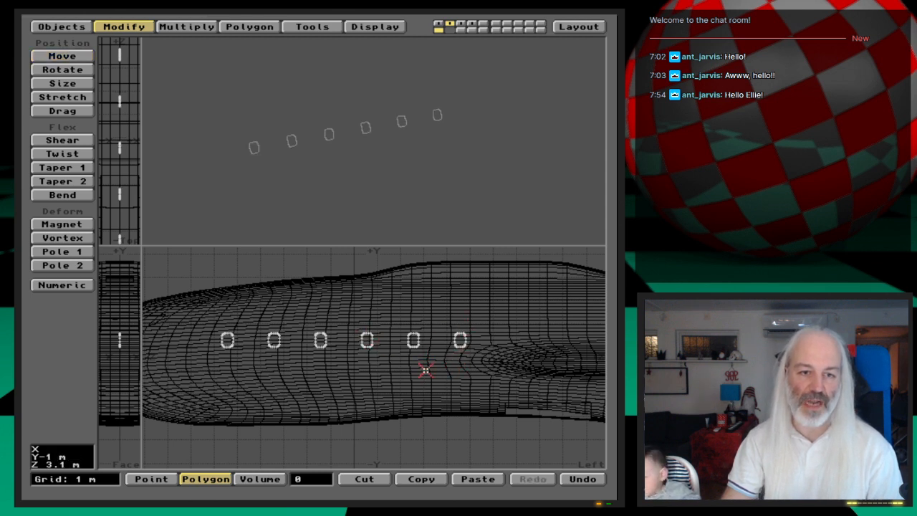
{"action": "left_click_drag", "start_coordinate": [141, 245], "coordinate": [368, 244]}
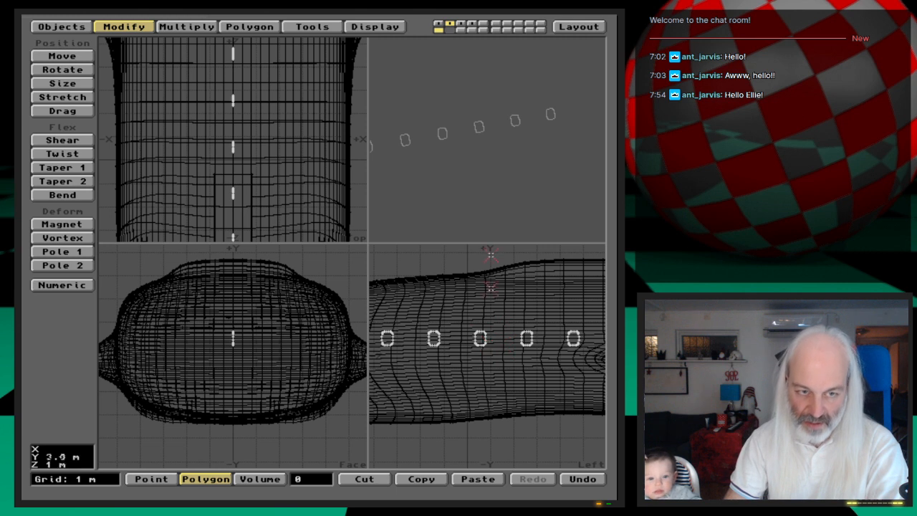
{"action": "left_click", "coordinate": [312, 26]}
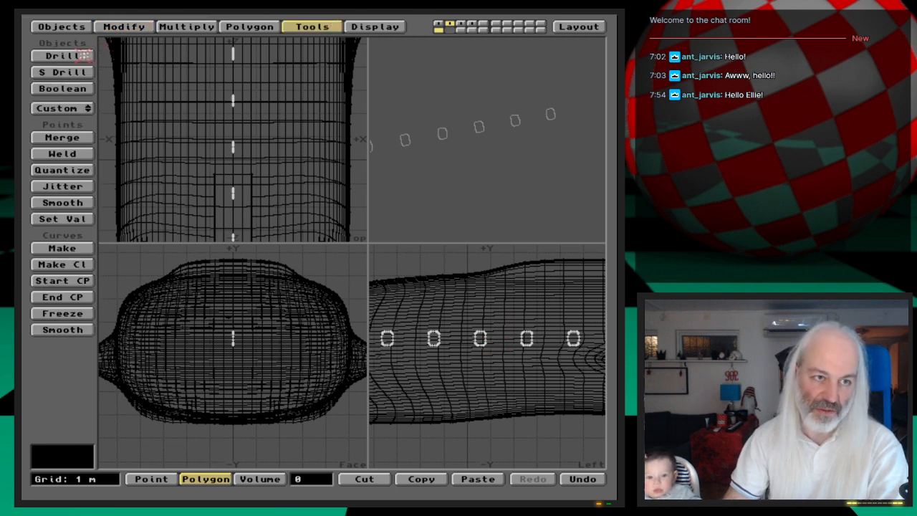
{"action": "left_click", "coordinate": [84, 56]}
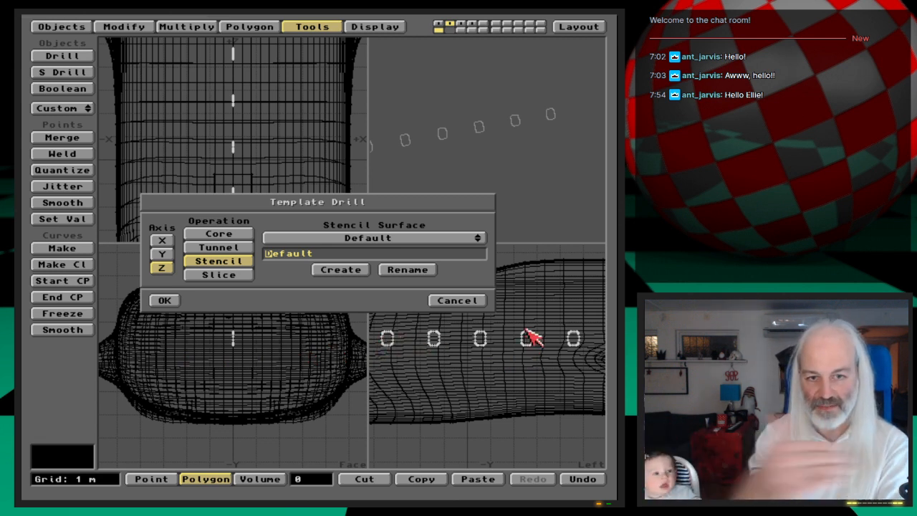
{"action": "left_click", "coordinate": [163, 241]}
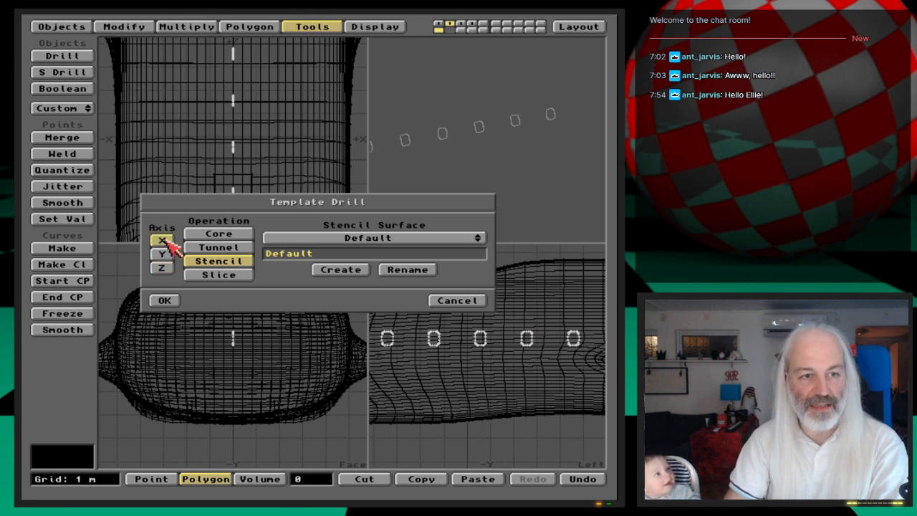
{"action": "left_click", "coordinate": [400, 239]}
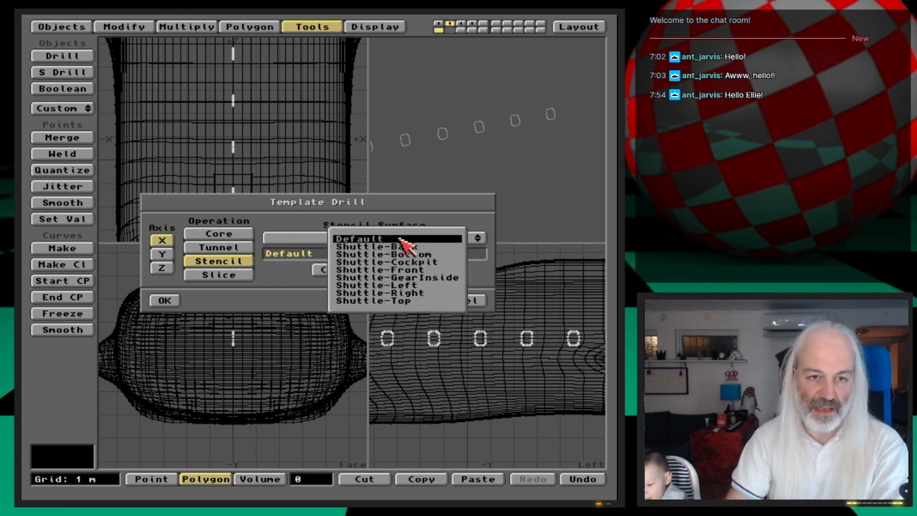
{"action": "left_click", "coordinate": [415, 246]}
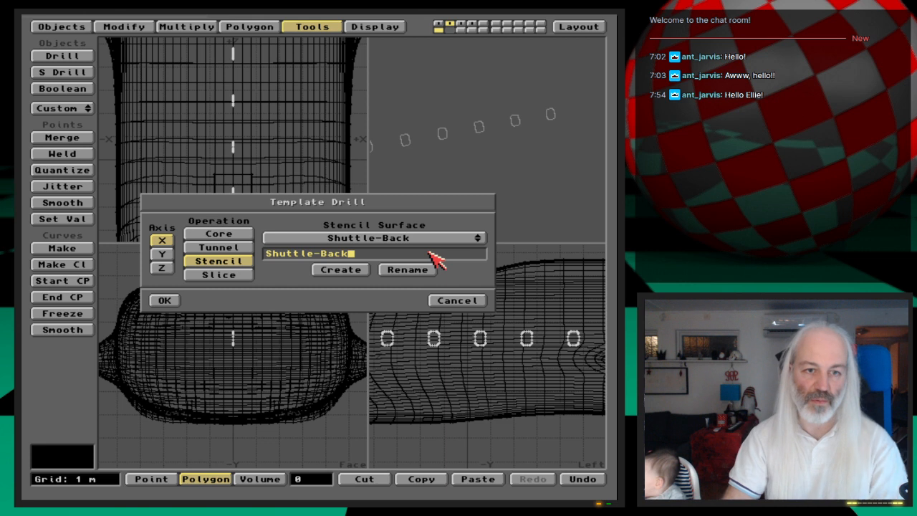
{"action": "type", "text": "ndows"}
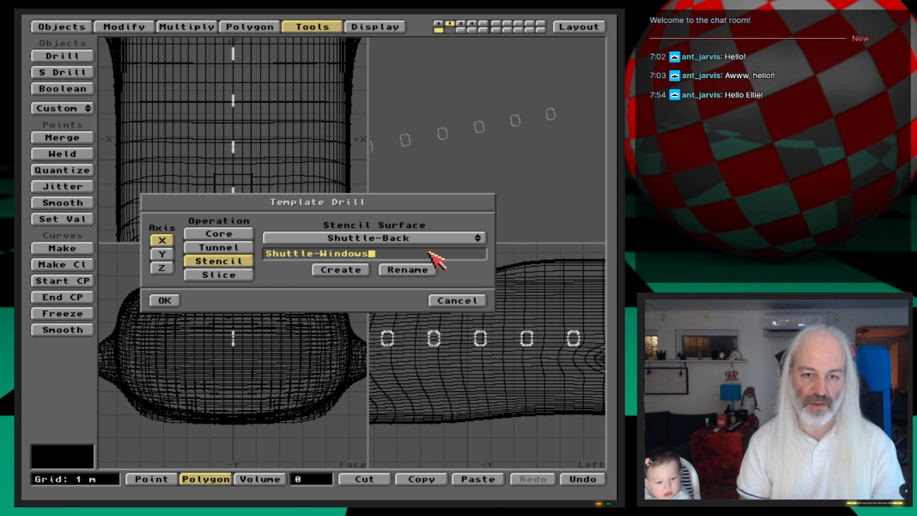
{"action": "left_click", "coordinate": [469, 300]}
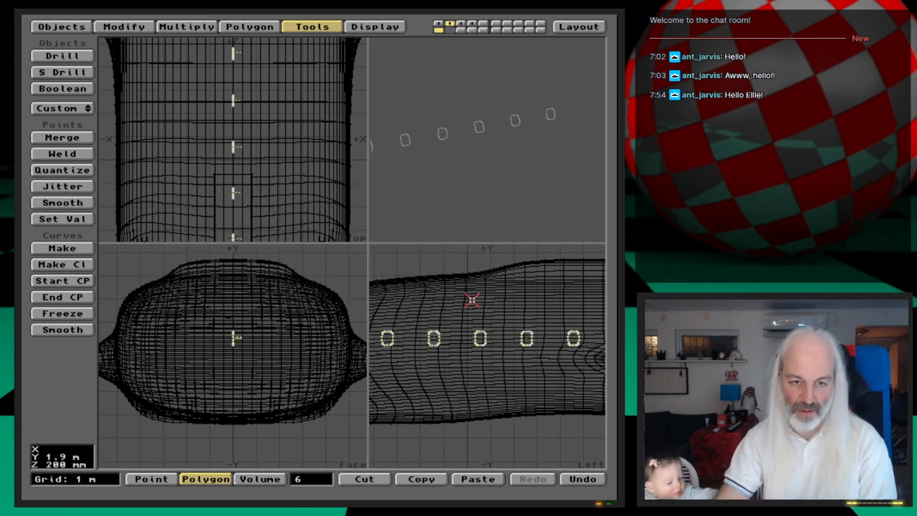
- Create the surface Shuttle-Windows and try to stencil the layer 2 window outlines into the whole hull with Template Drill
{"action": "left_click", "coordinate": [316, 479]}
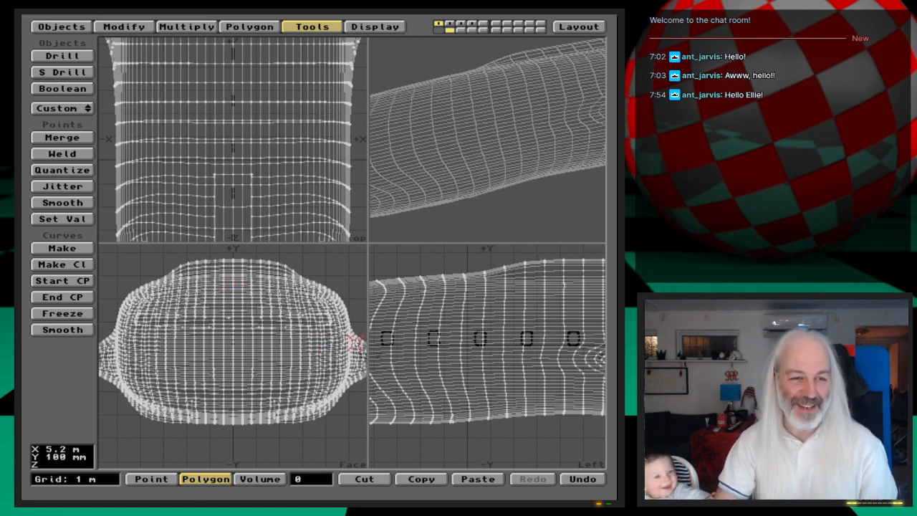
{"action": "left_click", "coordinate": [63, 56]}
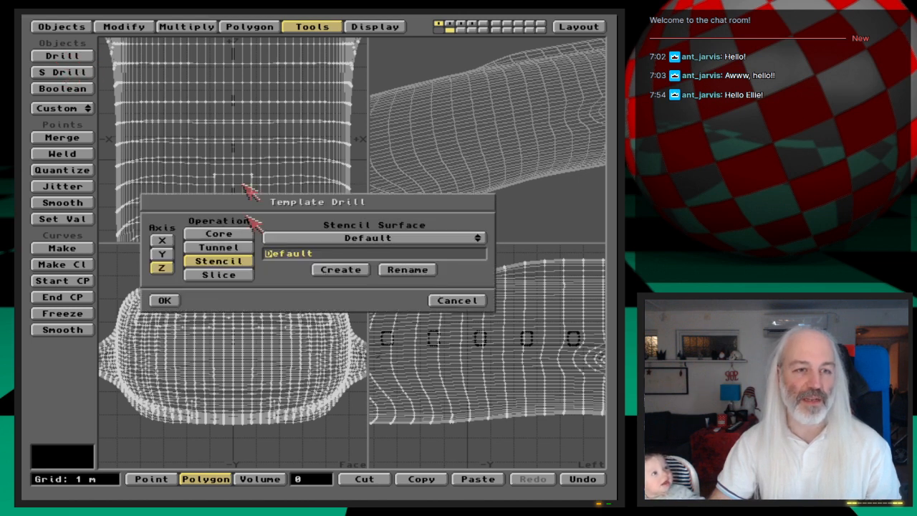
{"action": "left_click_drag", "start_coordinate": [348, 237], "coordinate": [356, 249]}
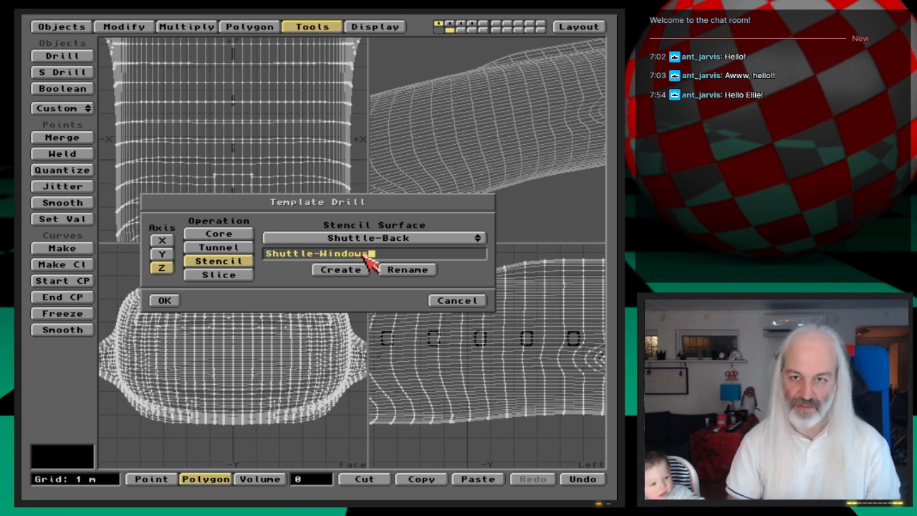
{"action": "key", "text": "Return"}
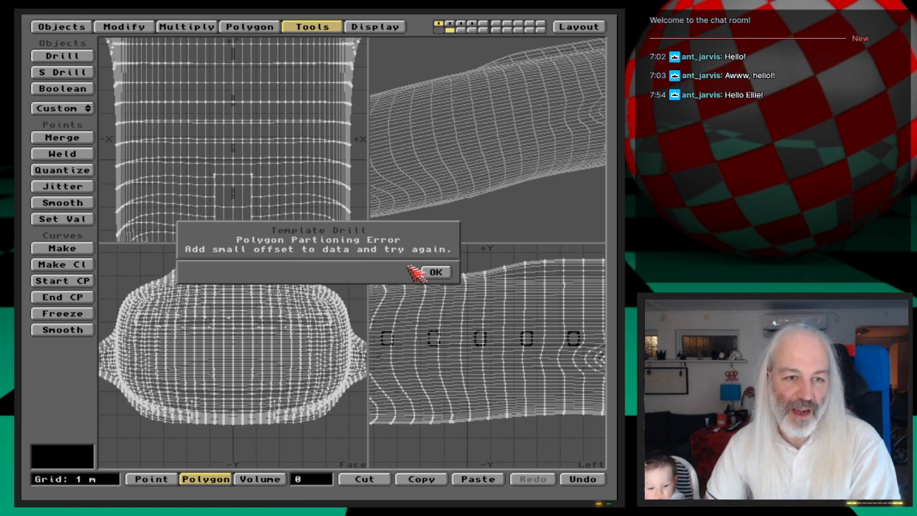
{"action": "left_click", "coordinate": [435, 272]}
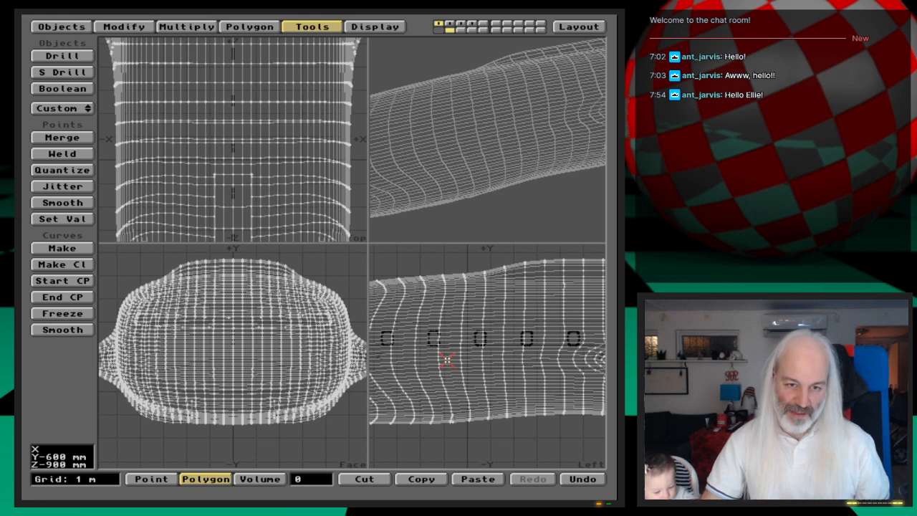
- Try isolating the upper polygons on both sides of the hull by lassoing them in the face view and hiding the rest
{"action": "key", "text": "a"}
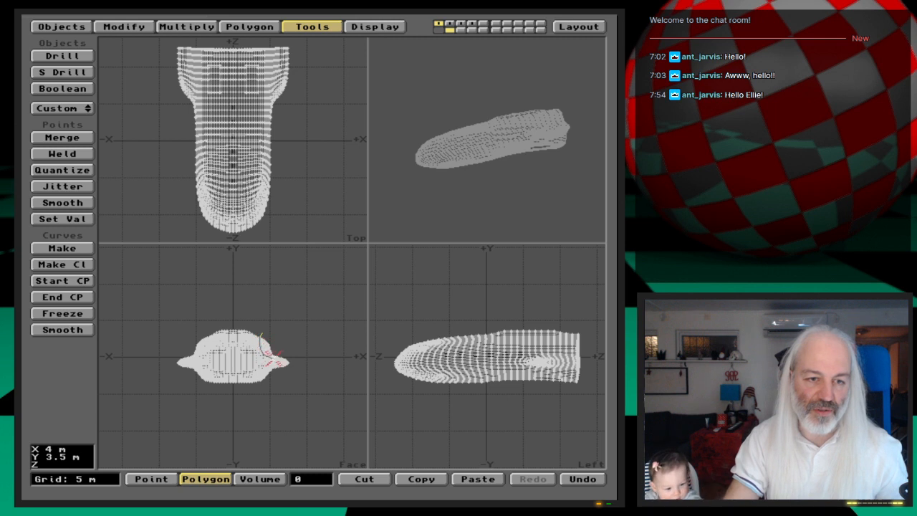
{"action": "right_click_drag", "start_coordinate": [259, 333], "coordinate": [256, 335]}
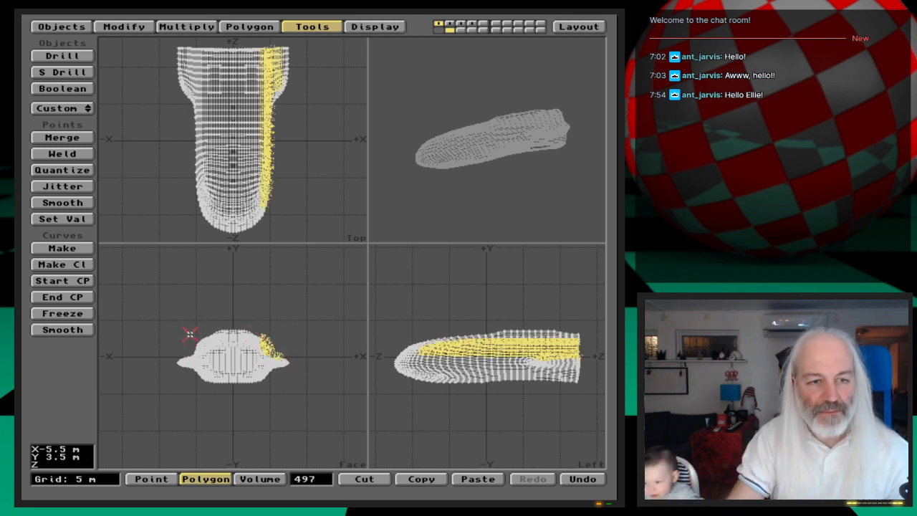
{"action": "left_click_drag", "start_coordinate": [188, 352], "coordinate": [203, 362]}
{"action": "left_click", "coordinate": [312, 476]}
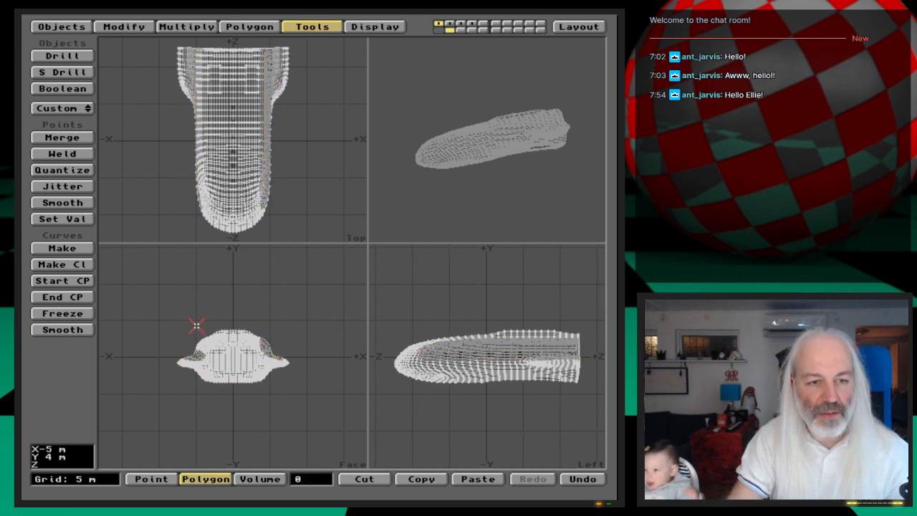
{"action": "mouse_move", "coordinate": [198, 354]}
{"action": "right_mouse_down"}
{"action": "mouse_move", "coordinate": [213, 342]}
{"action": "mouse_move", "coordinate": [192, 319]}
{"action": "mouse_move", "coordinate": [207, 316]}
{"action": "right_mouse_up"}
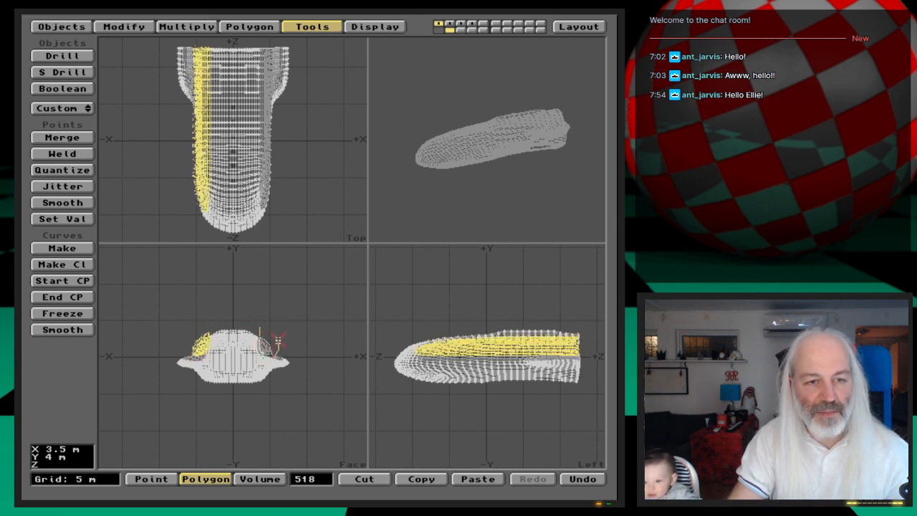
{"action": "right_click_drag", "start_coordinate": [260, 331], "coordinate": [257, 334]}
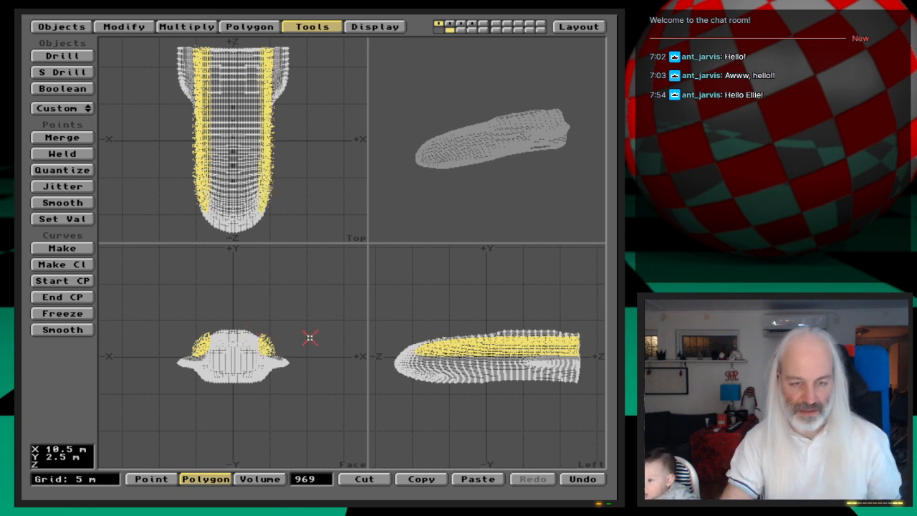
{"action": "key", "text": "="}
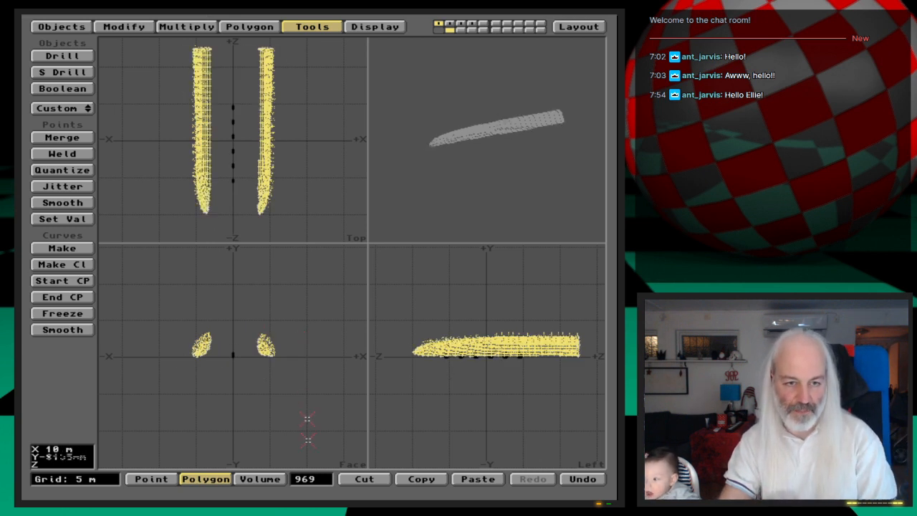
{"action": "left_click", "coordinate": [313, 479]}
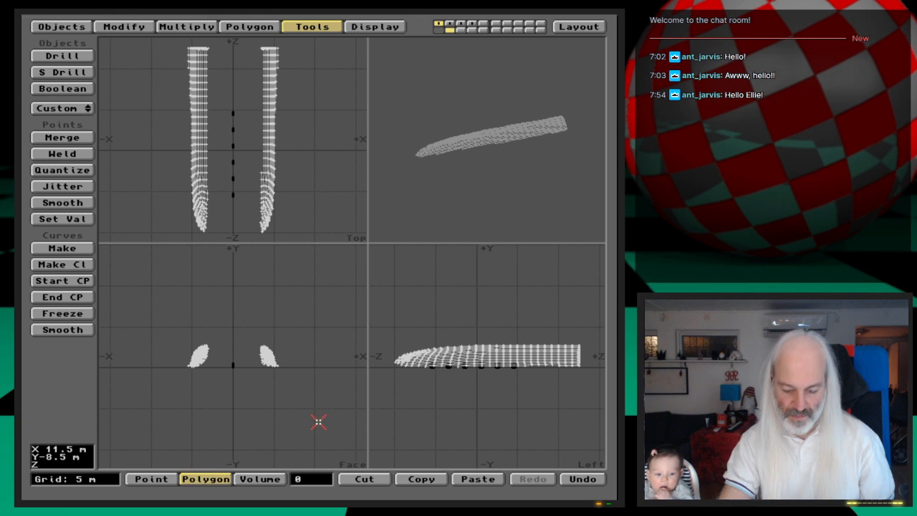
{"action": "key", "text": "period"}
{"action": "key", "text": "period"}
{"action": "key", "text": "period"}
{"action": "key", "text": "period"}
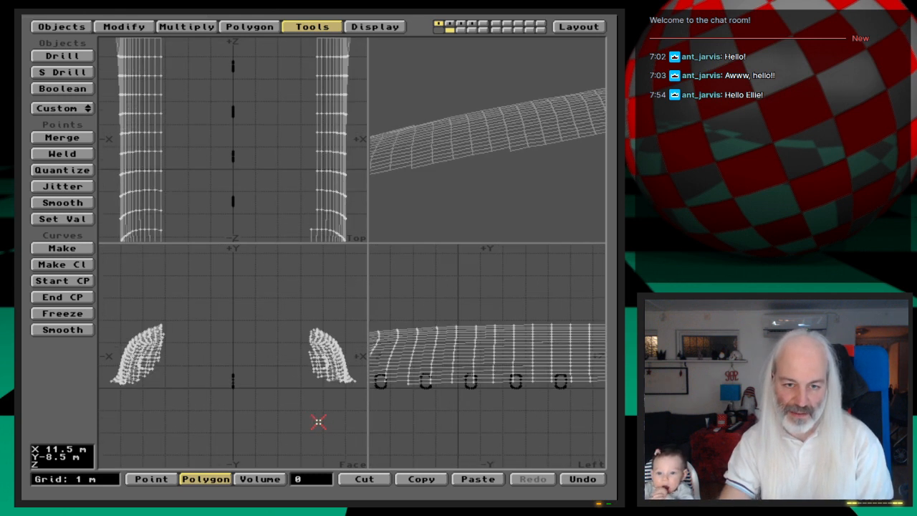
- Lasso the hull polygons around the window row in the side view, hide all the others, and clear the selection
{"action": "key", "text": "g"}
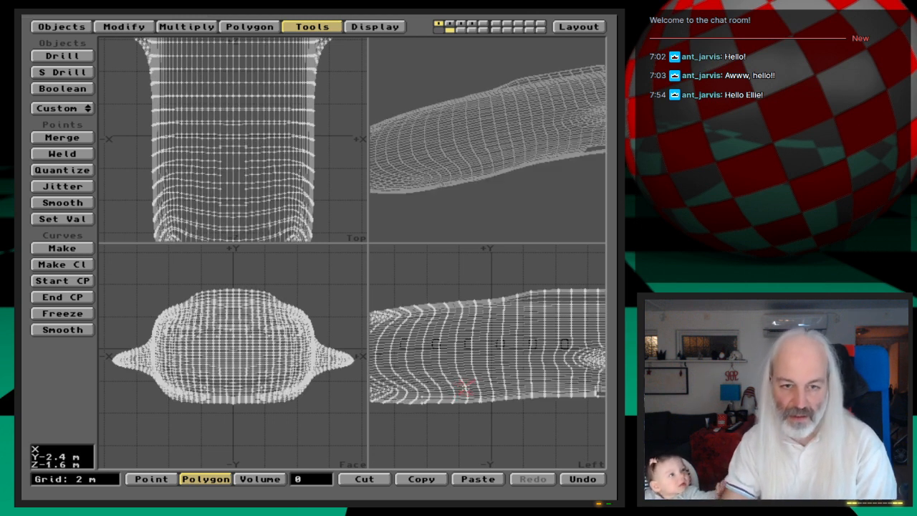
{"action": "left_click_drag", "start_coordinate": [445, 328], "coordinate": [391, 331]}
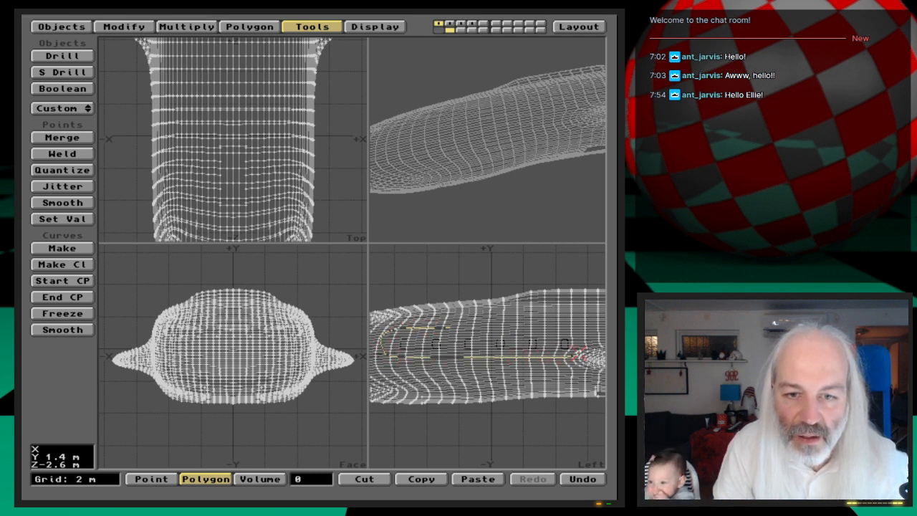
{"action": "right_click_drag", "start_coordinate": [453, 328], "coordinate": [438, 328]}
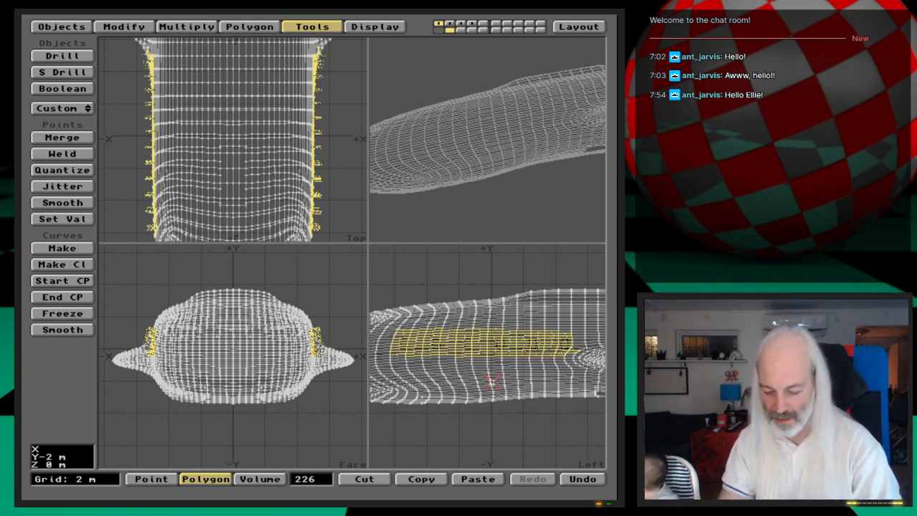
{"action": "key", "text": "equal"}
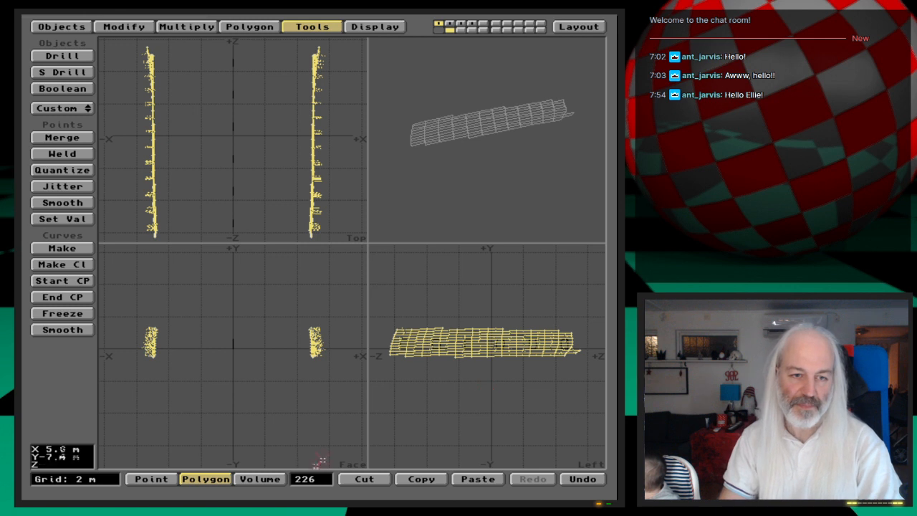
{"action": "key", "text": "slash"}
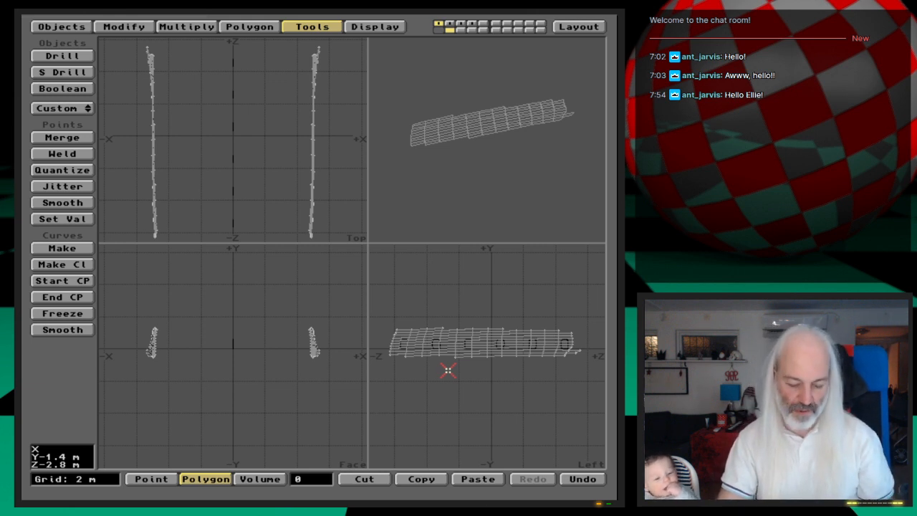
- Stencil the window outlines into the isolated hull side polygons along the X axis with the Shuttle-Windows surface
{"action": "key", "text": "shift+r"}
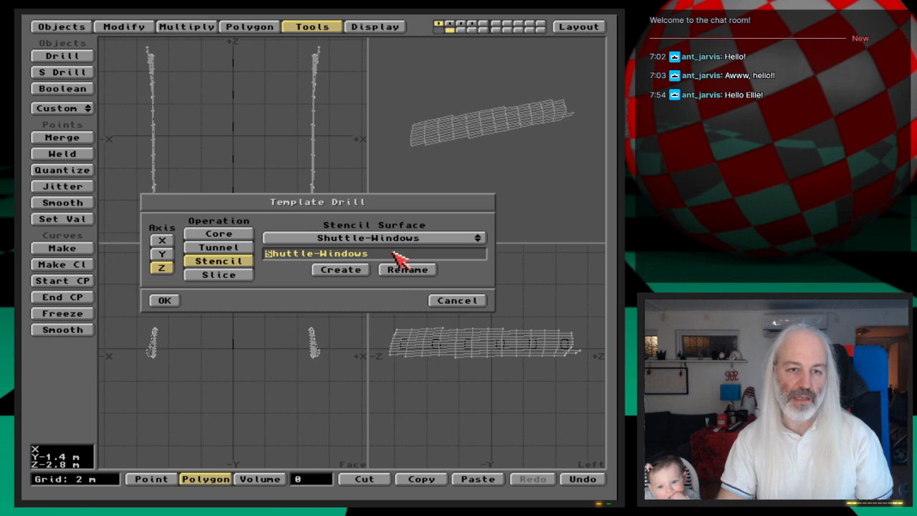
{"action": "left_click", "coordinate": [161, 240]}
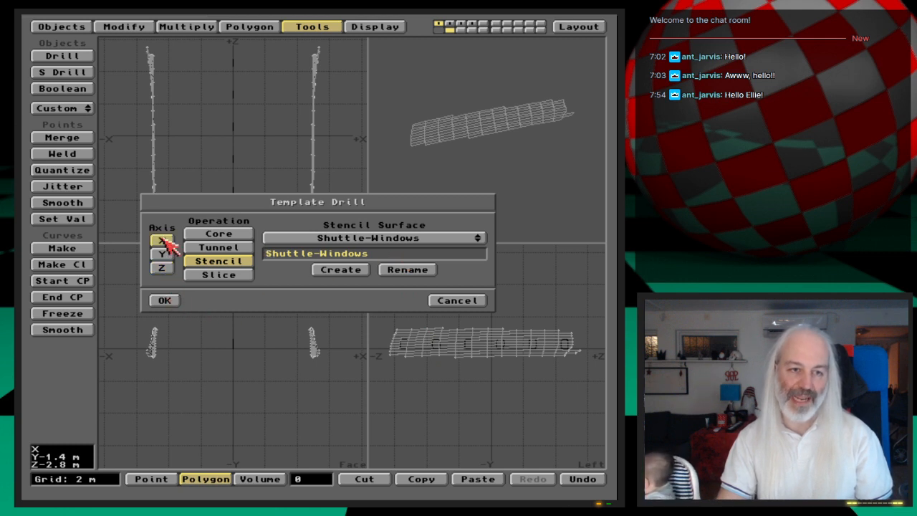
{"action": "left_click", "coordinate": [164, 301]}
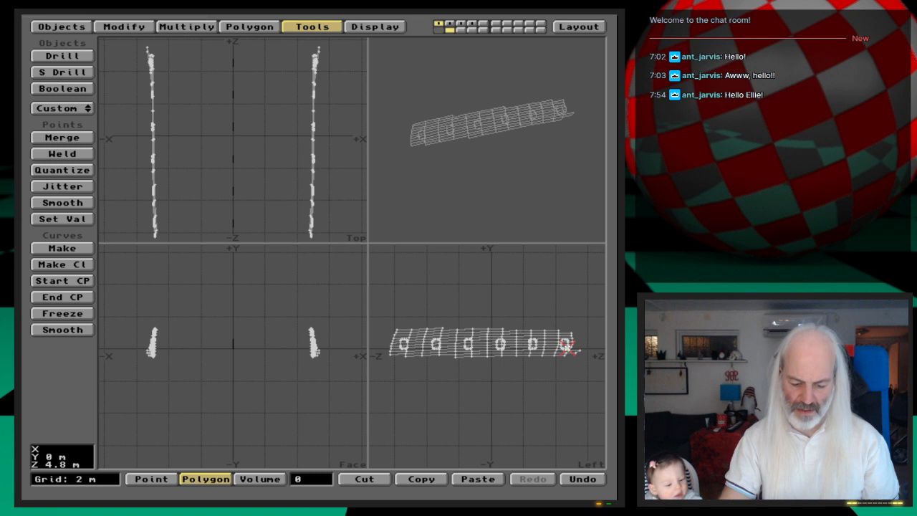
{"action": "key", "text": "period"}
{"action": "key", "text": "period"}
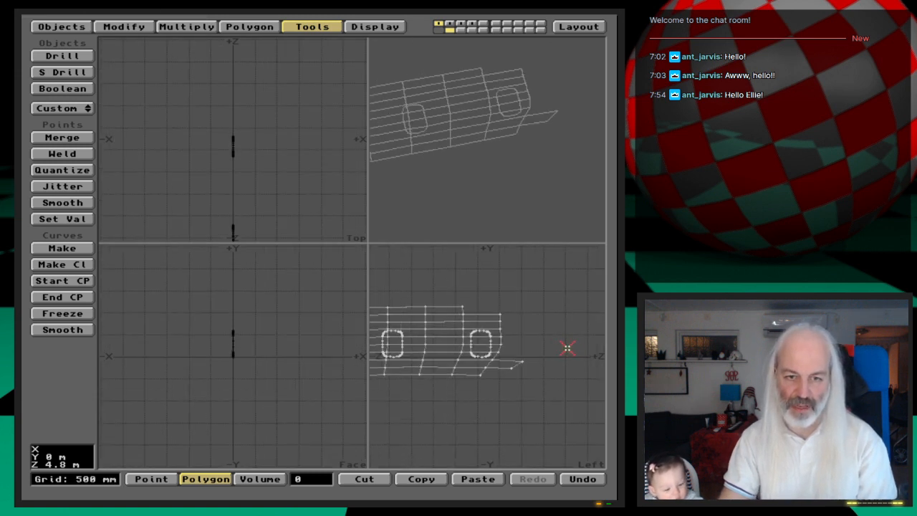
{"action": "key", "text": "comma"}
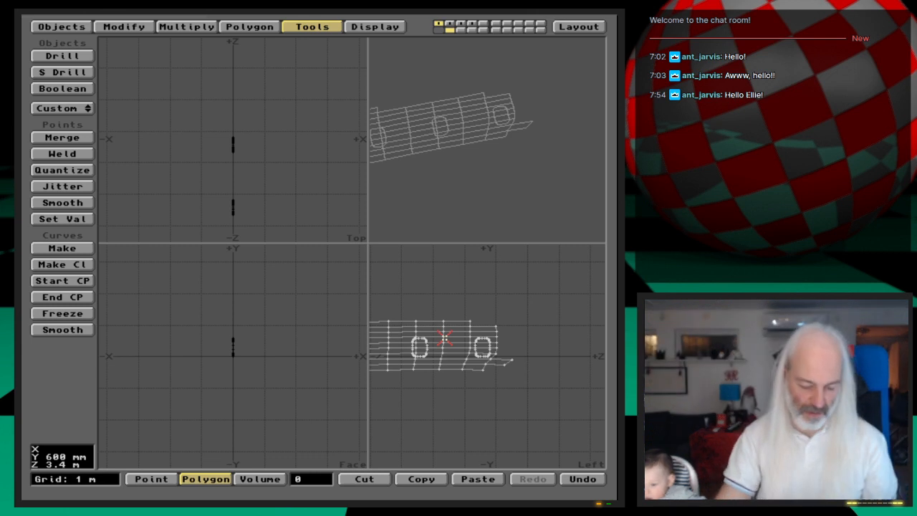
{"action": "key", "text": "a"}
{"action": "key", "text": "period"}
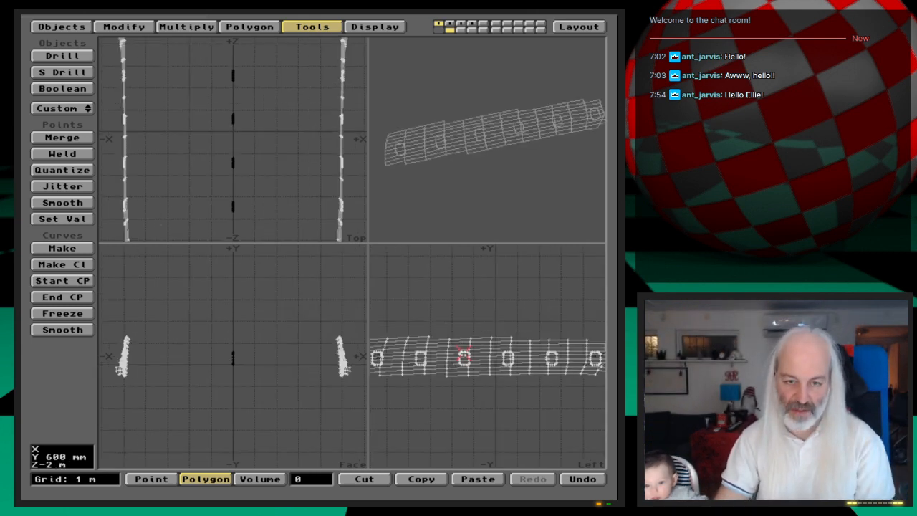
- Unhide the rest of the hull and inspect the stencilled windows and the underside openings in an enlarged preview
{"action": "left_click_drag", "start_coordinate": [368, 242], "coordinate": [262, 244]}
{"action": "key", "text": "a"}
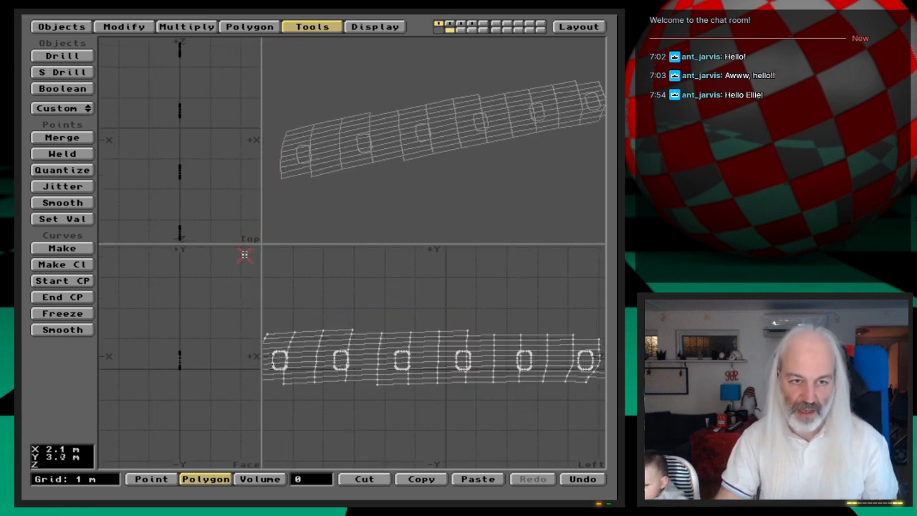
{"action": "left_click_drag", "start_coordinate": [335, 295], "coordinate": [344, 285], "text": "alt"}
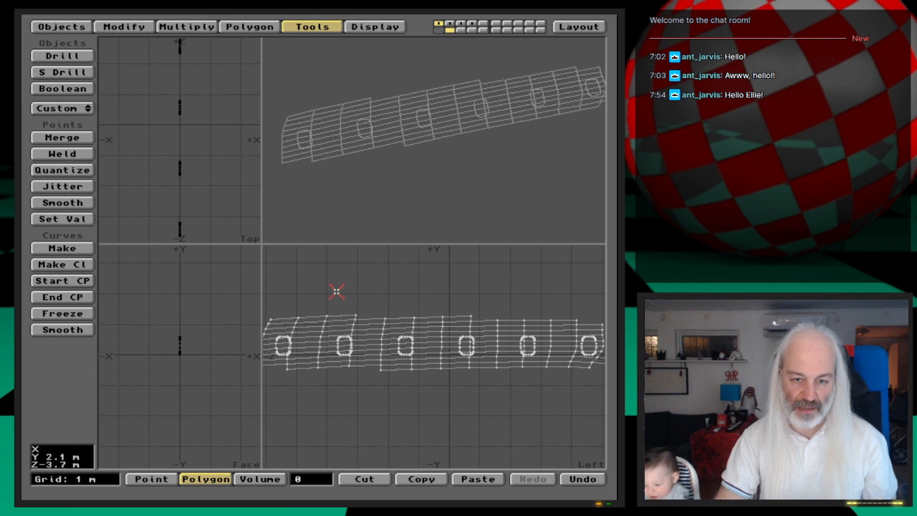
{"action": "key", "text": "backslash"}
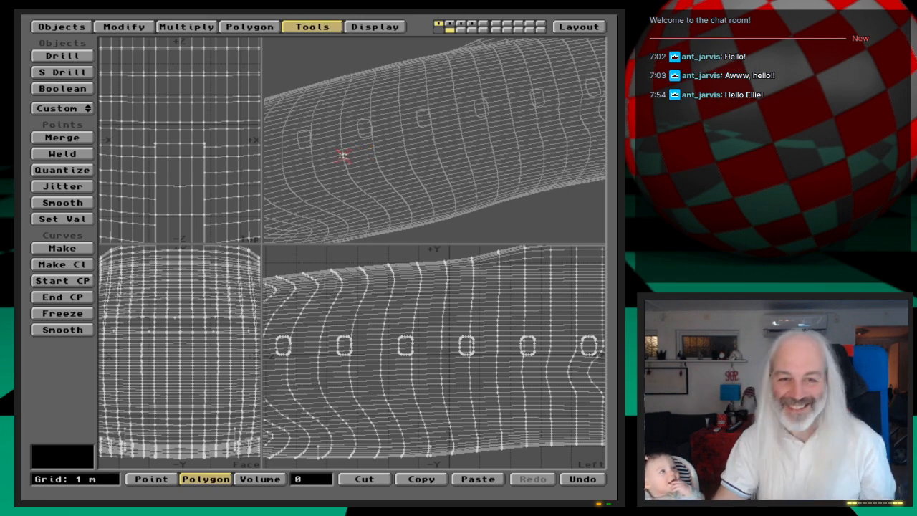
{"action": "middle_click_drag", "start_coordinate": [335, 148], "coordinate": [429, 138]}
{"action": "mouse_move", "coordinate": [504, 146]}
{"action": "middle_mouse_down"}
{"action": "mouse_move", "coordinate": [446, 154]}
{"action": "mouse_move", "coordinate": [491, 153]}
{"action": "middle_mouse_up"}
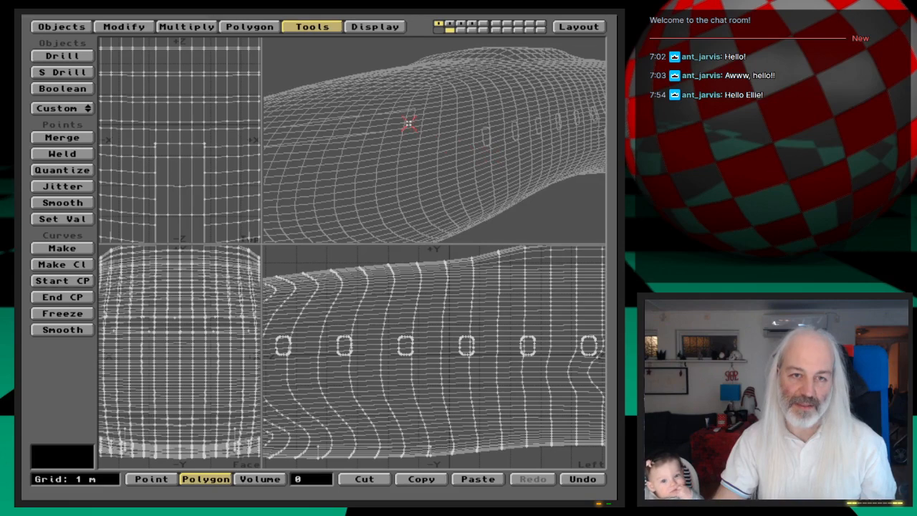
{"action": "mouse_move", "coordinate": [577, 148]}
{"action": "middle_mouse_down"}
{"action": "mouse_move", "coordinate": [569, 119]}
{"action": "mouse_move", "coordinate": [481, 179]}
{"action": "mouse_move", "coordinate": [469, 131]}
{"action": "middle_mouse_up"}
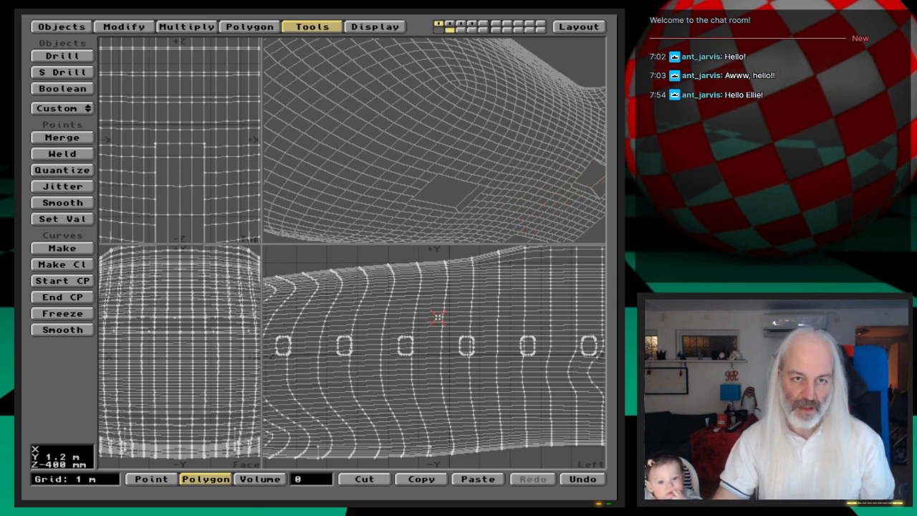
- Save the object under the new file name ShuttleC2_CockpitGearWindows_st4
{"action": "key", "text": "s"}
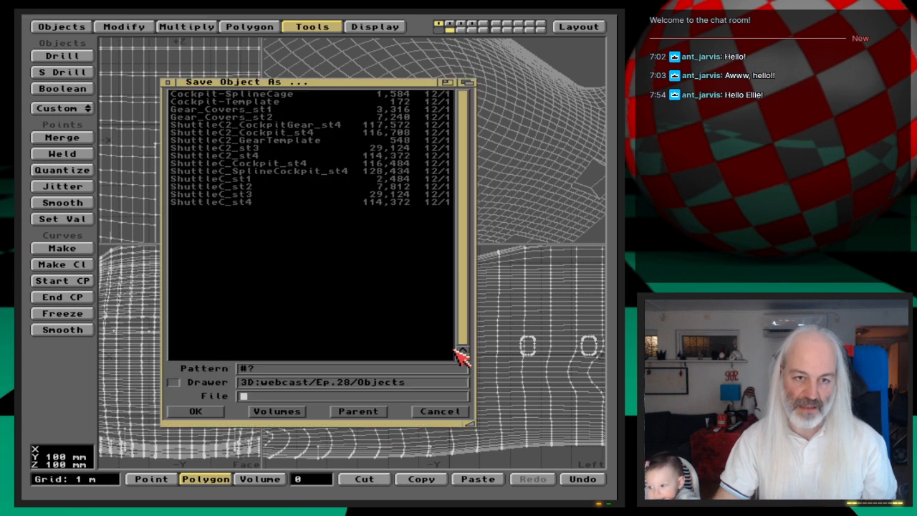
{"action": "left_click", "coordinate": [286, 126]}
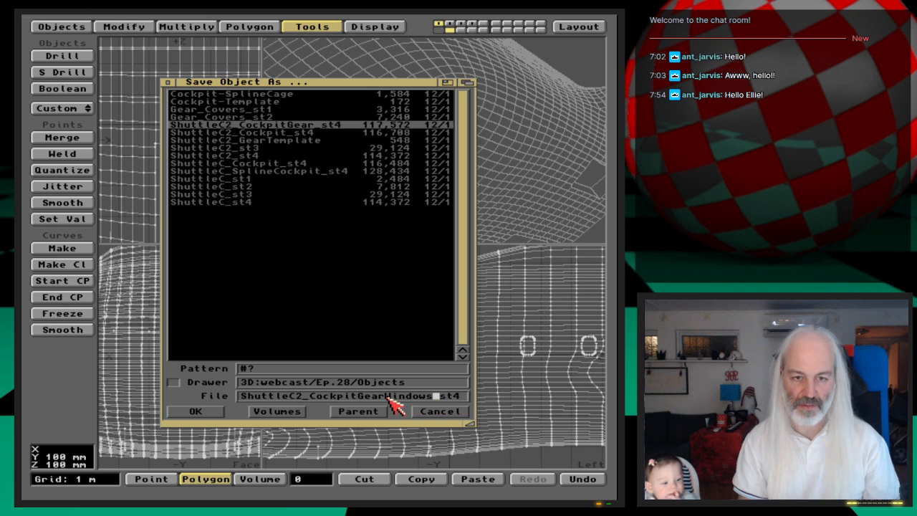
{"action": "key", "text": "Return"}
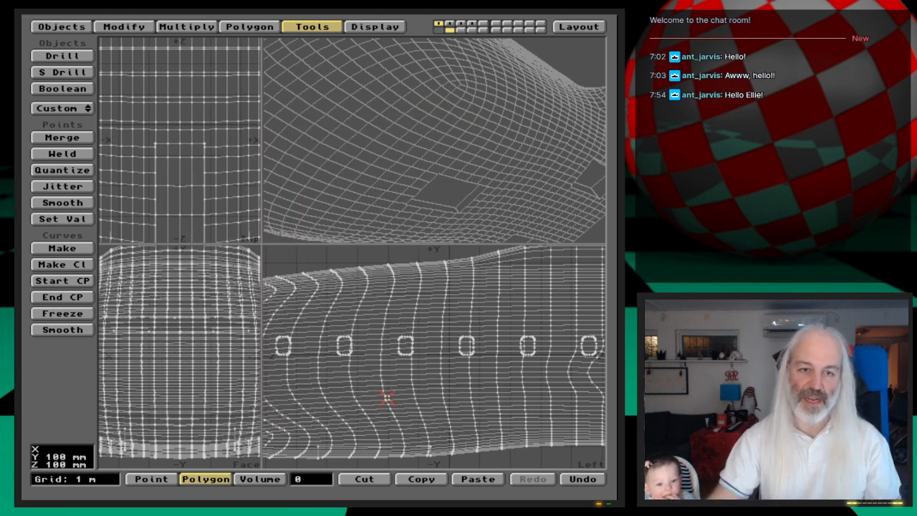
- Switch to Layout and replace the ShuttleC2_Cockpit_st4 object with ShuttleC2_CockpitGearWindows_st4
{"action": "left_click", "coordinate": [579, 26]}
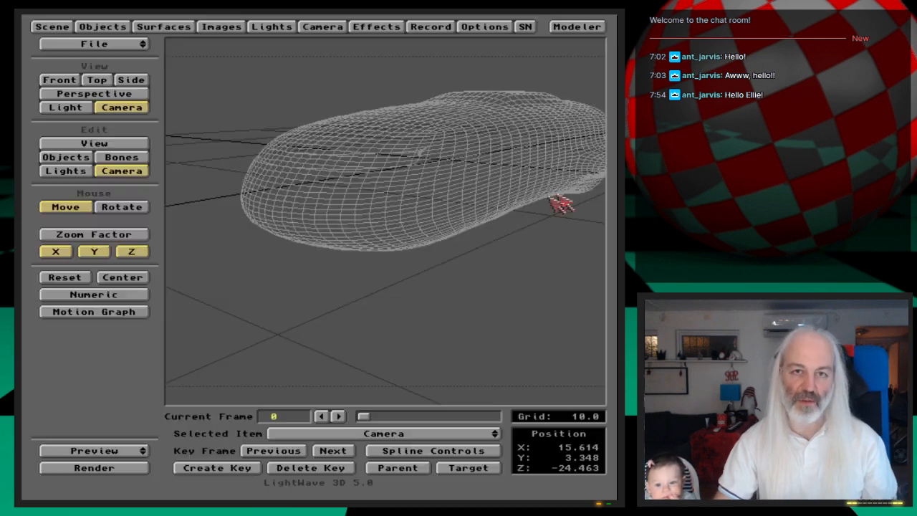
{"action": "left_click", "coordinate": [103, 26]}
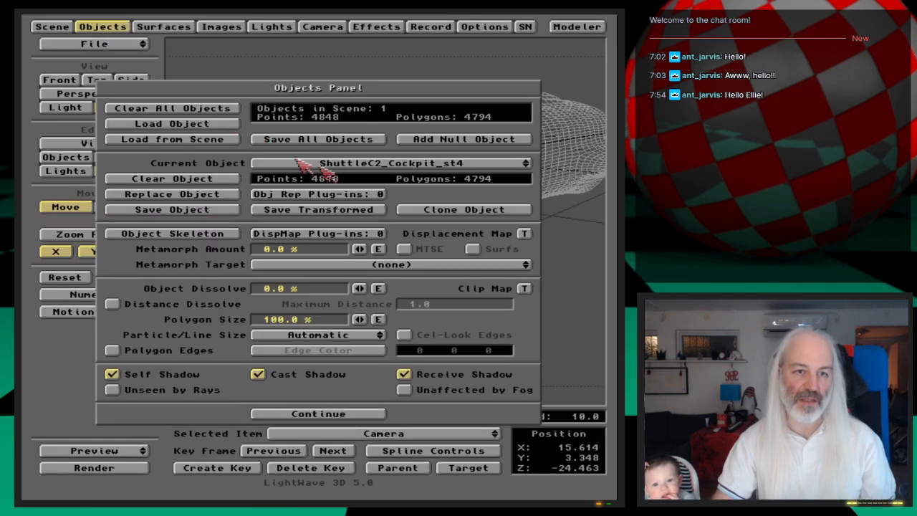
{"action": "left_click", "coordinate": [229, 198]}
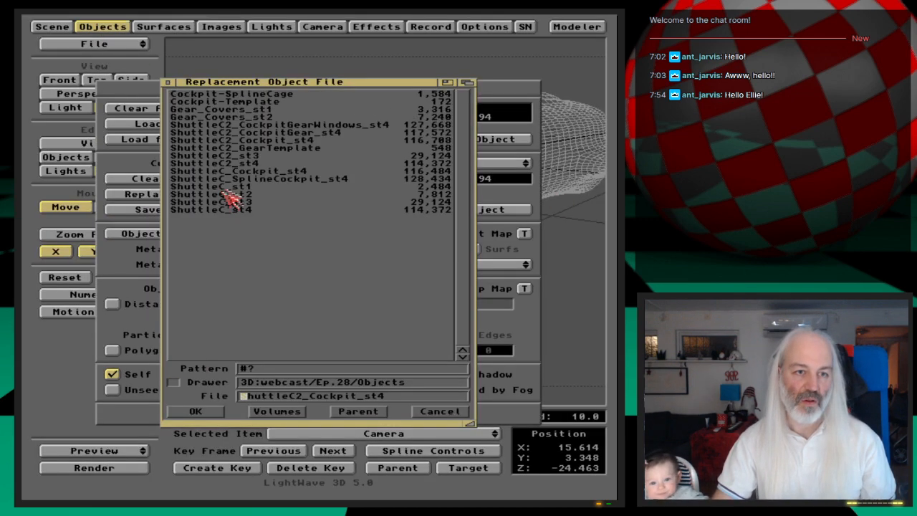
{"action": "double_click", "coordinate": [358, 125]}
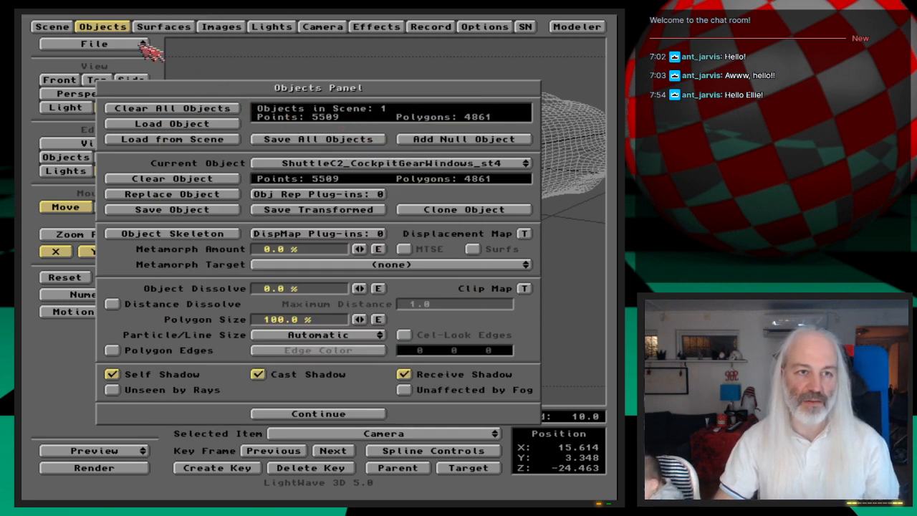
{"action": "left_click", "coordinate": [112, 26]}
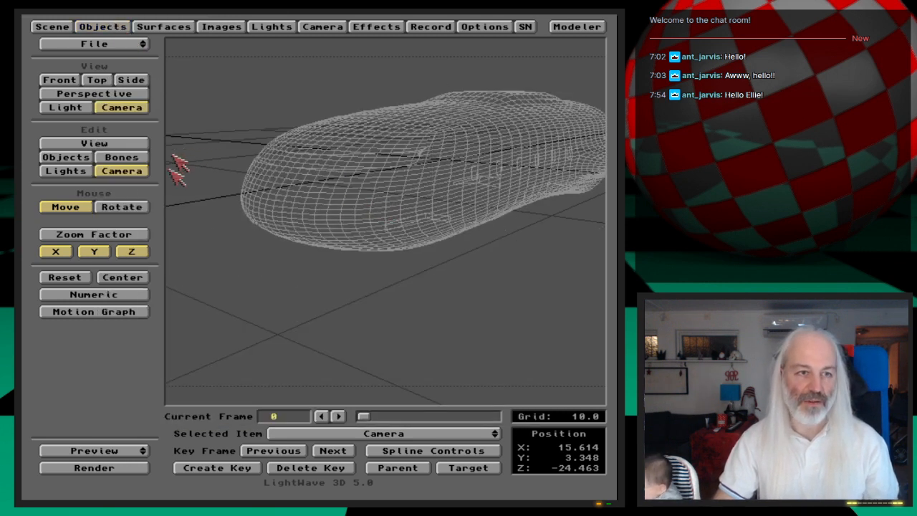
- Move the camera closer to the shuttle at X 14.966, Z -20.485, keyframe it at frame 0 and test-render
{"action": "left_click_drag", "start_coordinate": [420, 272], "coordinate": [419, 266]}
{"action": "key", "text": "Return"}
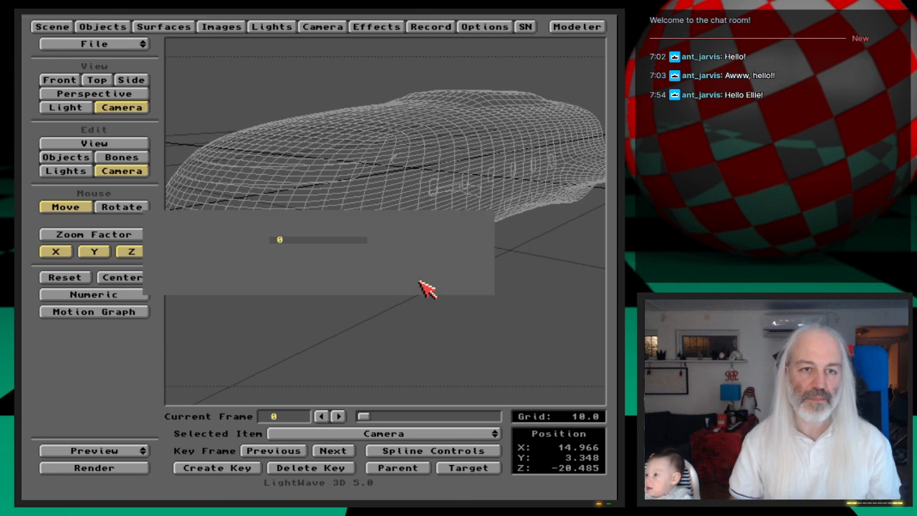
{"action": "key", "text": "Return"}
{"action": "key", "text": "F9"}
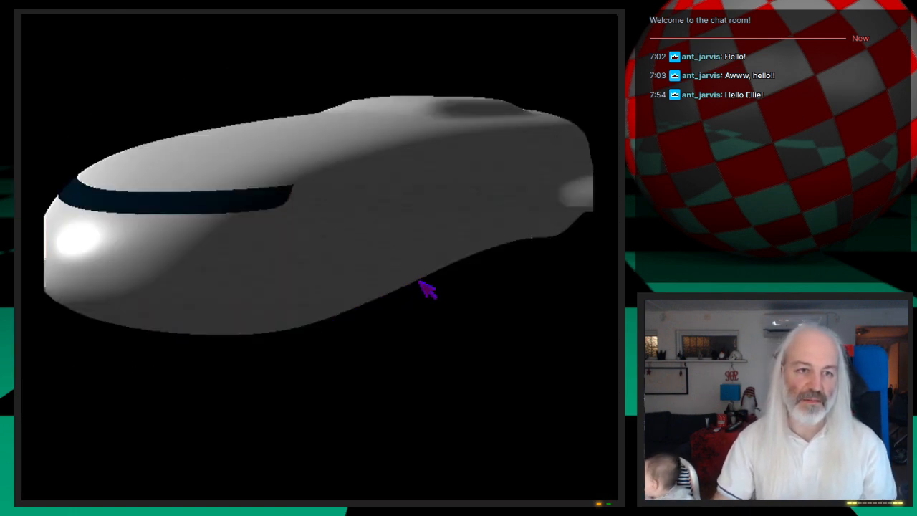
{"action": "key", "text": "Escape"}
- Give the Shuttle-Windows surface a 100% specular level with High glossiness
{"action": "left_click", "coordinate": [168, 26]}
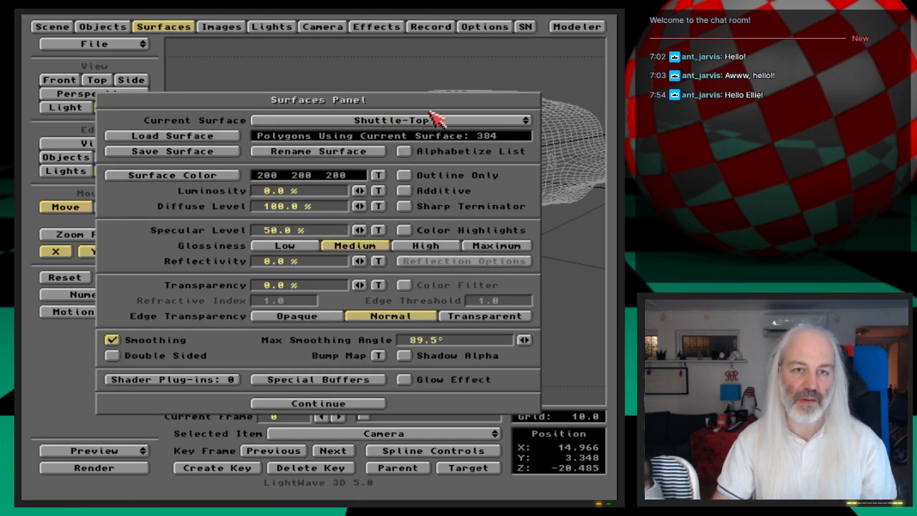
{"action": "left_click", "coordinate": [458, 122]}
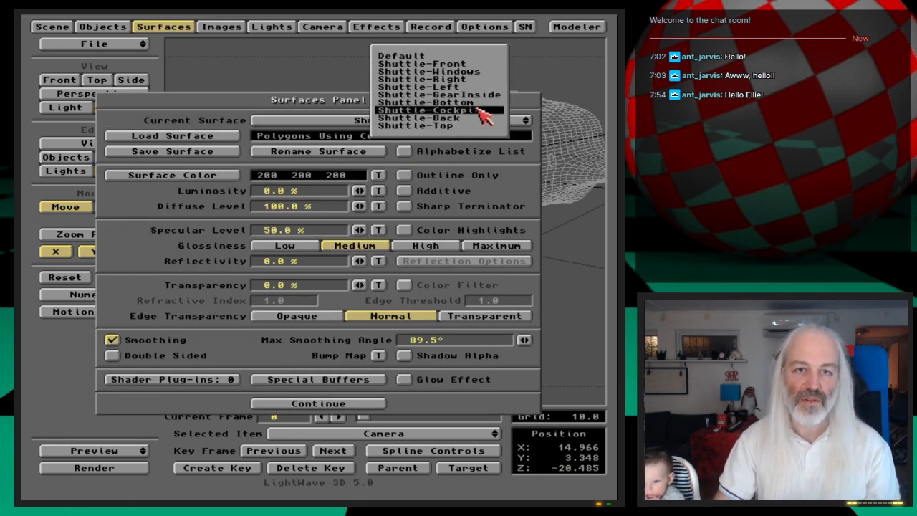
{"action": "left_click", "coordinate": [478, 72]}
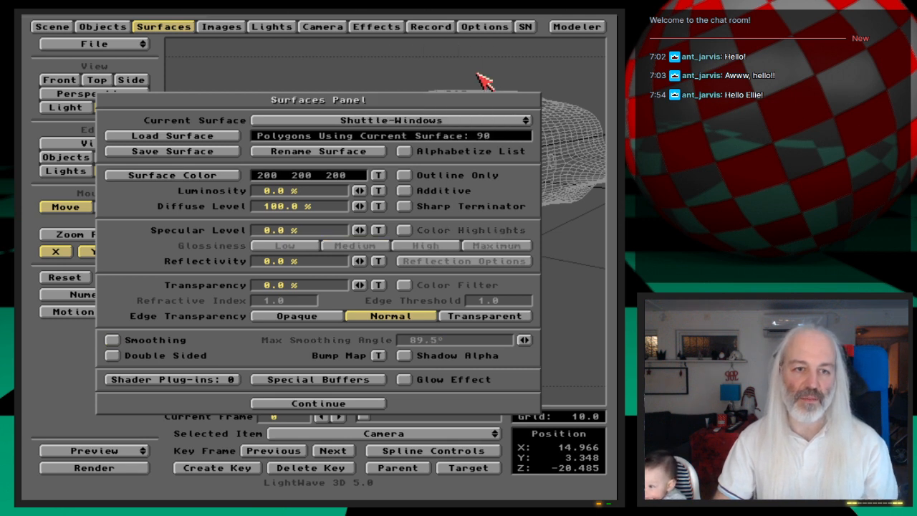
{"action": "left_click_drag", "start_coordinate": [369, 231], "coordinate": [363, 232]}
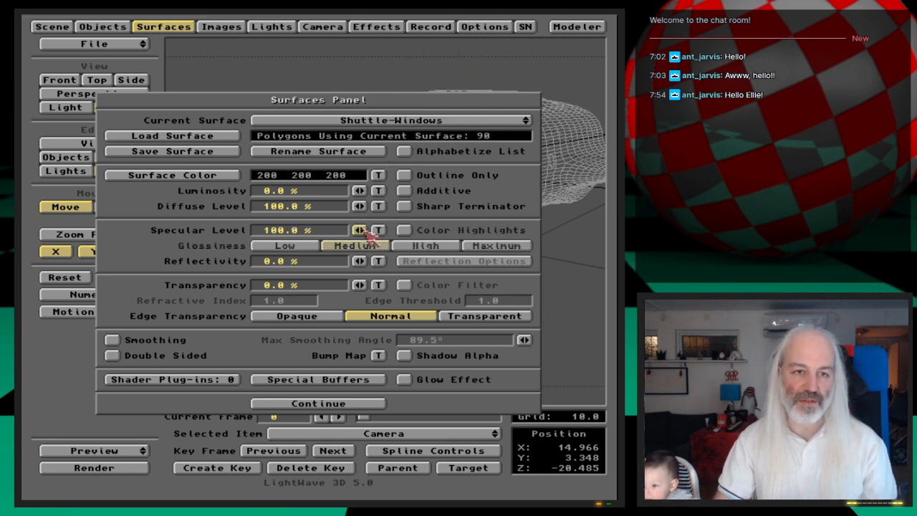
{"action": "left_click", "coordinate": [425, 247]}
- Set the Shuttle-Windows surface color to 0, 20, 40 and leave Smoothing off
{"action": "left_click", "coordinate": [236, 176]}
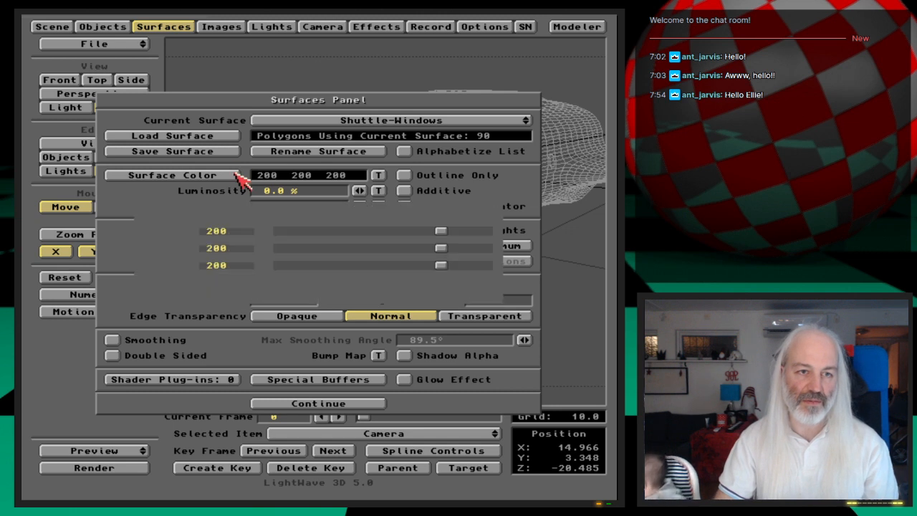
{"action": "type", "text": "0"}
{"action": "key", "text": "Return"}
{"action": "type", "text": "20"}
{"action": "key", "text": "Return"}
{"action": "type", "text": "40"}
{"action": "key", "text": "Return"}
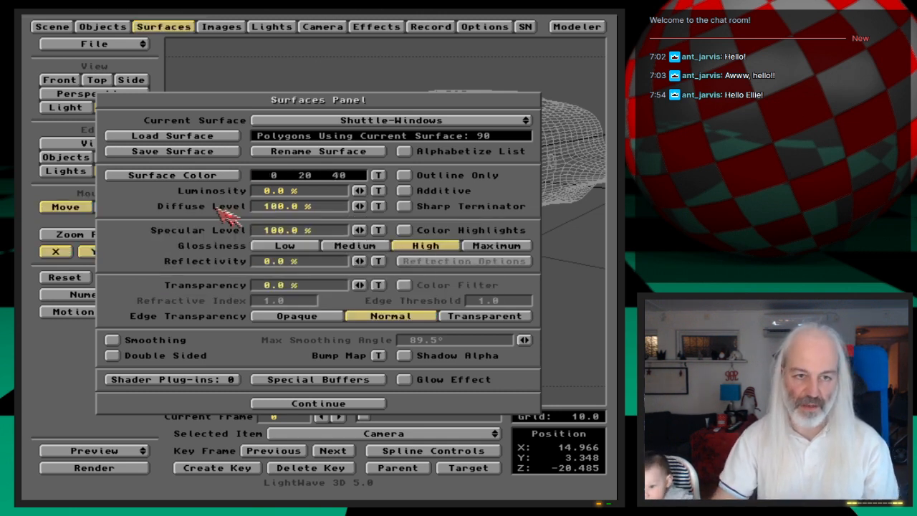
{"action": "left_click", "coordinate": [183, 340]}
{"action": "left_click", "coordinate": [184, 339]}
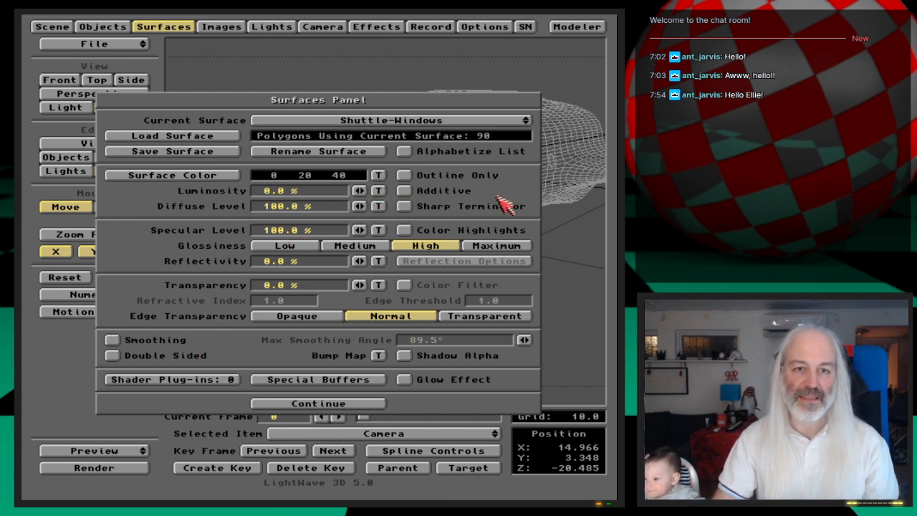
- Render the frame to check the side windows, and return to editing the camera
{"action": "key", "text": "F9"}
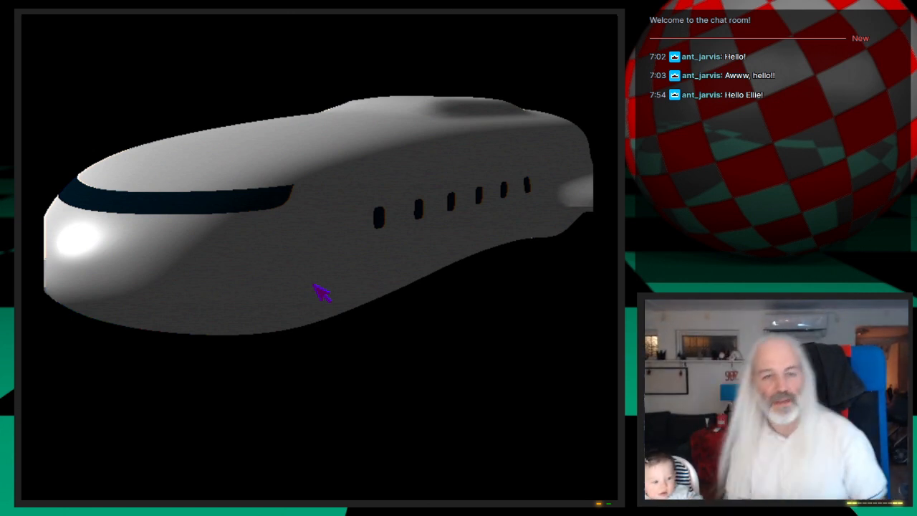
{"action": "key", "text": "Escape"}
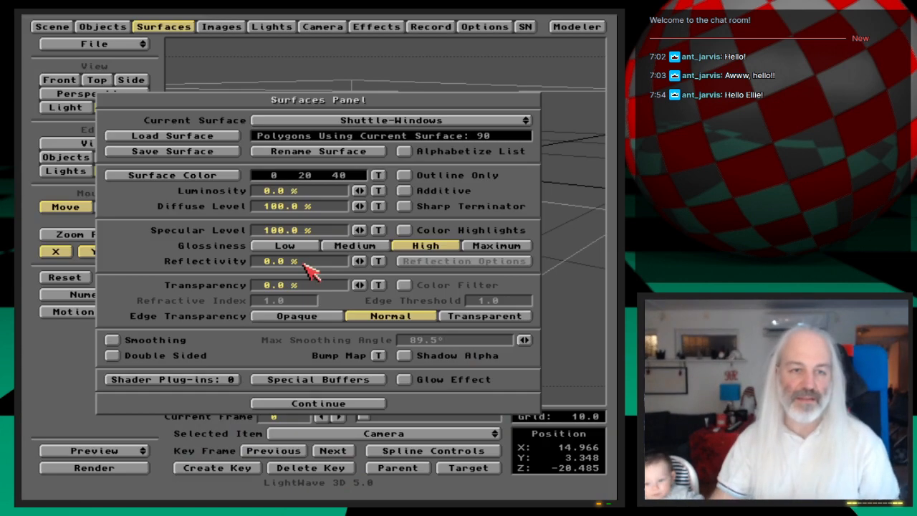
{"action": "left_click", "coordinate": [166, 29]}
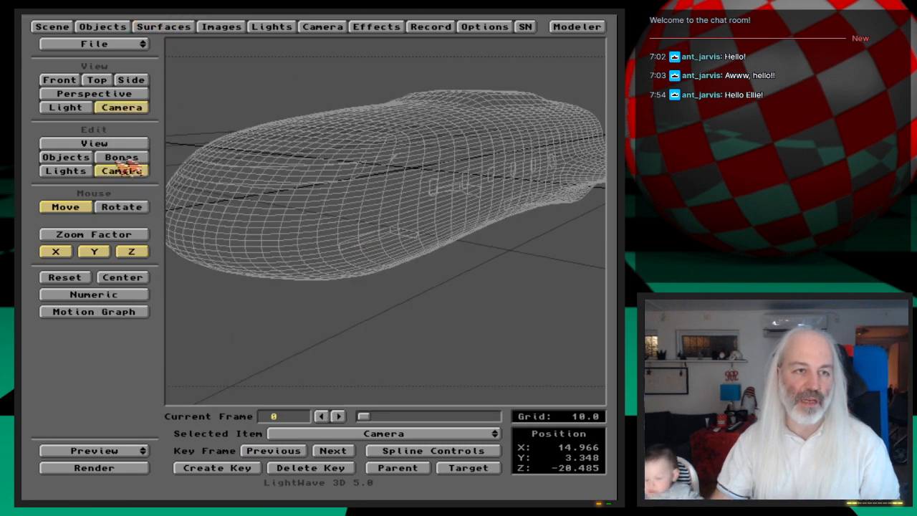
{"action": "left_click", "coordinate": [79, 159]}
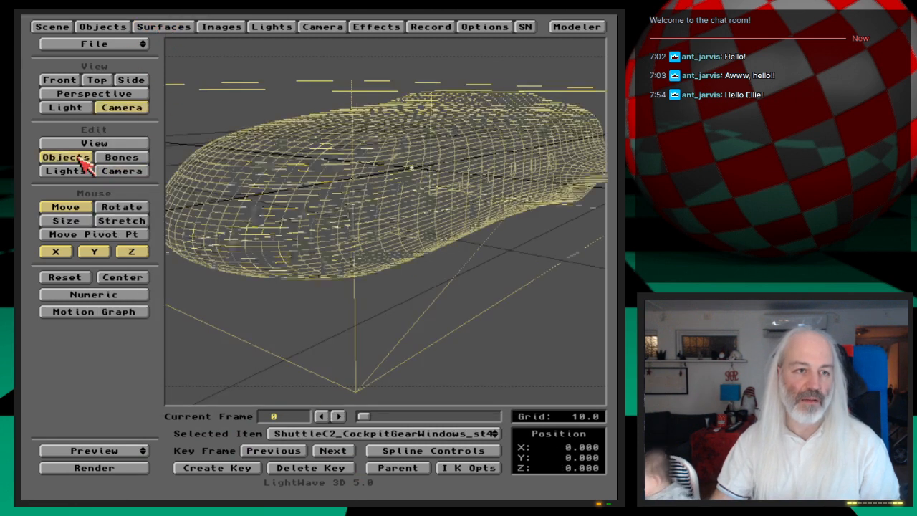
{"action": "left_click", "coordinate": [121, 172]}
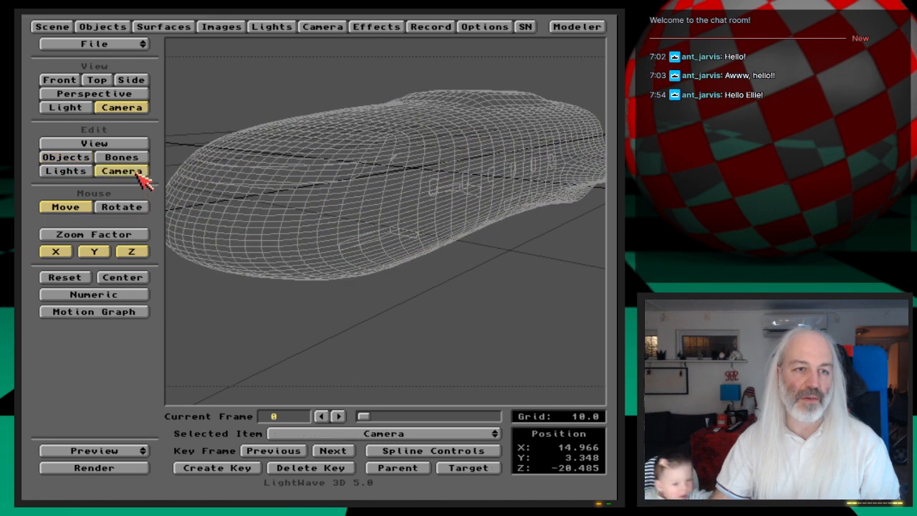
- Position the camera beneath the shuttle, facing the gear openings at heading -24.00° and pitch -41.60°, and keyframe it at frame 0
{"action": "right_click_drag", "start_coordinate": [338, 210], "coordinate": [338, 286]}
{"action": "key", "text": "y"}
{"action": "left_click_drag", "start_coordinate": [337, 219], "coordinate": [348, 229]}
{"action": "key", "text": "h"}
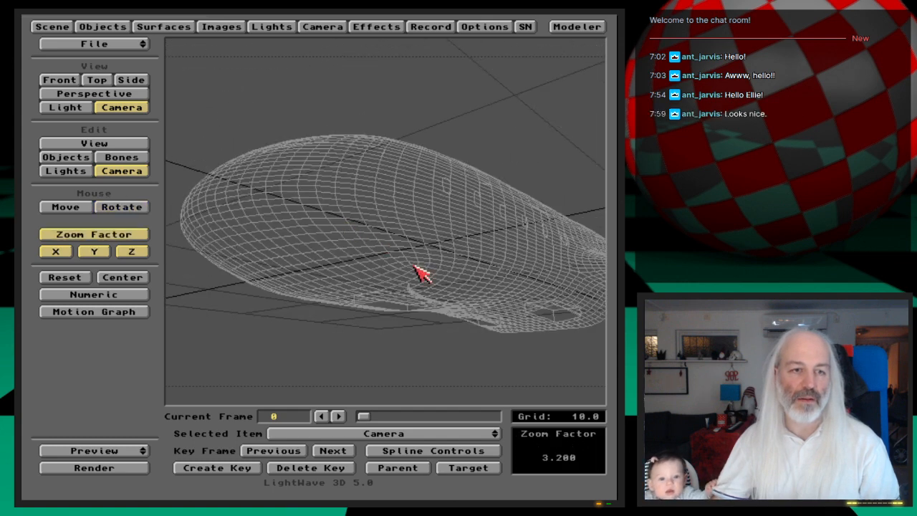
{"action": "key", "text": "t"}
{"action": "left_click_drag", "start_coordinate": [434, 278], "coordinate": [451, 296]}
{"action": "right_click_drag", "start_coordinate": [451, 296], "coordinate": [451, 318]}
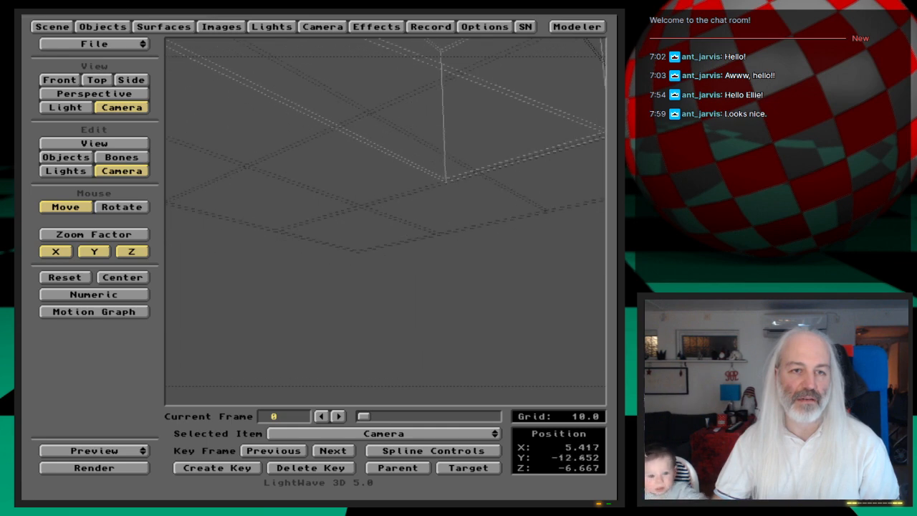
{"action": "key", "text": "y"}
{"action": "mouse_move", "coordinate": [451, 318]}
{"action": "left_mouse_down"}
{"action": "mouse_move", "coordinate": [450, 293]}
{"action": "mouse_move", "coordinate": [455, 305]}
{"action": "left_mouse_up"}
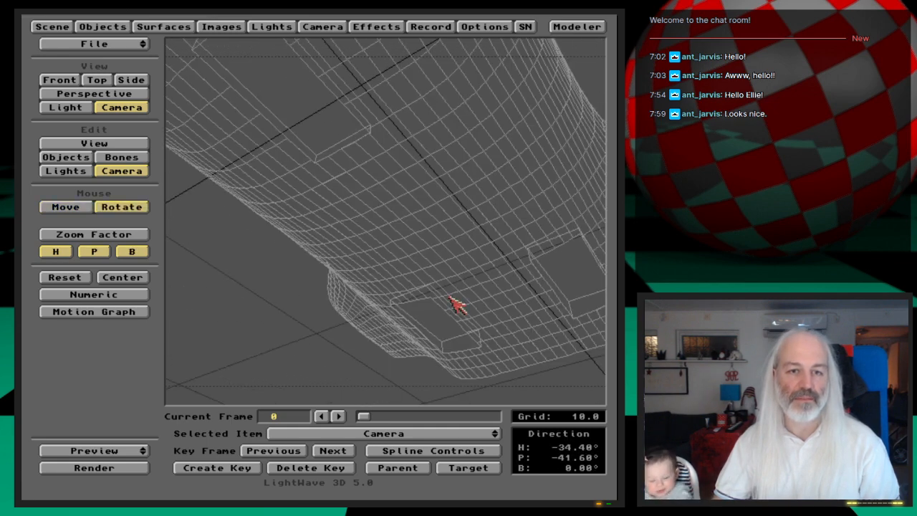
{"action": "key", "text": "Return"}
{"action": "key", "text": "Return"}
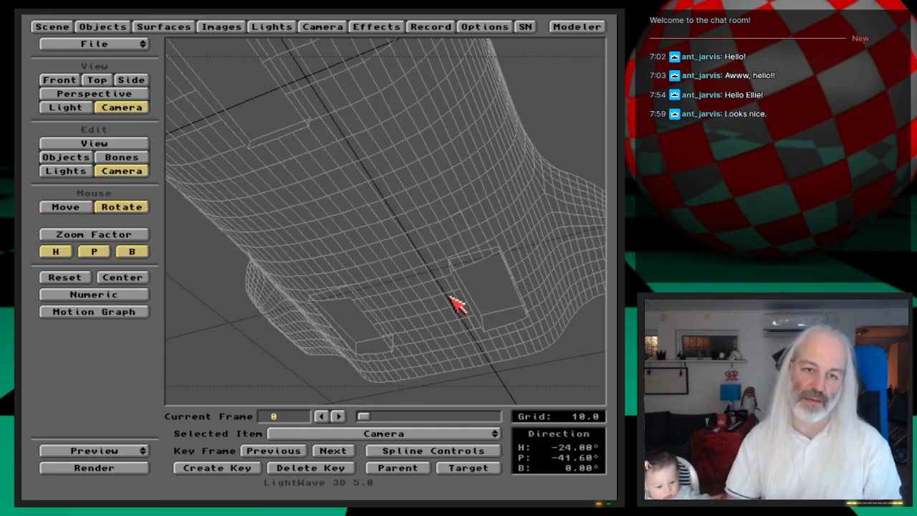
- Test-render the shuttle's underside and enable Trace Shadows in the camera's render settings
{"action": "key", "text": "F9"}
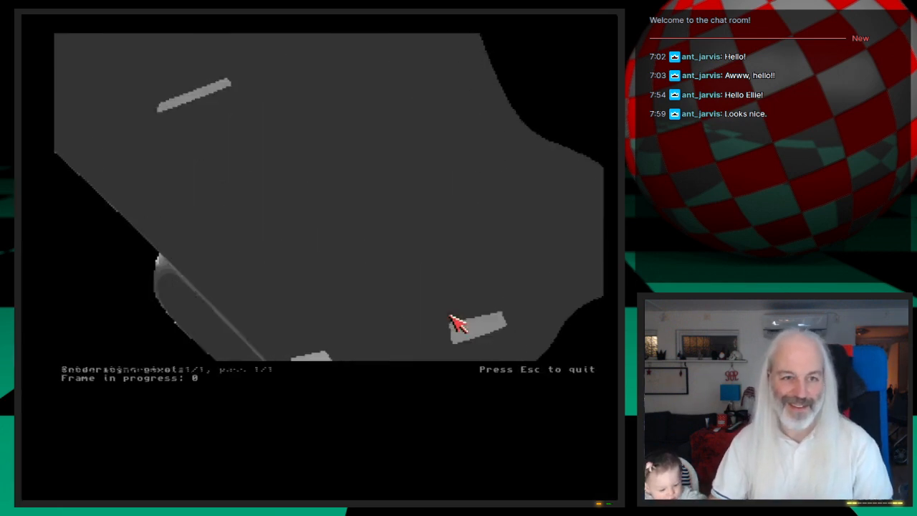
{"action": "key", "text": "Escape"}
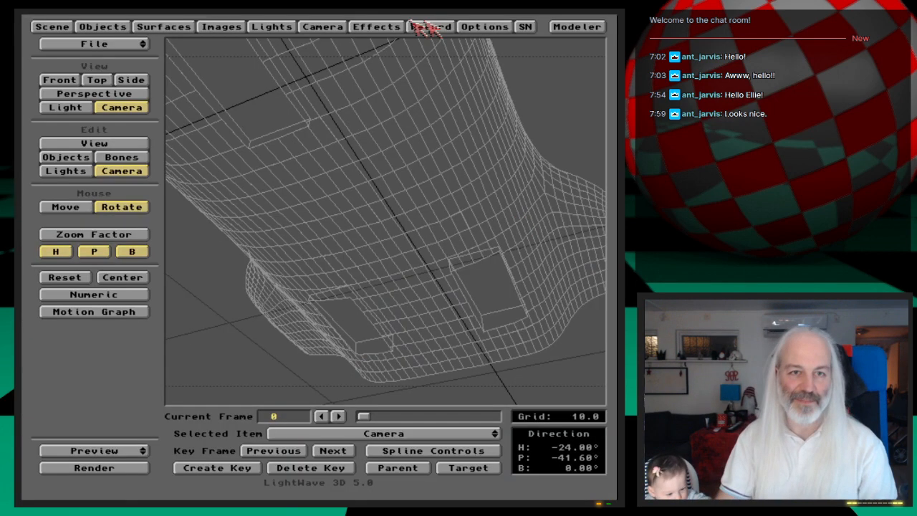
{"action": "left_click", "coordinate": [322, 27]}
{"action": "left_click", "coordinate": [185, 116]}
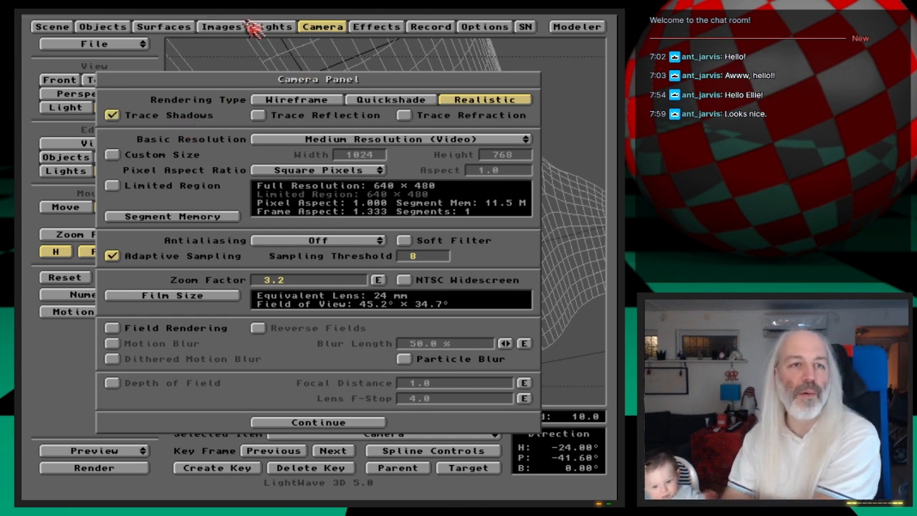
- Set the Shuttle-GearInside surface color to an orange-brown of 201, 110, 0
{"action": "left_click", "coordinate": [183, 27]}
{"action": "left_click", "coordinate": [430, 122]}
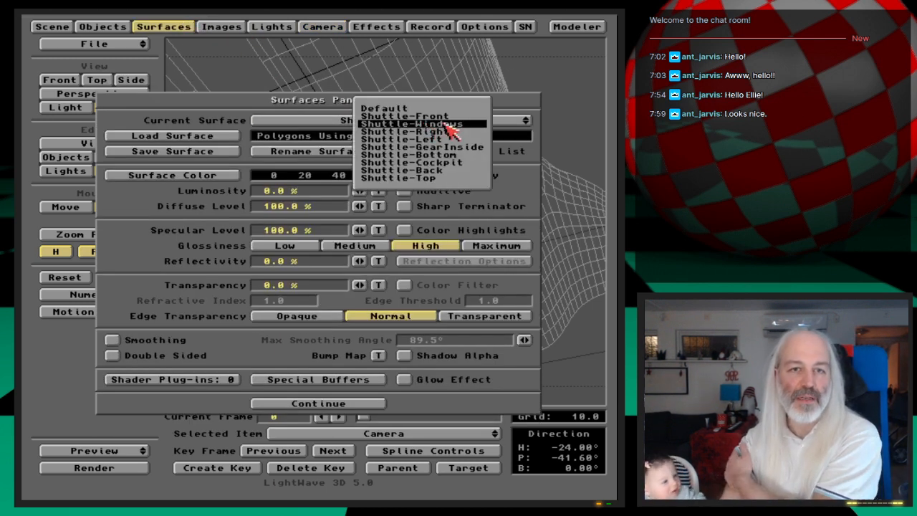
{"action": "left_click", "coordinate": [459, 147]}
{"action": "left_click", "coordinate": [231, 175]}
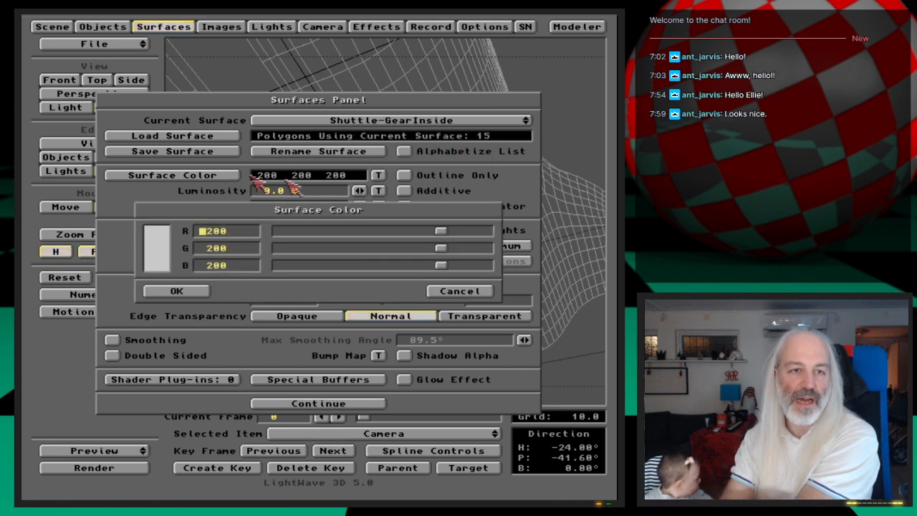
{"action": "left_click_drag", "start_coordinate": [443, 246], "coordinate": [279, 266]}
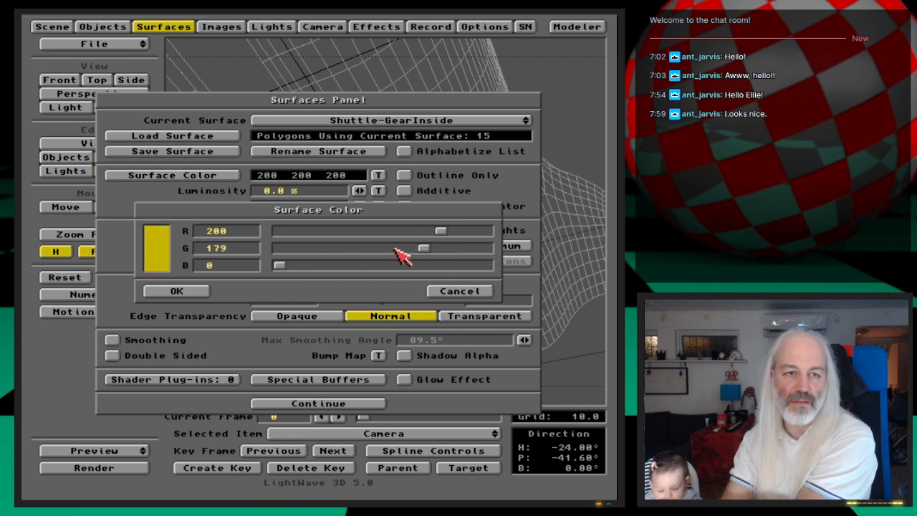
{"action": "left_click_drag", "start_coordinate": [441, 231], "coordinate": [474, 233]}
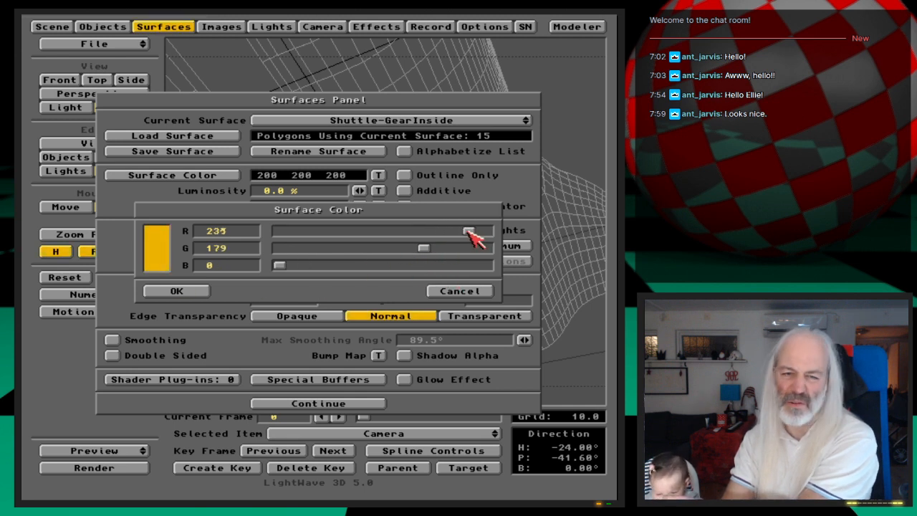
{"action": "left_click_drag", "start_coordinate": [423, 250], "coordinate": [351, 249]}
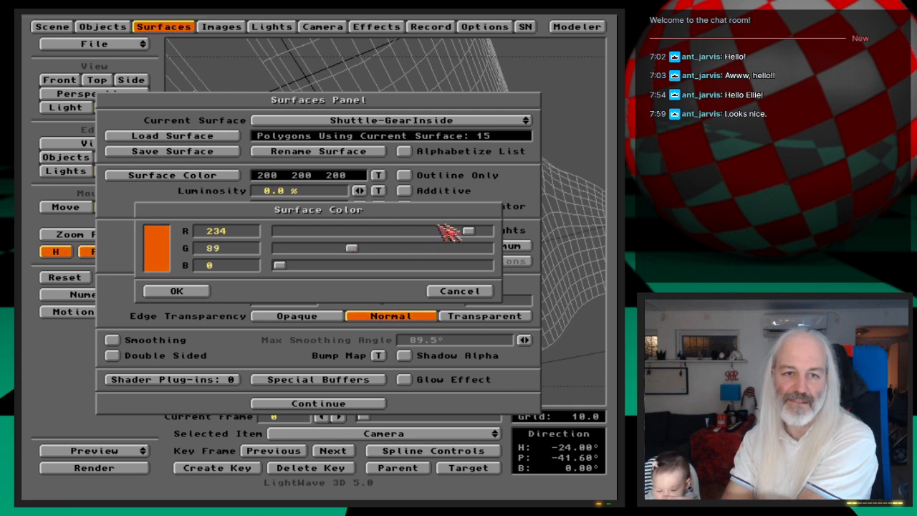
{"action": "left_click_drag", "start_coordinate": [470, 232], "coordinate": [442, 232]}
{"action": "left_click_drag", "start_coordinate": [358, 250], "coordinate": [375, 250]}
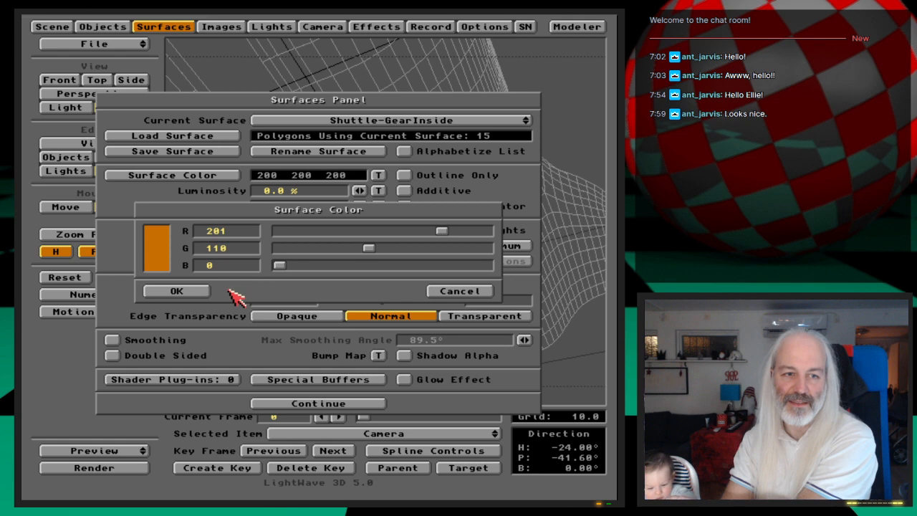
{"action": "left_click", "coordinate": [181, 294]}
- Test-render the current frame to check the gear well color, and leave the surface settings
{"action": "key", "text": "F9"}
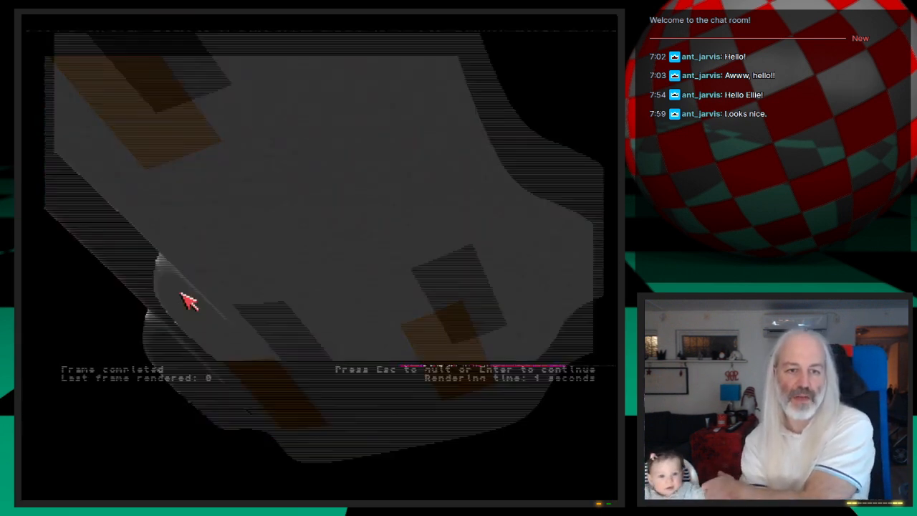
{"action": "key", "text": "Escape"}
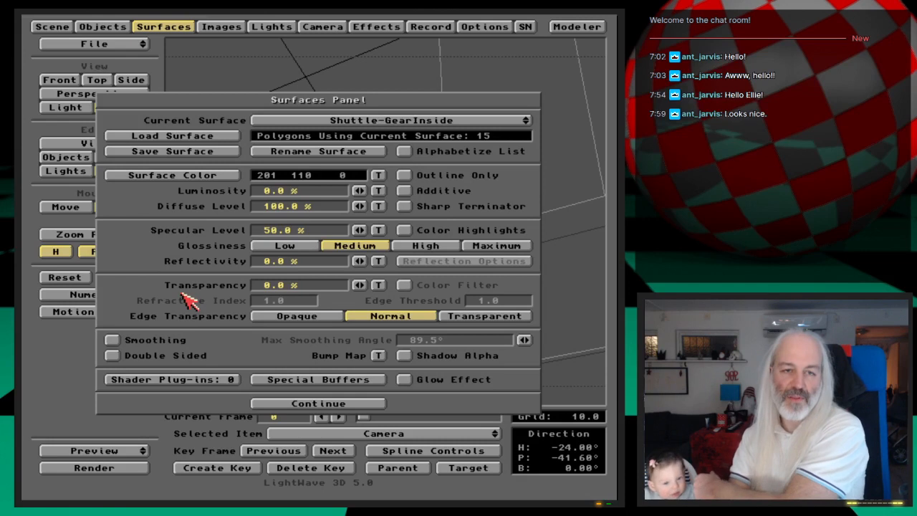
{"action": "left_click", "coordinate": [169, 27]}
- Save all objects in the scene so the surface changes are stored with the shuttle, confirming the save
{"action": "left_click", "coordinate": [115, 27]}
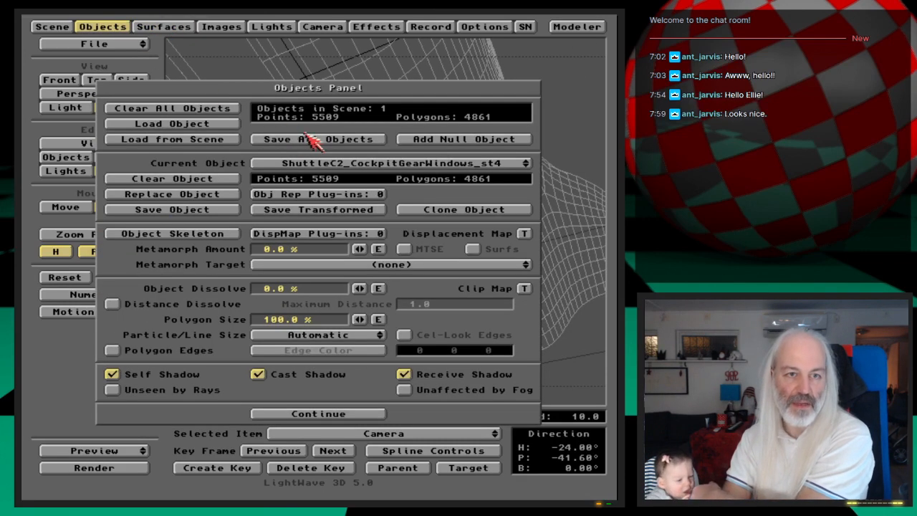
{"action": "left_click", "coordinate": [313, 140]}
{"action": "left_click", "coordinate": [229, 266]}
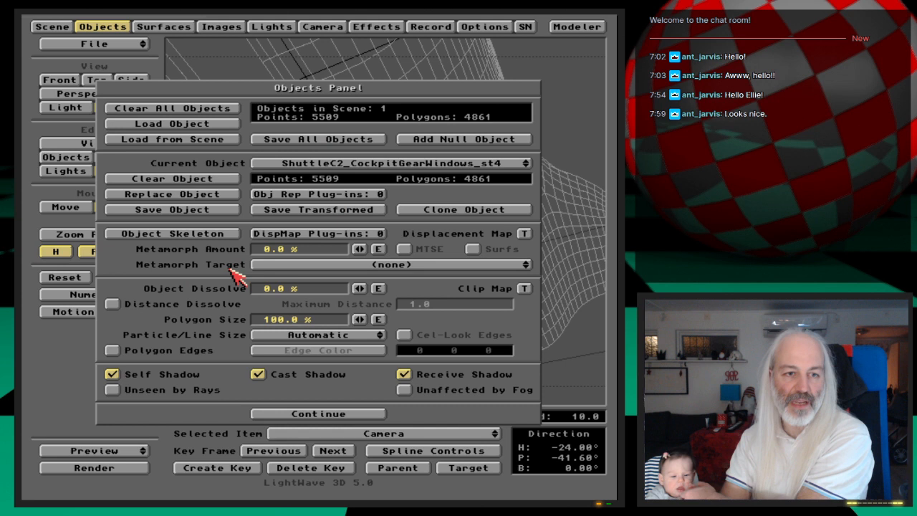
{"action": "left_click", "coordinate": [111, 26]}
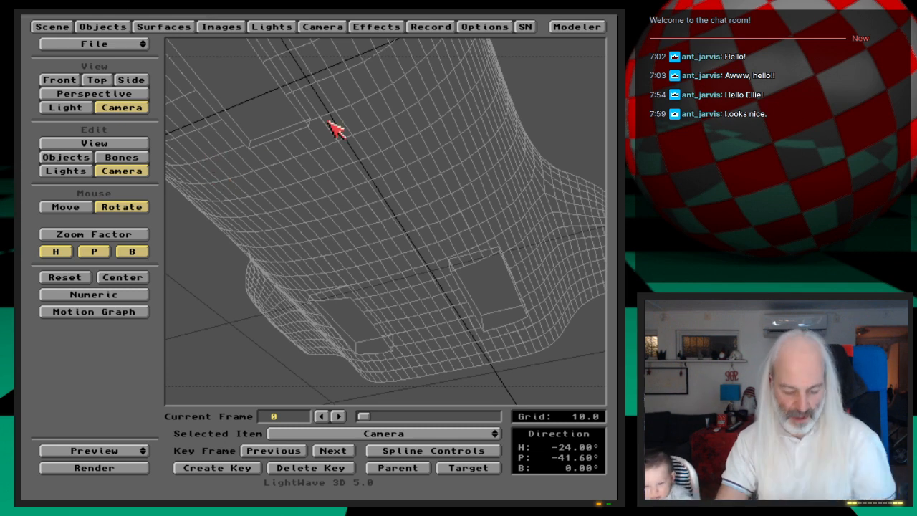
{"action": "left_click", "coordinate": [122, 28]}
{"action": "left_click", "coordinate": [312, 140]}
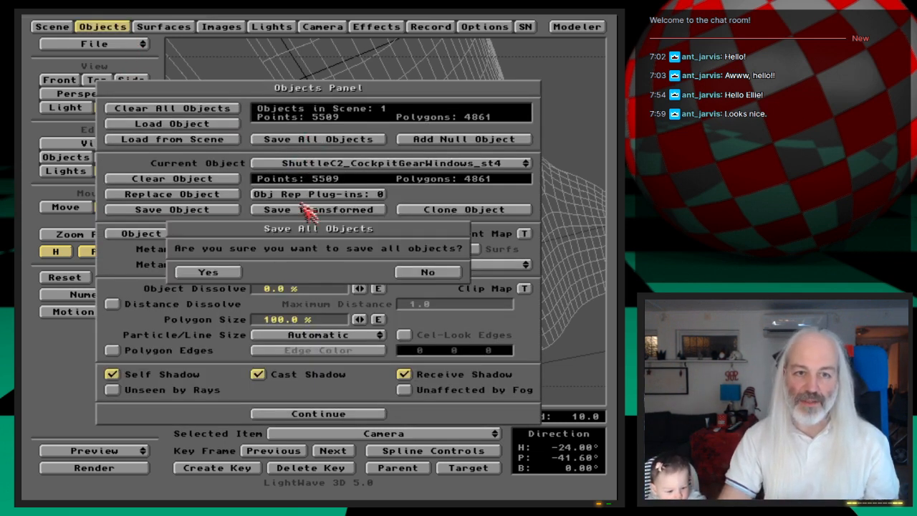
{"action": "left_click", "coordinate": [229, 271]}
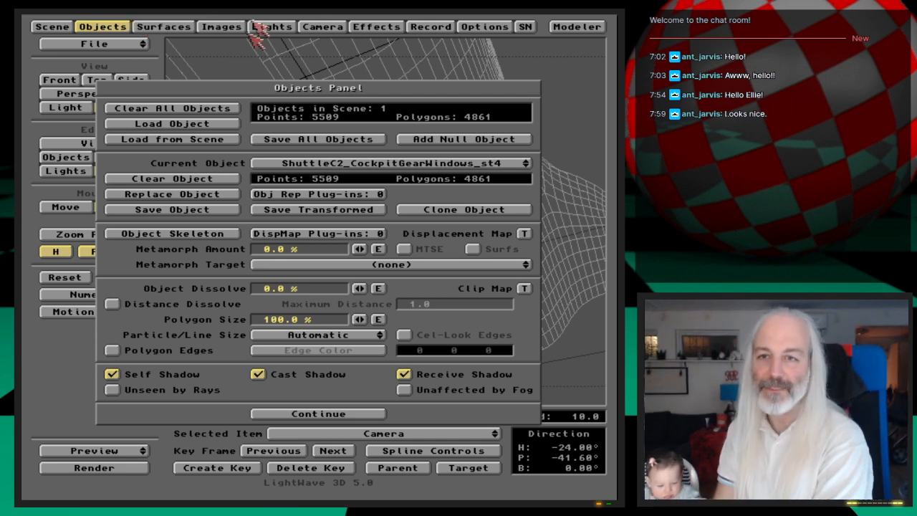
{"action": "left_click", "coordinate": [115, 29]}
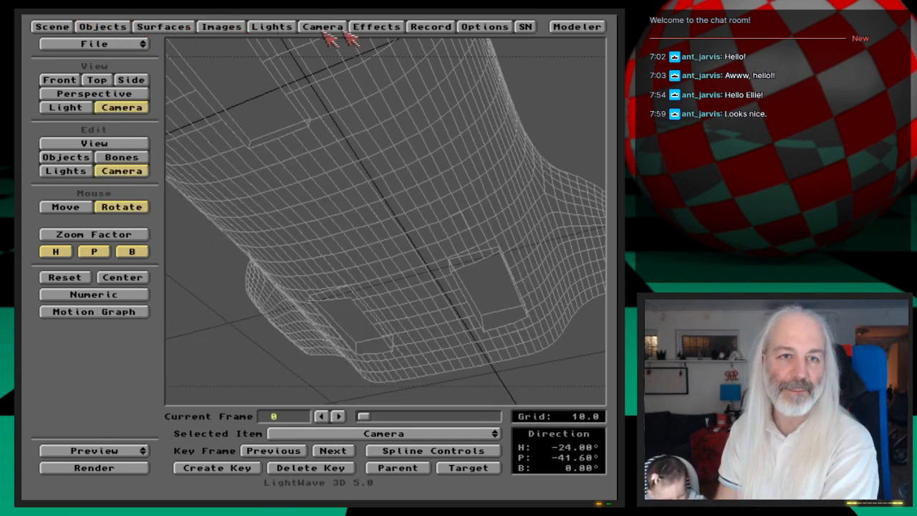
- Review the recording settings and save the current scene, confirming the save
{"action": "left_click", "coordinate": [434, 28]}
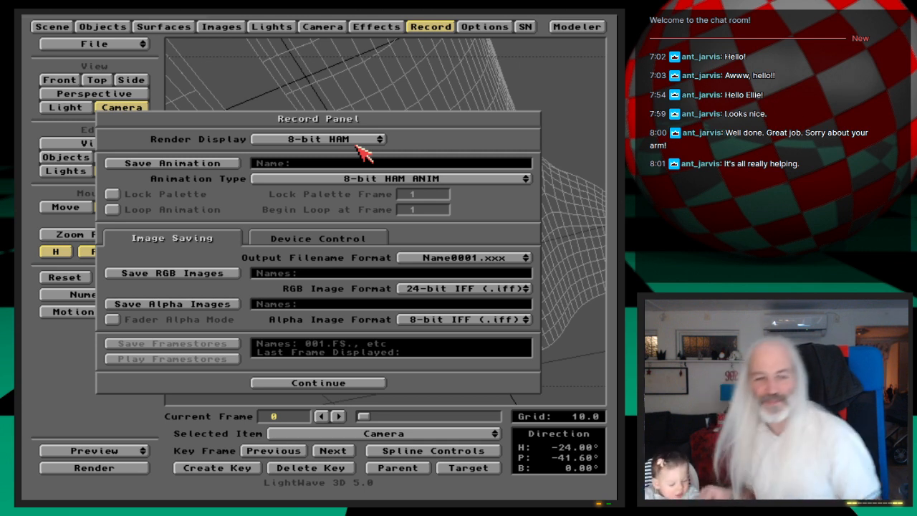
{"action": "left_click", "coordinate": [431, 26]}
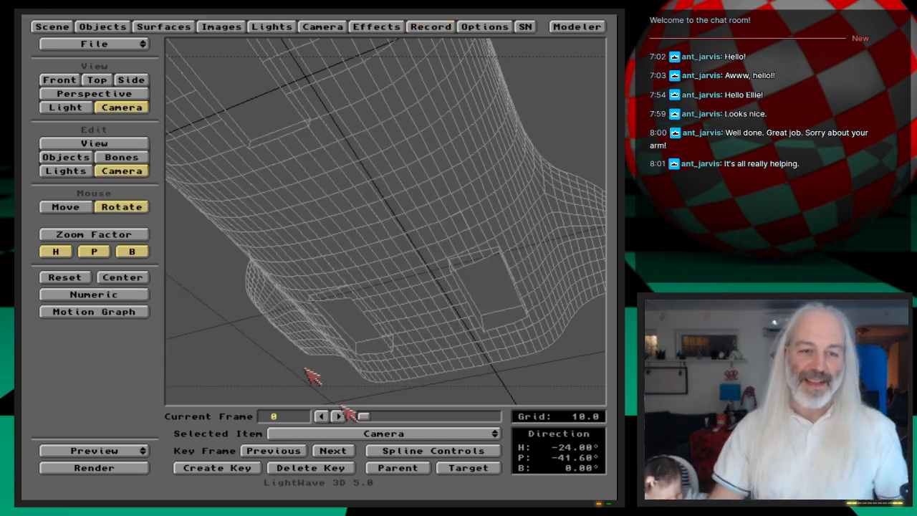
{"action": "left_click_drag", "start_coordinate": [138, 45], "coordinate": [139, 68]}
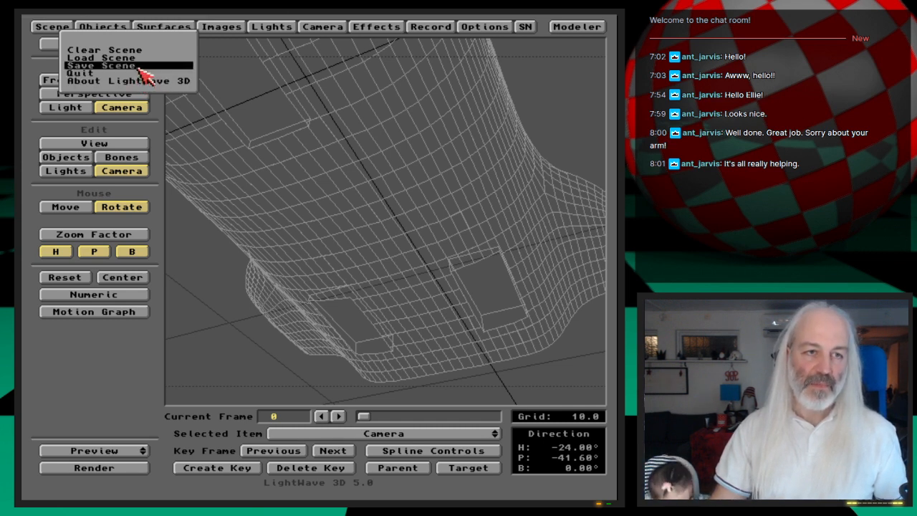
{"action": "left_click_drag", "start_coordinate": [140, 69], "coordinate": [143, 74]}
{"action": "left_click", "coordinate": [215, 272]}
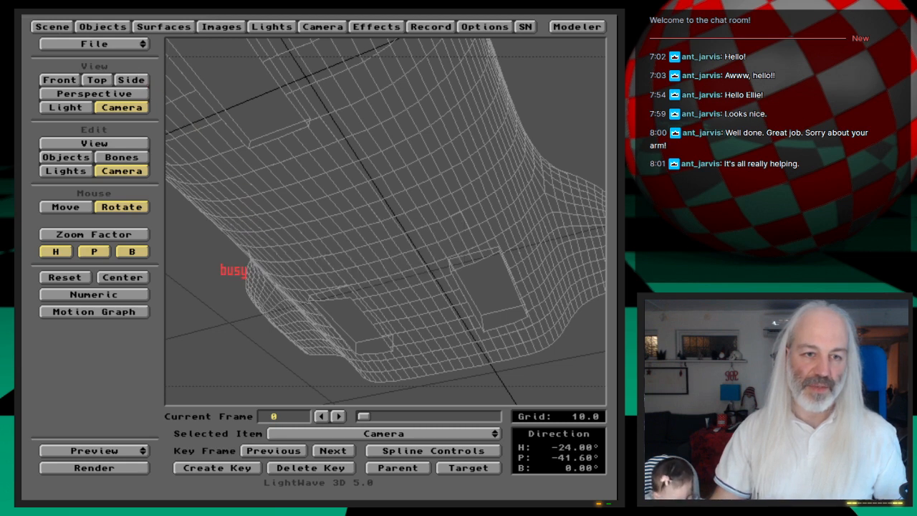